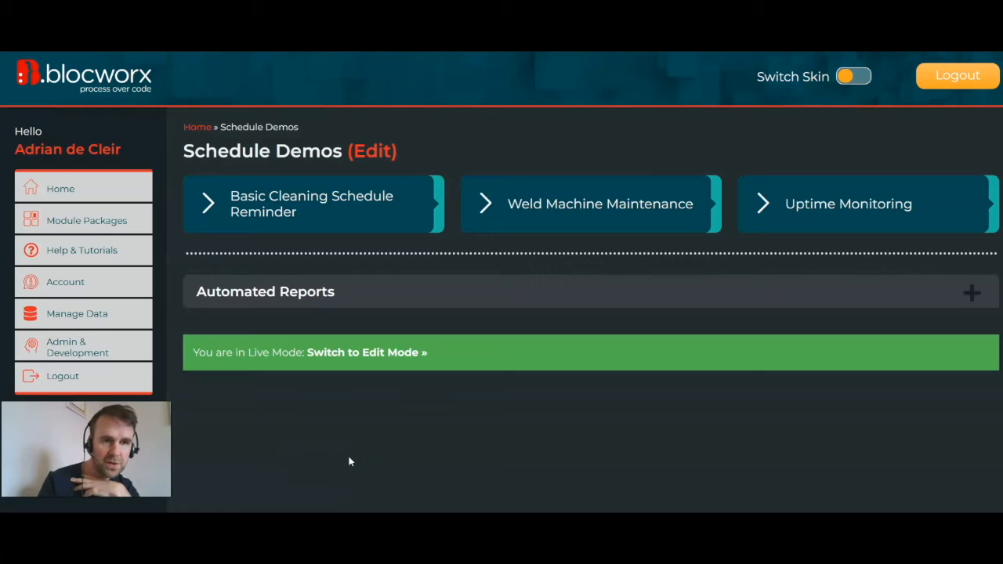
# Switch the Schedule Demos module to edit mode and add a new bloc named FX Rates without a section
pyautogui.click(371, 356)
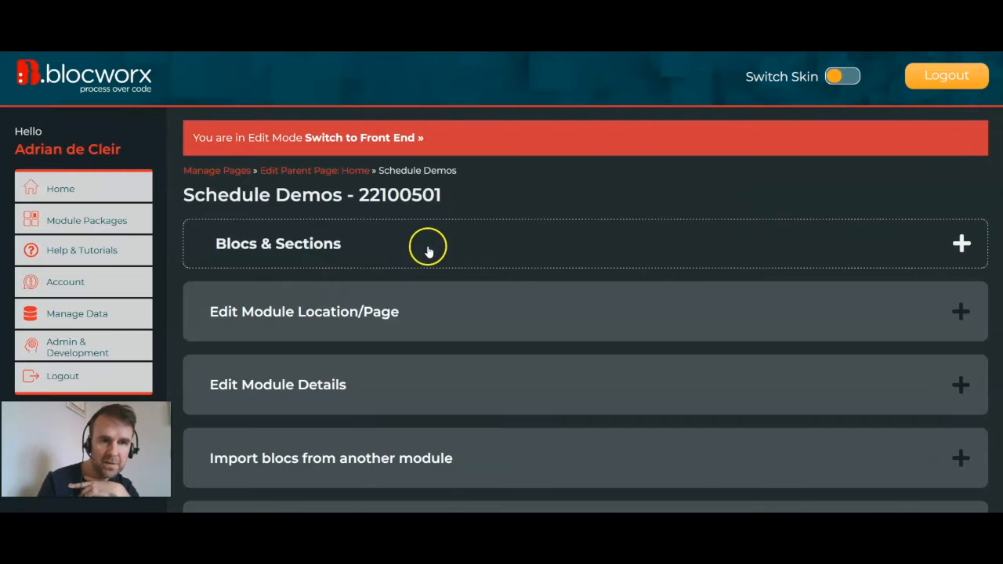
pyautogui.click(428, 249)
pyautogui.scroll(-3, 636, 254)
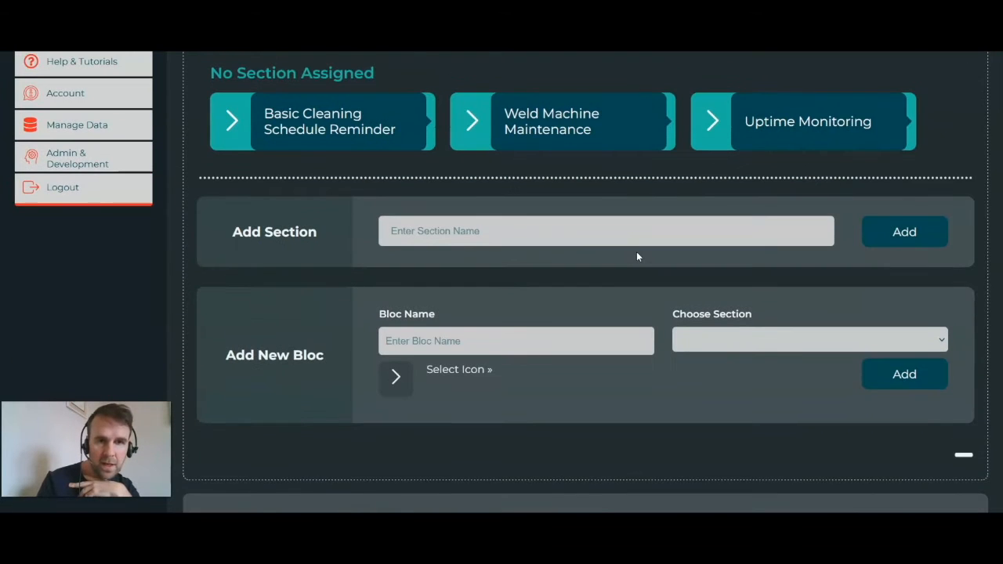
pyautogui.scroll(1, 636, 266)
pyautogui.click(467, 383)
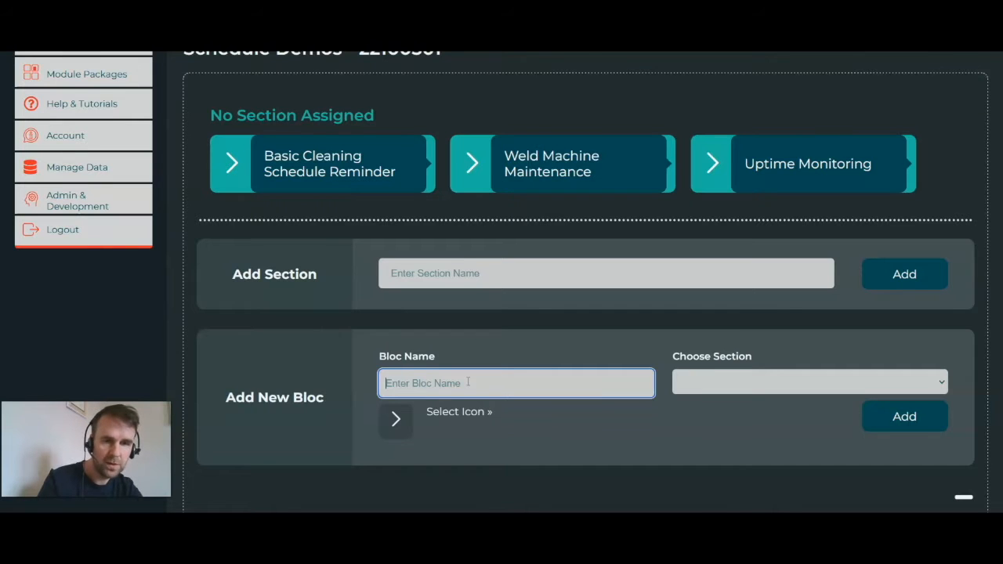
pyautogui.write('F')
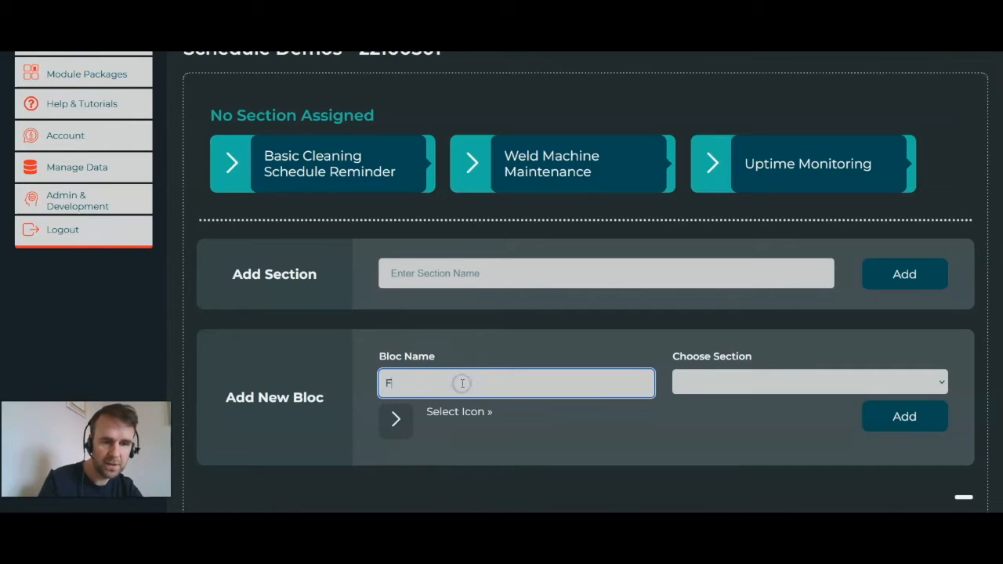
pyautogui.scroll(1, 463, 384)
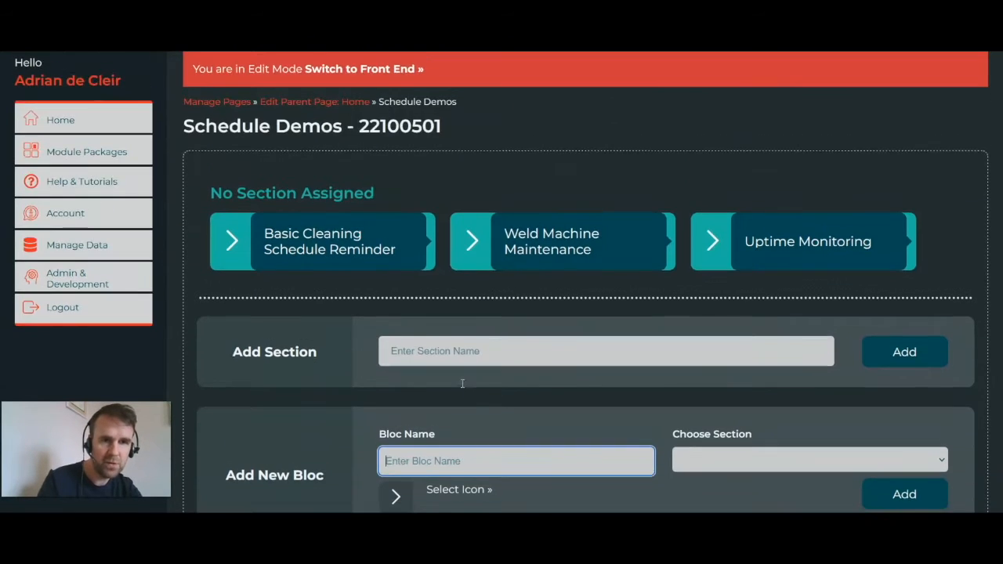
pyautogui.scroll(1, 410, 162)
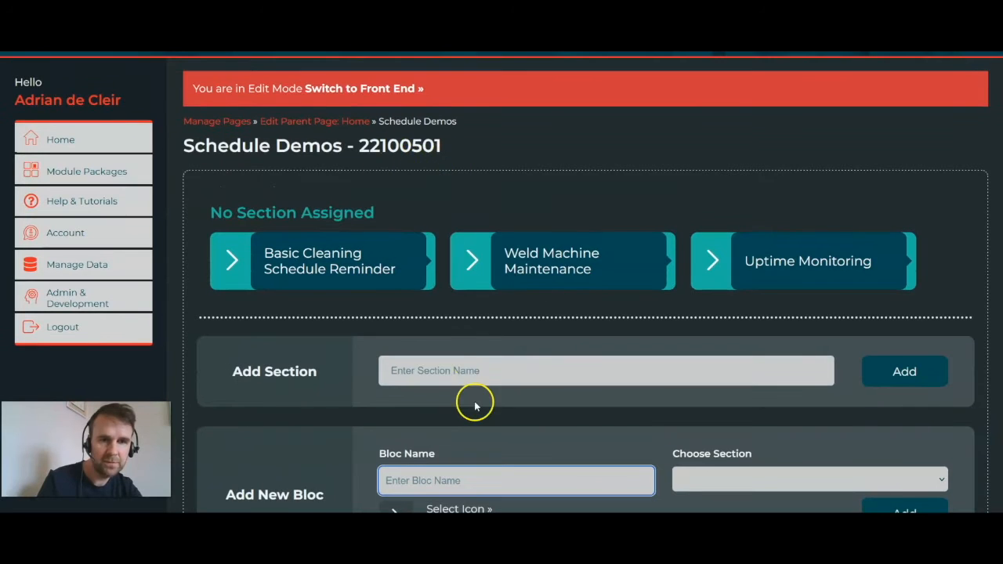
pyautogui.scroll(-1, 475, 403)
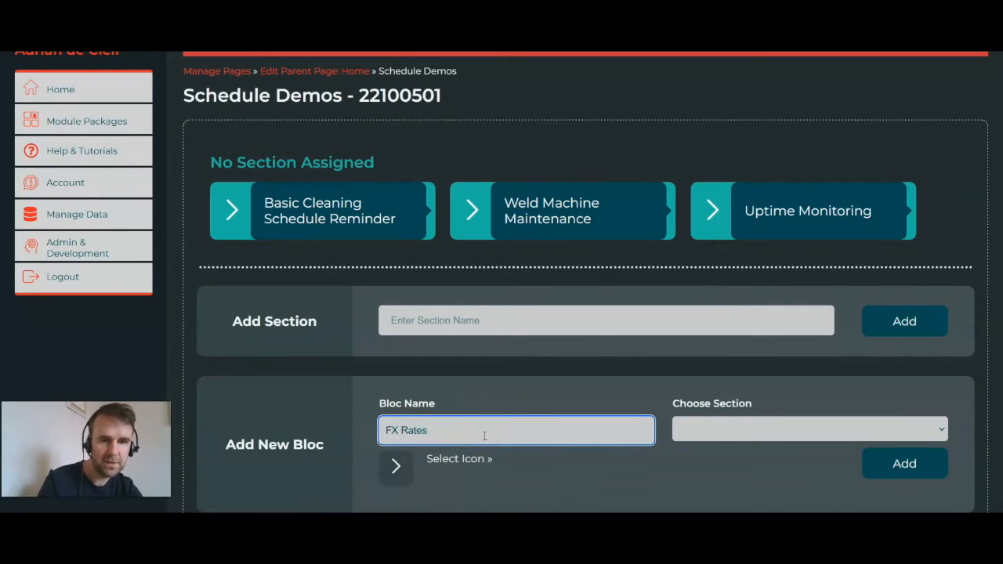
pyautogui.click(902, 463)
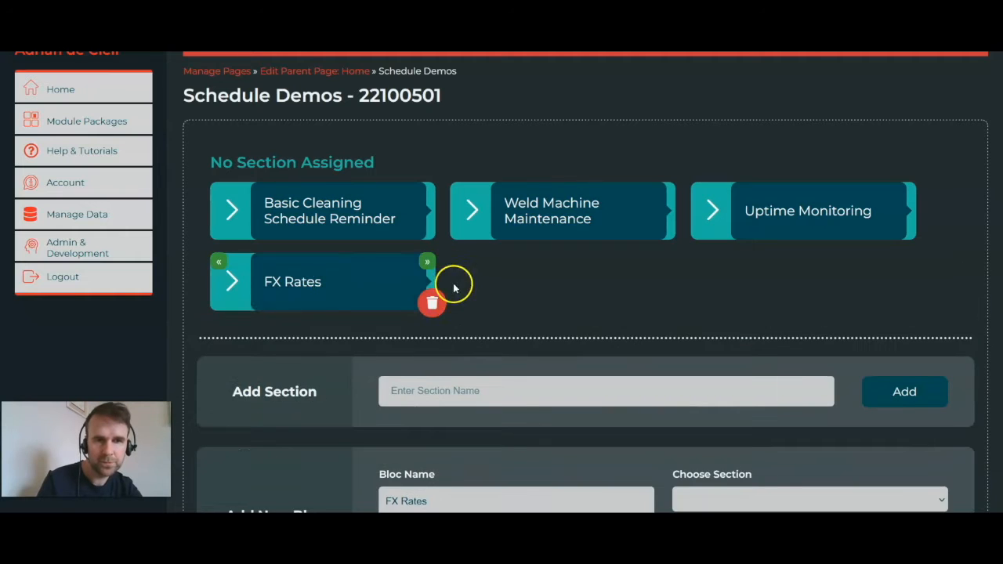
# Open the FX Rates bloc for editing and accept the live data warning
pyautogui.click(330, 287)
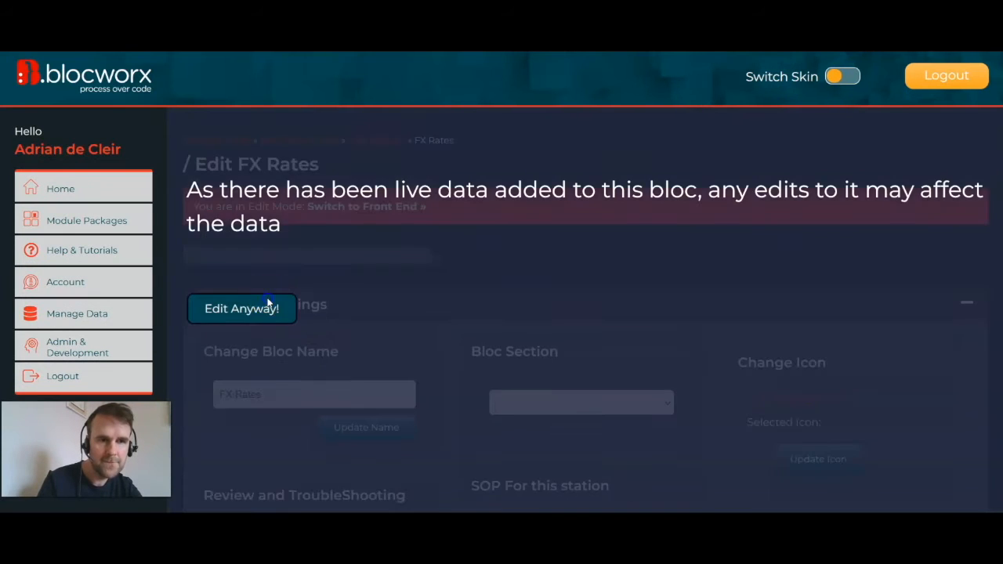
pyautogui.click(265, 306)
pyautogui.scroll(-1, 575, 196)
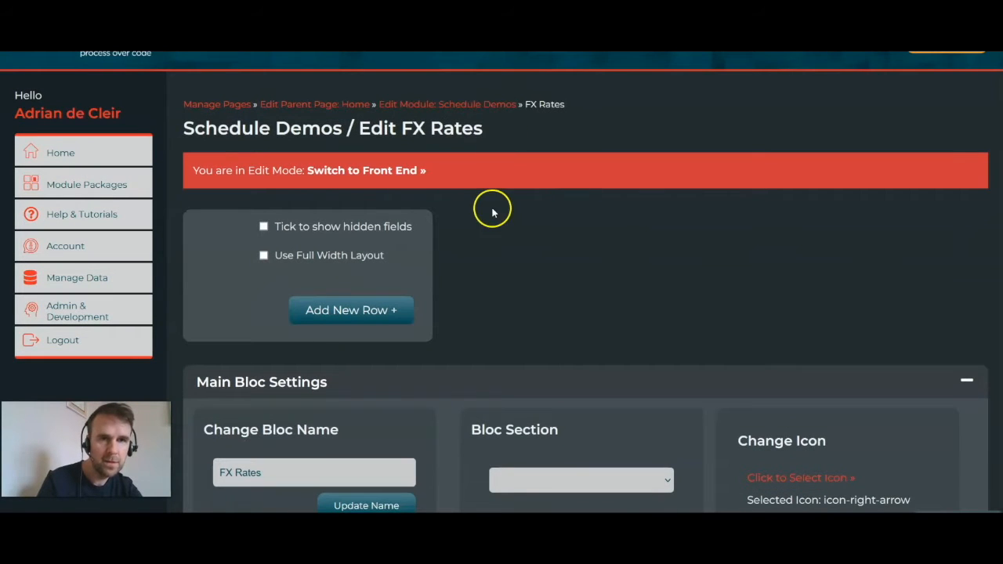
pyautogui.scroll(1, 502, 251)
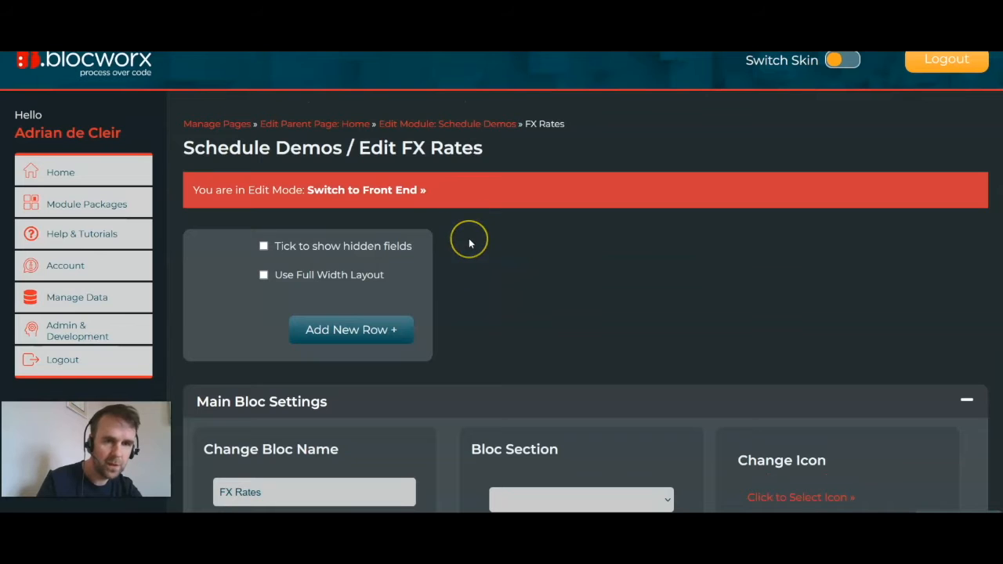
pyautogui.scroll(-1, 479, 261)
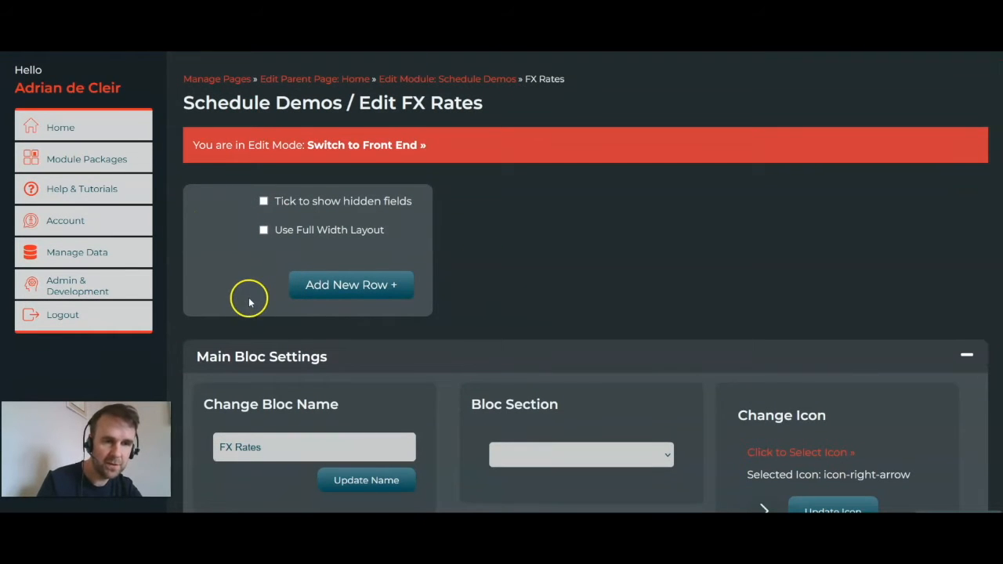
pyautogui.scroll(2, 246, 298)
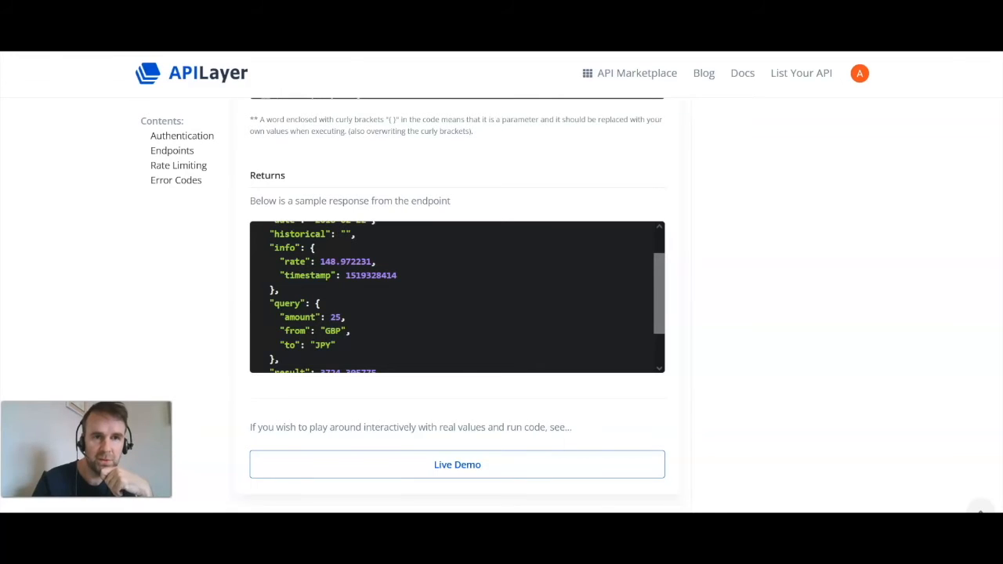
# Switch to the APILayer Exchange Rates Data API documentation and review its introduction and authentication section
pyautogui.scroll(15, 422, 131)
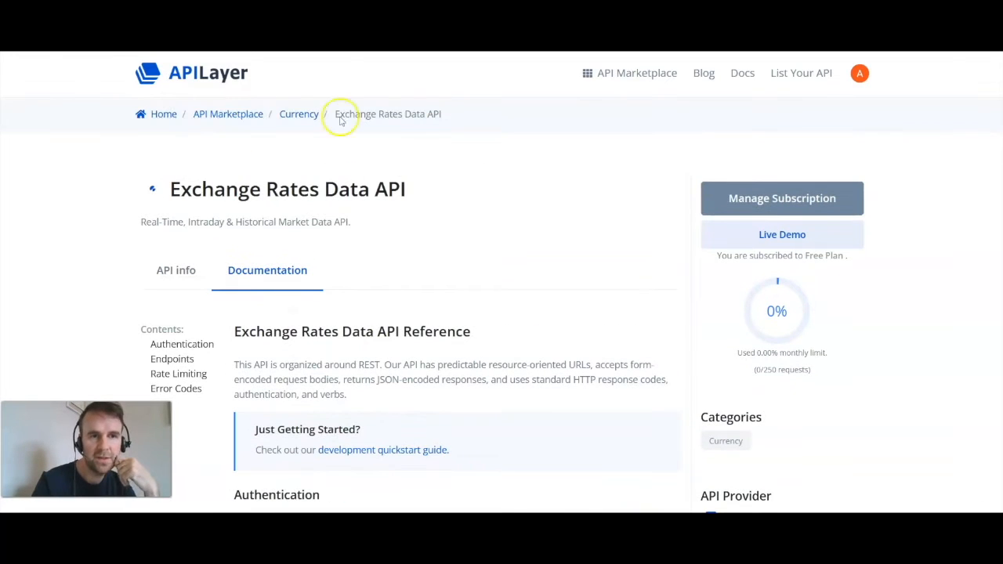
pyautogui.moveTo(410, 208); pyautogui.dragTo(174, 193)
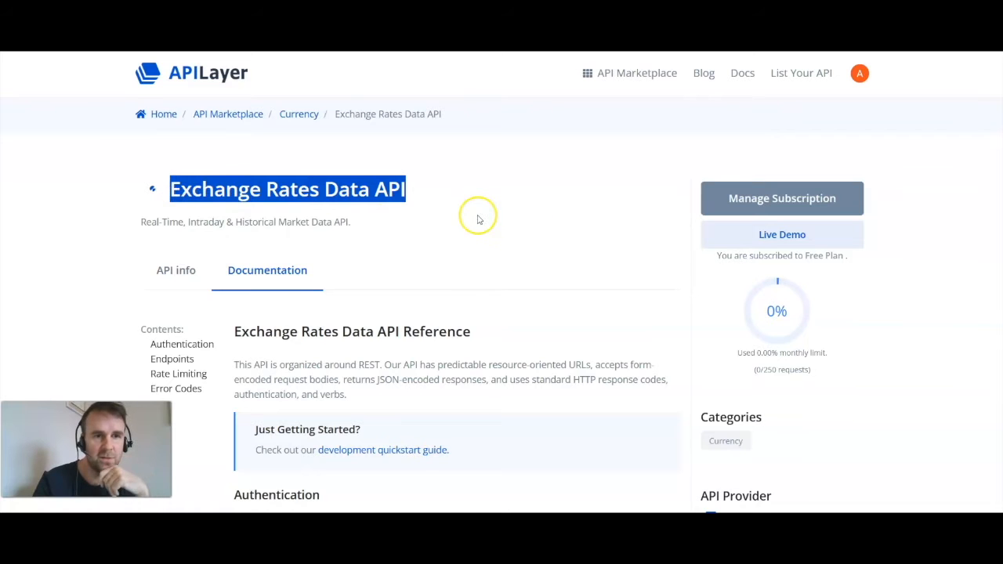
pyautogui.scroll(-2, 475, 217)
pyautogui.scroll(-1, 518, 239)
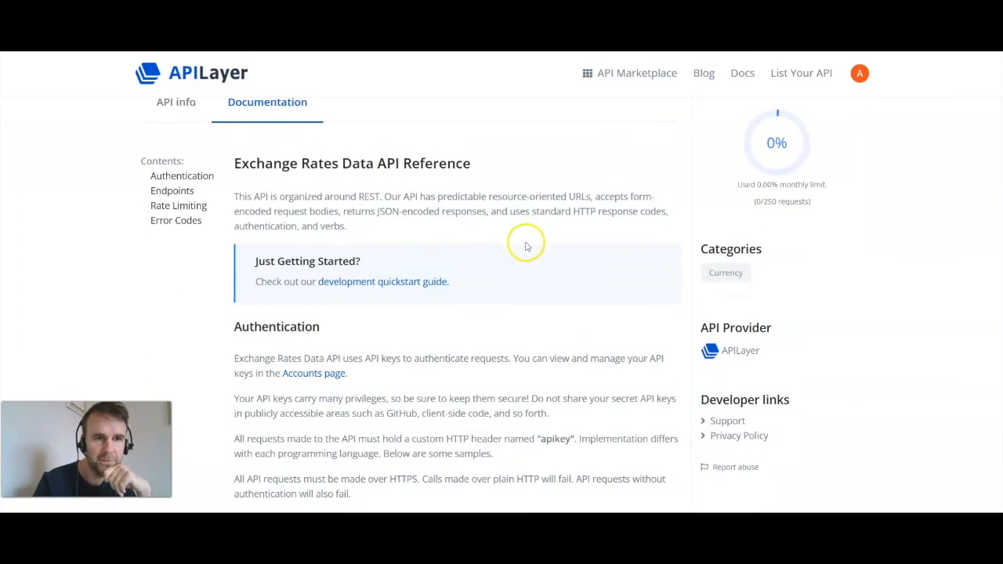
pyautogui.scroll(1, 439, 217)
pyautogui.scroll(-3, 439, 219)
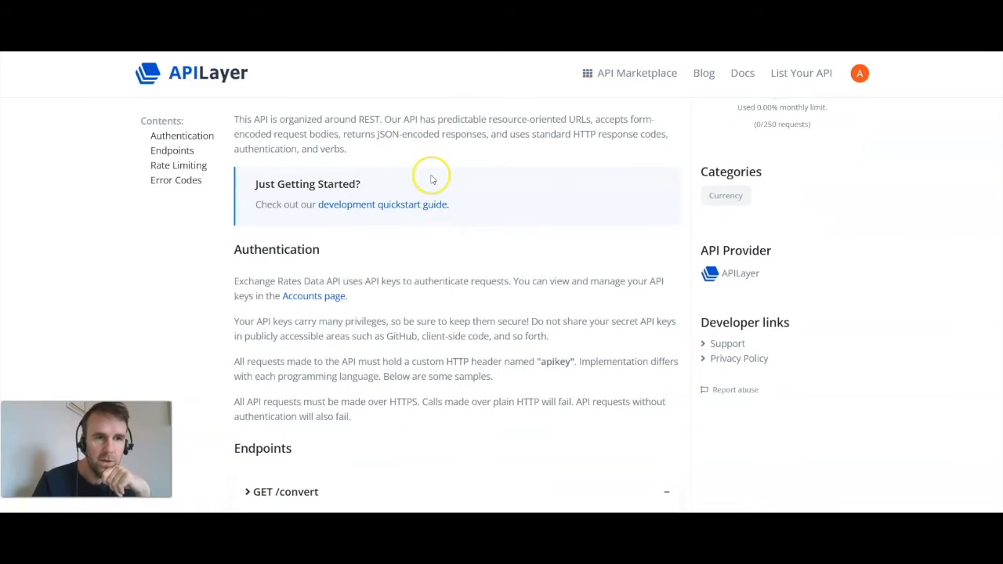
# Examine the GET /convert endpoint's parameters, PHP request sample and sample response in the documentation
pyautogui.click(156, 150)
pyautogui.scroll(-3, 526, 291)
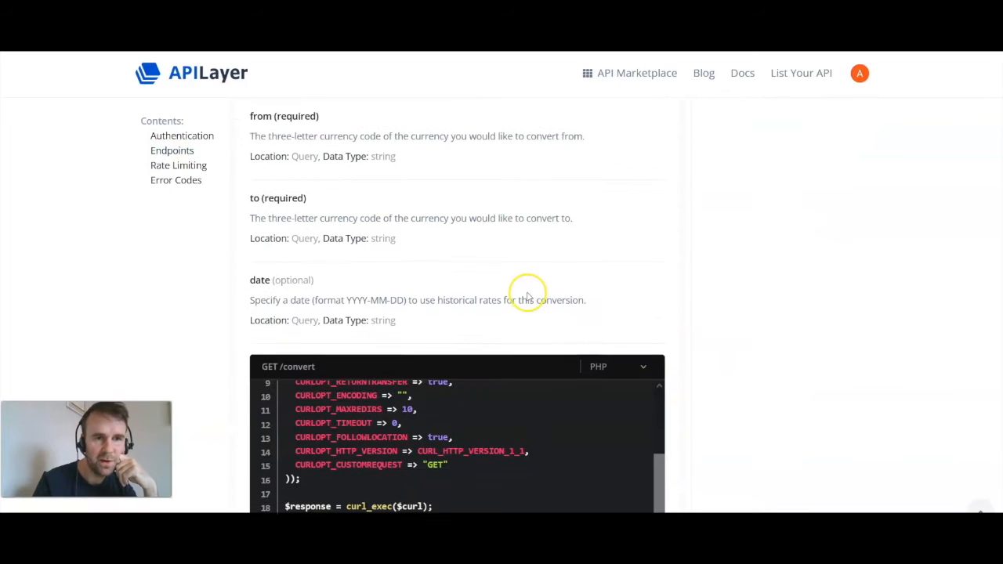
pyautogui.scroll(-1, 619, 227)
pyautogui.scroll(1, 654, 206)
pyautogui.scroll(3, 563, 375)
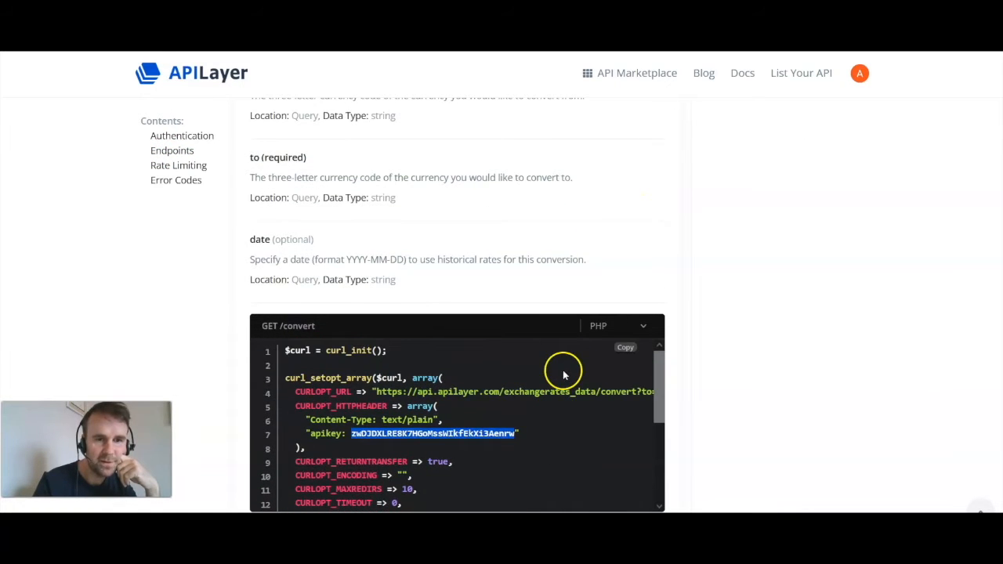
pyautogui.scroll(-5, 526, 242)
pyautogui.scroll(-1, 758, 302)
pyautogui.scroll(1, 468, 332)
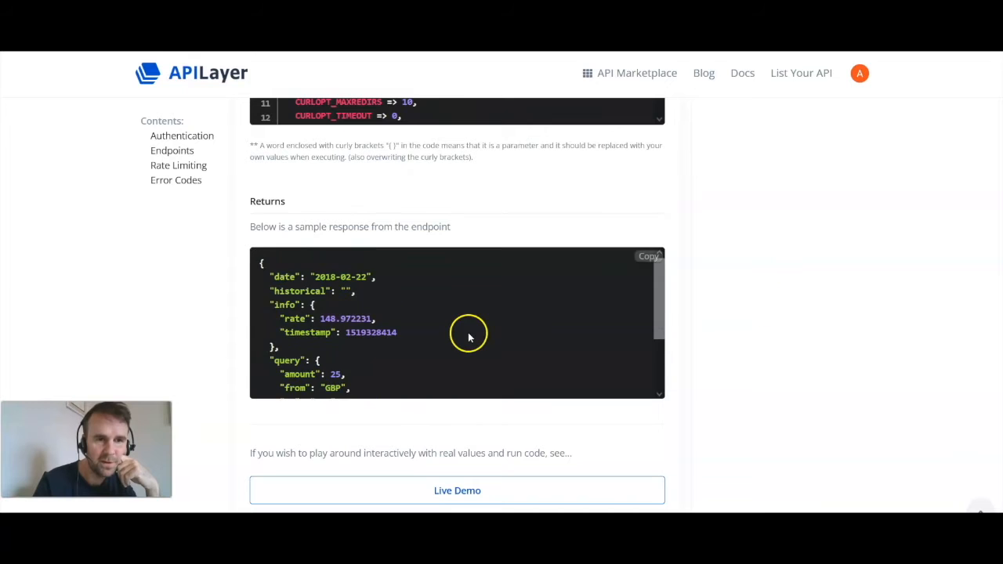
pyautogui.scroll(2, 713, 182)
pyautogui.scroll(2, 713, 203)
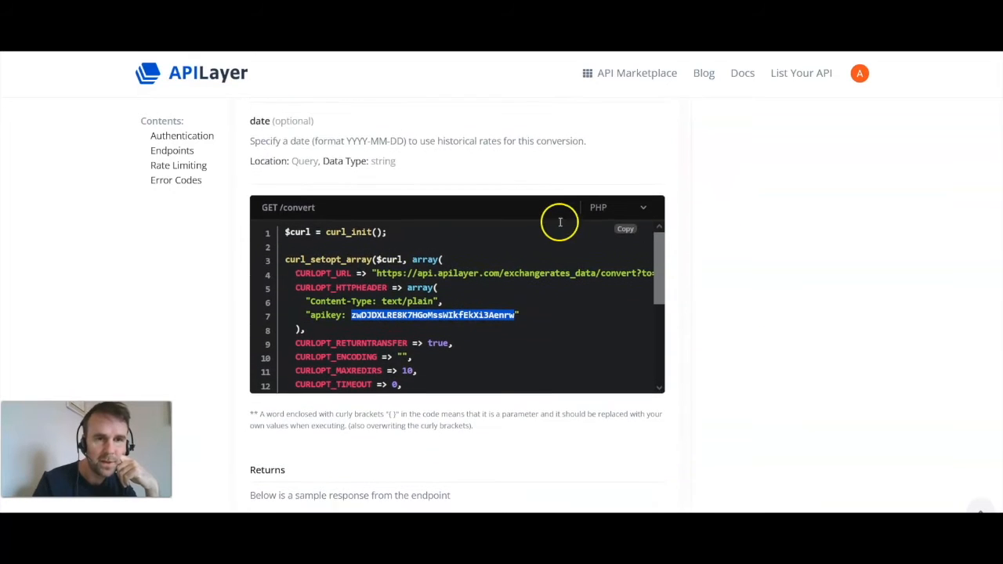
pyautogui.scroll(-1, 541, 294)
pyautogui.scroll(1, 553, 296)
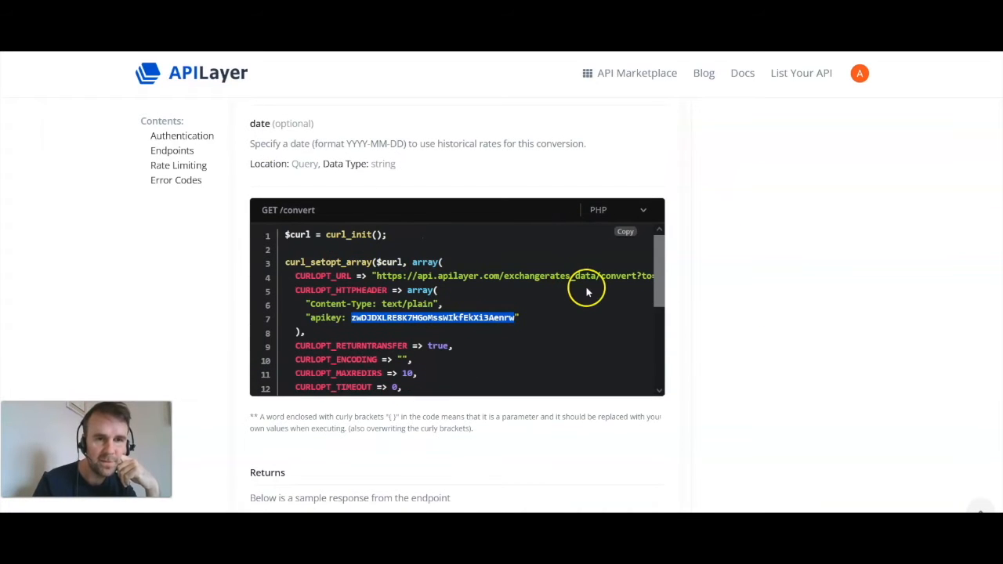
# Copy the PHP request sample for GET /convert, including its API key, paste it into the text editor and highlight the URL's {amount} placeholder
pyautogui.scroll(1, 714, 302)
pyautogui.moveTo(631, 326)
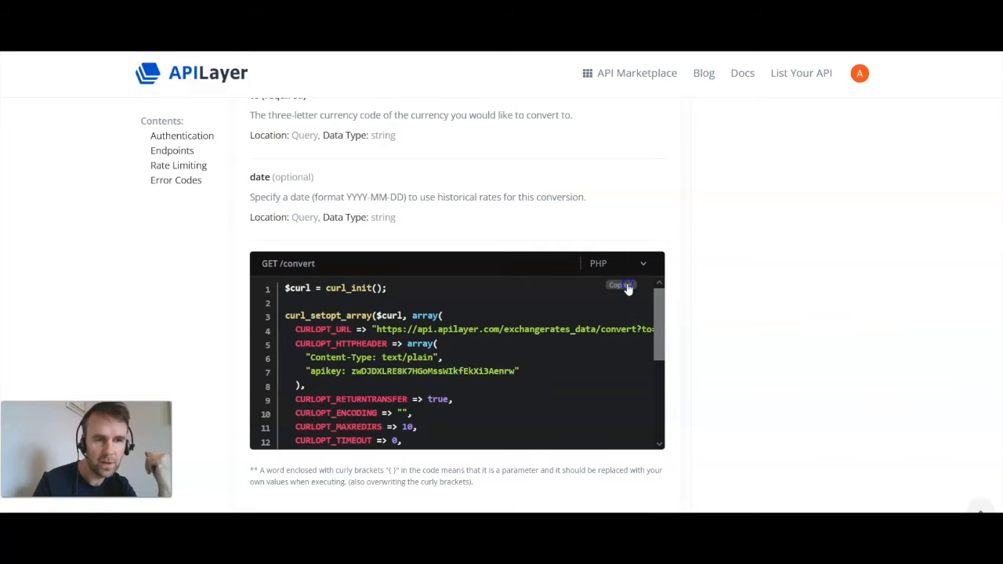
pyautogui.moveTo(504, 329); pyautogui.dragTo(687, 332)
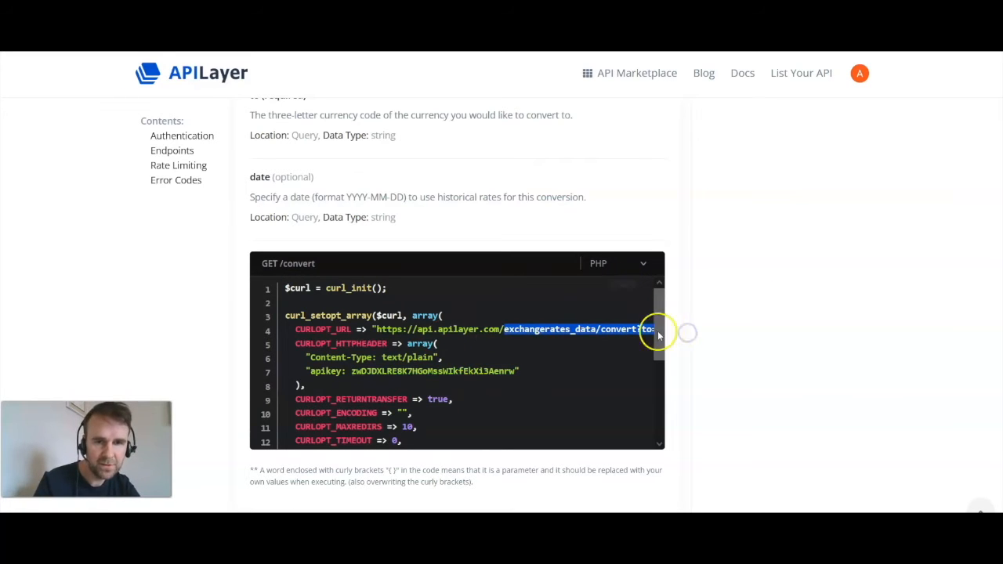
pyautogui.hotkey('alt', 'Tab')
pyautogui.click(215, 233)
pyautogui.hotkey('ctrl', 'v')
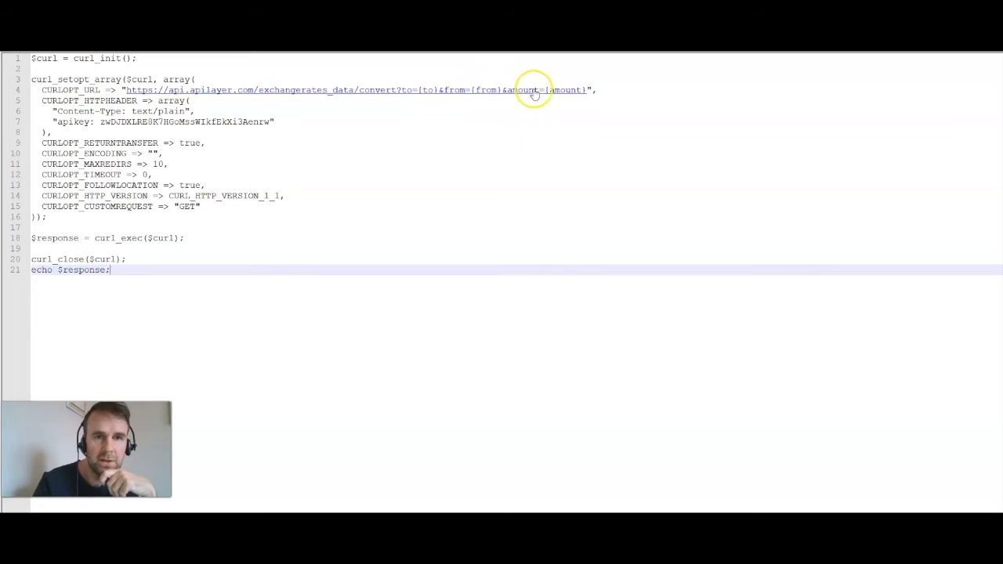
pyautogui.moveTo(588, 91); pyautogui.dragTo(546, 95)
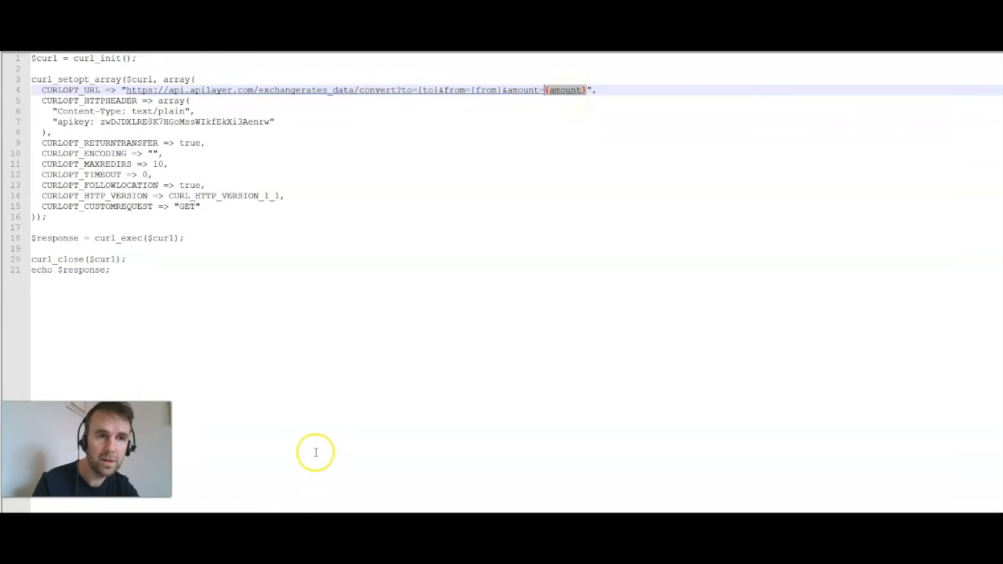
# Return to the API documentation and examine the date, info, query and result fields of the GET /convert sample response
pyautogui.hotkey('alt', 'Tab')
pyautogui.scroll(-2, 450, 328)
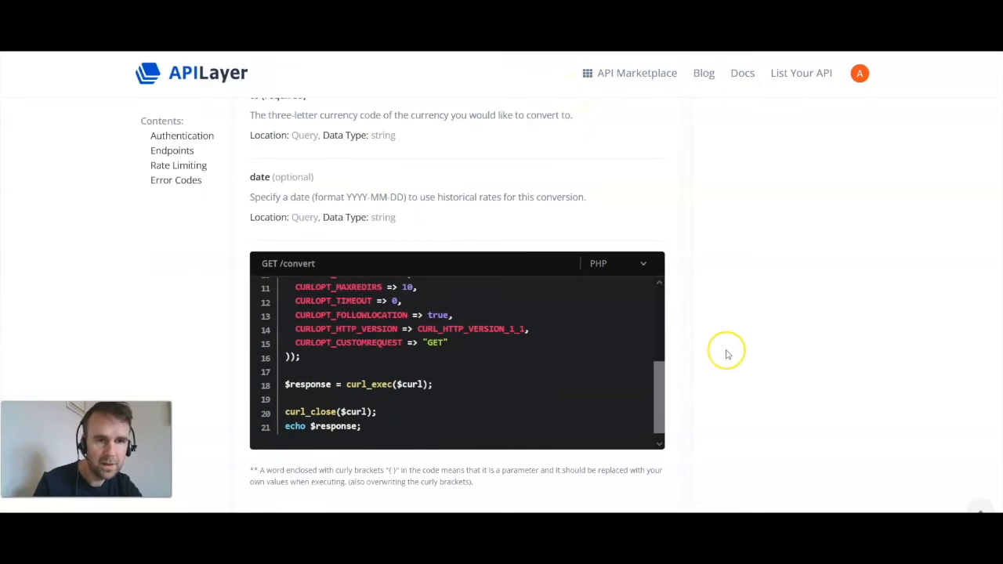
pyautogui.scroll(-4, 728, 351)
pyautogui.scroll(-2, 446, 317)
pyautogui.scroll(2, 347, 262)
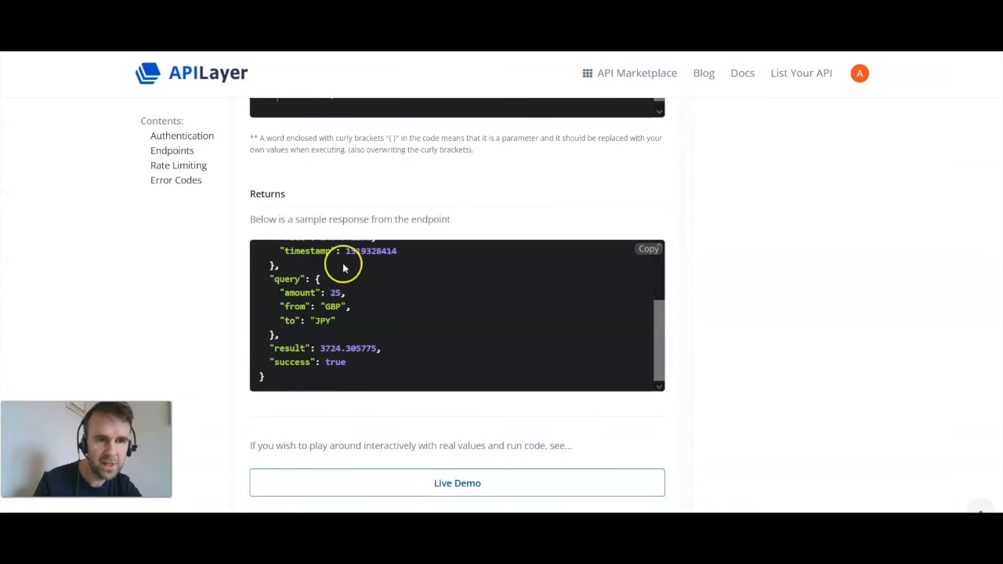
pyautogui.scroll(1, 341, 265)
pyautogui.scroll(-2, 388, 390)
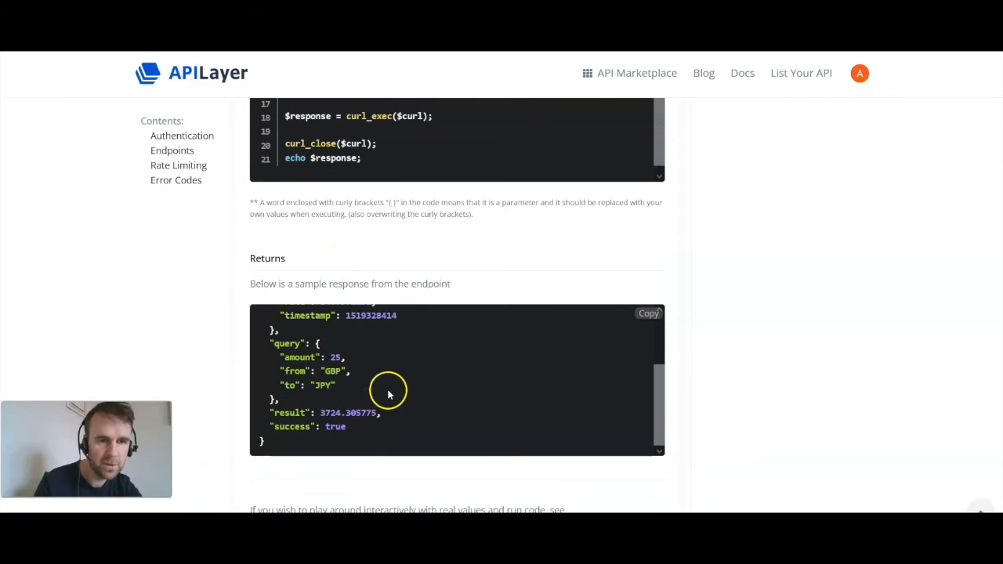
pyautogui.scroll(2, 372, 325)
pyautogui.scroll(-2, 432, 354)
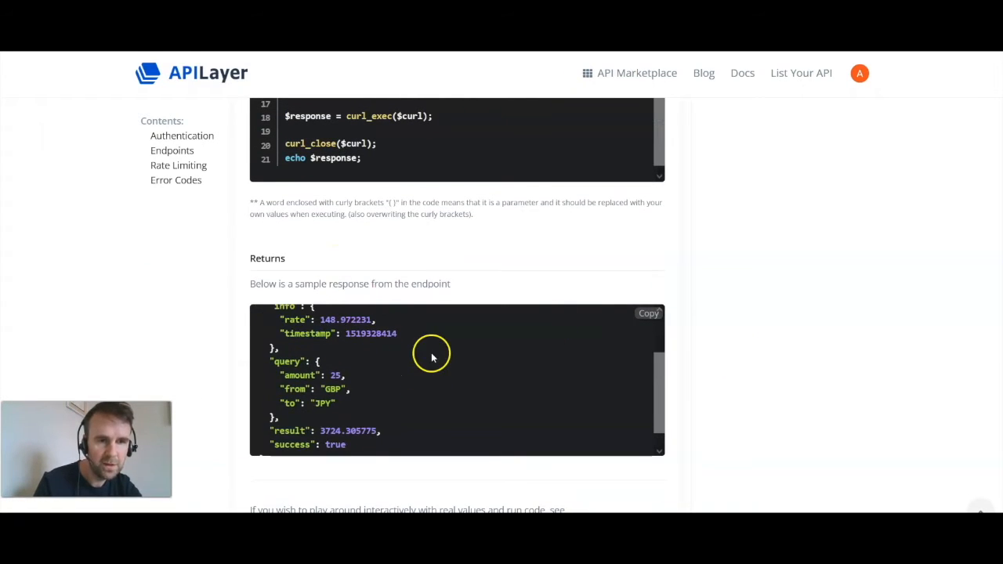
pyautogui.scroll(-1, 742, 372)
pyautogui.scroll(1, 470, 356)
pyautogui.scroll(-2, 410, 363)
pyautogui.scroll(3, 287, 291)
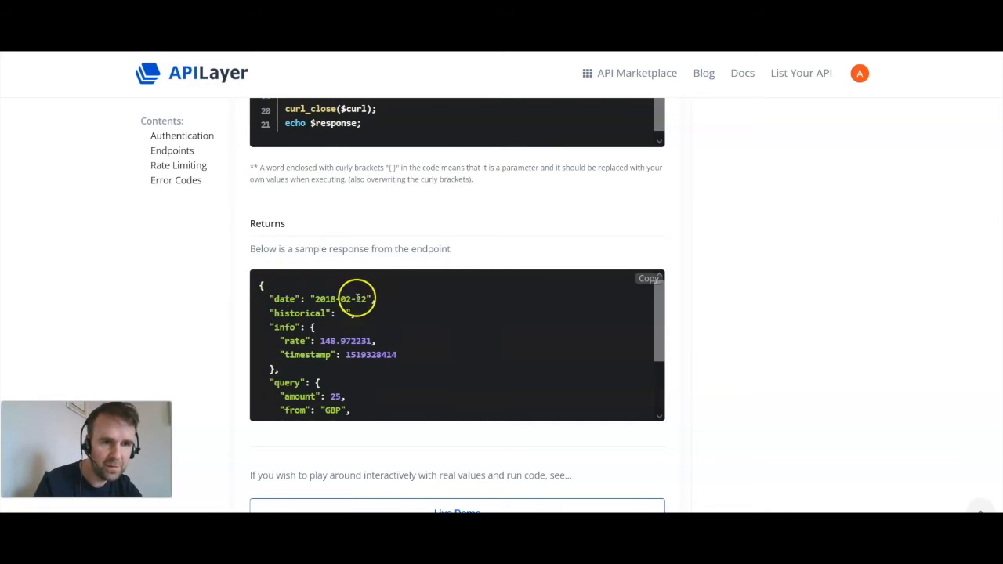
pyautogui.moveTo(392, 299); pyautogui.dragTo(275, 300)
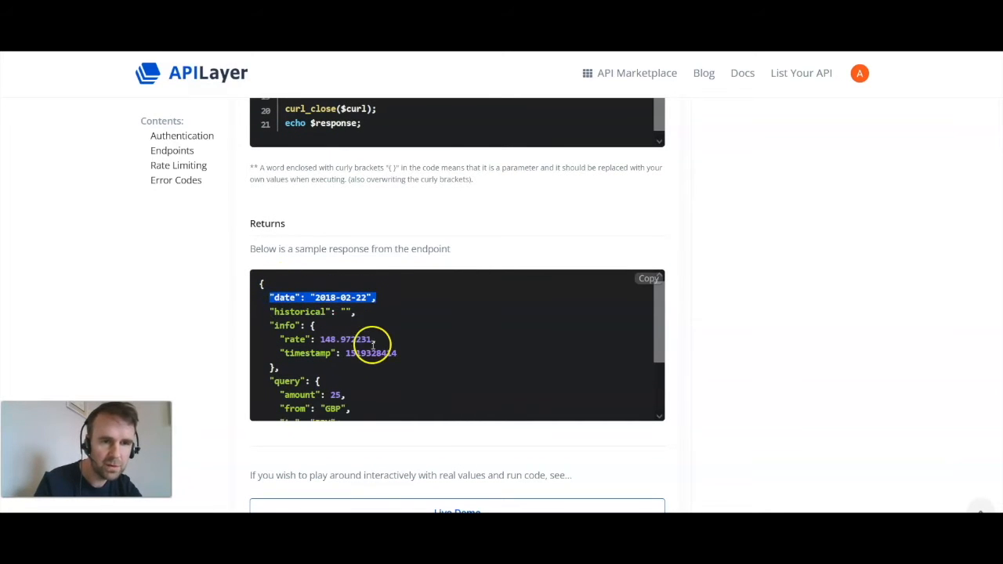
pyautogui.scroll(-2, 385, 369)
pyautogui.scroll(2, 384, 354)
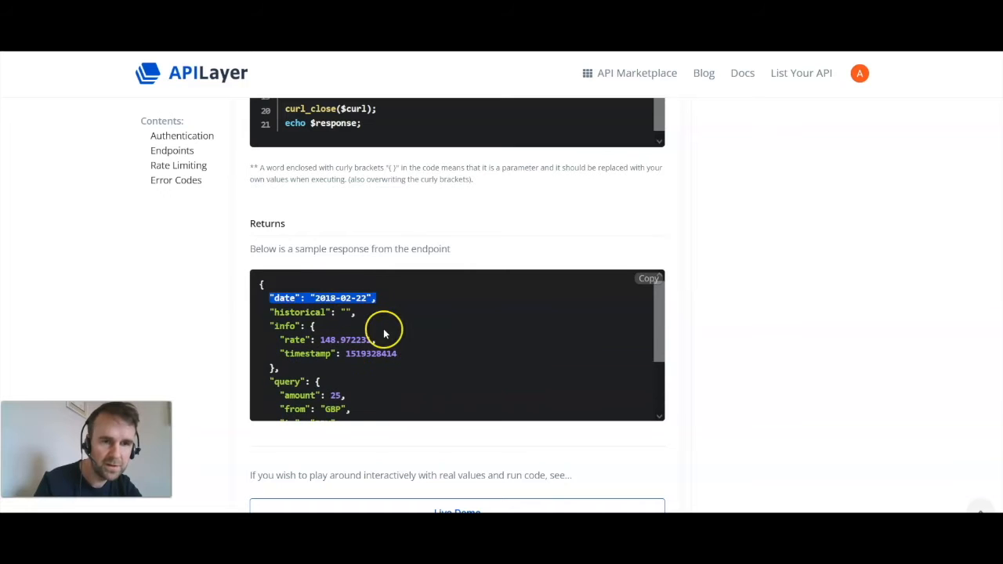
pyautogui.scroll(-2, 384, 334)
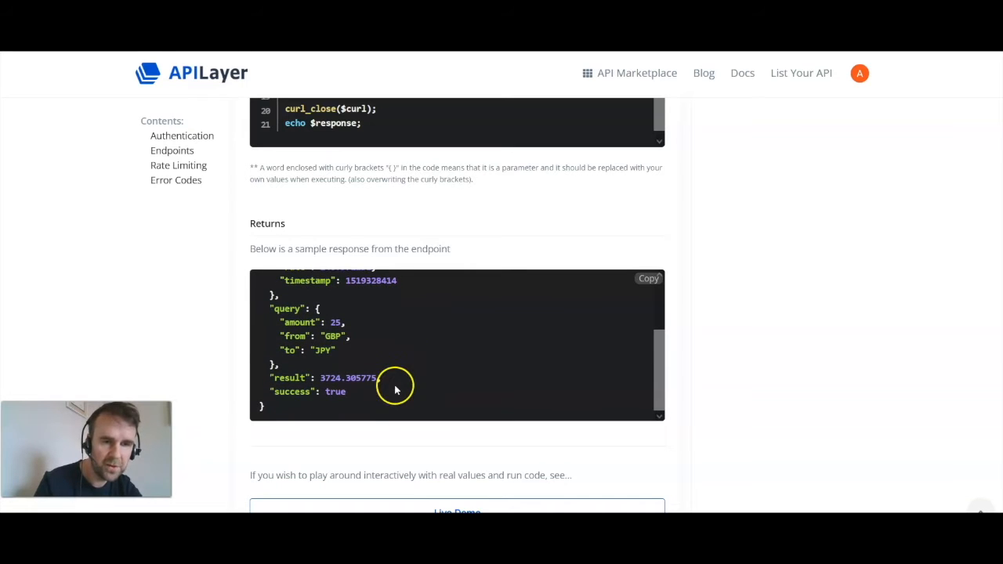
pyautogui.scroll(3, 394, 363)
pyautogui.scroll(-2, 403, 323)
pyautogui.scroll(2, 391, 306)
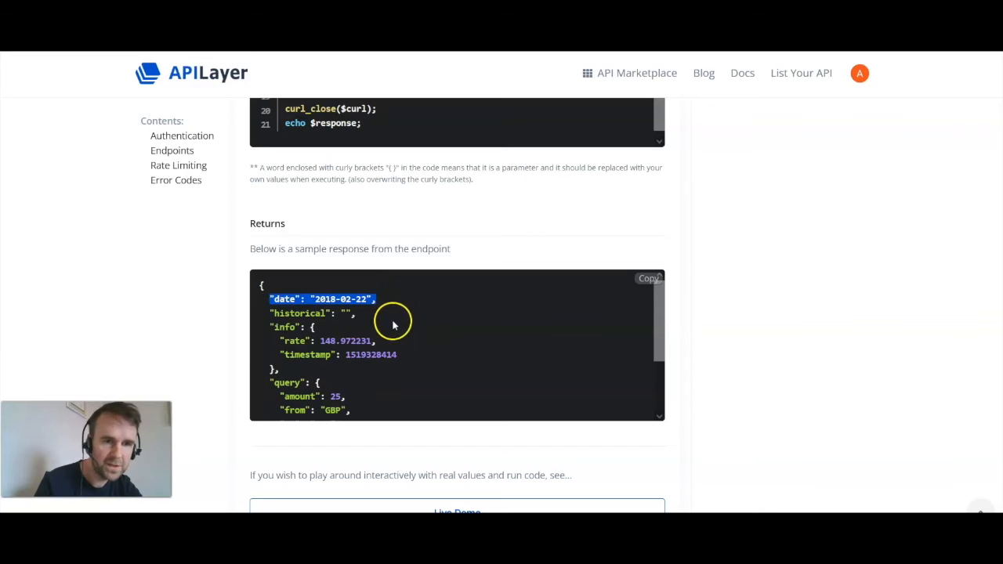
# Highlight the date and result fields in the GET /convert sample response to identify the data it returns
pyautogui.doubleClick(284, 299)
pyautogui.moveTo(395, 300); pyautogui.dragTo(268, 301)
pyautogui.scroll(-1, 387, 353)
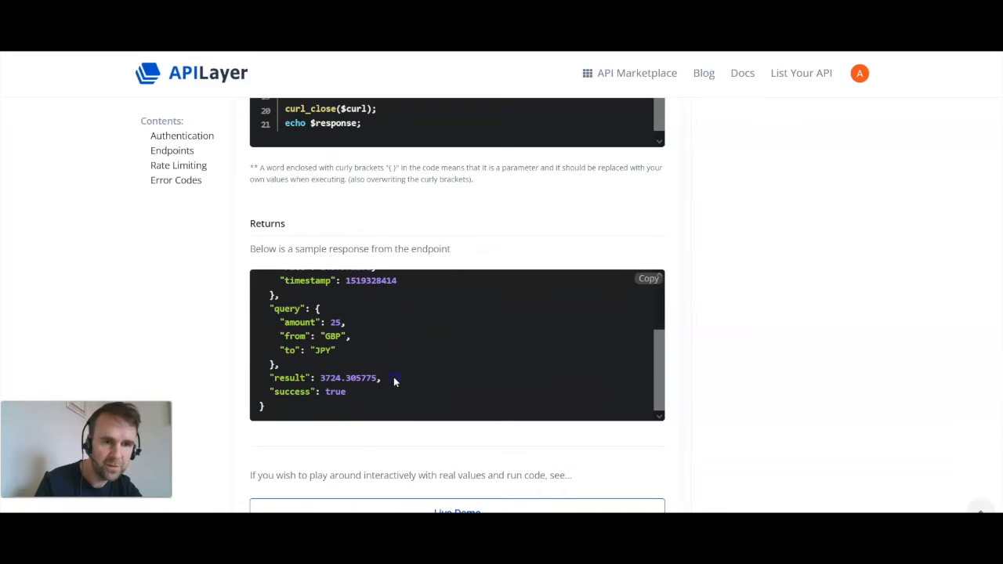
pyautogui.moveTo(394, 381); pyautogui.dragTo(262, 378)
pyautogui.click(406, 380)
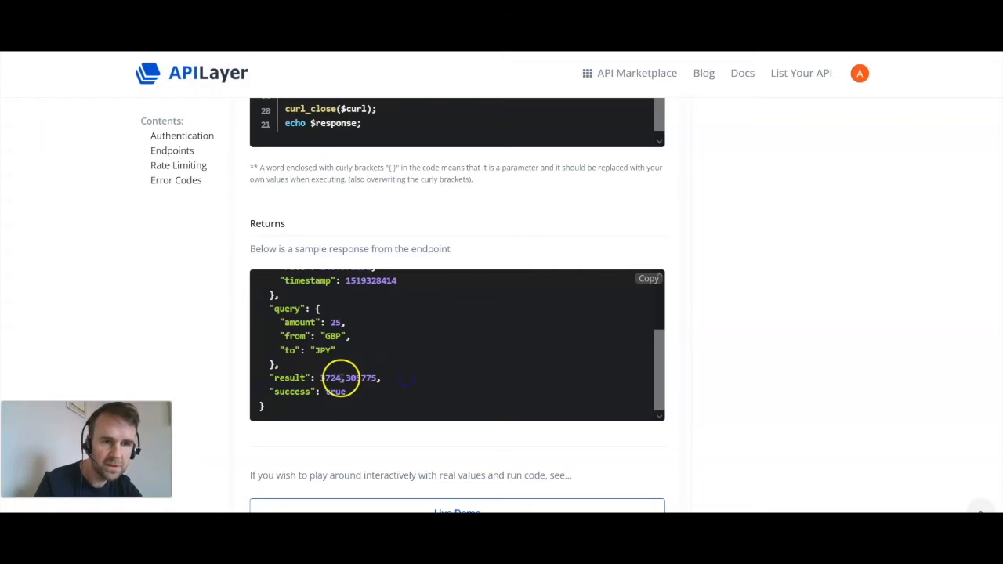
pyautogui.scroll(2, 571, 175)
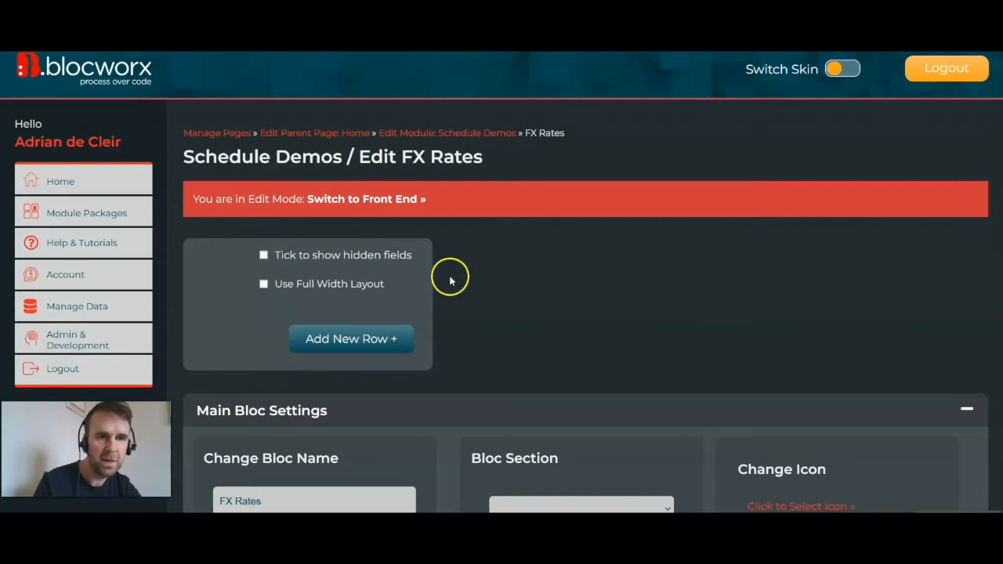
# Return to the FX Rates bloc in Blocworx, add a new row and place an element in it
pyautogui.scroll(-1, 486, 181)
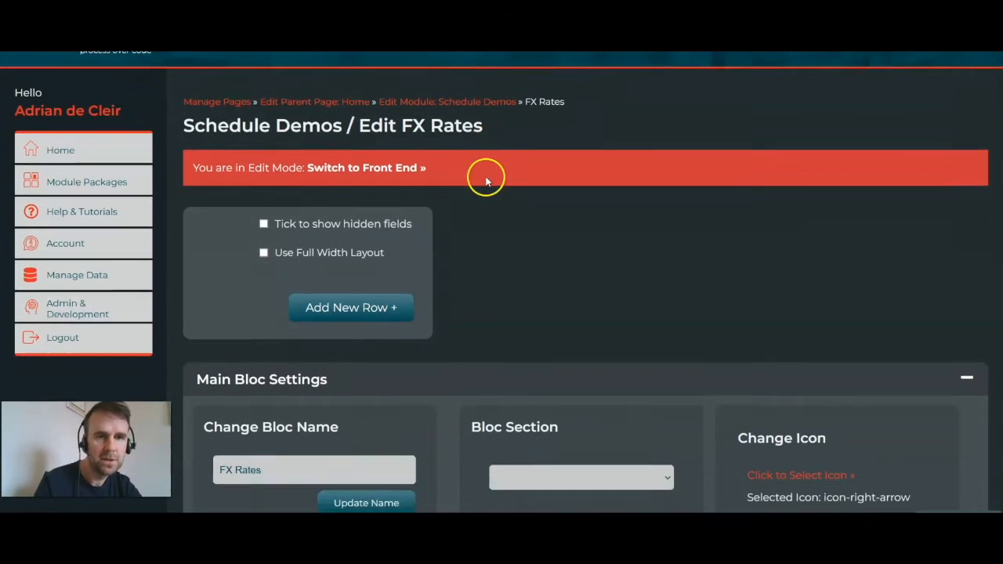
pyautogui.click(357, 313)
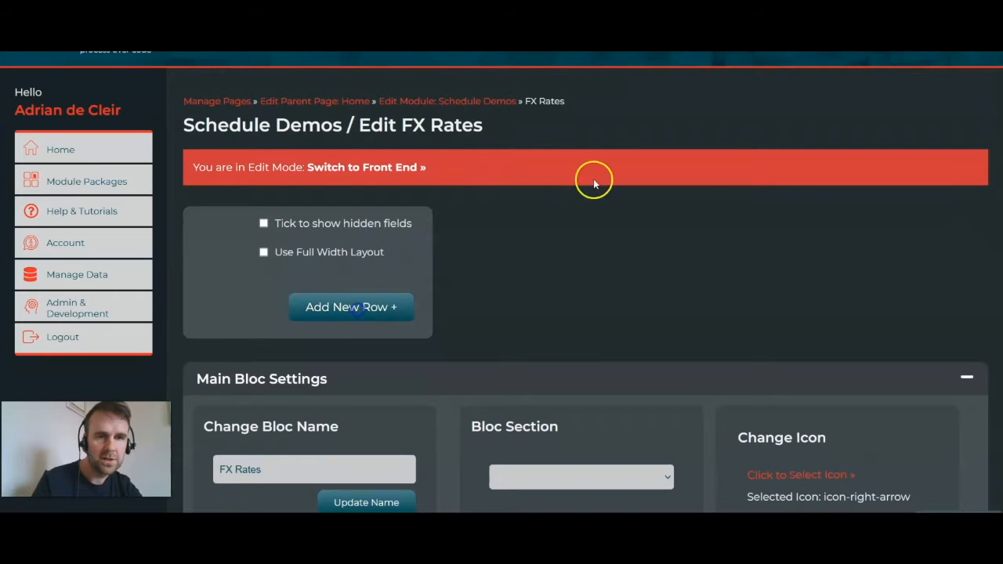
pyautogui.scroll(-1, 256, 259)
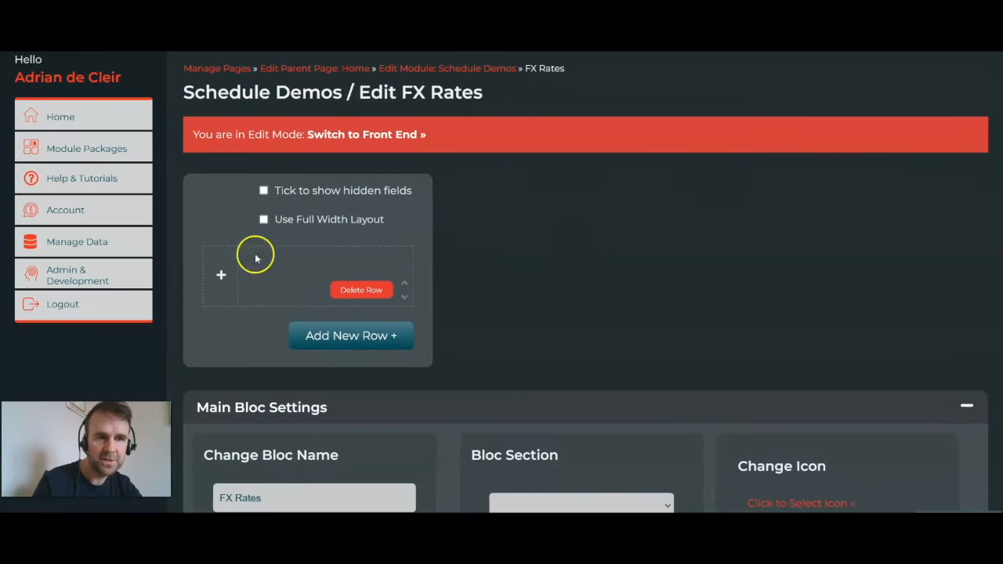
pyautogui.click(221, 275)
pyautogui.click(265, 294)
pyautogui.click(282, 389)
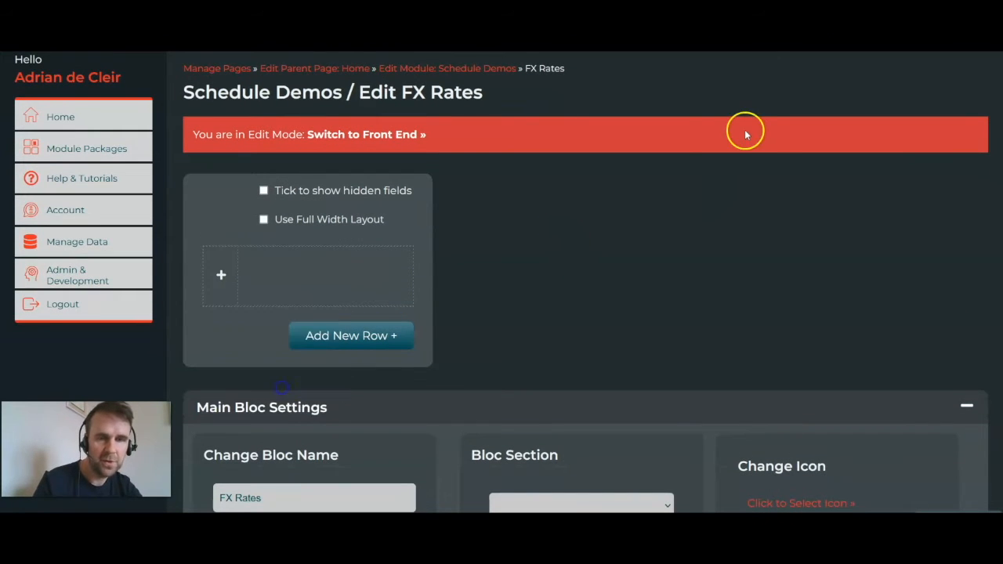
# Open the Blocworx Gateway component's settings and examine its gateway URL, request action and trigger options
pyautogui.click(257, 294)
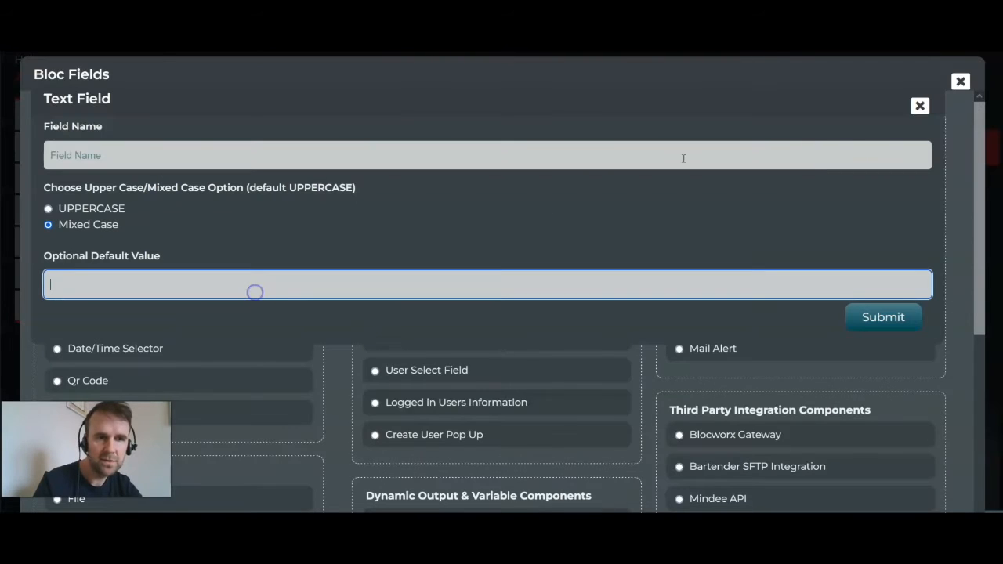
pyautogui.click(920, 105)
pyautogui.scroll(-2, 784, 420)
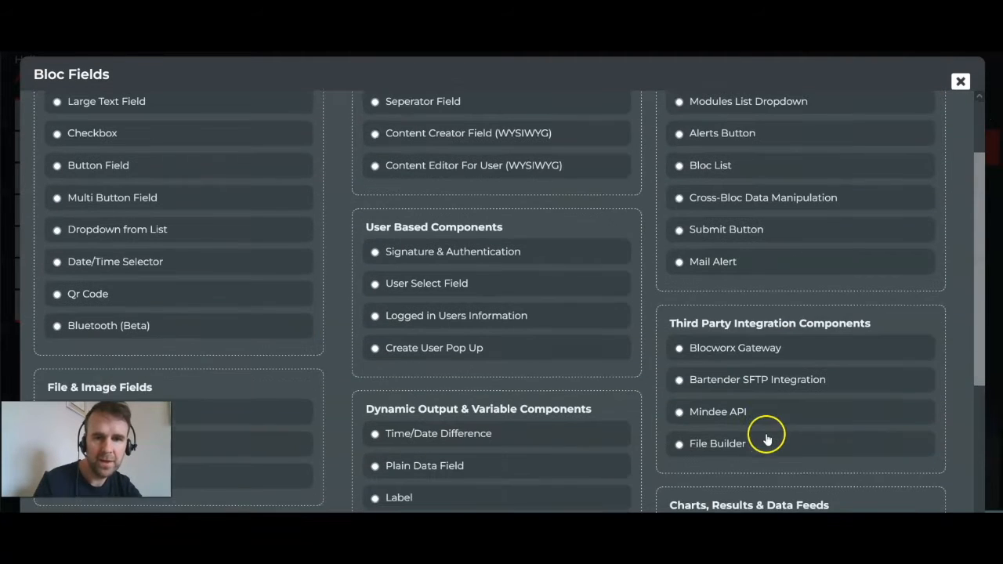
pyautogui.click(740, 348)
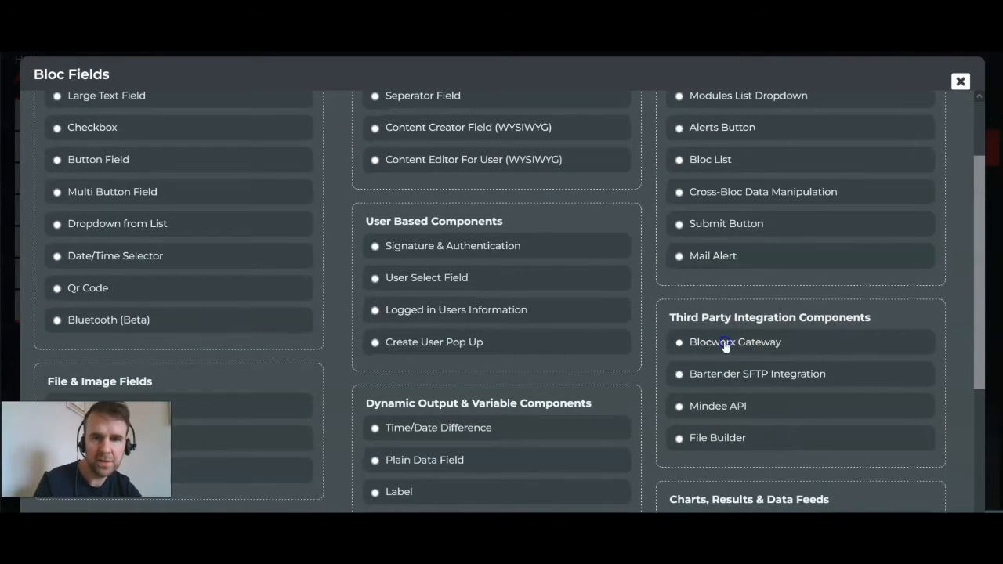
pyautogui.scroll(-1, 574, 359)
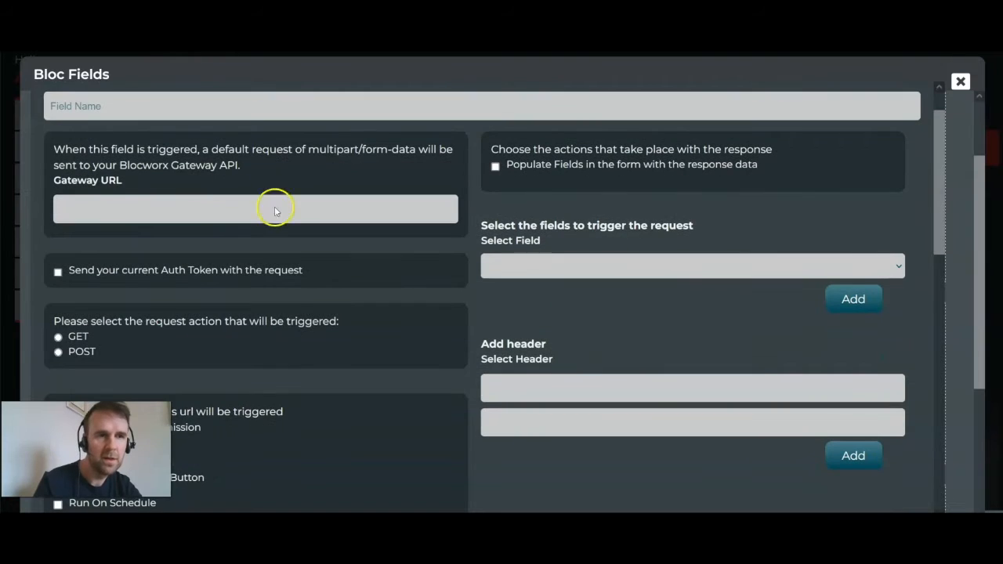
pyautogui.click(103, 210)
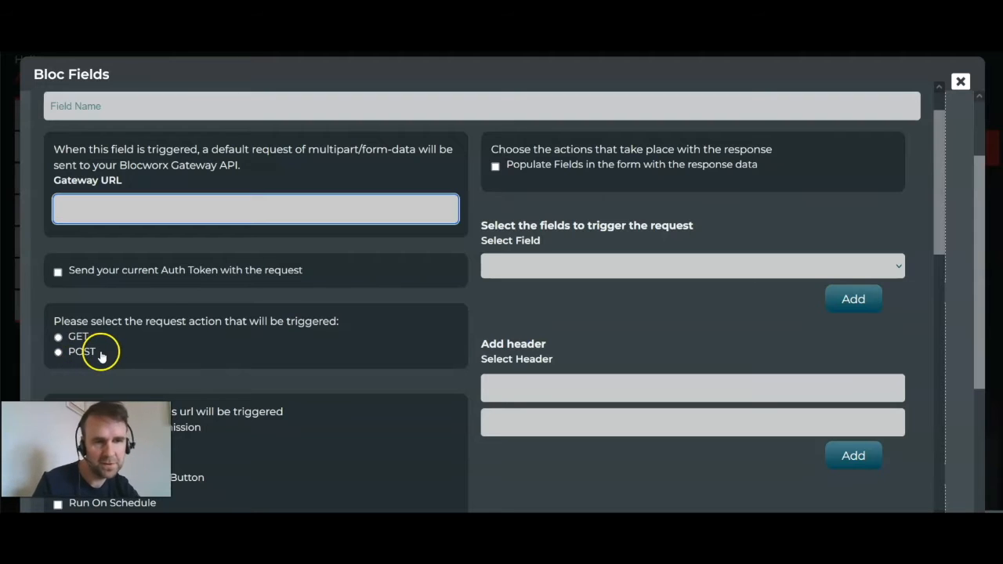
pyautogui.scroll(-4, 207, 325)
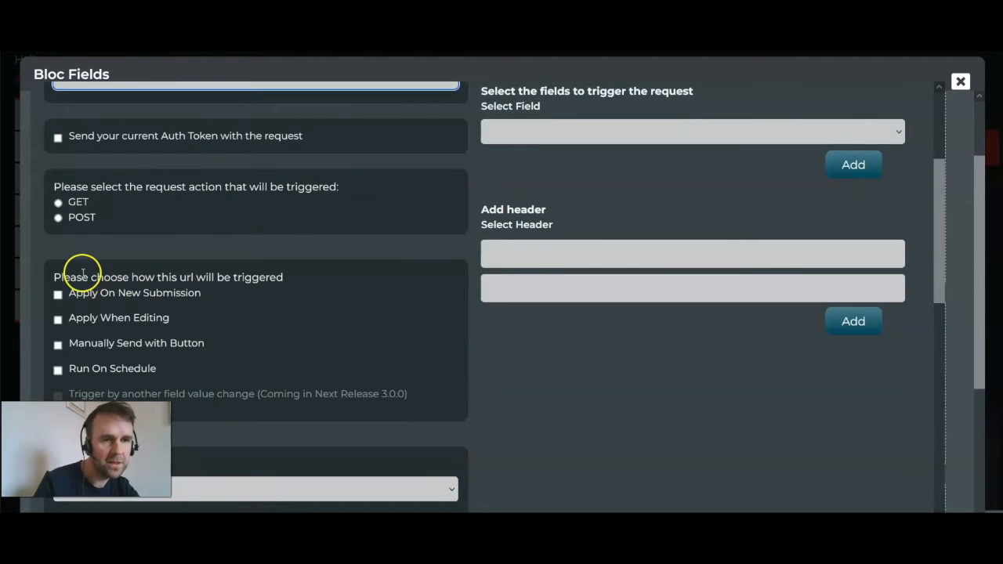
pyautogui.scroll(-1, 155, 298)
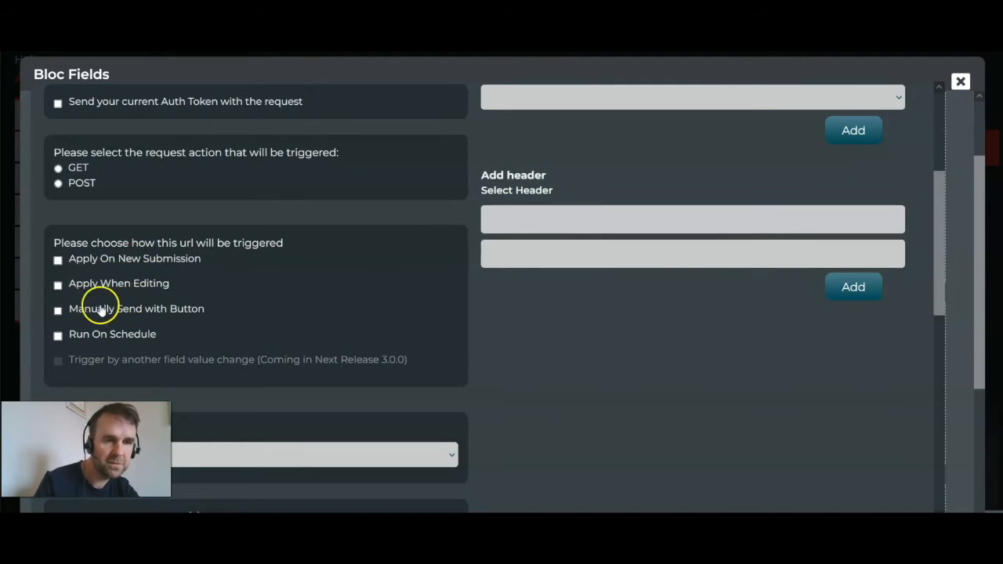
pyautogui.scroll(1, 156, 336)
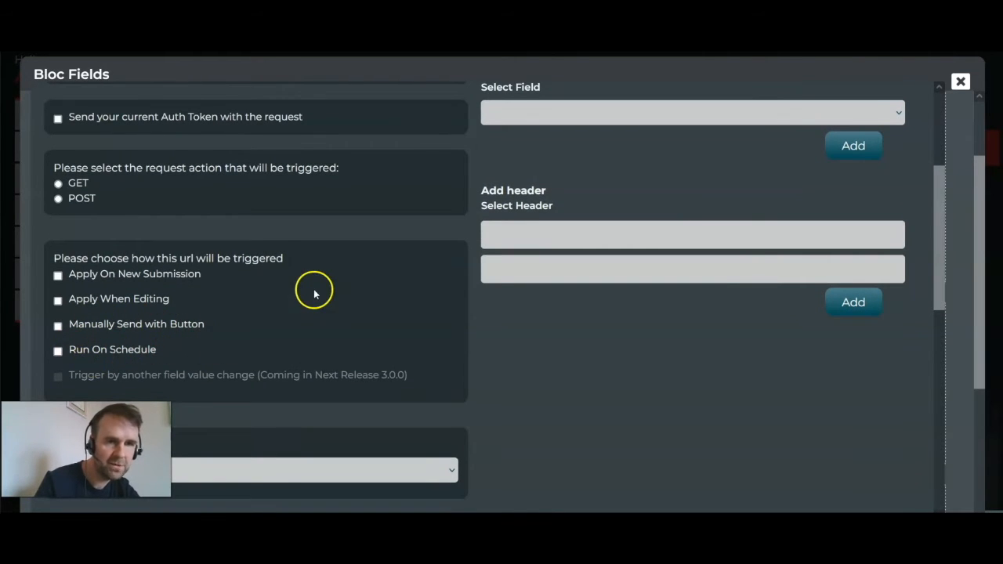
pyautogui.scroll(5, 314, 287)
pyautogui.scroll(-1, 619, 306)
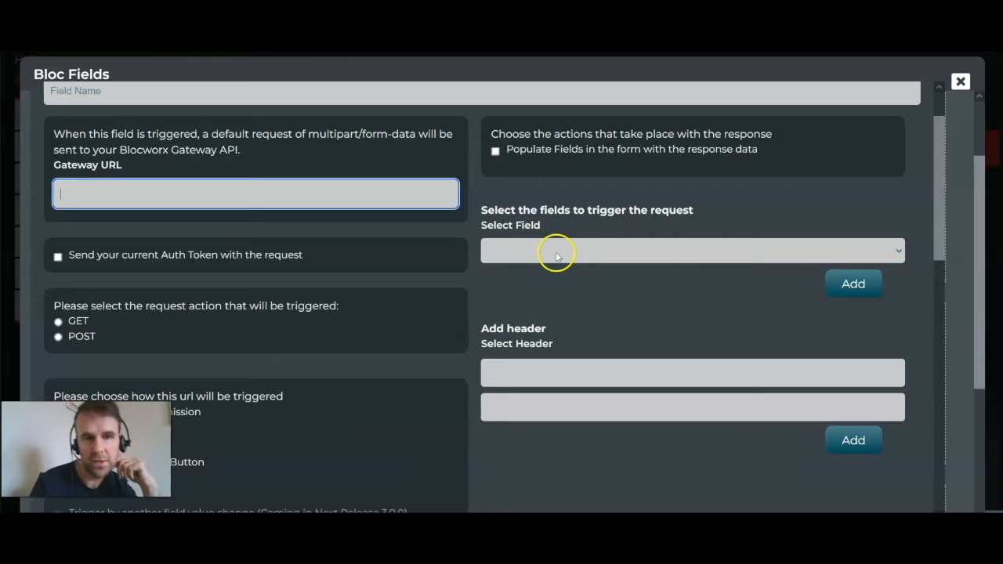
# Examine the Blocworx Gateway's header, frequency, condition and body request settings, and close them without adding the component
pyautogui.scroll(-2, 552, 301)
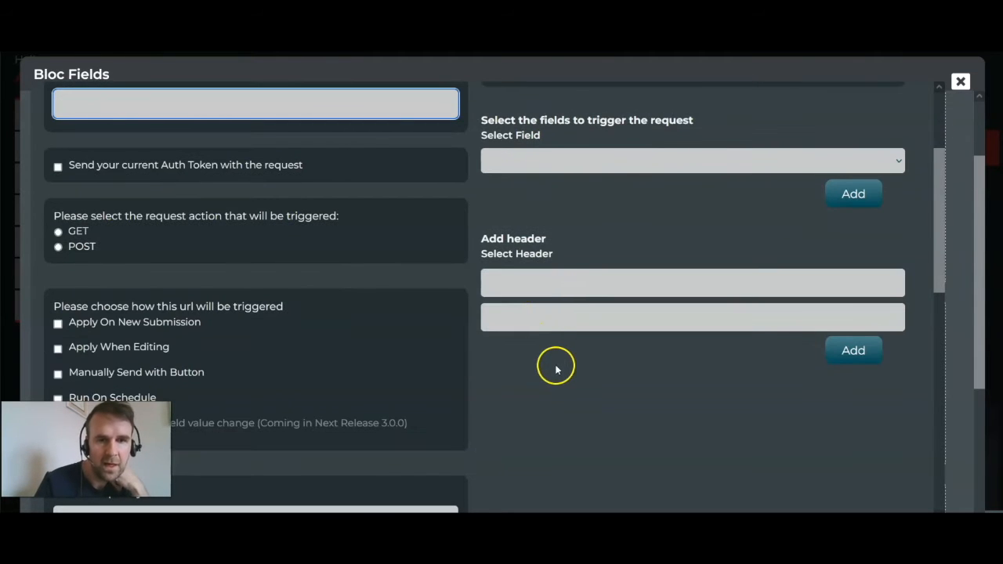
pyautogui.scroll(-1, 556, 368)
pyautogui.scroll(-5, 578, 332)
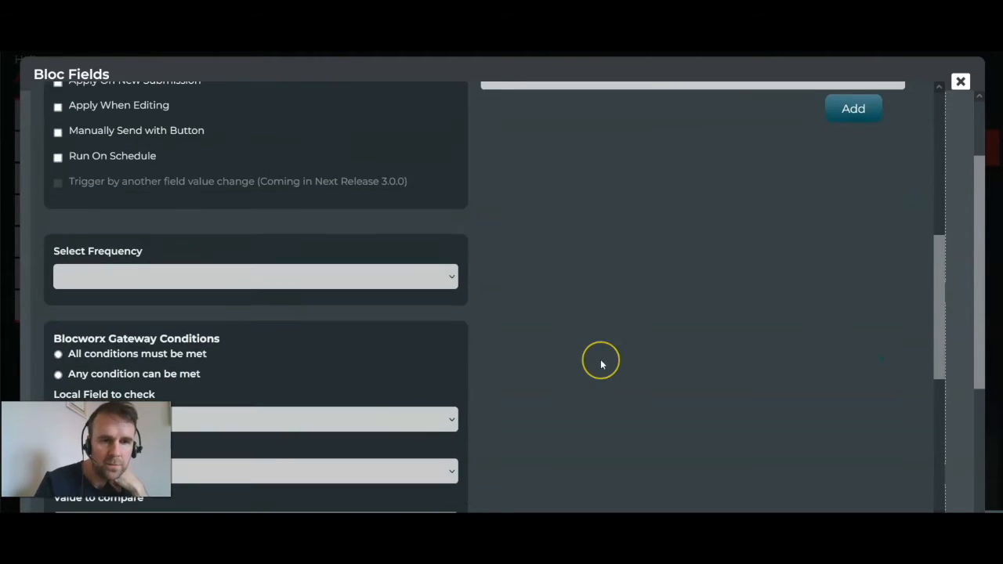
pyautogui.scroll(-1, 602, 365)
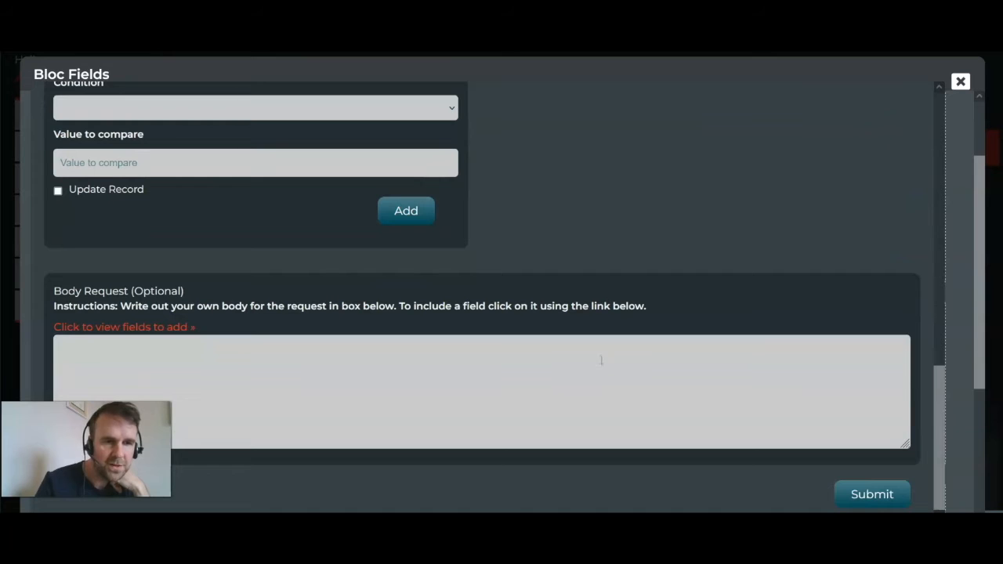
pyautogui.click(195, 358)
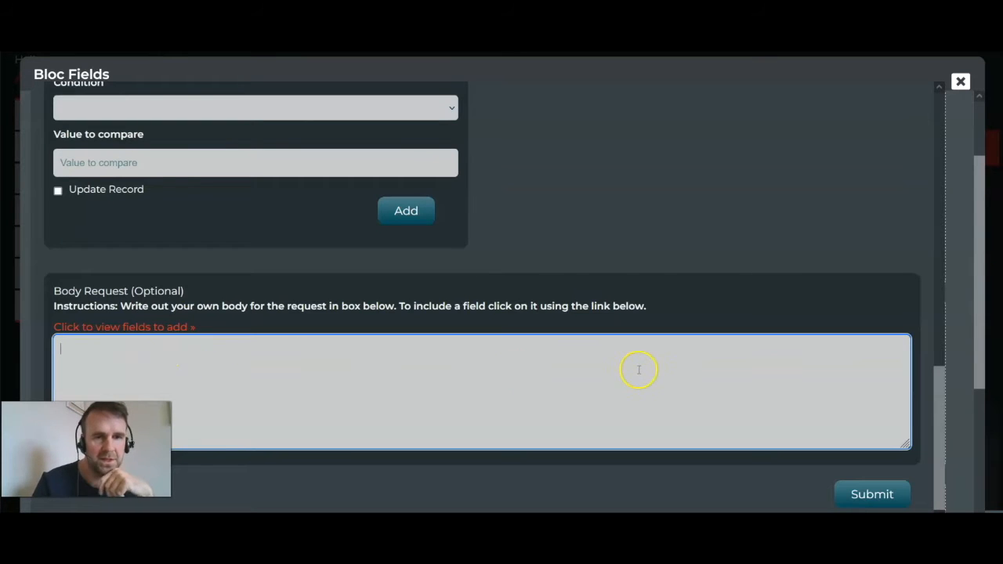
pyautogui.scroll(10, 592, 321)
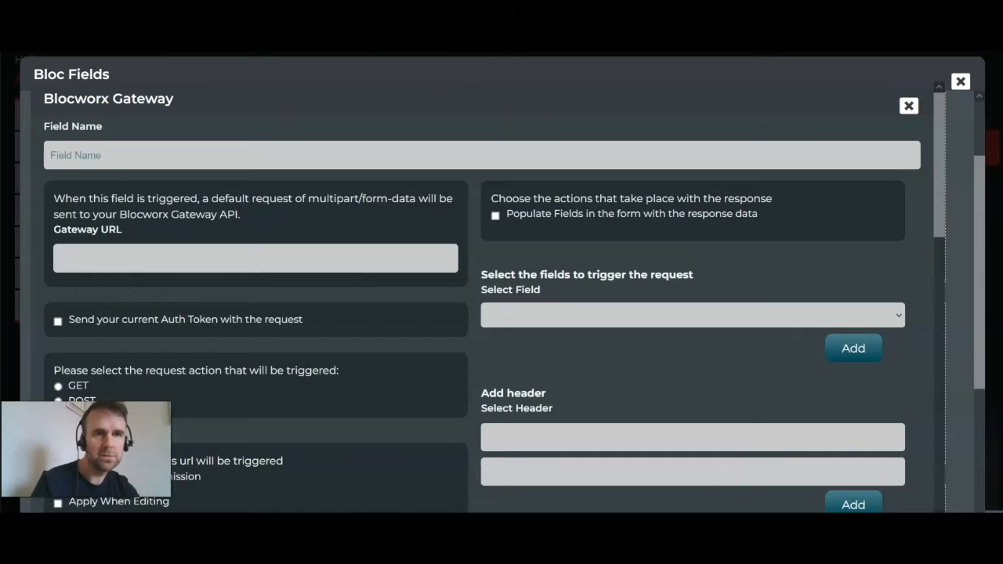
pyautogui.click(908, 106)
pyautogui.click(961, 83)
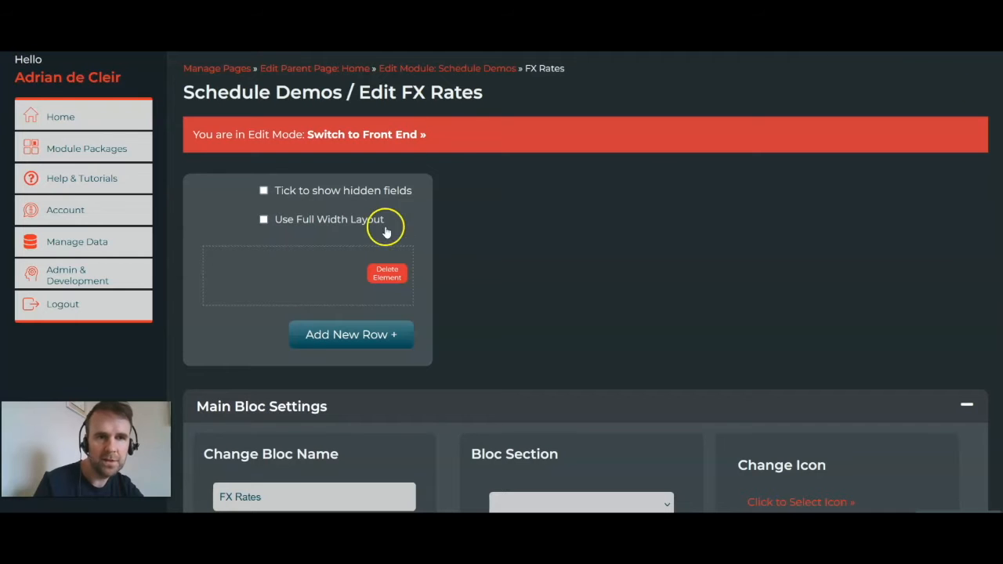
pyautogui.moveTo(257, 275)
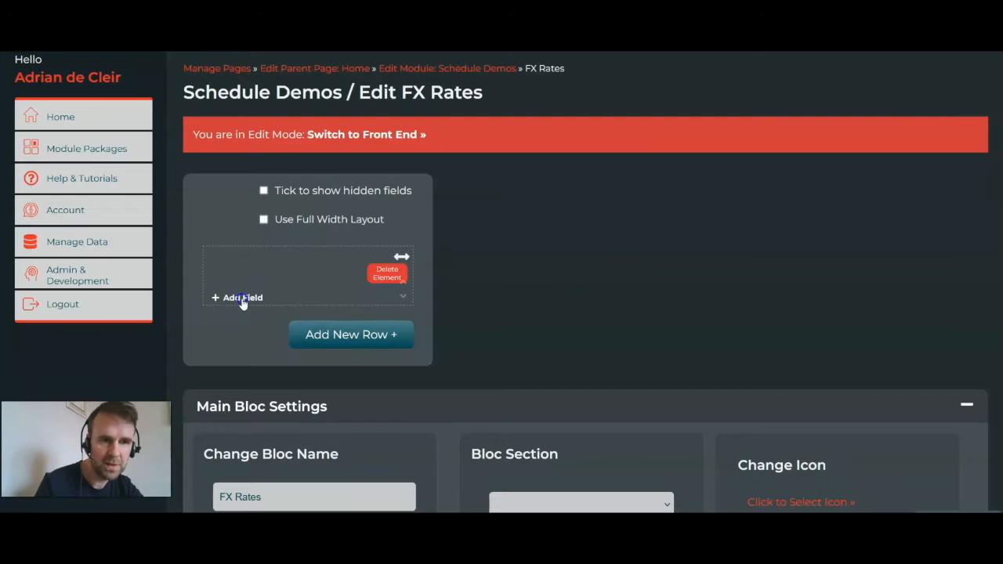
pyautogui.click(242, 299)
pyautogui.click(272, 153)
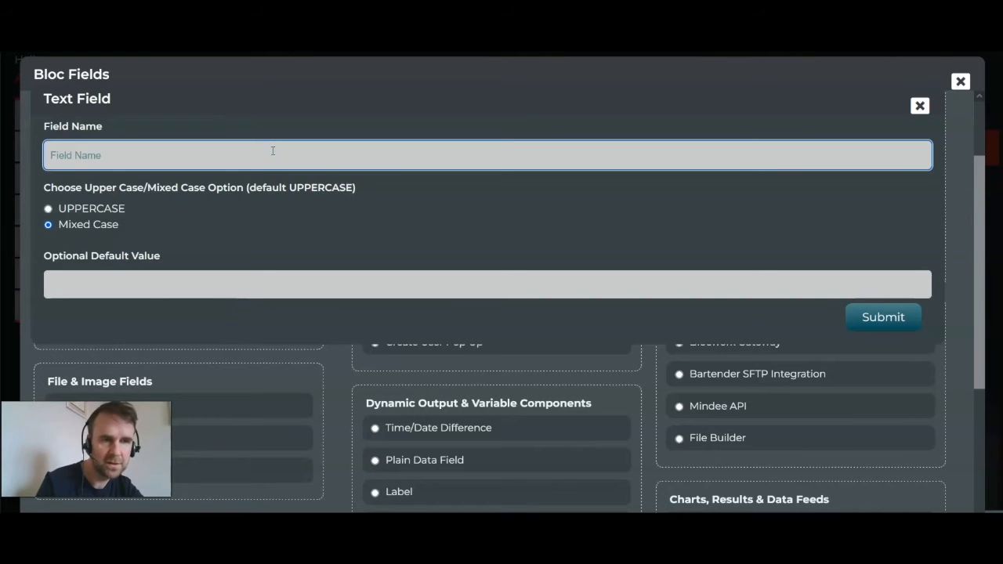
pyautogui.click(920, 105)
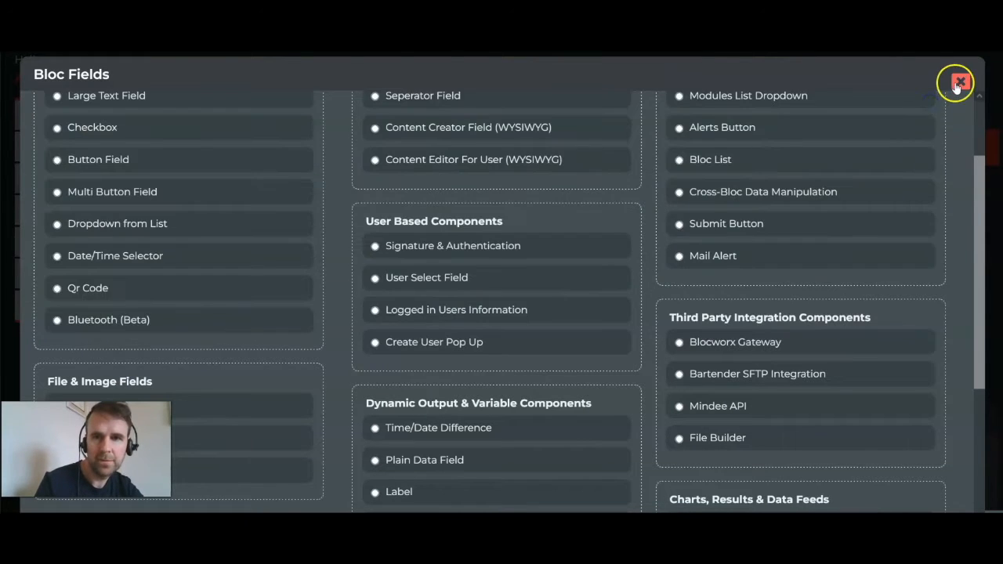
pyautogui.click(960, 82)
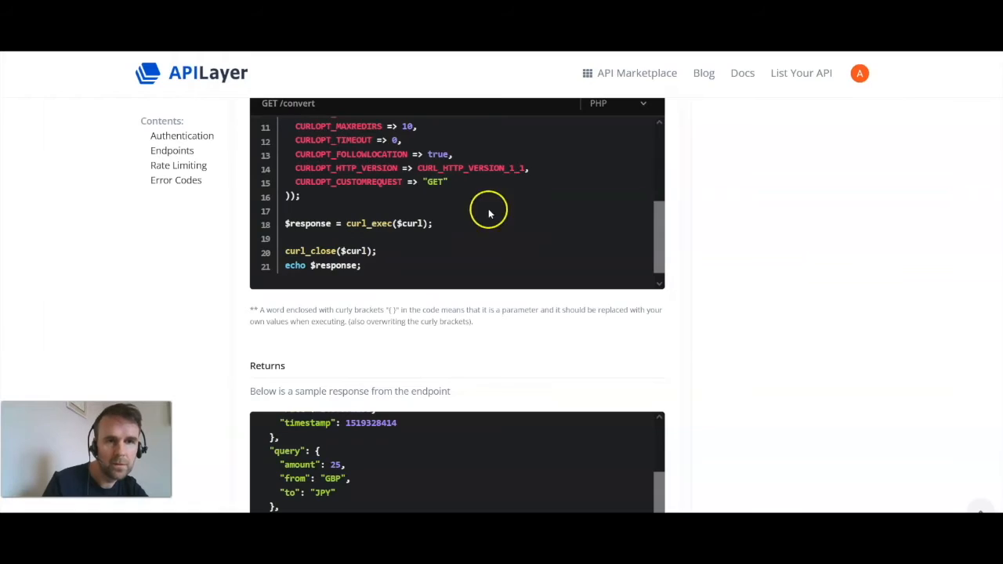
# Check the GET /convert request sample in the API documentation and add a text field named To to the FX Rates bloc
pyautogui.scroll(3, 504, 241)
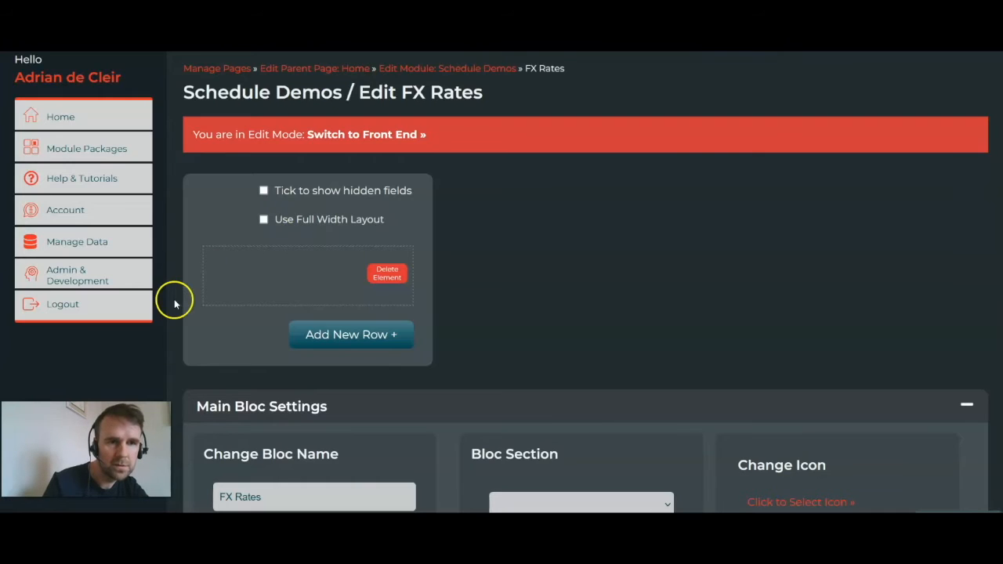
pyautogui.scroll(-1, 175, 304)
pyautogui.click(227, 262)
pyautogui.click(306, 156)
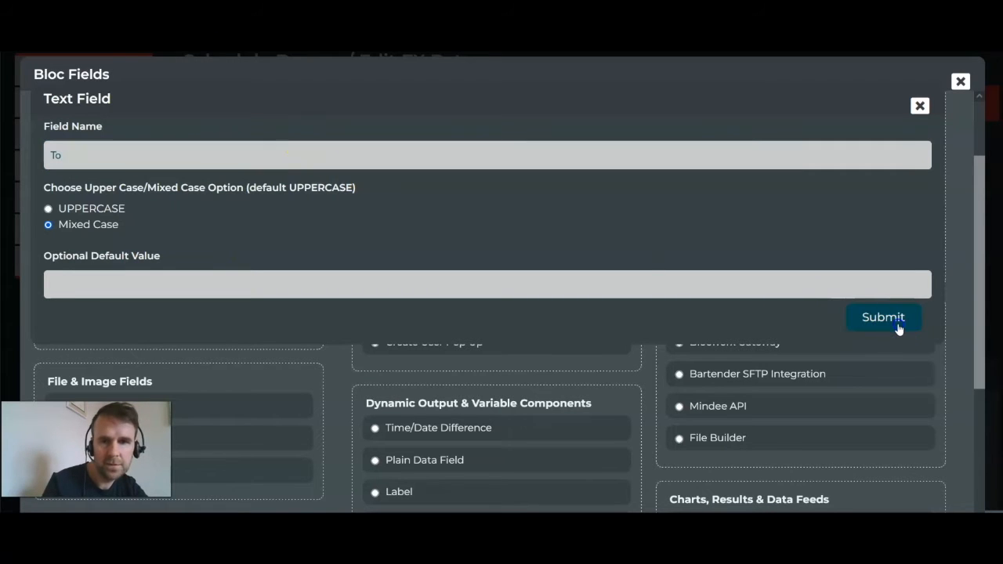
pyautogui.click(897, 325)
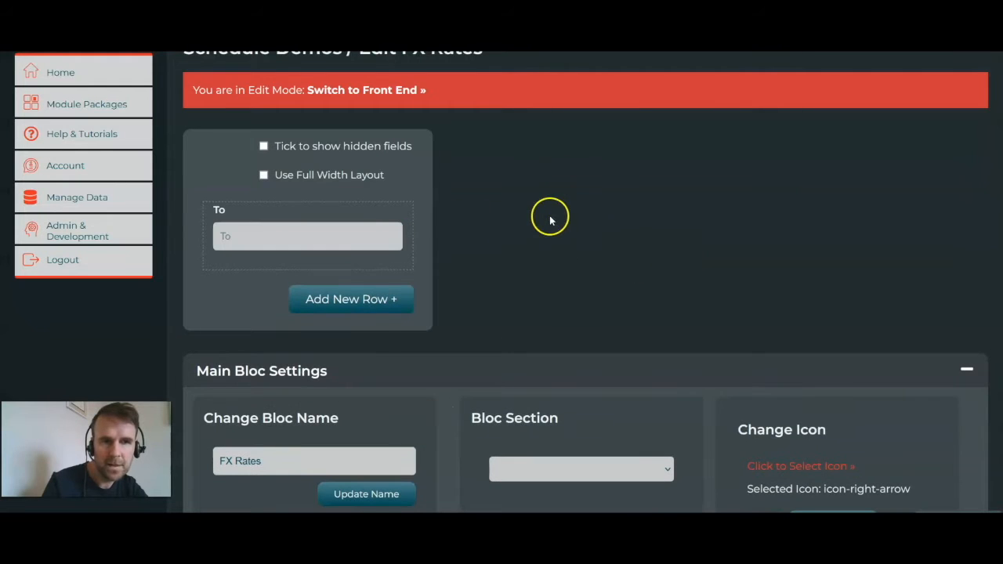
# Check the To field's slug in the bloc's list of available field slugs
pyautogui.scroll(-15, 585, 282)
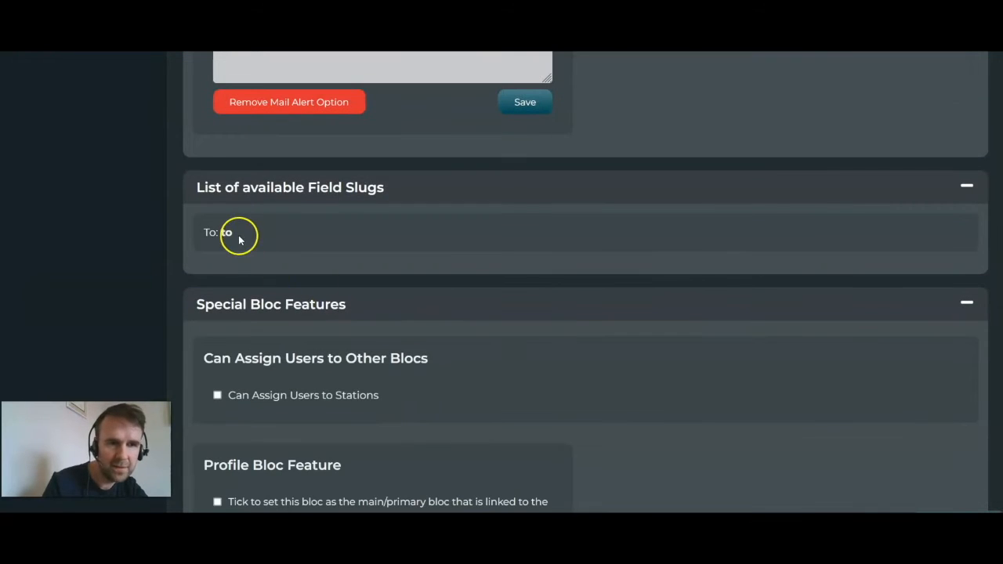
pyautogui.moveTo(237, 234); pyautogui.dragTo(219, 233)
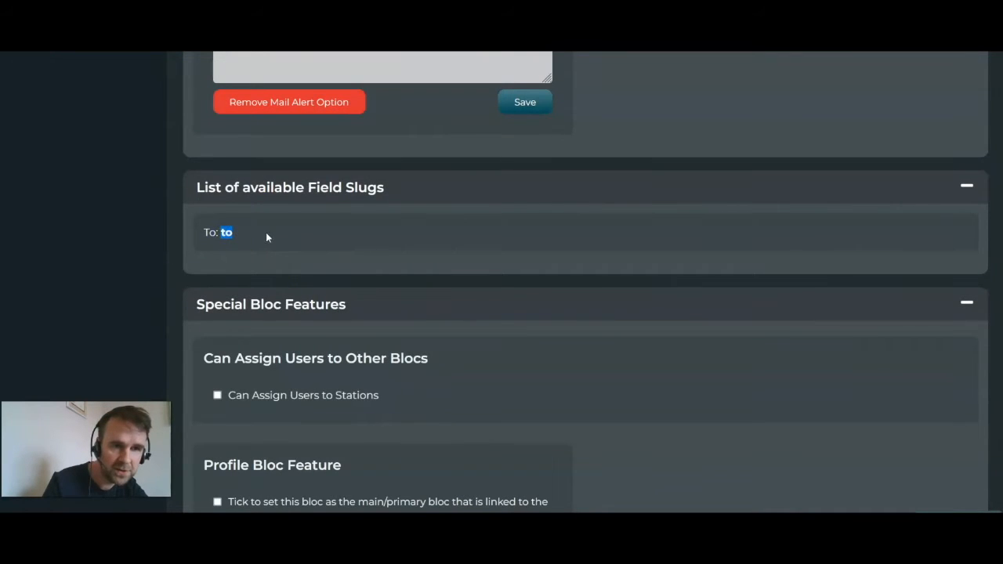
pyautogui.scroll(15, 585, 282)
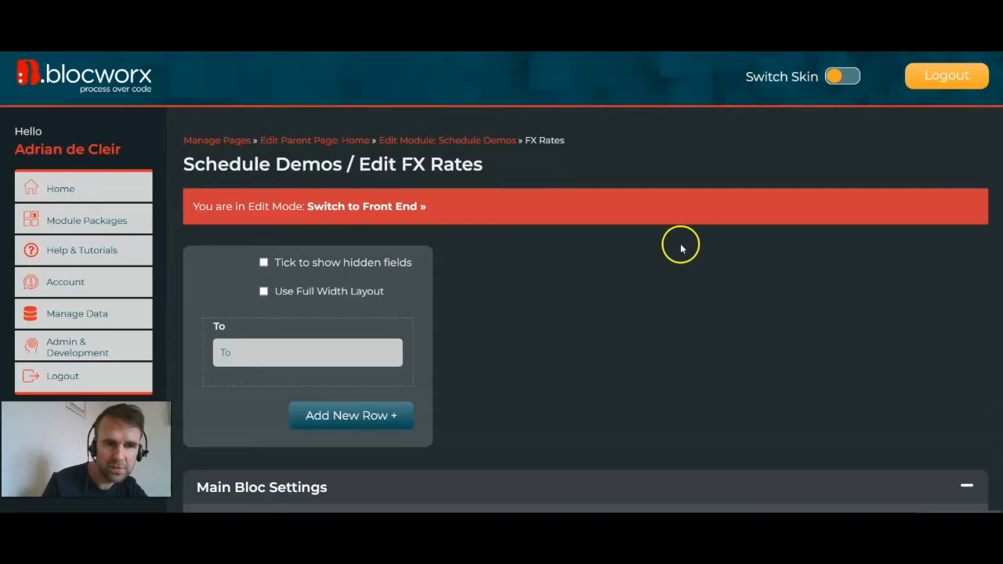
# Add a text field named From to the FX Rates bloc's row
pyautogui.scroll(-3, 549, 243)
pyautogui.click(220, 273)
pyautogui.click(251, 161)
pyautogui.write('F')
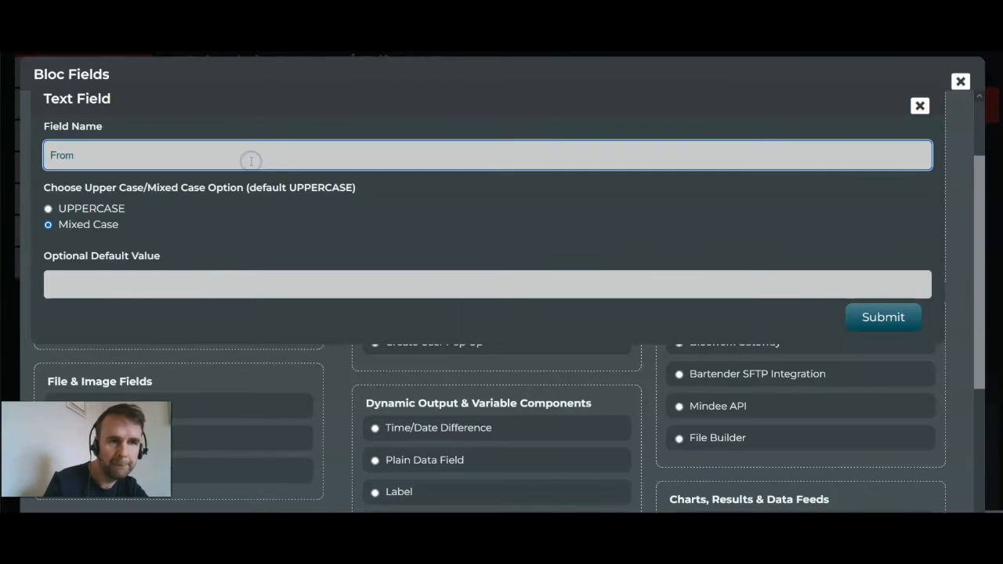
pyautogui.write('rom')
pyautogui.click(883, 317)
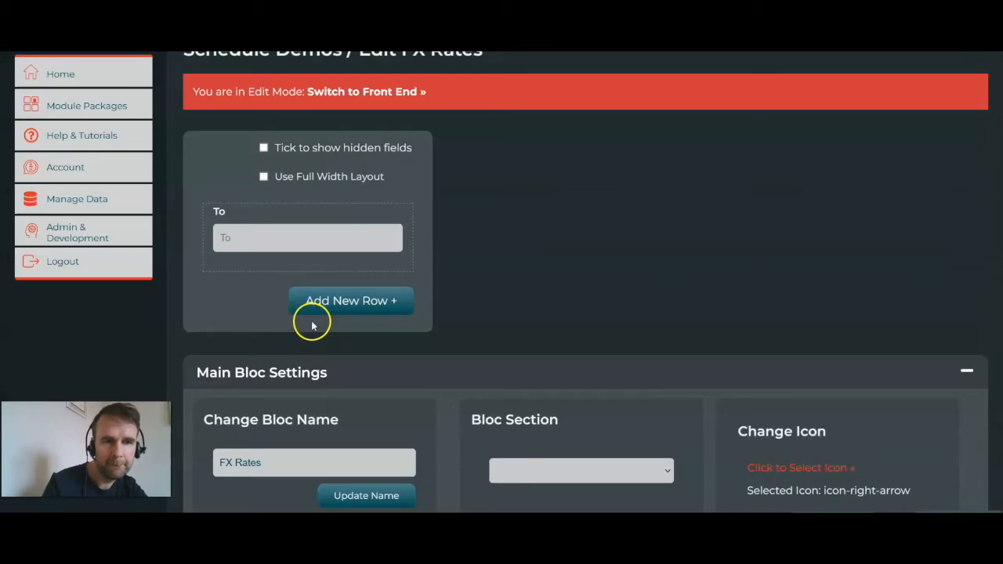
# Add one further text field to the FX Rates bloc for the conversion request
pyautogui.click(238, 288)
pyautogui.click(207, 149)
pyautogui.click(883, 316)
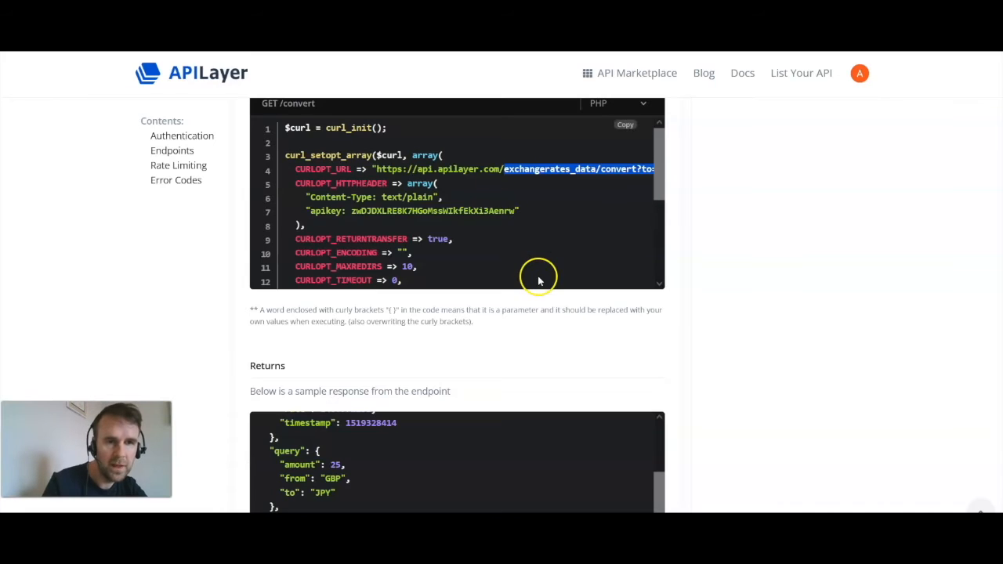
# Examine the info and query blocks in the sample response of the GET /convert endpoint
pyautogui.scroll(-3, 538, 274)
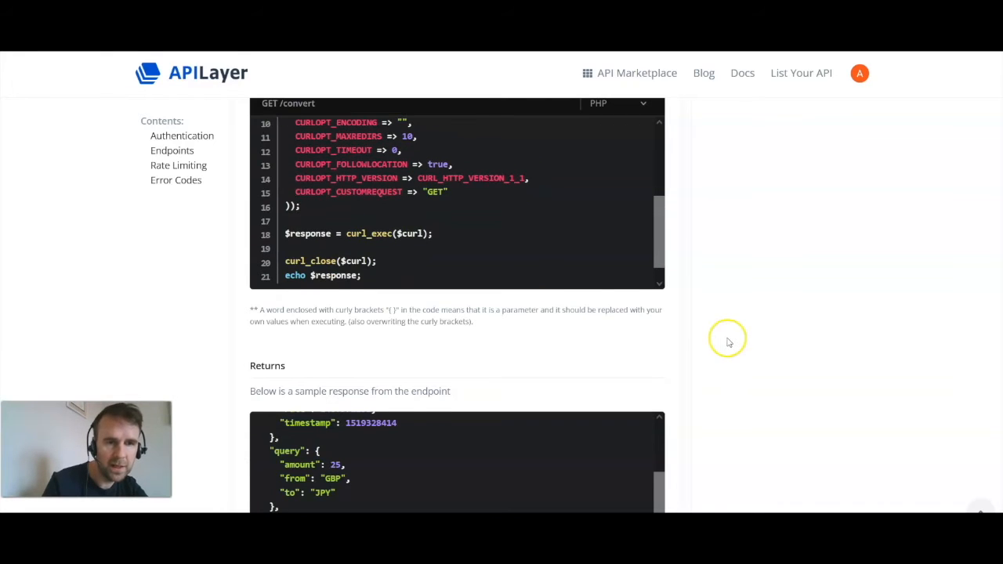
pyautogui.scroll(-2, 729, 342)
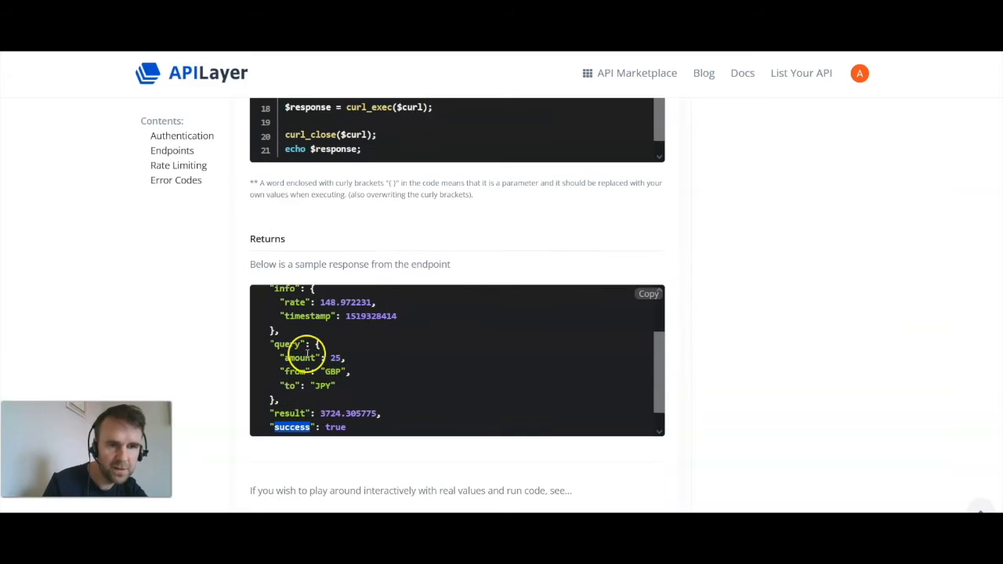
pyautogui.doubleClick(287, 323)
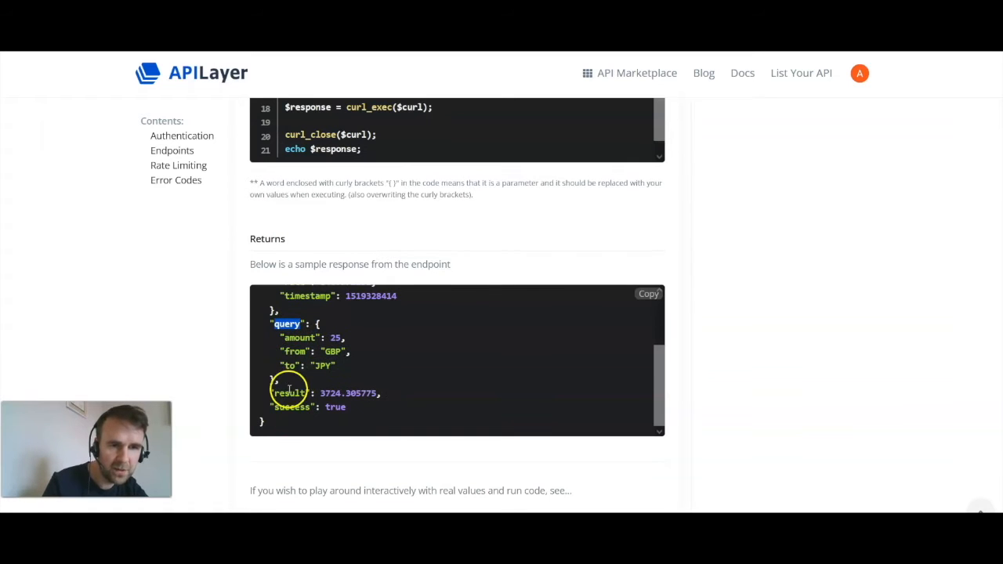
pyautogui.scroll(1, 323, 367)
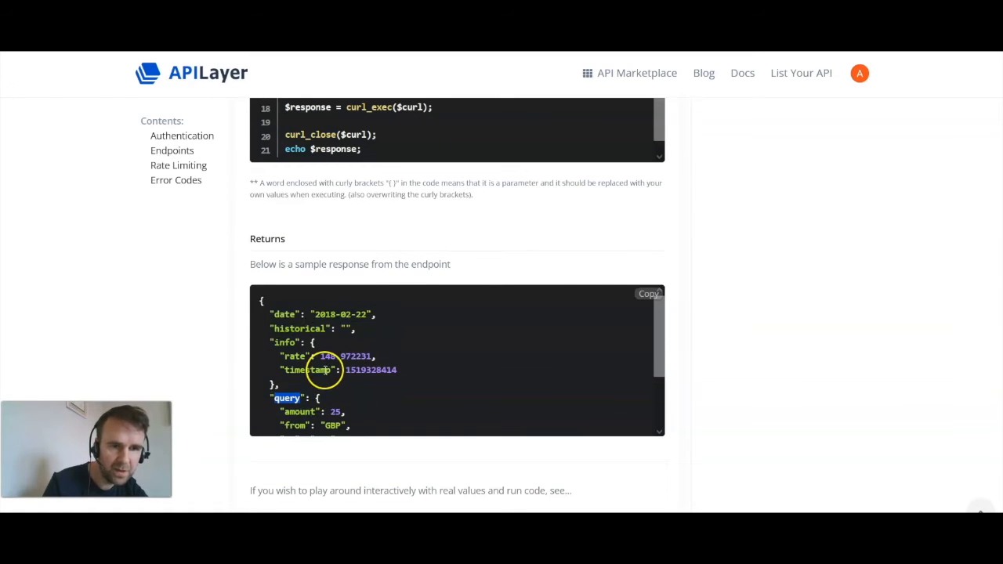
pyautogui.scroll(1, 326, 370)
pyautogui.scroll(-1, 313, 358)
pyautogui.scroll(1, 304, 353)
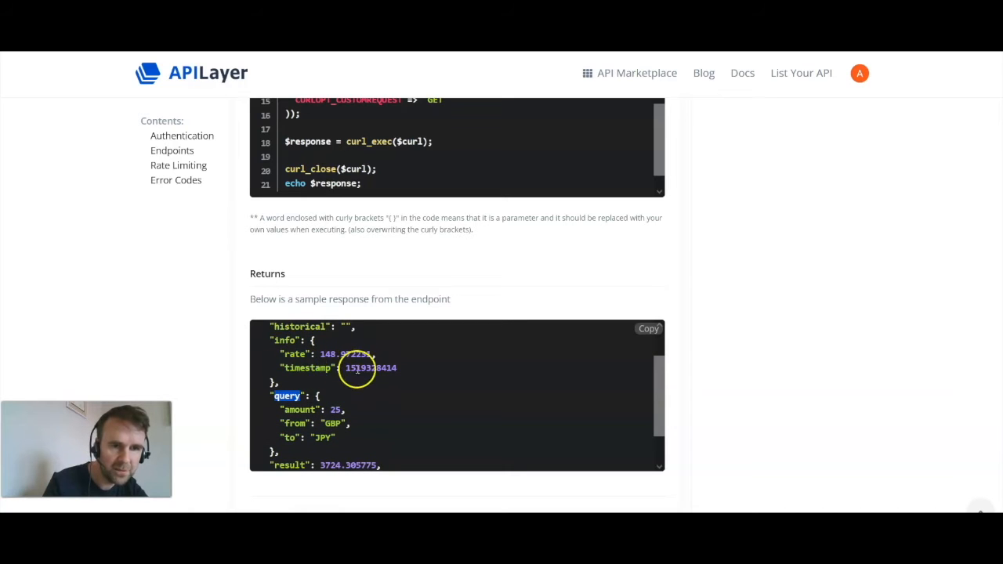
pyautogui.scroll(-2, 337, 399)
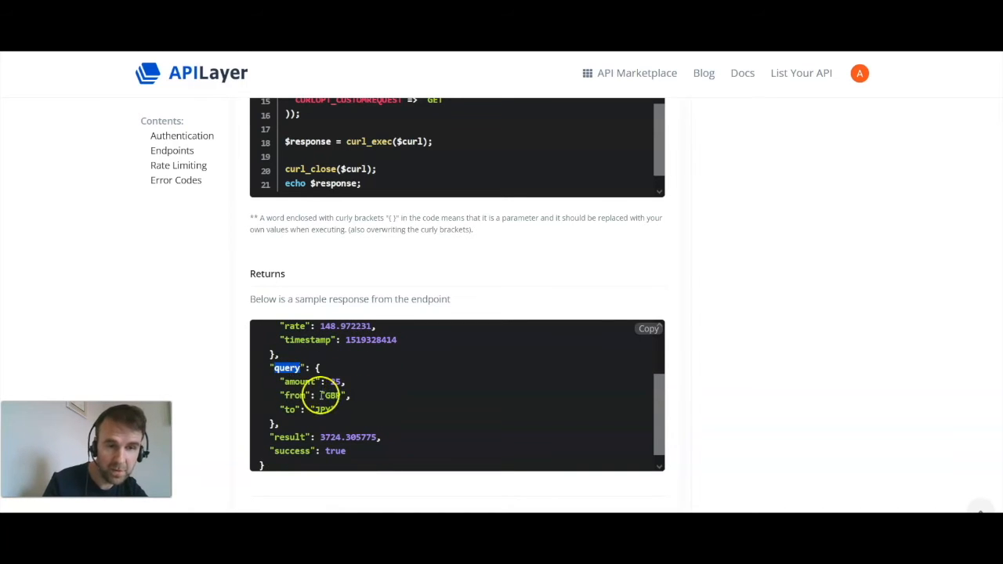
pyautogui.scroll(-1, 367, 379)
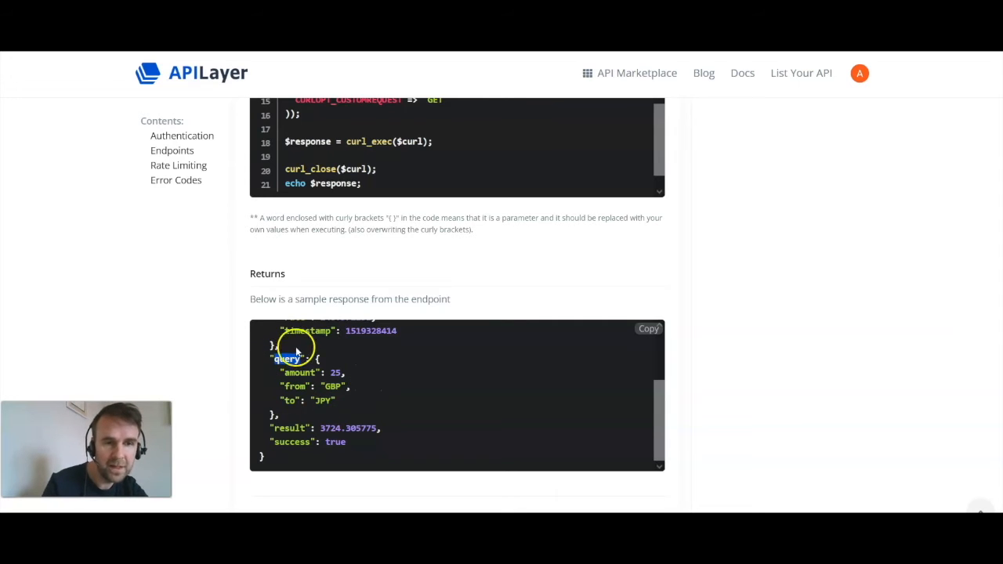
pyautogui.scroll(3, 394, 413)
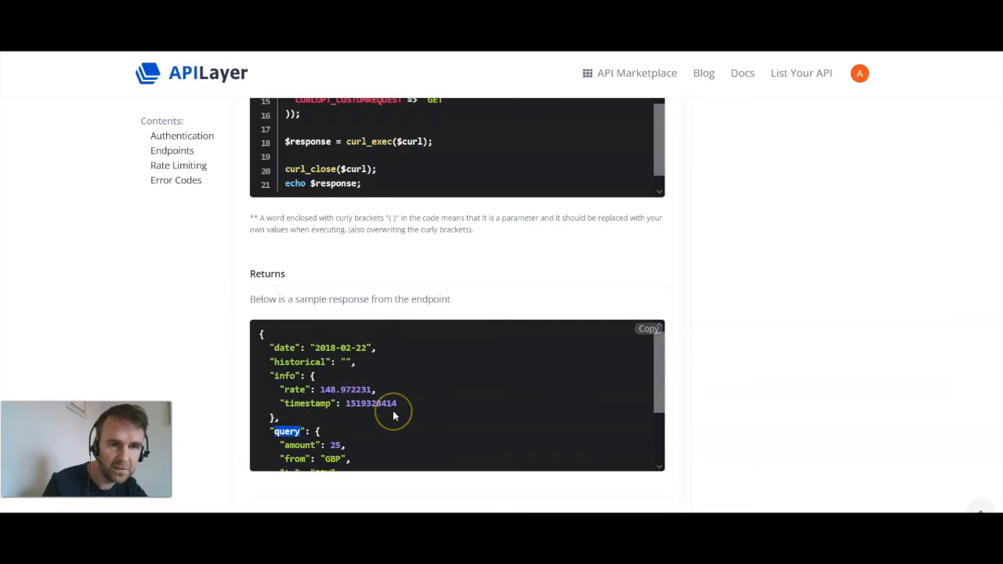
pyautogui.scroll(-3, 400, 411)
# Check the result, success and date keys in the convert endpoint's sample response for values to capture
pyautogui.doubleClick(287, 428)
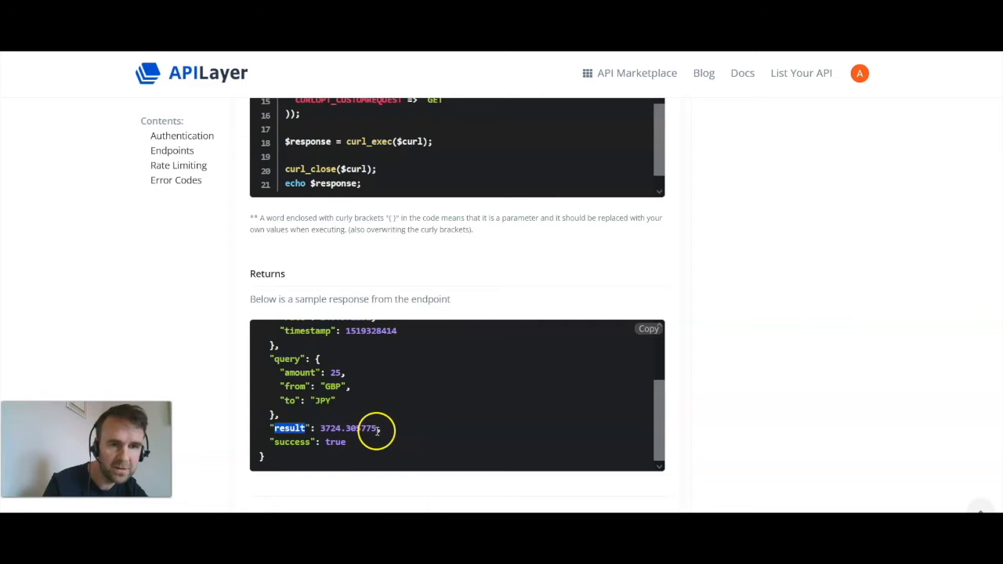
pyautogui.moveTo(379, 430); pyautogui.dragTo(325, 430)
pyautogui.scroll(1, 352, 419)
pyautogui.scroll(-1, 353, 419)
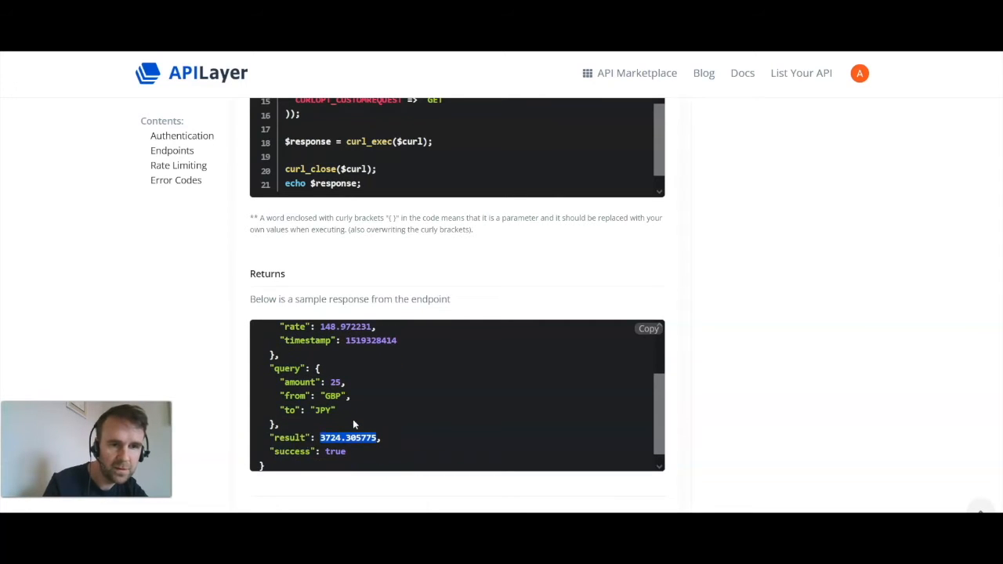
pyautogui.click(293, 450)
pyautogui.scroll(1, 294, 452)
pyautogui.scroll(1, 293, 450)
pyautogui.click(288, 348)
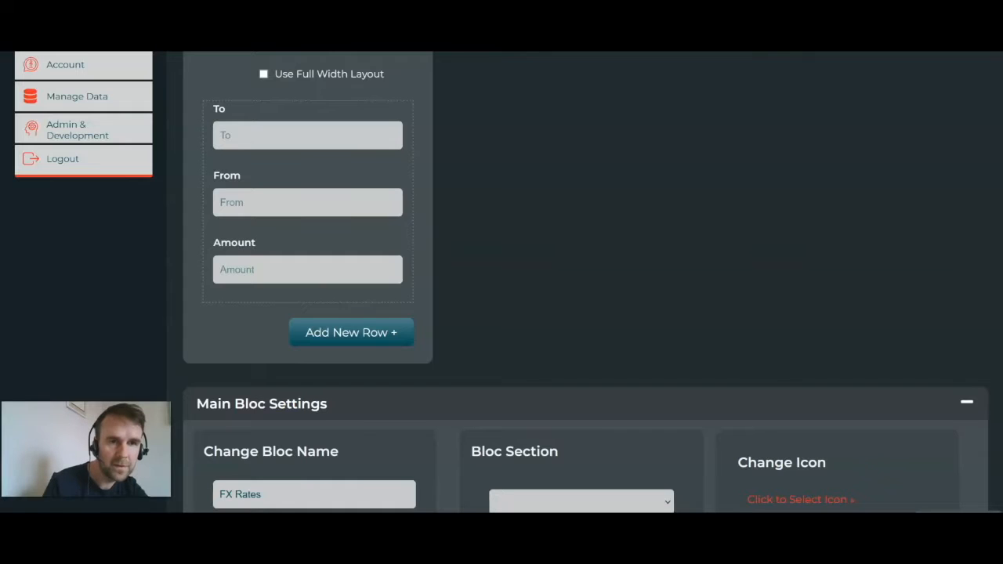
# Add a mixed-case text field named Result below the Amount field of the FX Rates bloc
pyautogui.scroll(-1, 141, 280)
pyautogui.click(219, 268)
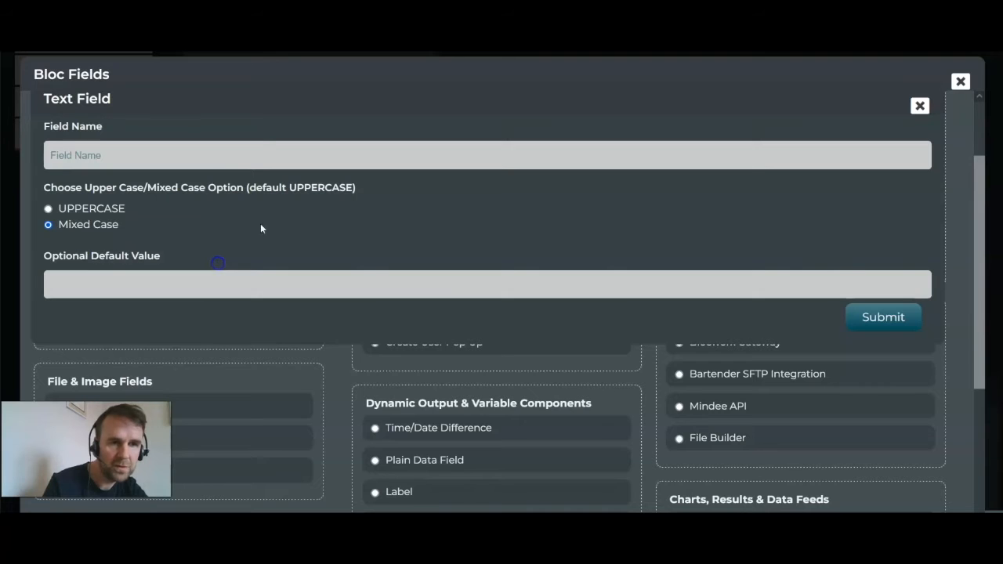
pyautogui.click(237, 152)
pyautogui.write('Result')
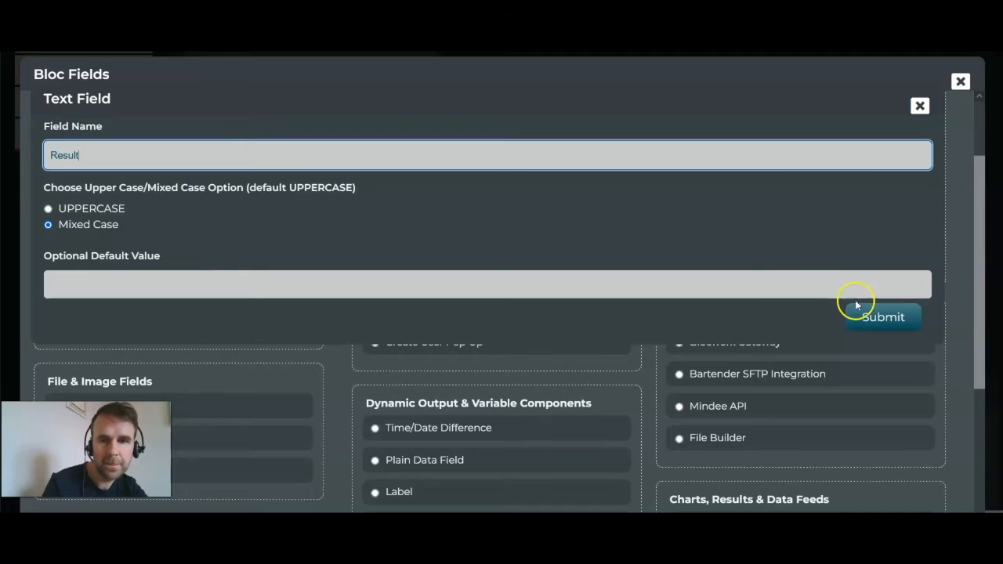
pyautogui.click(856, 306)
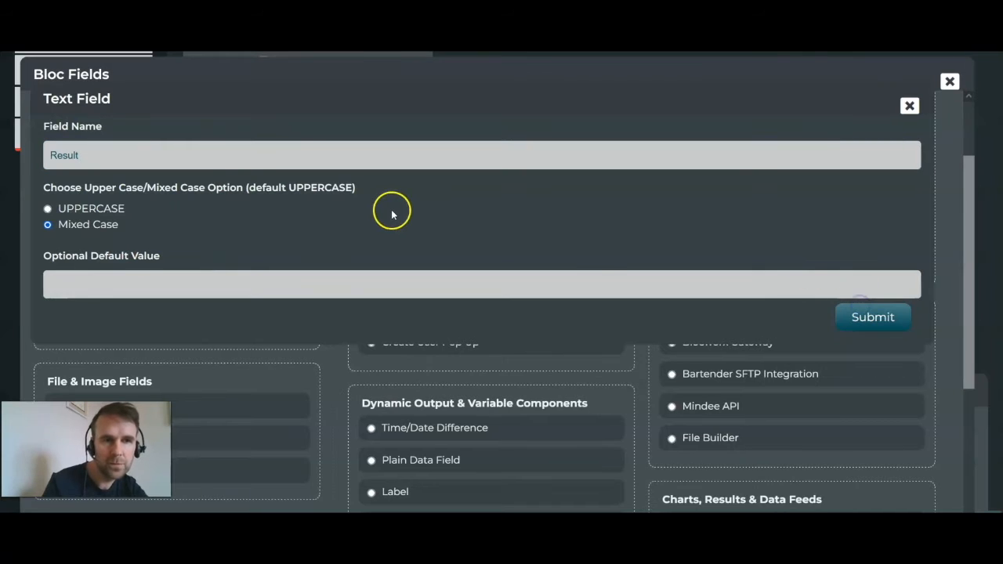
# Add a plain data field named Date below the Result field, instead of a text field
pyautogui.scroll(-1, 86, 313)
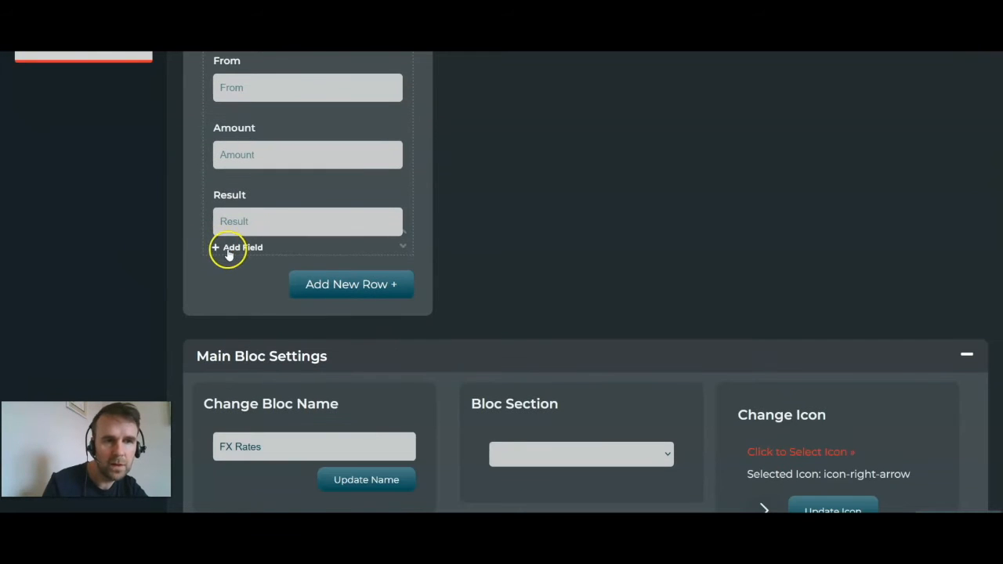
pyautogui.click(228, 247)
pyautogui.click(262, 156)
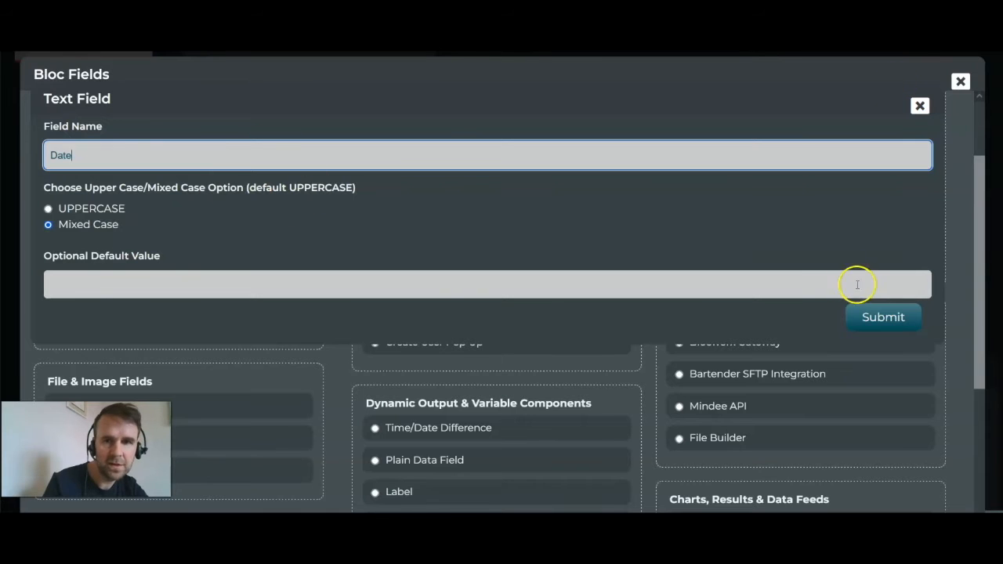
pyautogui.click(921, 107)
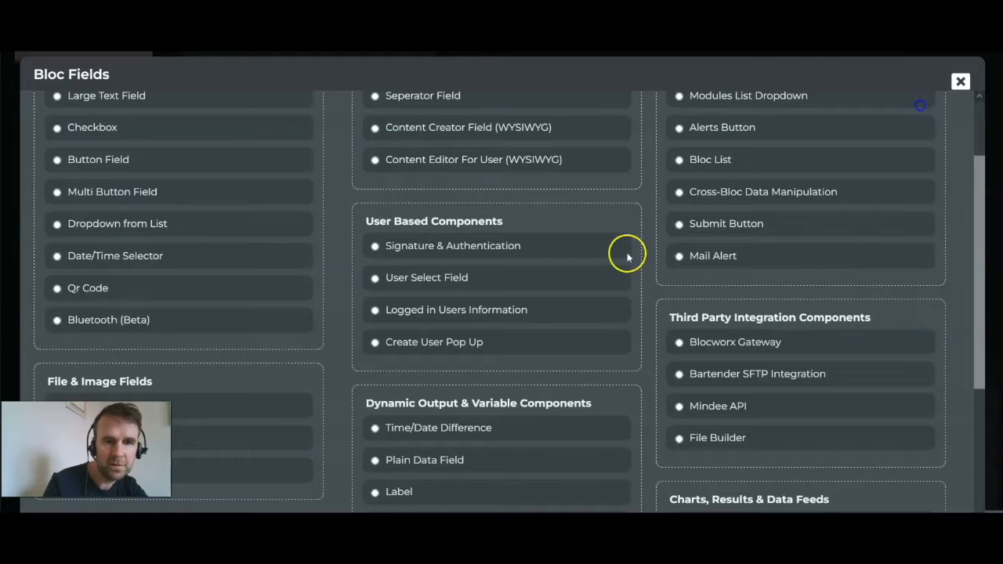
pyautogui.click(449, 462)
pyautogui.click(887, 312)
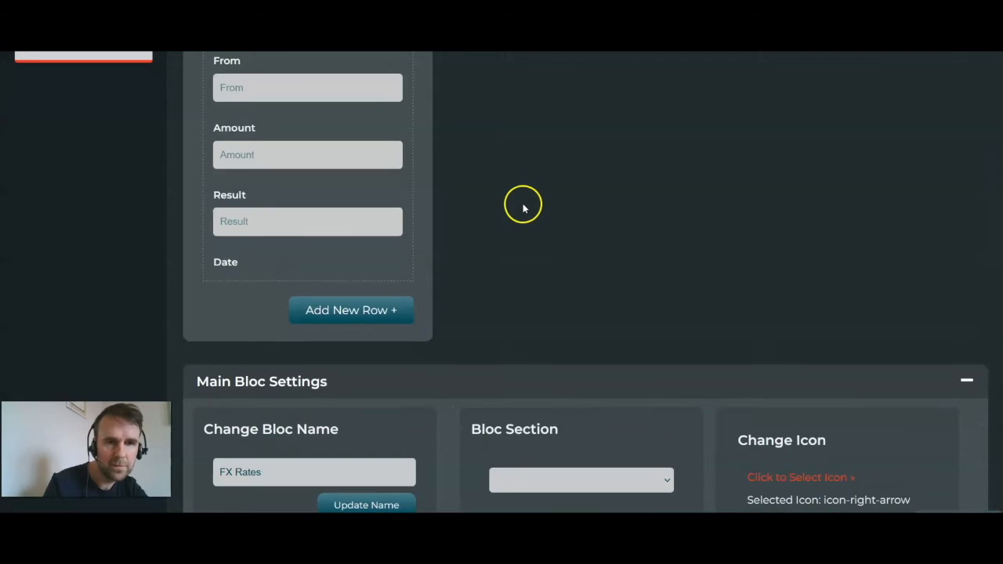
# Start a new Blocworx Gateway field below the Date field of the FX Rates bloc
pyautogui.scroll(-3, 456, 257)
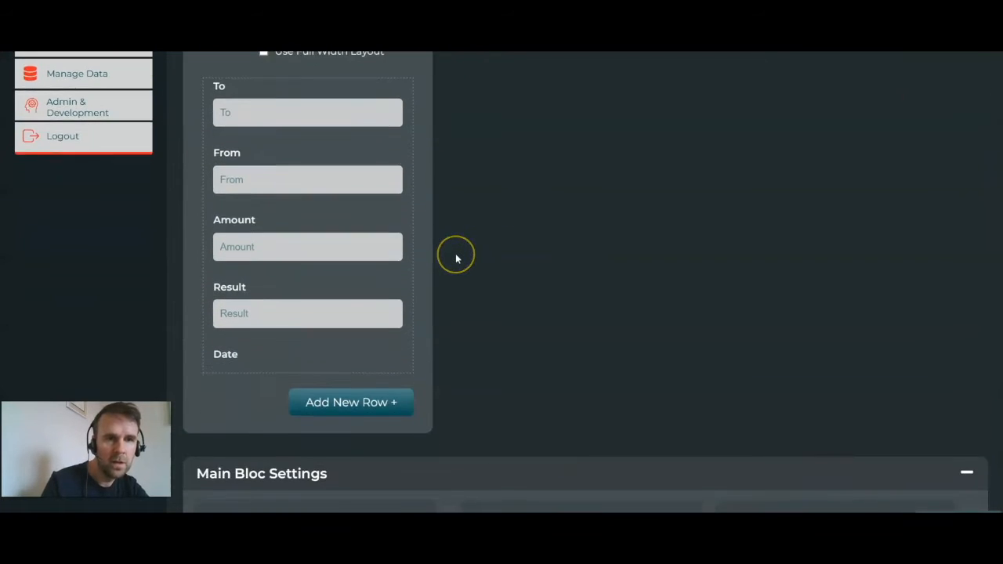
pyautogui.scroll(-1, 203, 258)
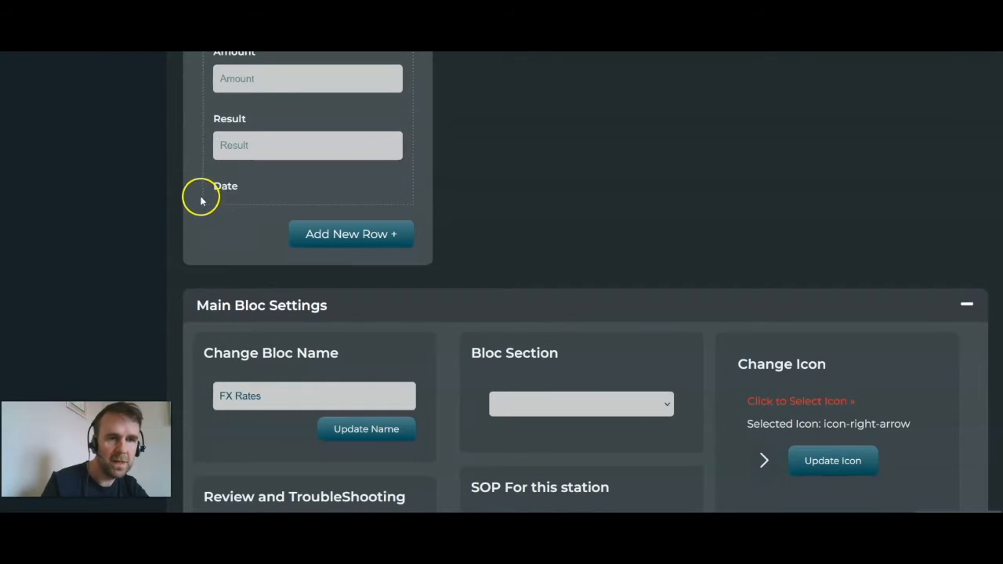
pyautogui.click(238, 200)
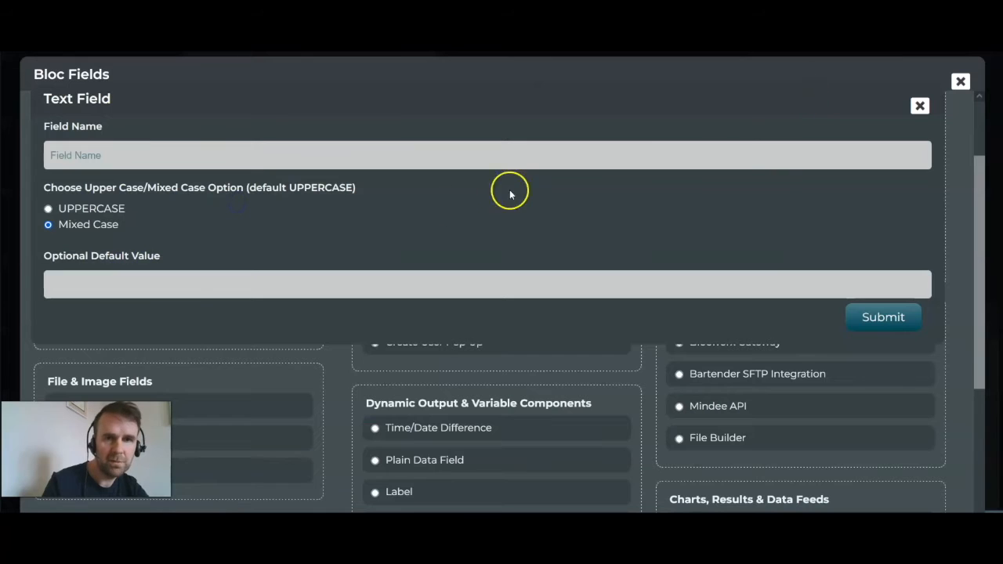
pyautogui.click(918, 106)
pyautogui.scroll(-5, 808, 196)
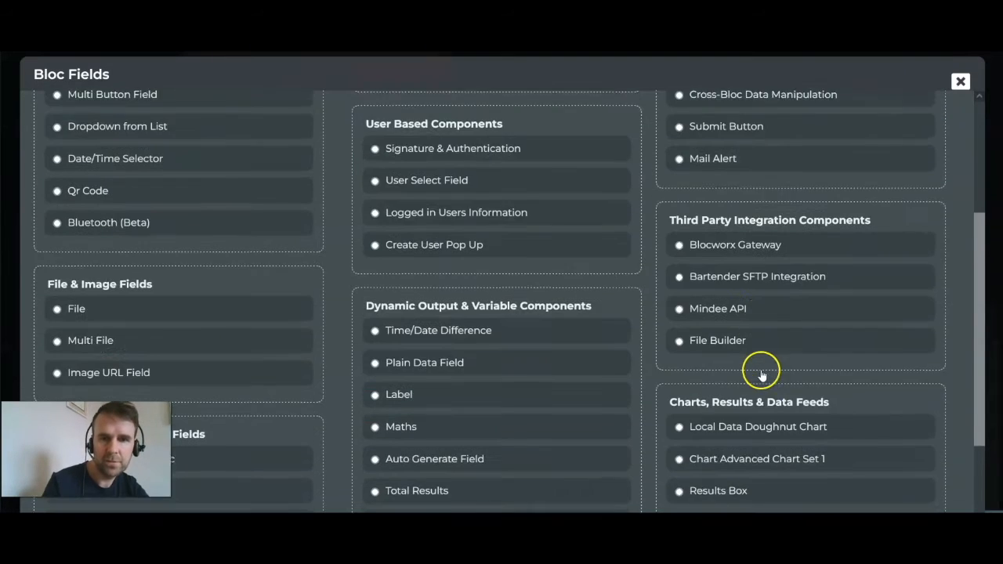
pyautogui.scroll(5, 767, 321)
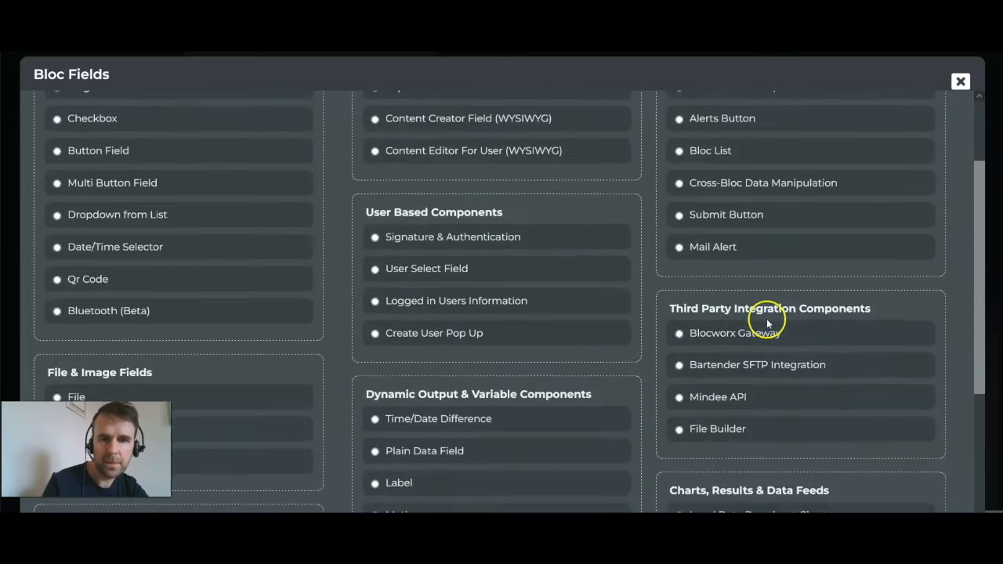
pyautogui.click(750, 370)
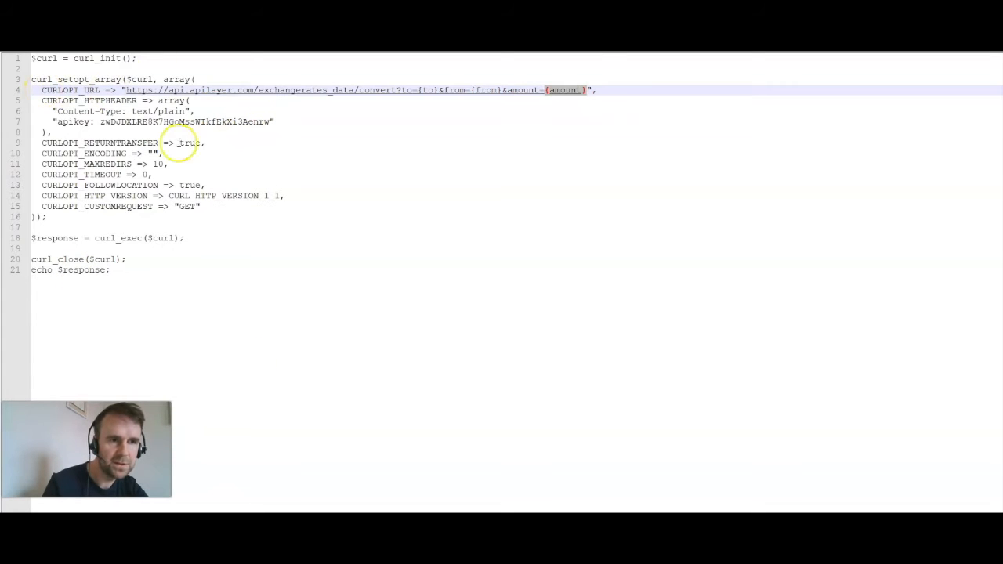
pyautogui.click(580, 123)
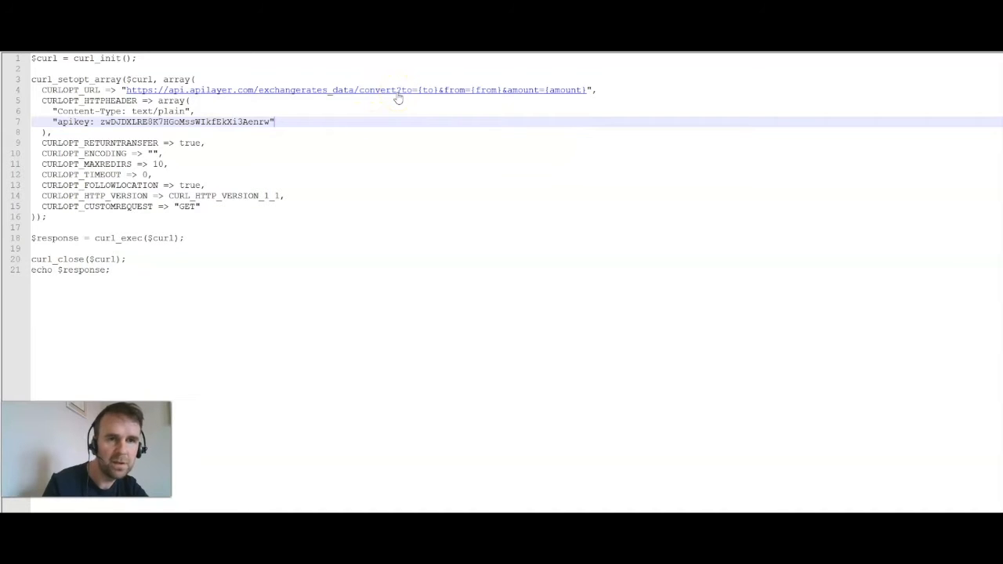
pyautogui.moveTo(398, 91); pyautogui.dragTo(127, 91)
pyautogui.hotkey('ctrl', 'c')
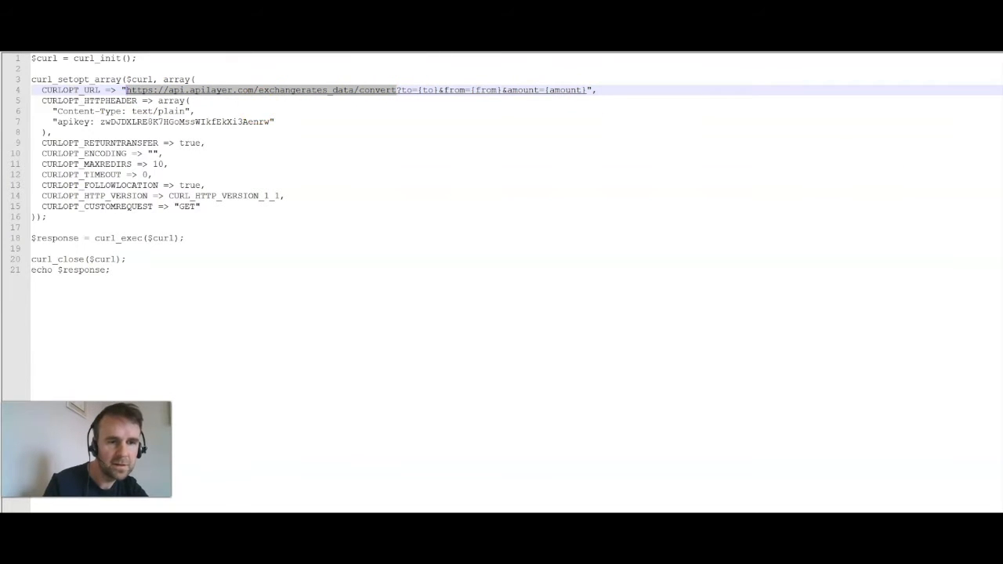
pyautogui.hotkey('alt', 'Tab')
pyautogui.click(254, 258)
pyautogui.hotkey('ctrl', 'v')
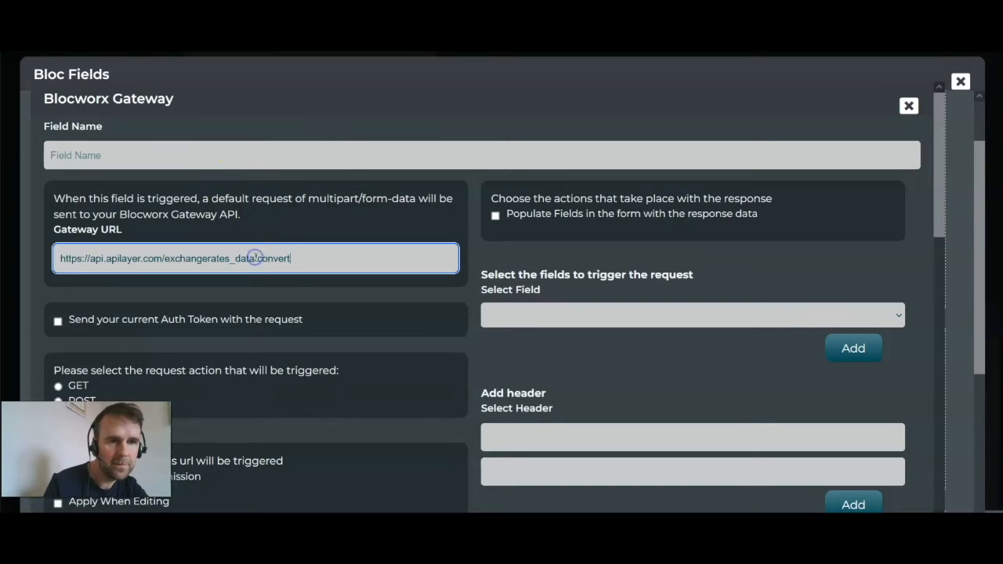
pyautogui.click(184, 163)
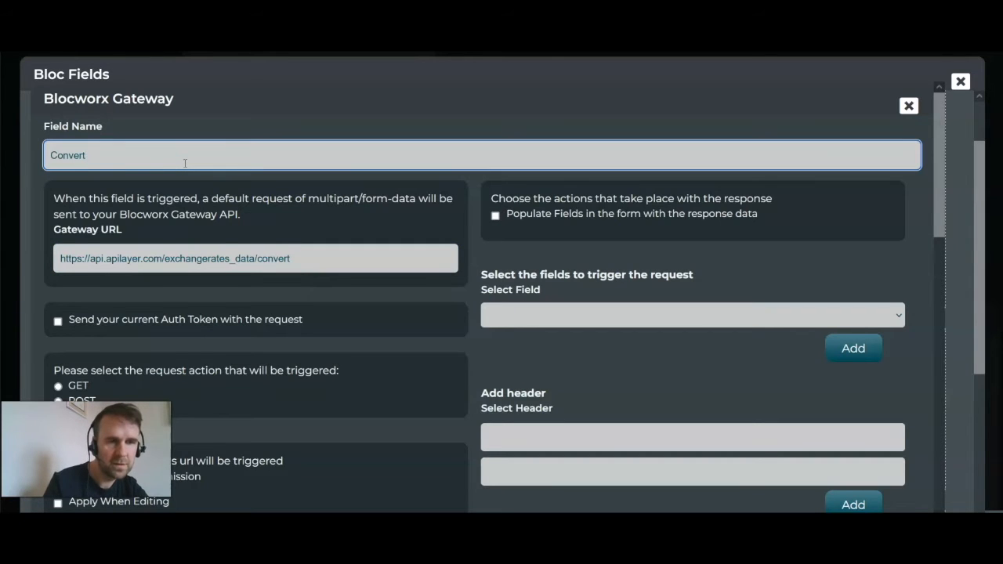
pyautogui.scroll(-3, 233, 226)
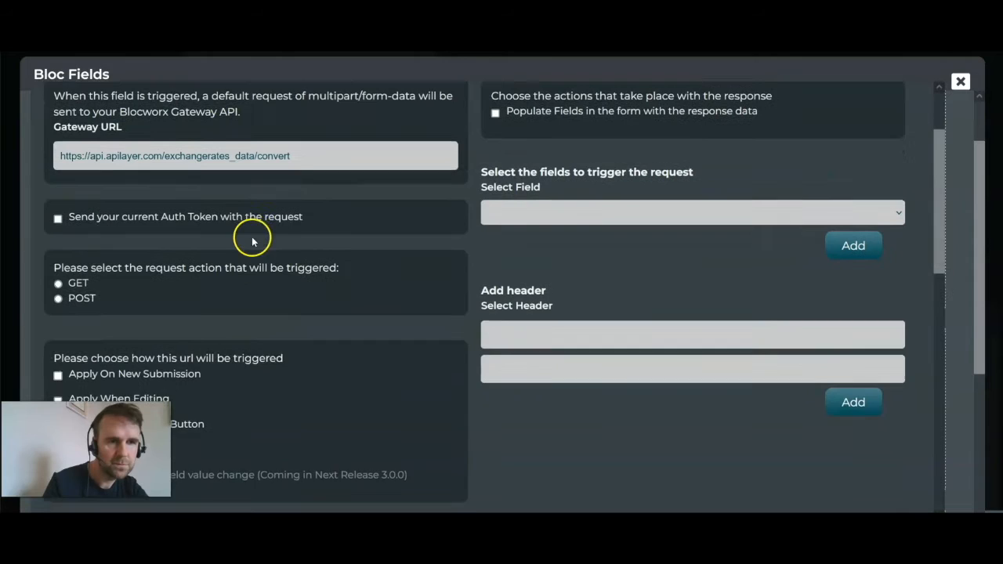
pyautogui.scroll(1, 251, 242)
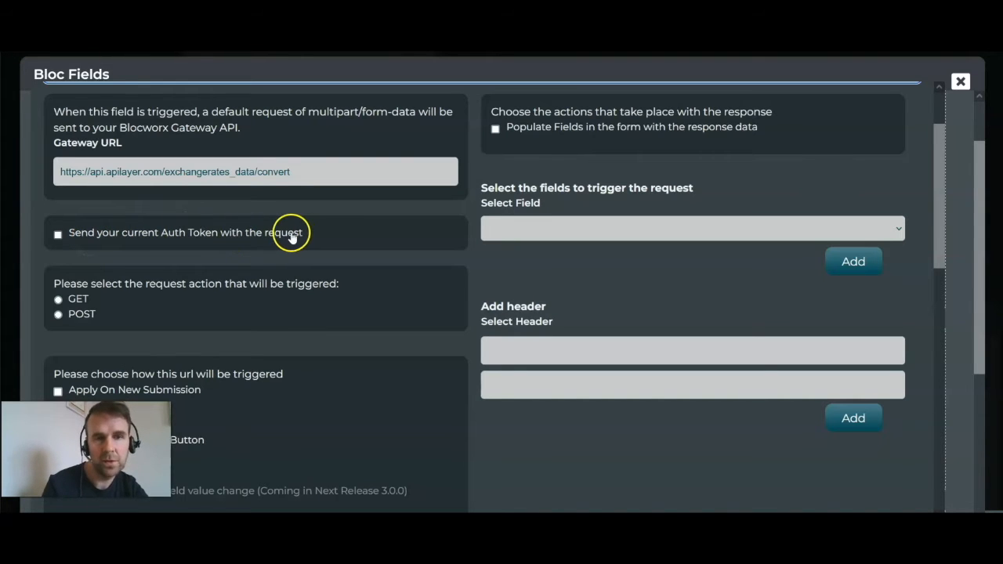
pyautogui.click(312, 178)
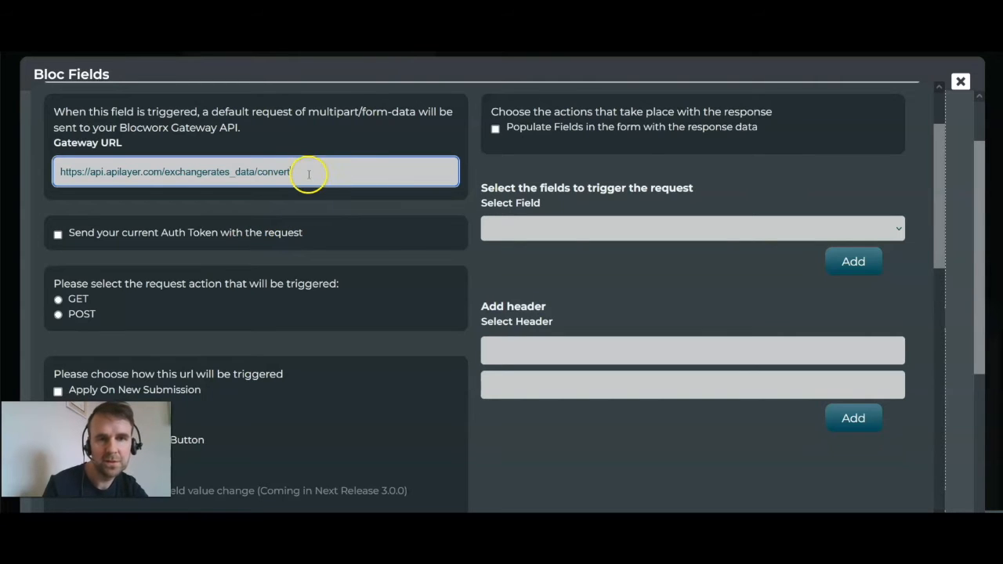
# Set the gateway's request action to GET, matching the sample code, and enable Manually Send with Button as its trigger
pyautogui.doubleClick(80, 304)
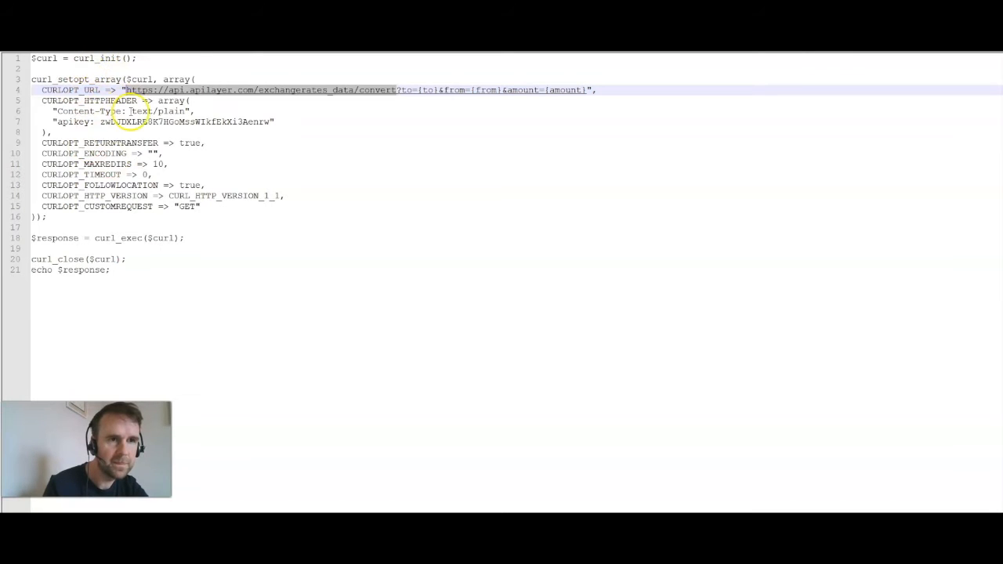
pyautogui.doubleClick(138, 206)
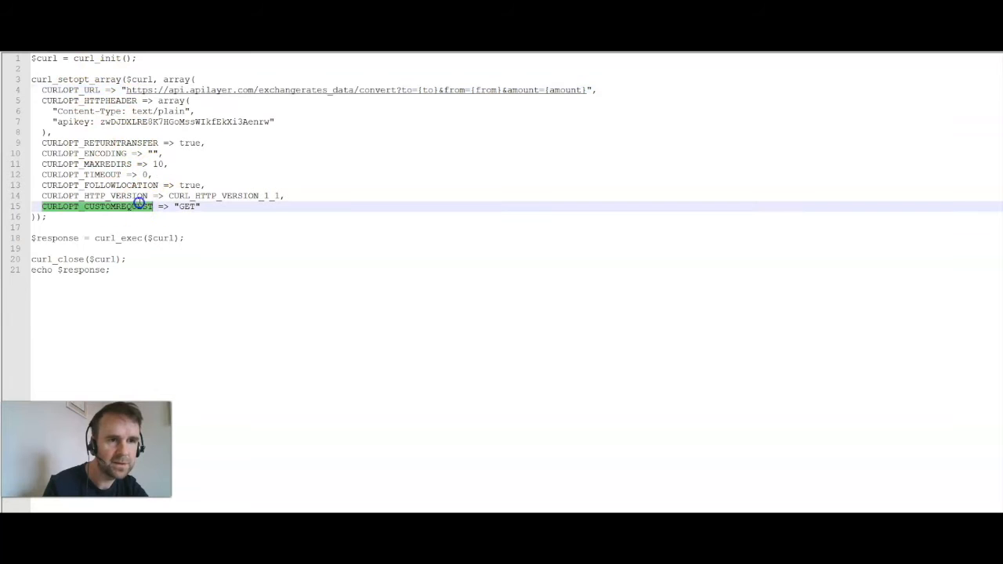
pyautogui.click(178, 206)
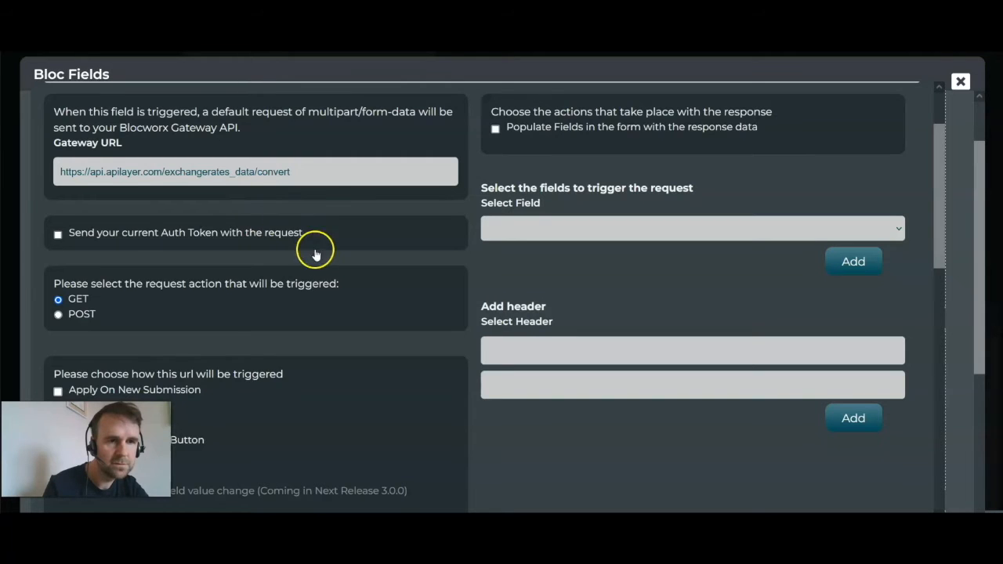
pyautogui.scroll(-3, 315, 252)
pyautogui.click(100, 315)
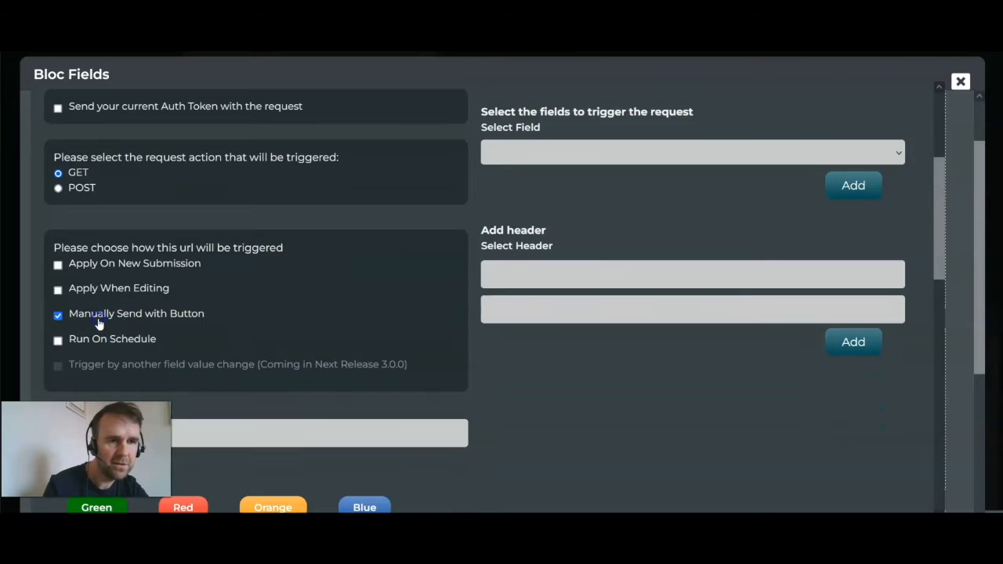
# Set the gateway's button text to Convert Now and choose orange as the button colour
pyautogui.scroll(-3, 226, 303)
pyautogui.click(131, 308)
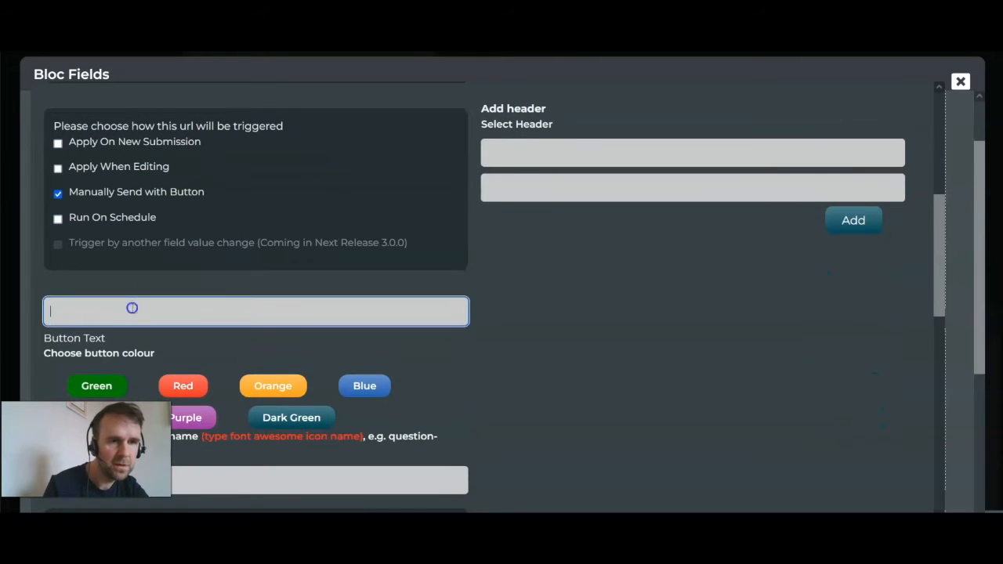
pyautogui.scroll(-2, 133, 308)
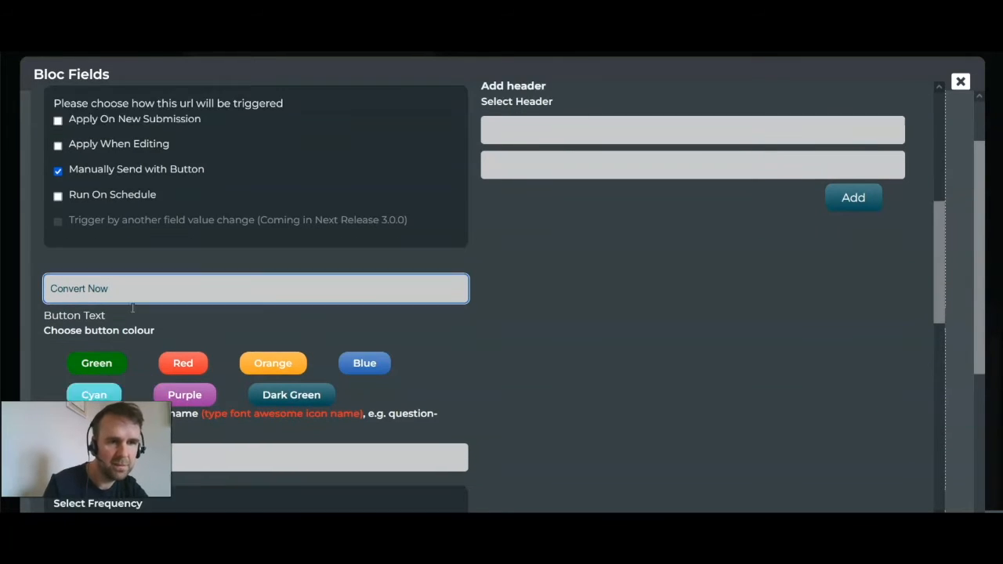
pyautogui.click(268, 321)
pyautogui.click(395, 340)
pyautogui.scroll(-6, 394, 341)
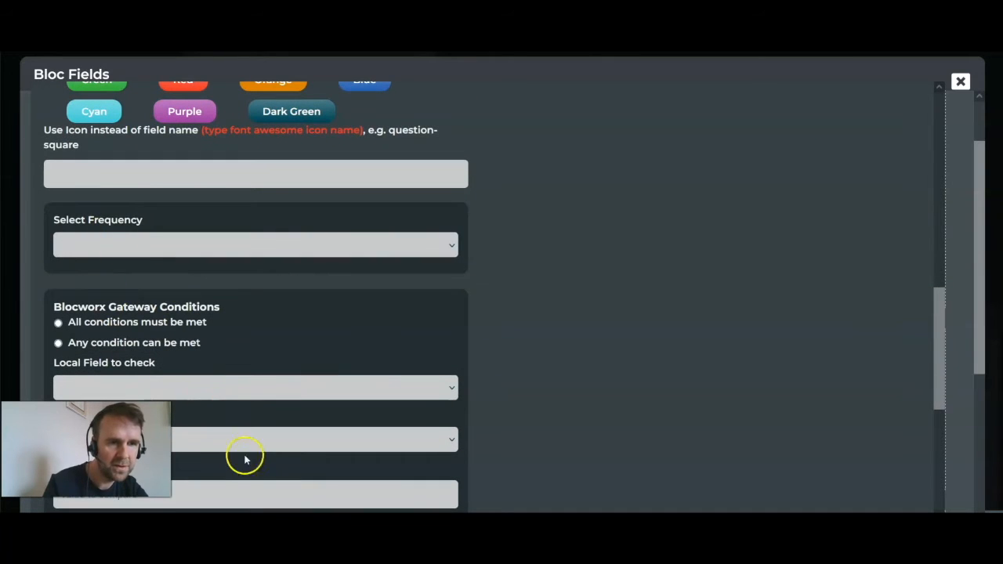
# Enable populating fields in the form with the response data as the gateway's response action
pyautogui.scroll(3, 134, 248)
pyautogui.scroll(12, 134, 247)
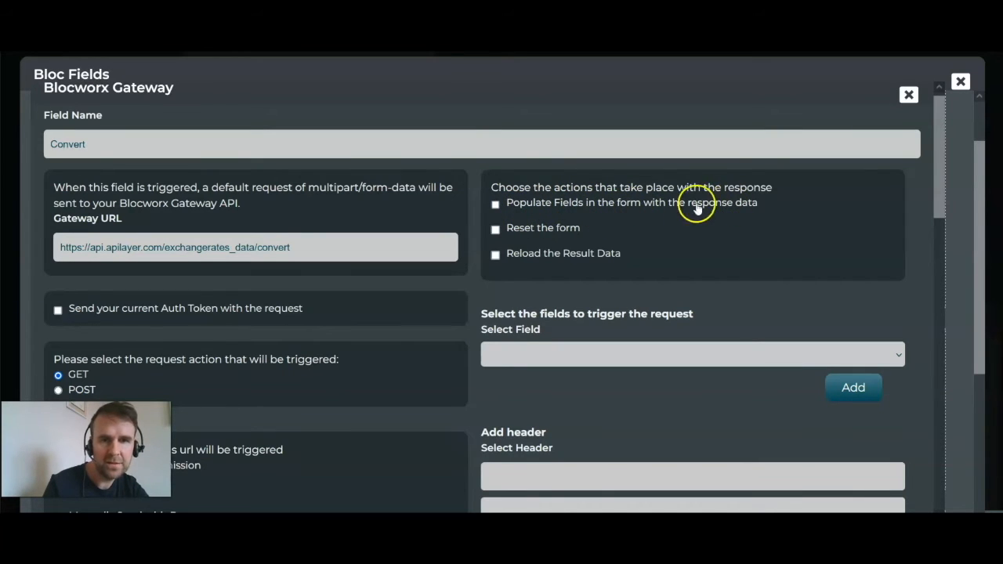
pyautogui.click(527, 204)
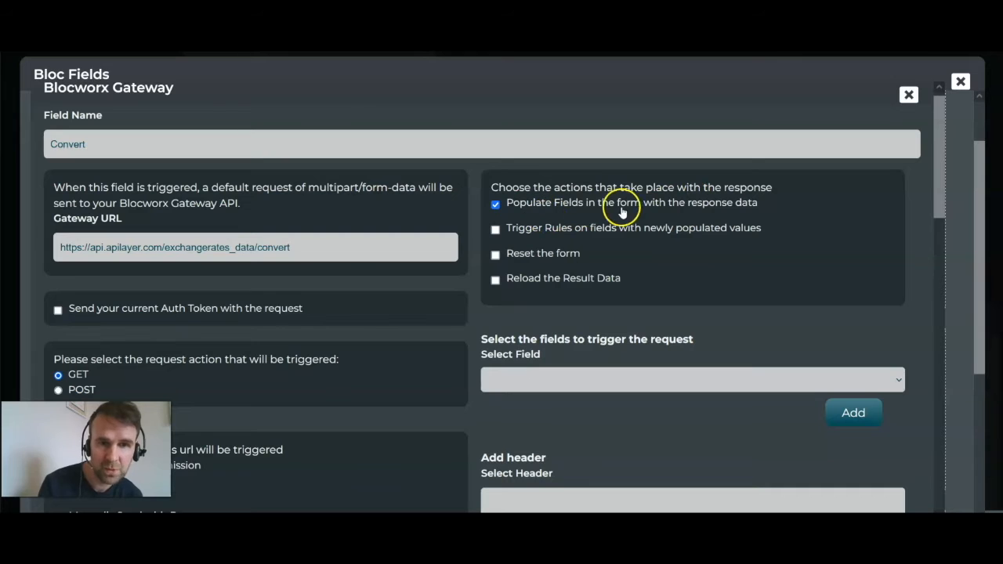
# Review the remaining response actions for triggering rules, resetting the form and reloading the result data
pyautogui.scroll(-1, 591, 243)
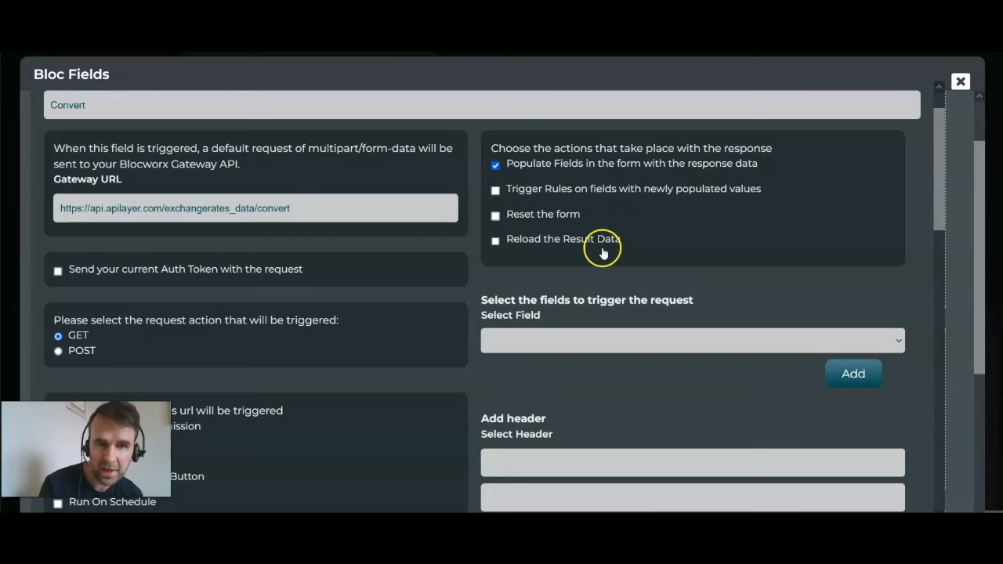
pyautogui.scroll(-1, 600, 246)
pyautogui.scroll(1, 566, 179)
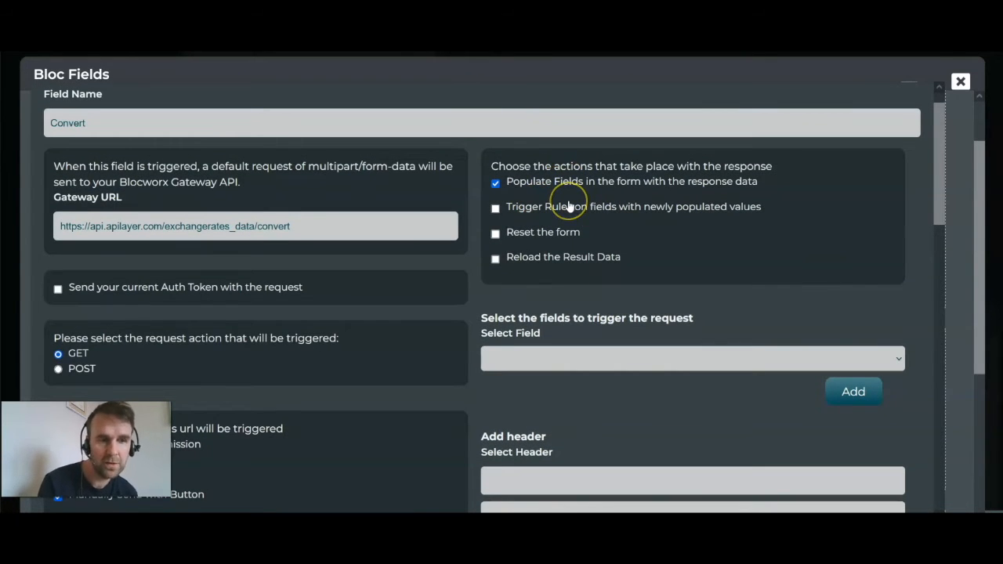
pyautogui.scroll(1, 544, 262)
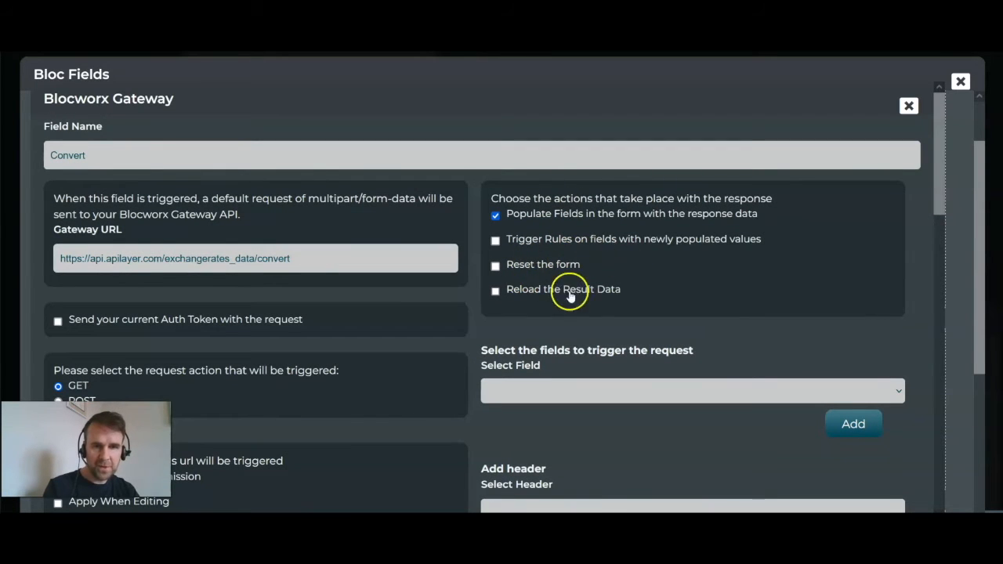
pyautogui.scroll(-1, 638, 314)
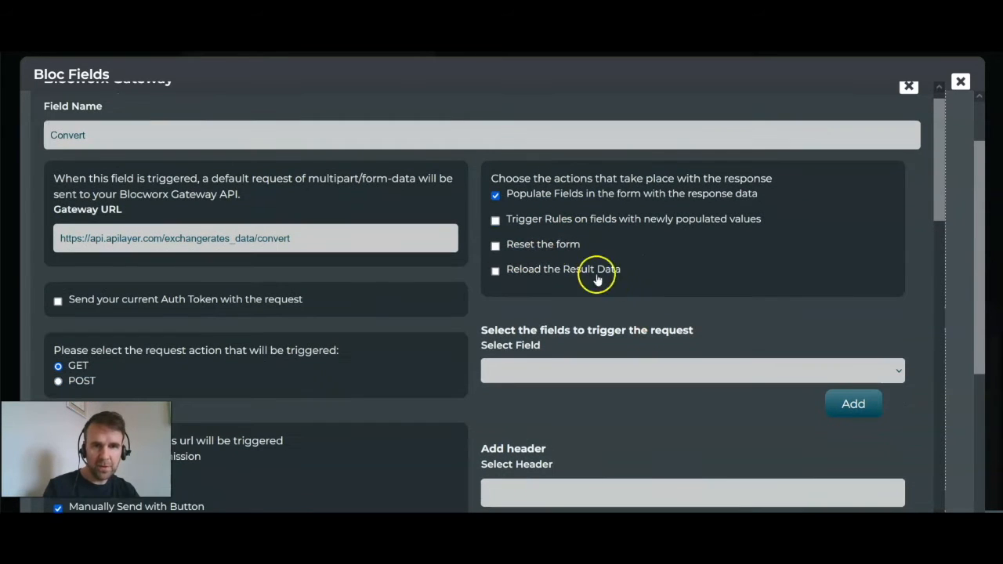
pyautogui.scroll(-1, 569, 304)
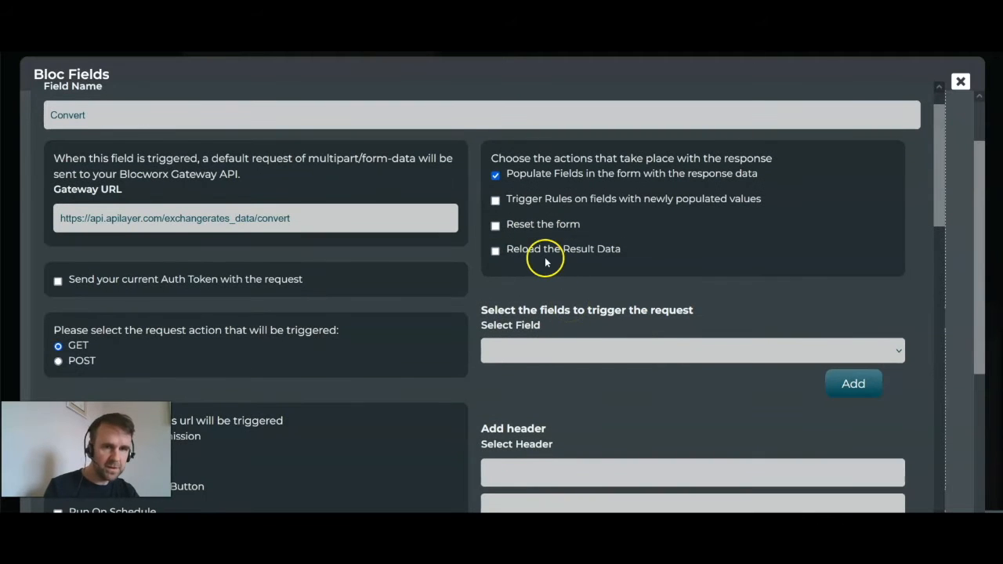
pyautogui.scroll(-1, 545, 258)
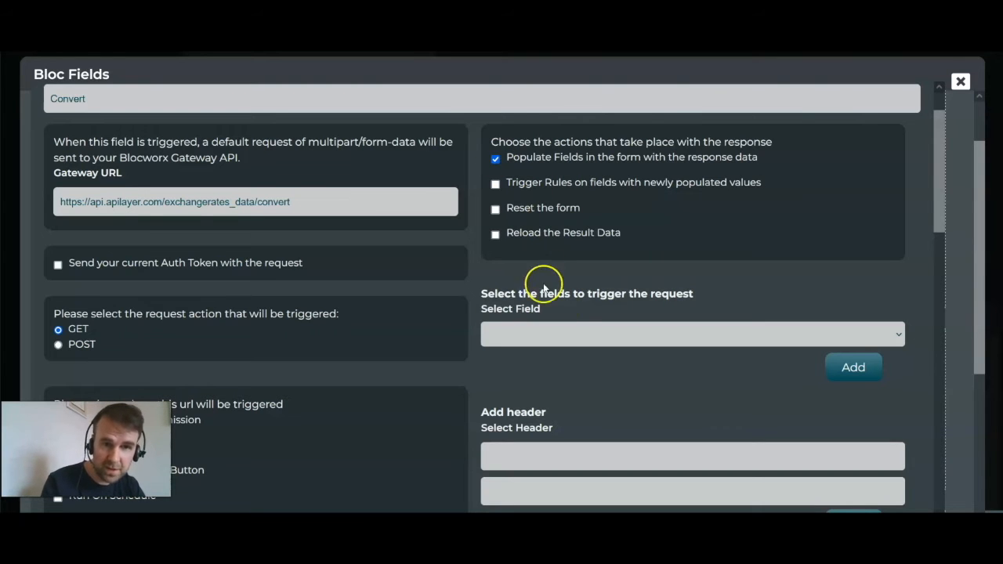
pyautogui.scroll(-1, 555, 260)
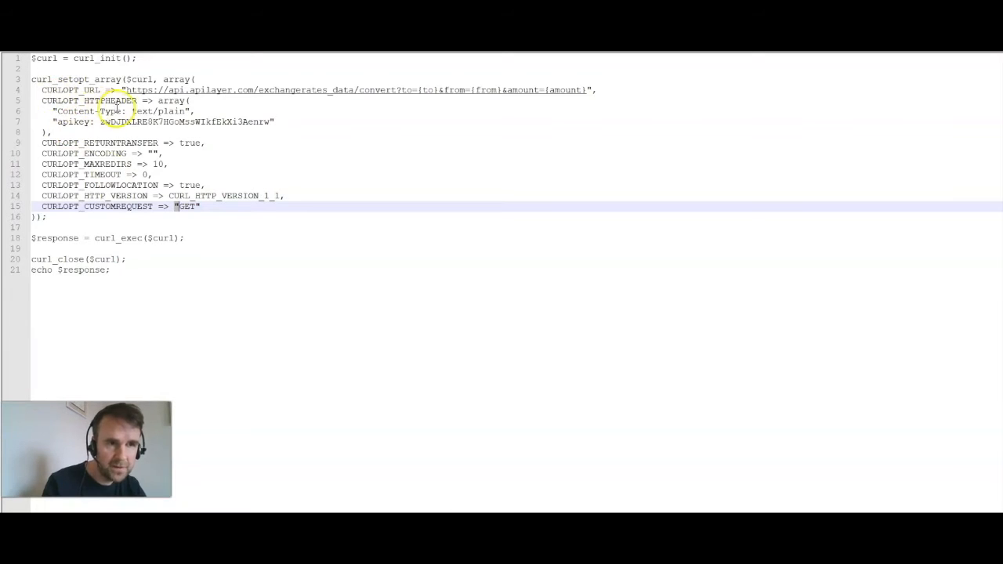
# Add a Content-Type header with the value text/plain to the gateway, copying both from the sample cURL code
pyautogui.moveTo(123, 111); pyautogui.dragTo(67, 112)
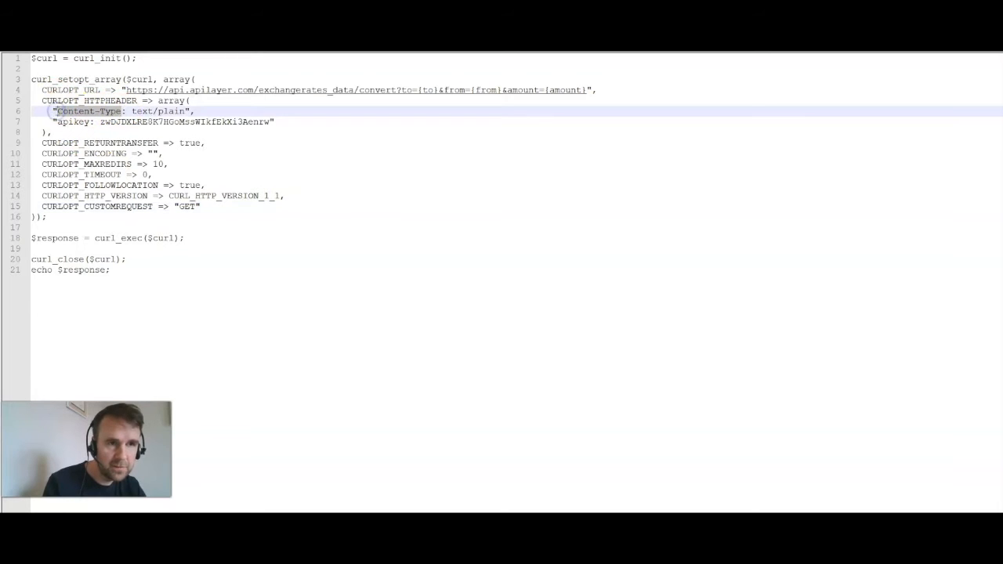
pyautogui.write('c')
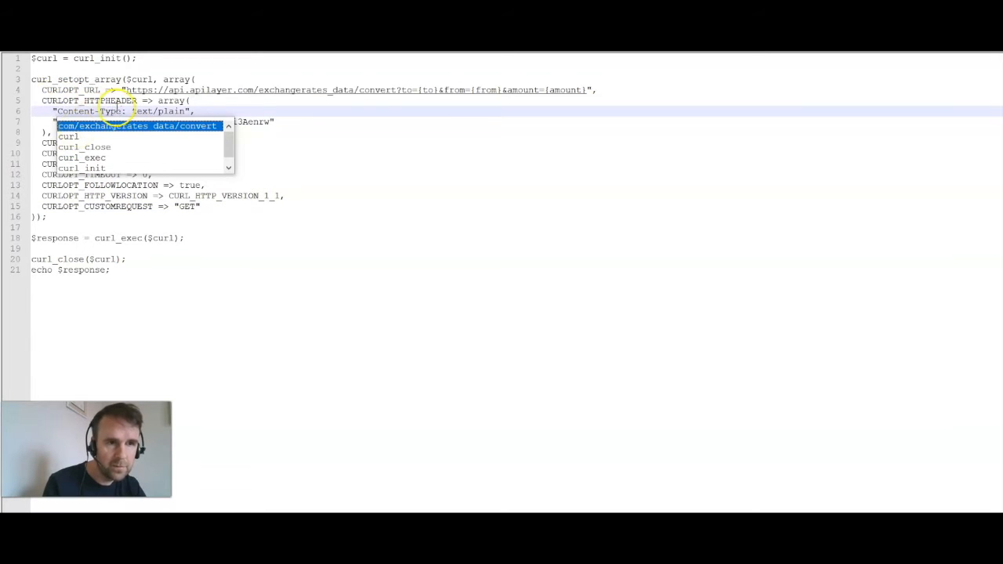
pyautogui.moveTo(123, 110); pyautogui.dragTo(58, 116)
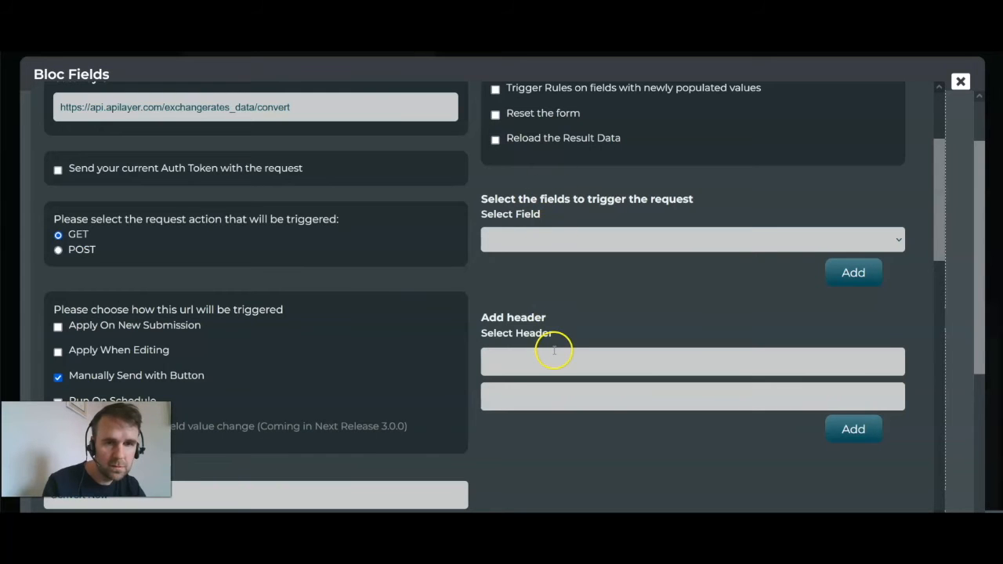
pyautogui.click(553, 350)
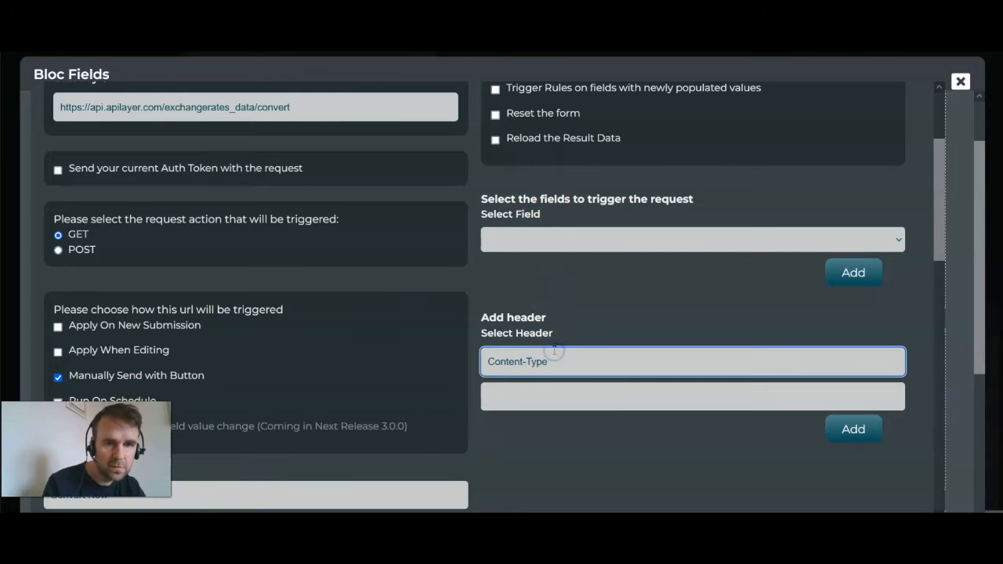
pyautogui.hotkey('alt', 'Tab')
pyautogui.moveTo(186, 111); pyautogui.dragTo(131, 111)
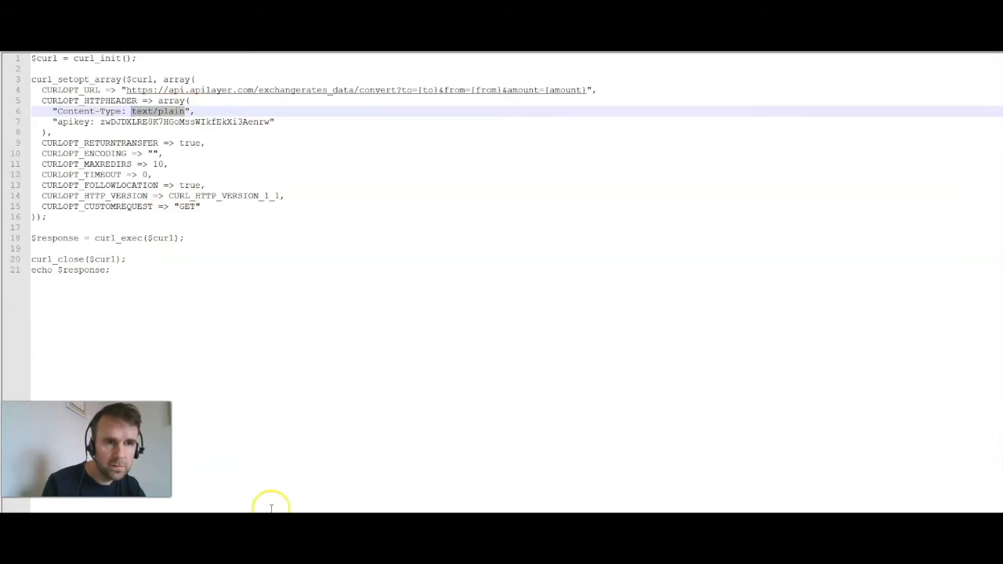
pyautogui.hotkey('alt', 'Tab')
pyautogui.click(586, 400)
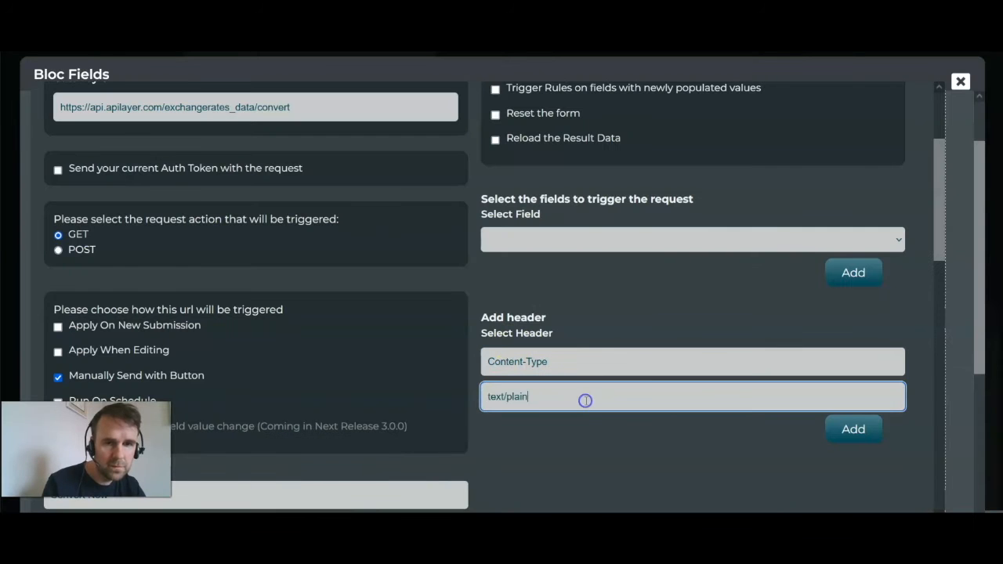
pyautogui.click(866, 429)
pyautogui.scroll(-1, 670, 414)
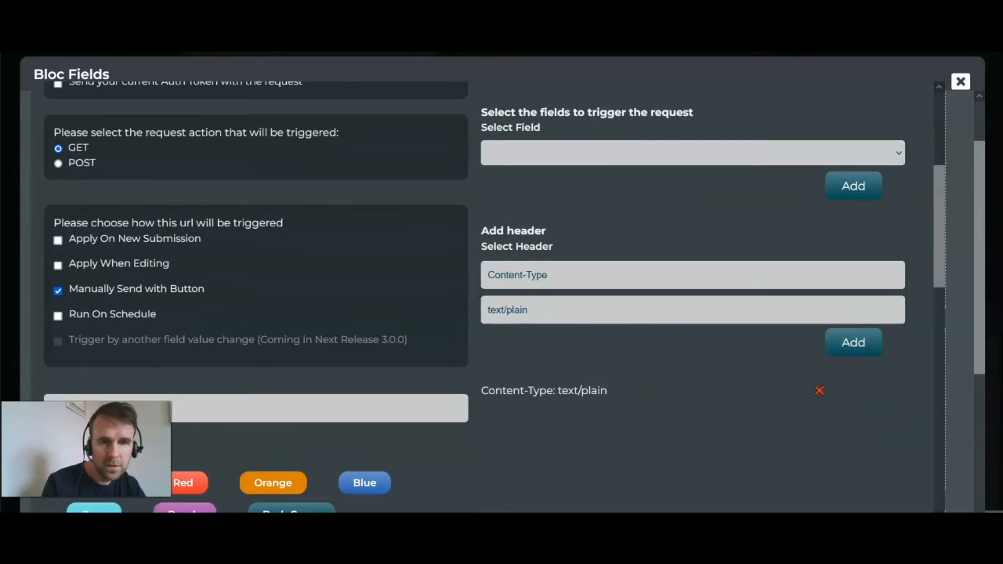
# Add a second gateway header named apikey and paste the API key from the sample cURL code as its value
pyautogui.hotkey('alt', 'Tab')
pyautogui.doubleClick(81, 111)
pyautogui.doubleClick(116, 121)
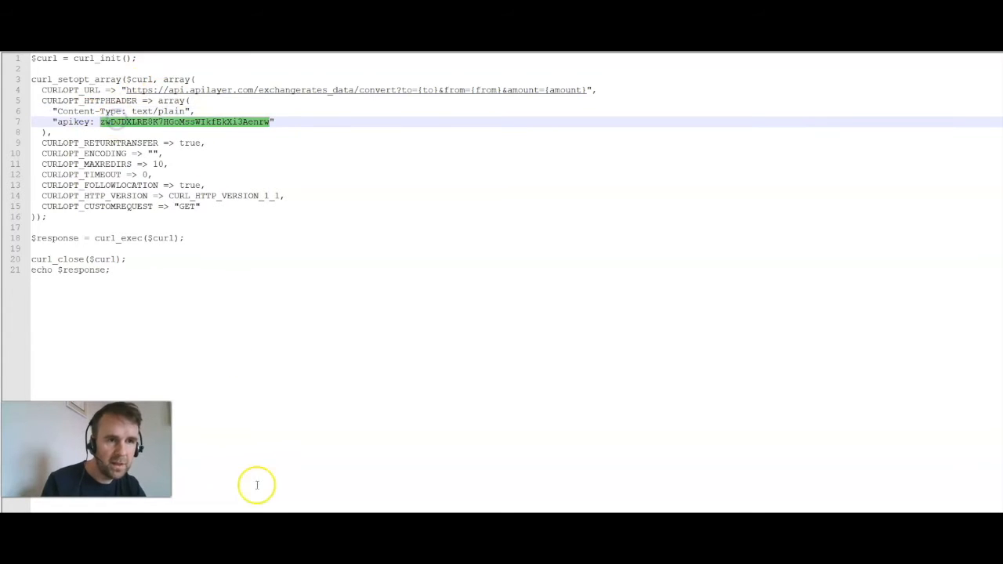
pyautogui.hotkey('alt', 'Tab')
pyautogui.tripleClick(578, 278)
pyautogui.write('apikey')
pyautogui.press('Tab')
pyautogui.hotkey('ctrl', 'v')
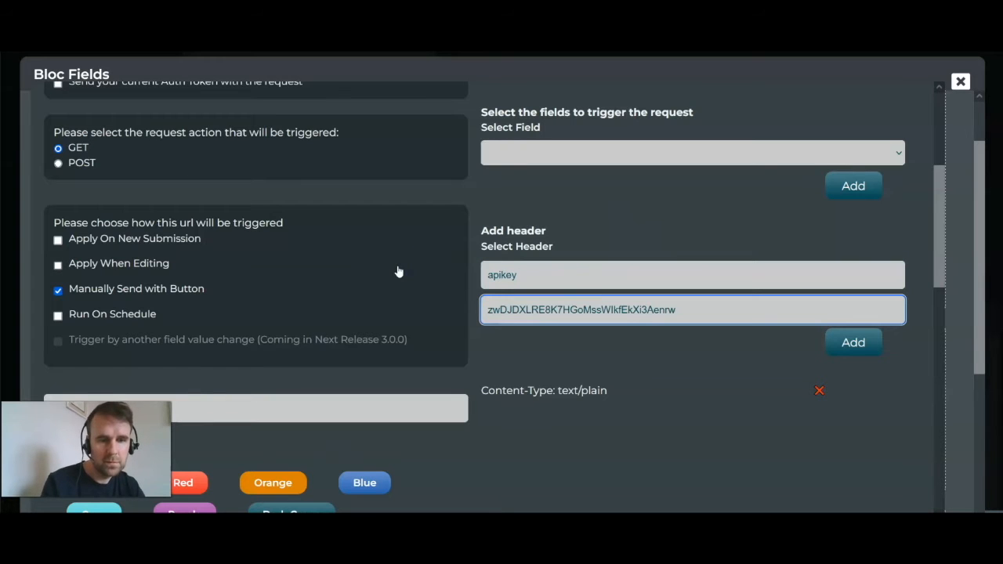
pyautogui.click(842, 343)
pyautogui.scroll(-3, 732, 360)
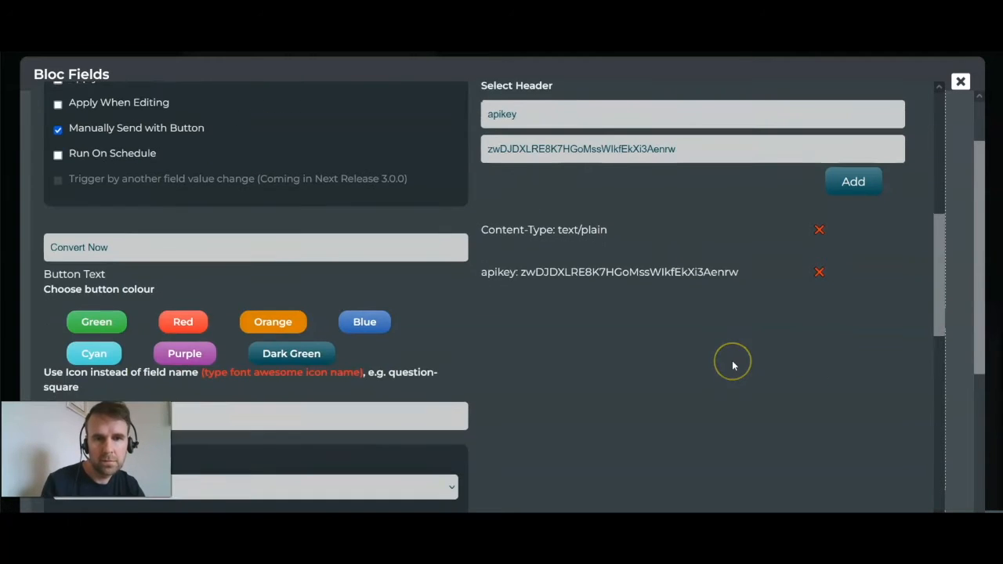
# Check the gateway settings against the sample code and examine the to, from and amount parameters in the request URL
pyautogui.scroll(4, 732, 360)
pyautogui.scroll(3, 732, 361)
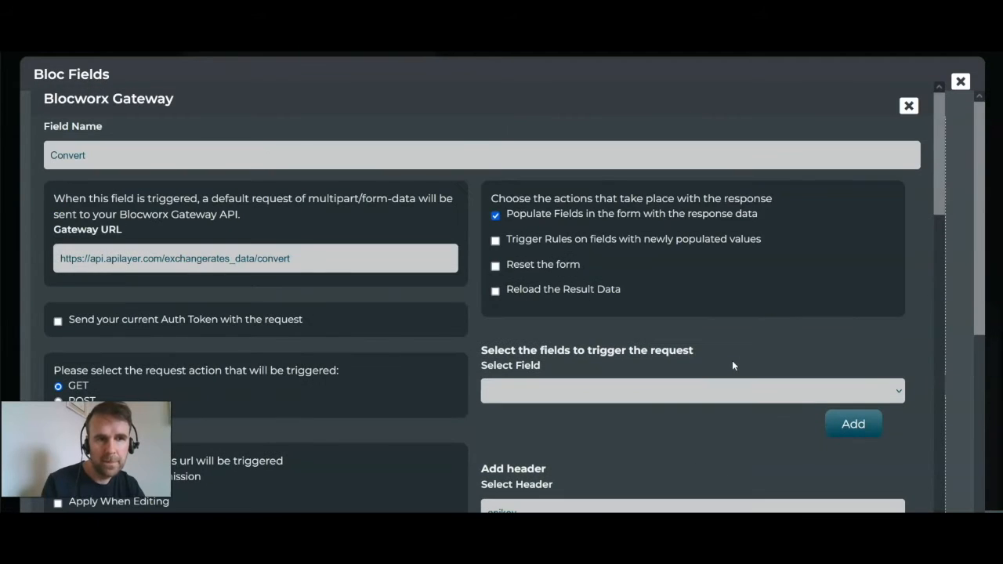
pyautogui.scroll(-8, 732, 360)
pyautogui.scroll(-3, 732, 366)
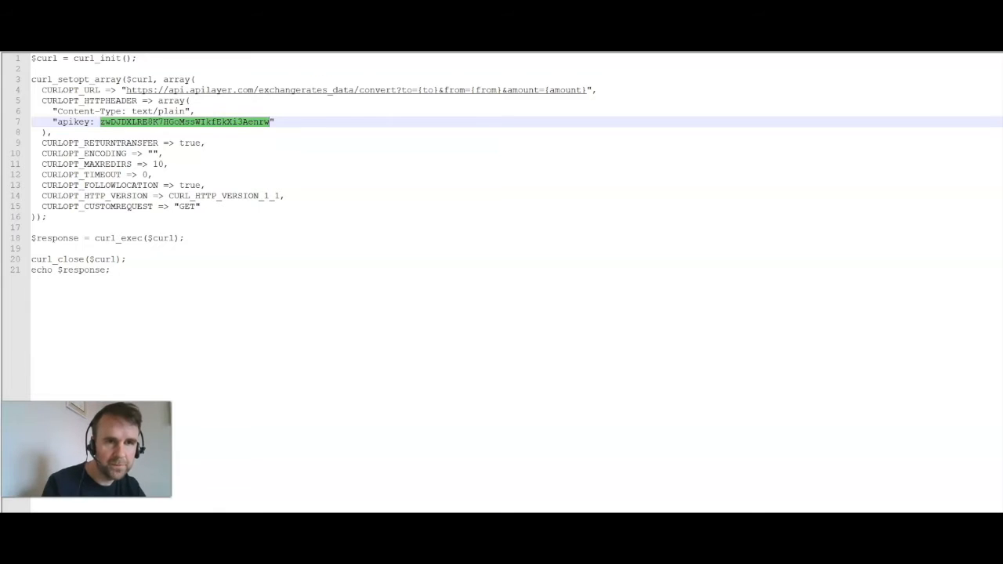
pyautogui.click(310, 108)
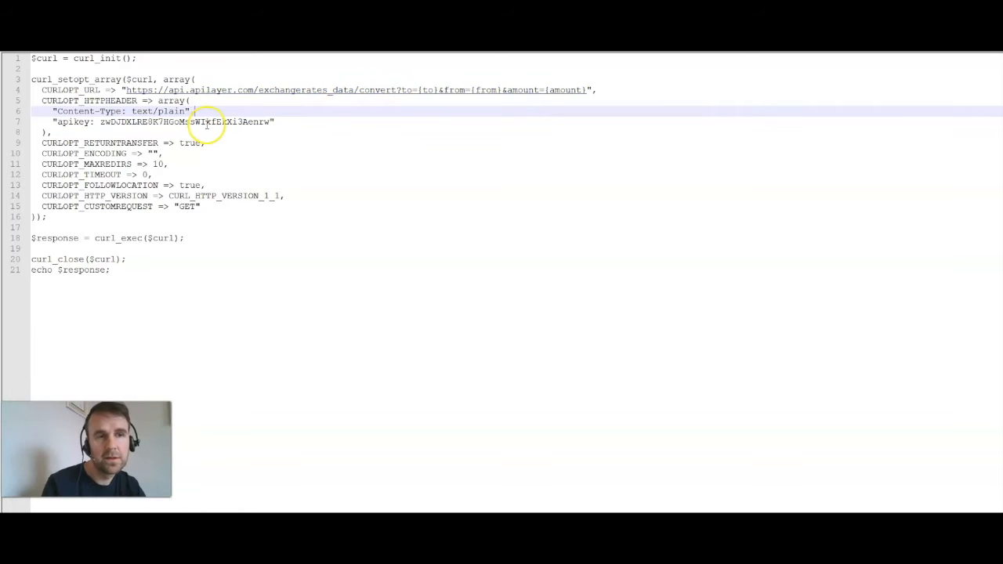
pyautogui.click(208, 102)
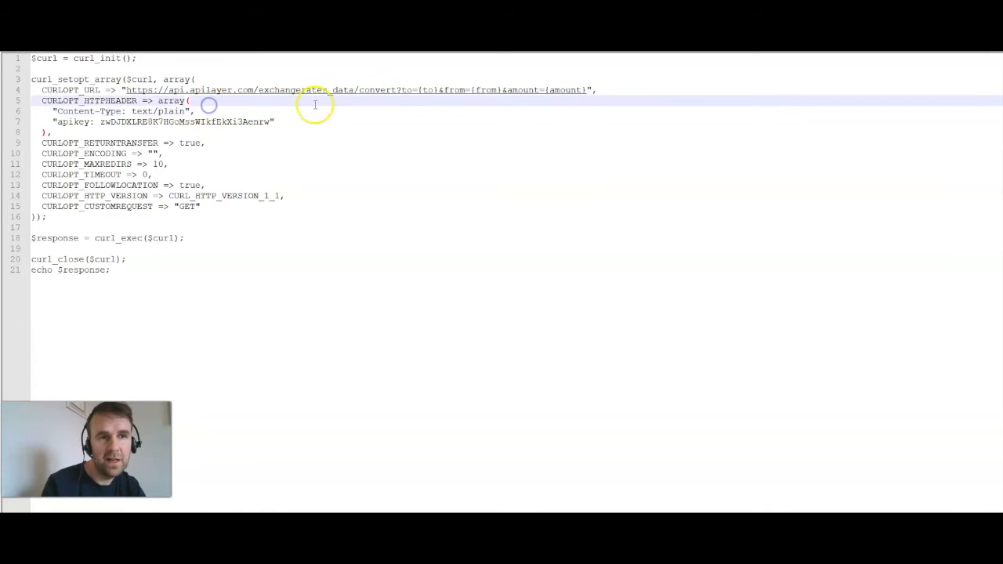
pyautogui.moveTo(402, 92); pyautogui.dragTo(581, 93)
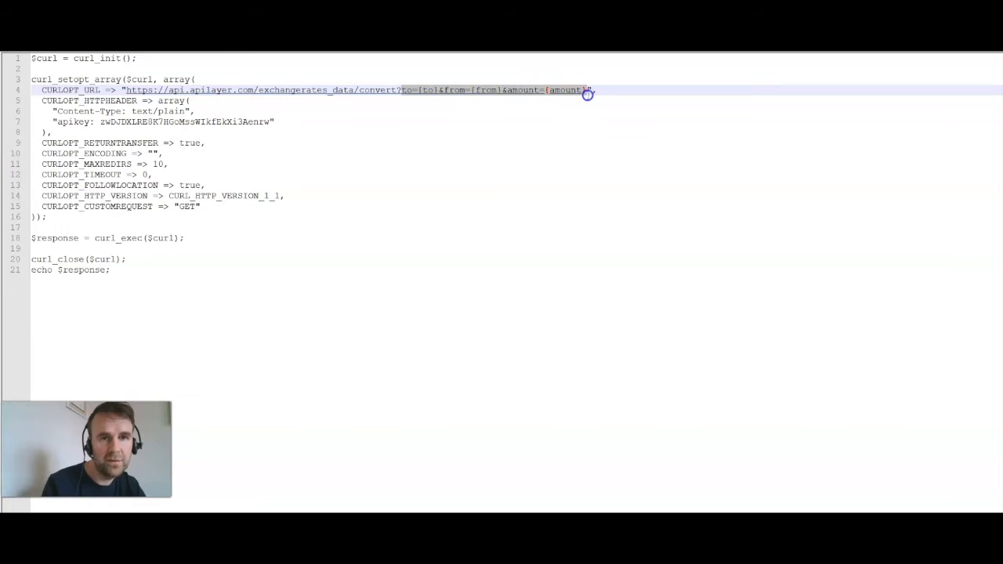
pyautogui.click(589, 94)
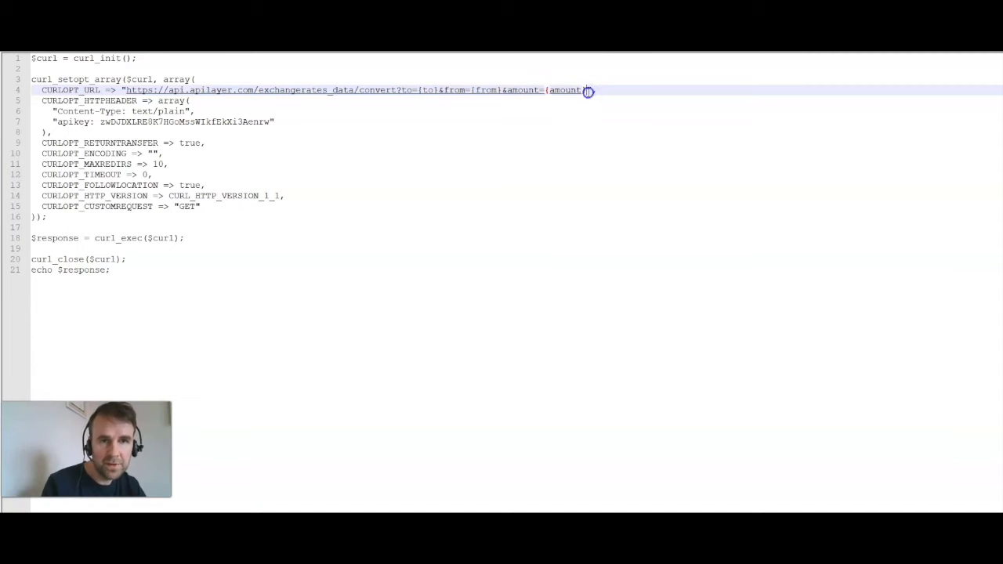
pyautogui.moveTo(588, 92); pyautogui.dragTo(425, 90)
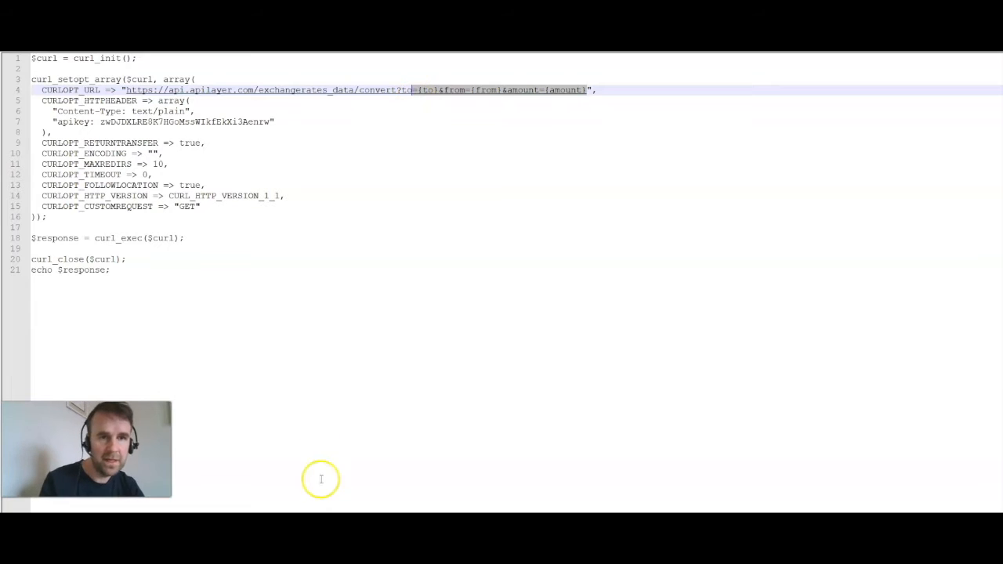
# Submit the Convert gateway field with the optional body request left empty and check it in the FX Rates form
pyautogui.hotkey('alt', 'Tab')
pyautogui.click(581, 285)
pyautogui.scroll(-2, 581, 285)
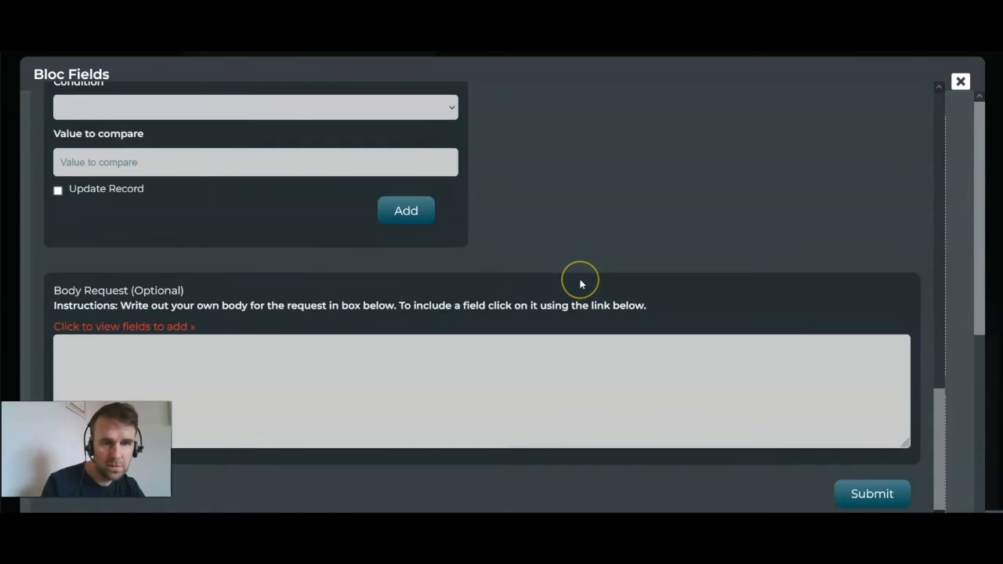
pyautogui.scroll(4, 581, 284)
pyautogui.scroll(10, 581, 284)
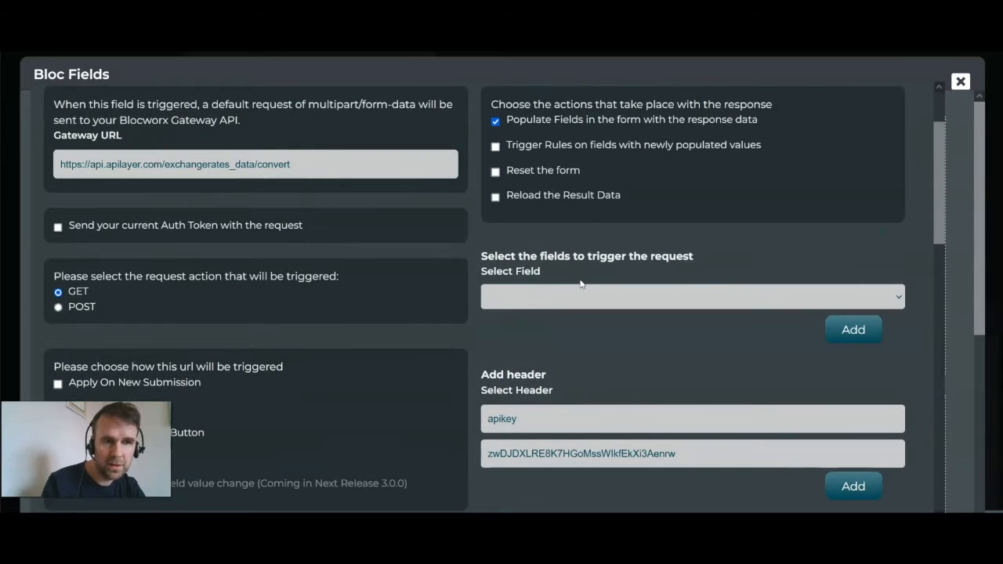
pyautogui.scroll(-15, 580, 285)
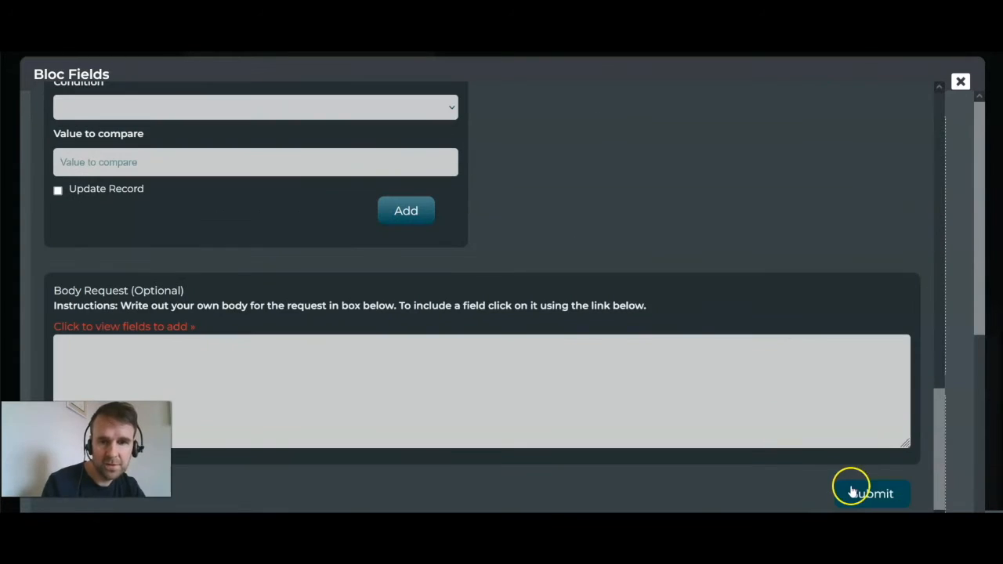
pyautogui.click(856, 493)
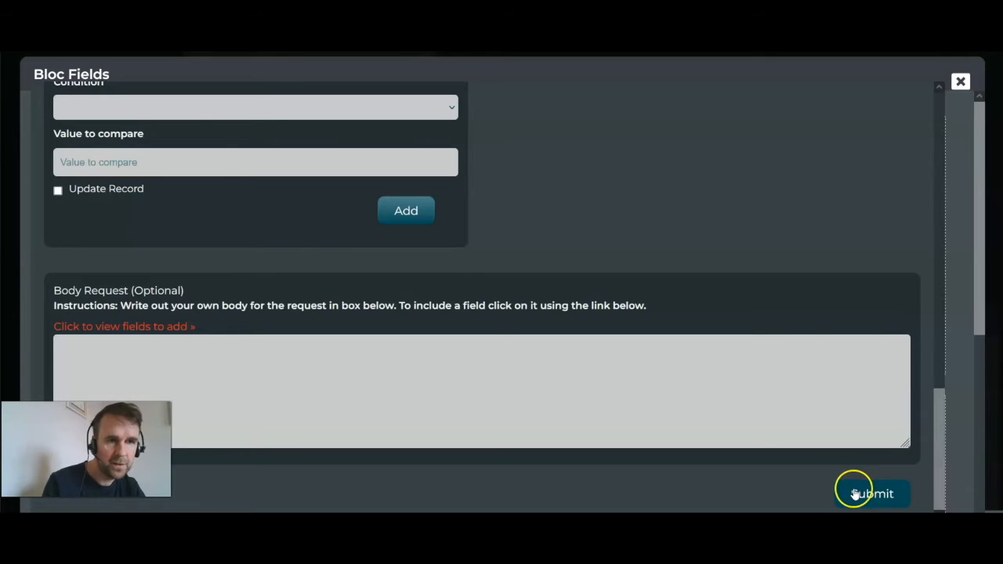
pyautogui.scroll(6, 632, 222)
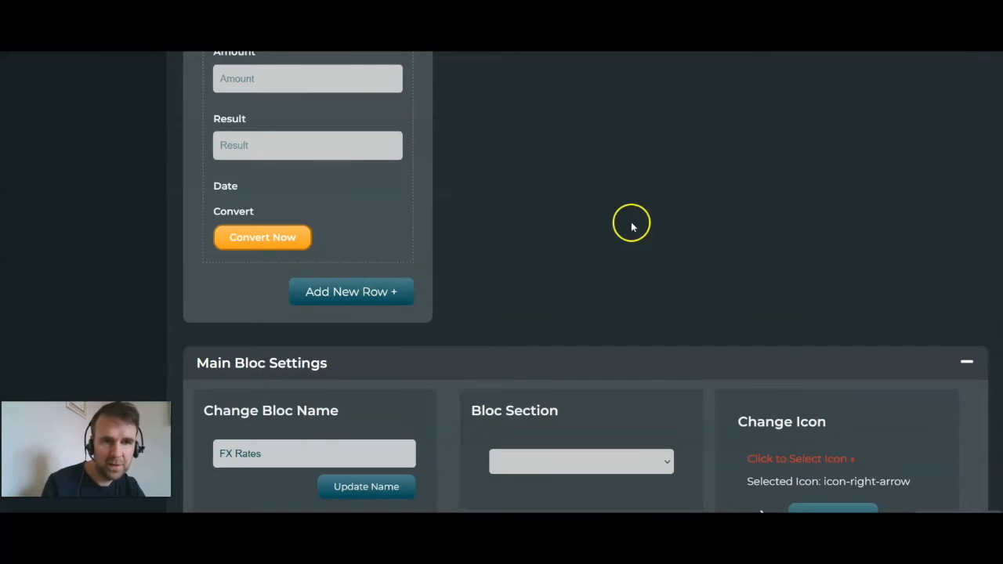
pyautogui.scroll(-2, 602, 165)
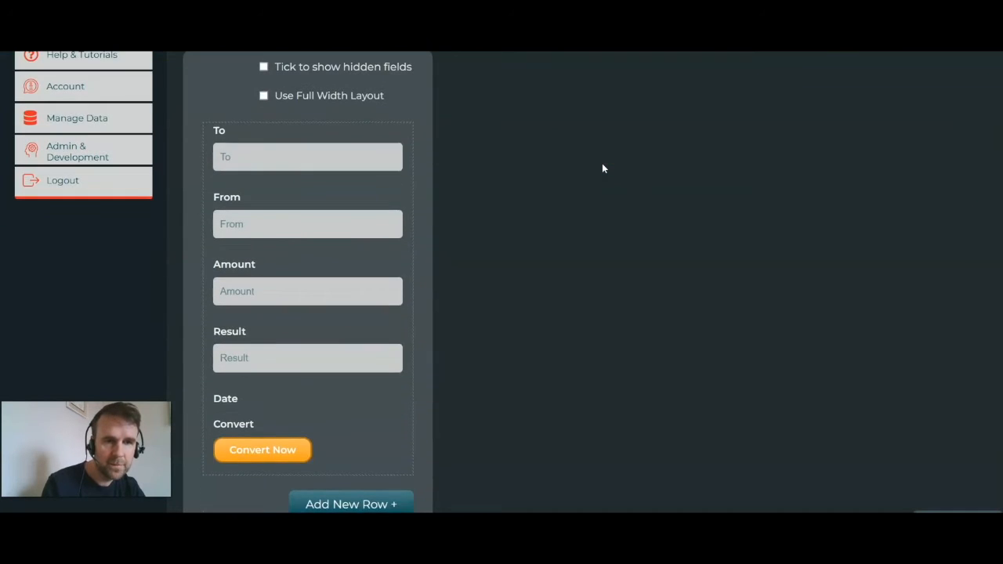
# Switch the FX Rates bloc to the front end and check the order of the form's From and To fields
pyautogui.scroll(2, 602, 166)
pyautogui.click(384, 140)
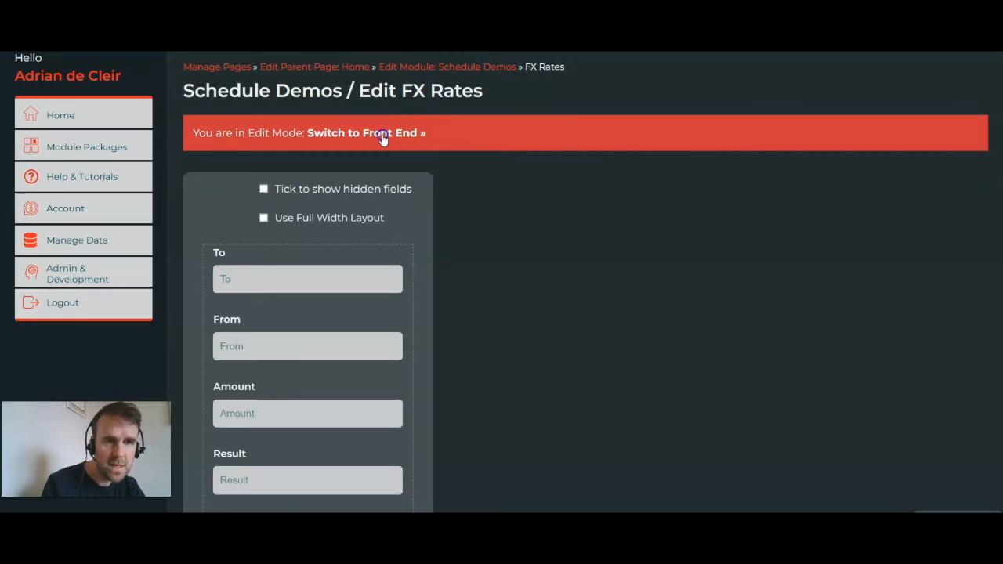
pyautogui.scroll(-1, 289, 293)
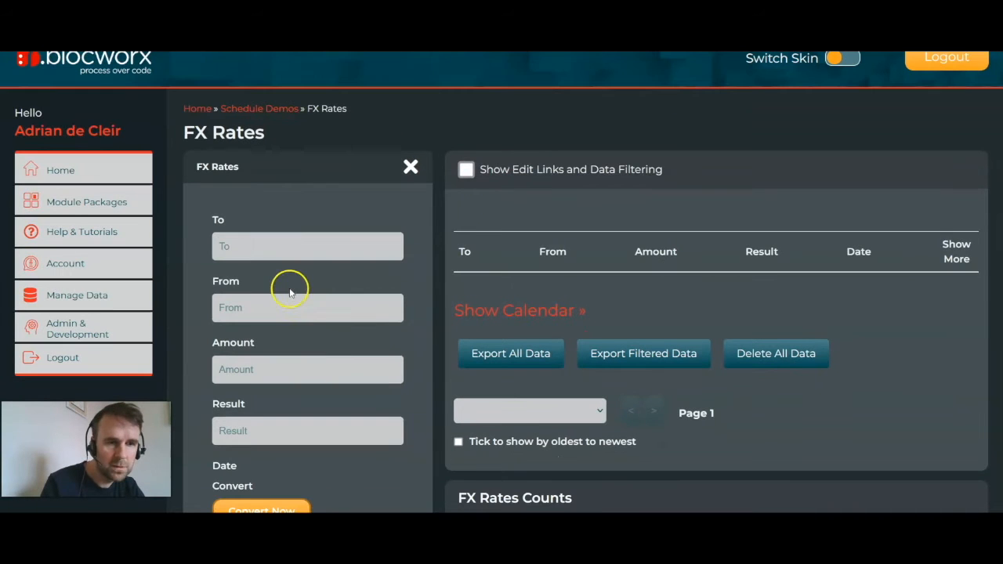
pyautogui.scroll(-1, 251, 251)
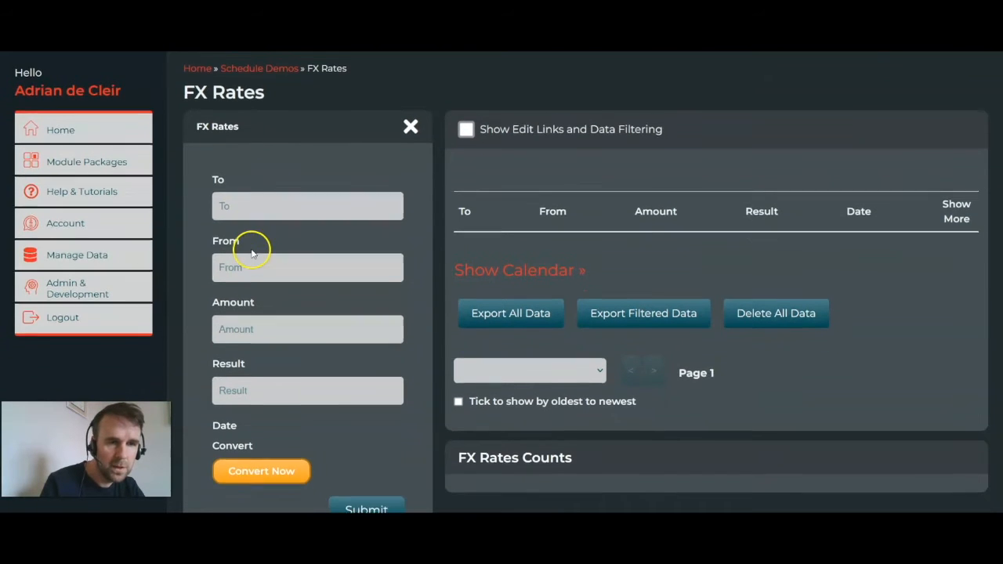
pyautogui.click(242, 205)
pyautogui.click(239, 212)
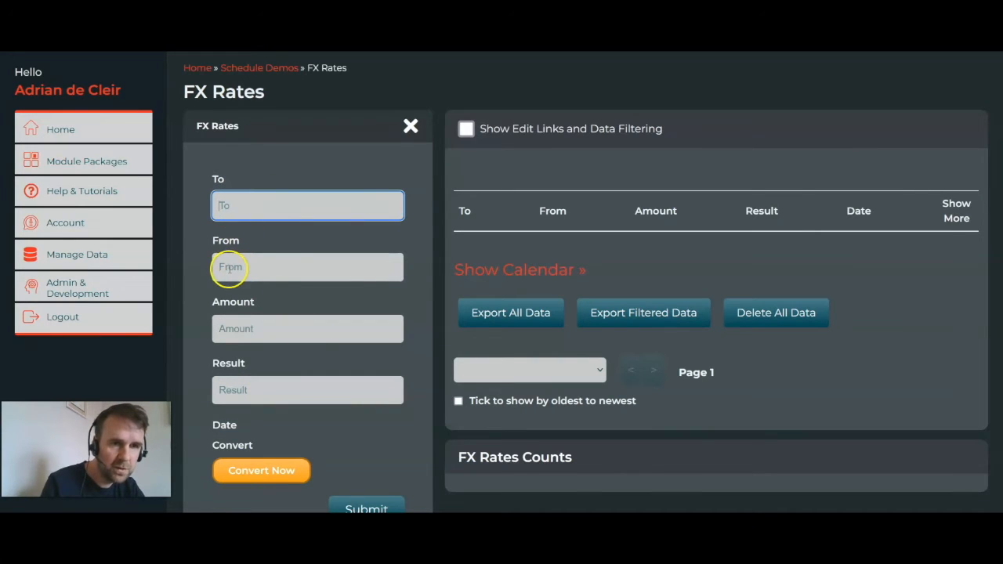
# Return the bloc to edit mode and move the From field above the To field
pyautogui.scroll(-5, 341, 365)
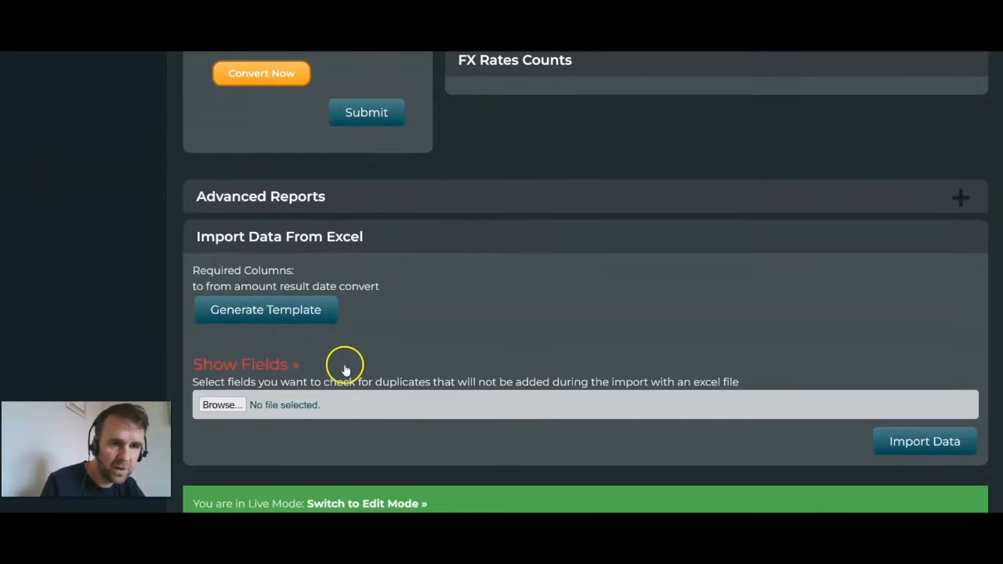
pyautogui.click(383, 505)
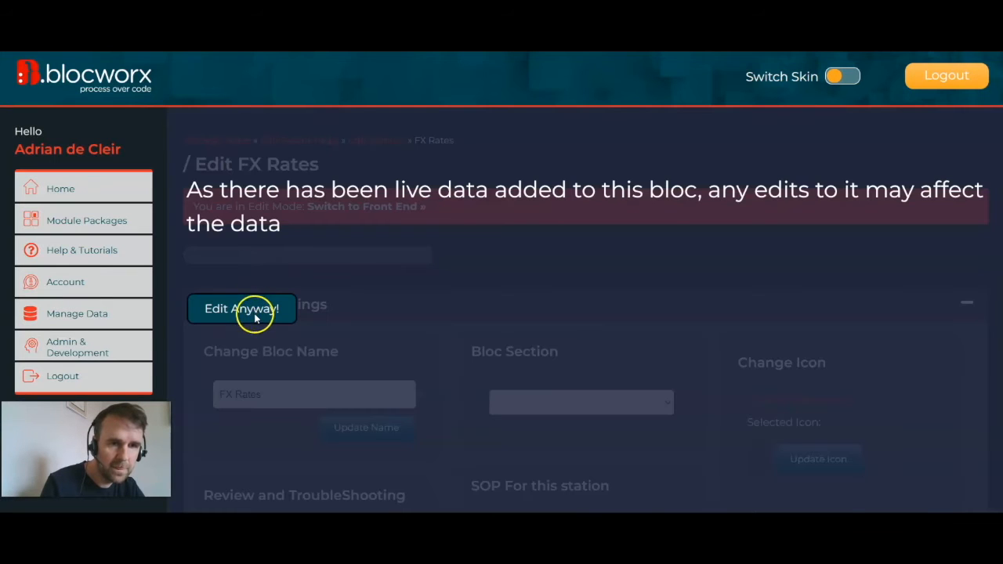
pyautogui.click(255, 319)
pyautogui.scroll(-1, 549, 332)
pyautogui.moveTo(255, 366)
pyautogui.click(233, 433)
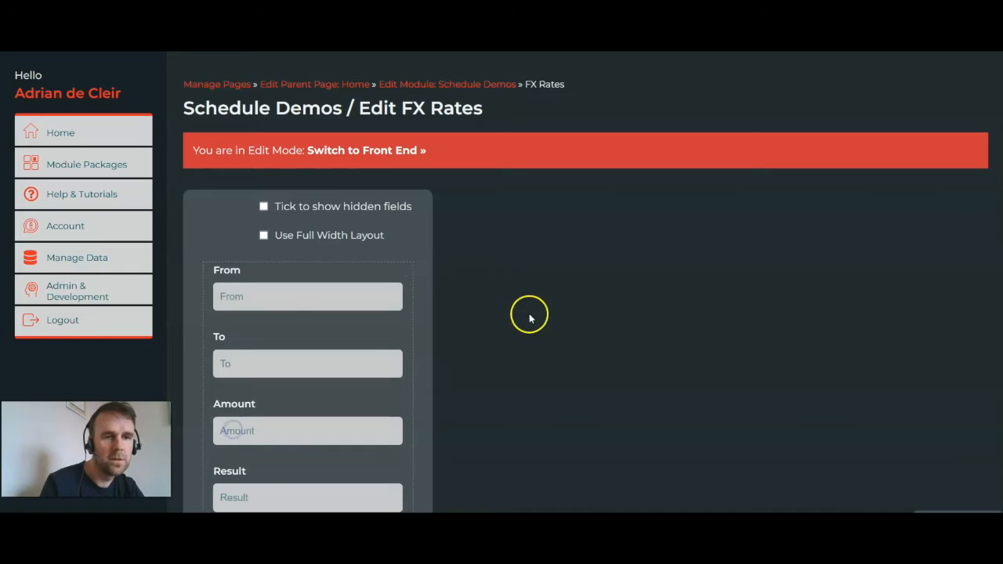
# Preview the reordered FX Rates form in the front end
pyautogui.click(361, 150)
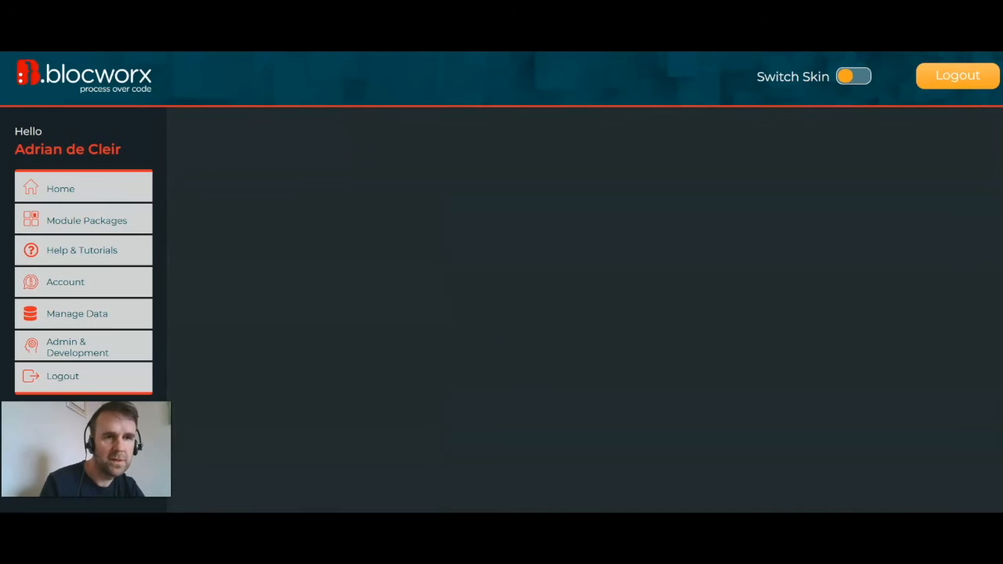
pyautogui.scroll(-5, 318, 379)
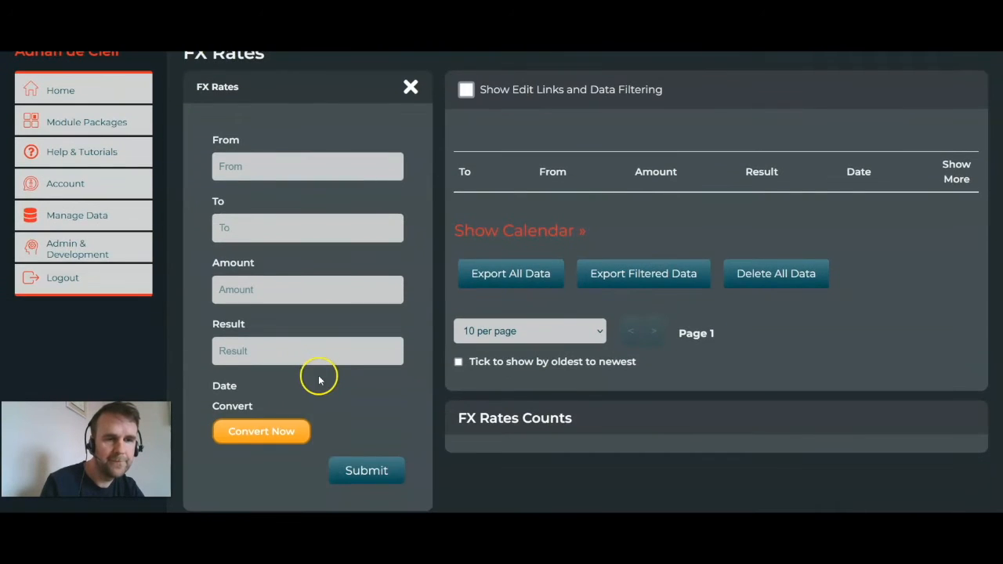
pyautogui.moveTo(336, 476); pyautogui.dragTo(363, 504)
# Reopen the bloc for editing and move the Convert gateway field up between Amount and Result
pyautogui.click(363, 504)
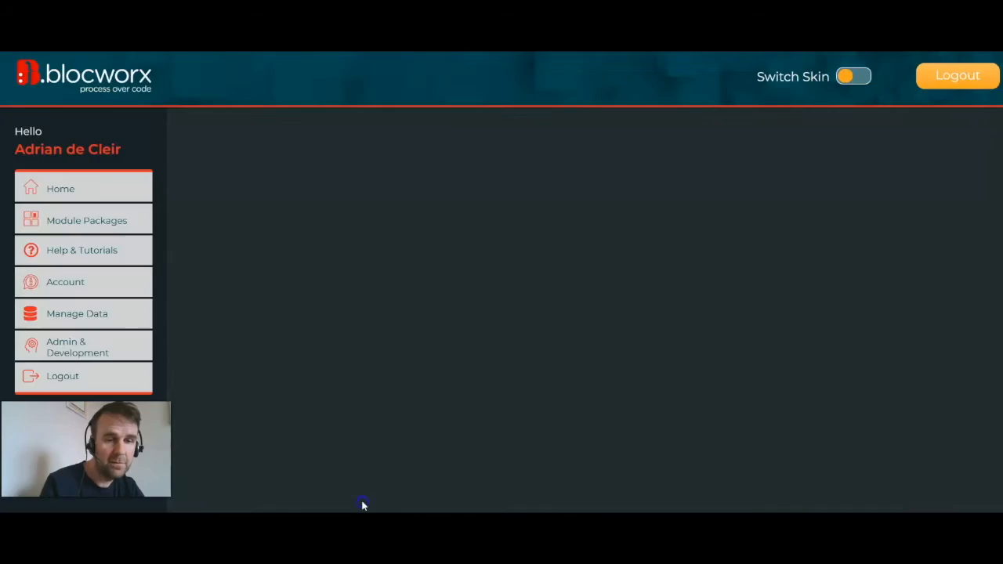
pyautogui.click(232, 303)
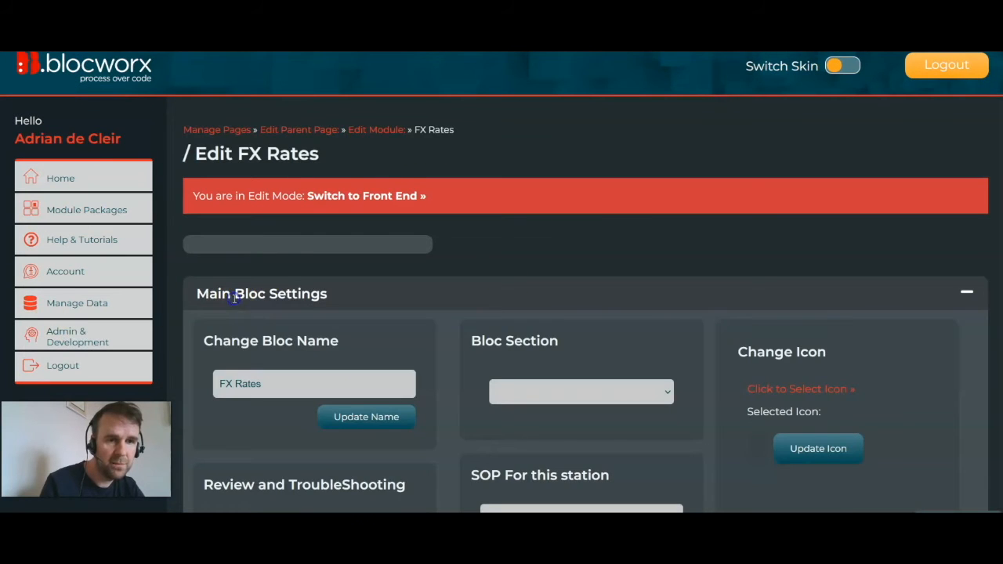
pyautogui.scroll(-5, 524, 282)
pyautogui.moveTo(266, 405)
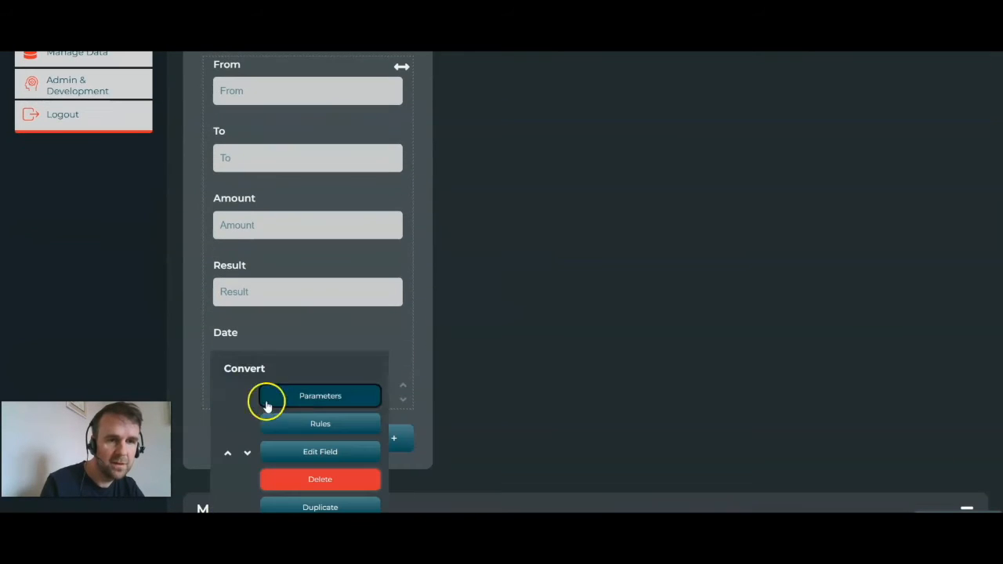
pyautogui.click(230, 454)
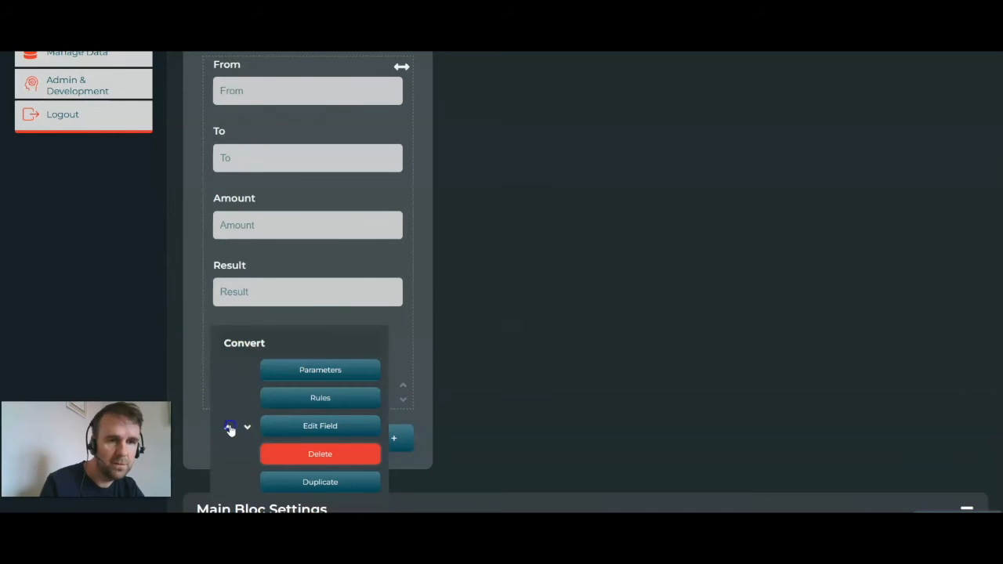
pyautogui.click(230, 429)
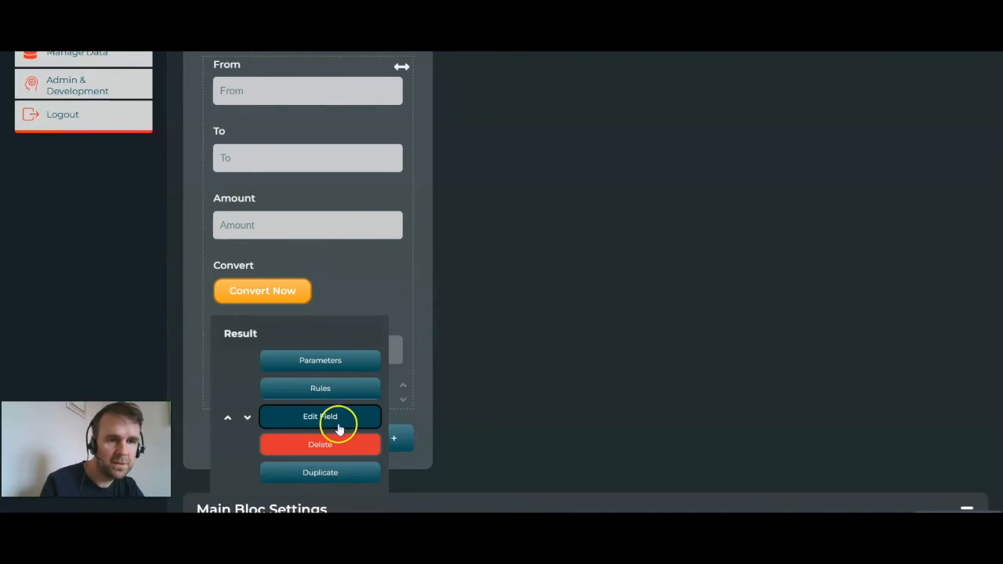
# Change the Result field from a text field to a Plain Data Field and submit it
pyautogui.click(339, 429)
pyautogui.click(918, 105)
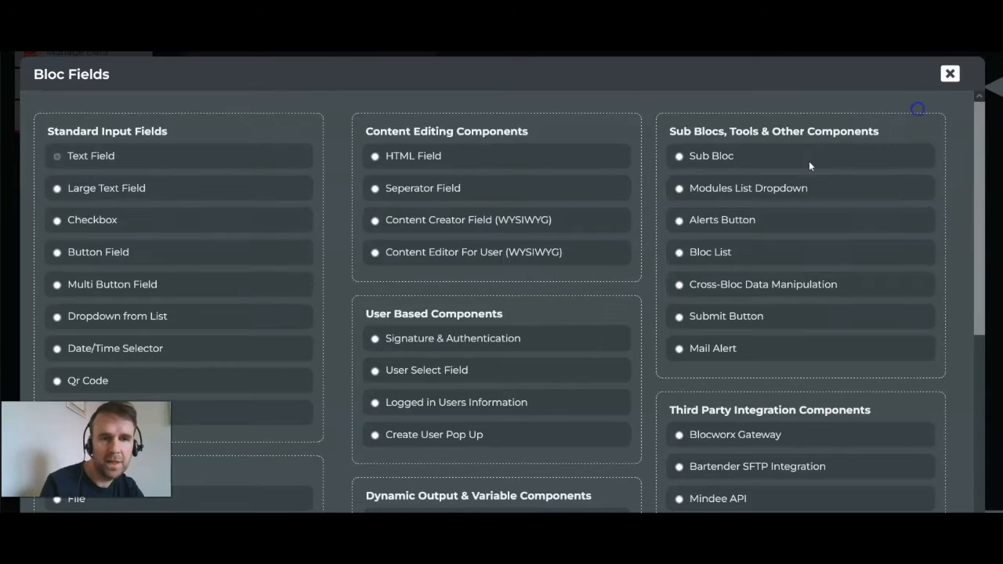
pyautogui.scroll(-3, 593, 341)
pyautogui.click(426, 306)
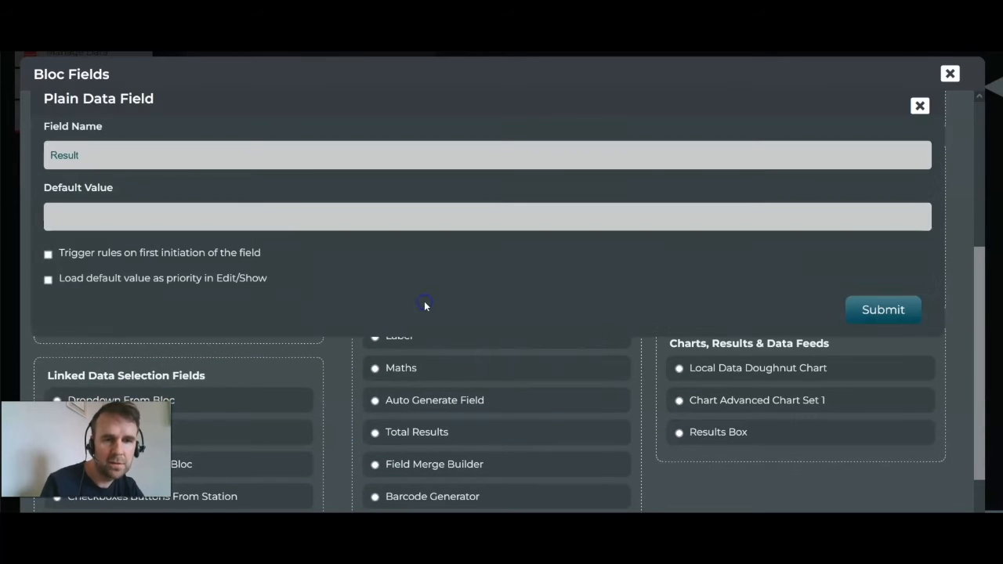
pyautogui.click(884, 311)
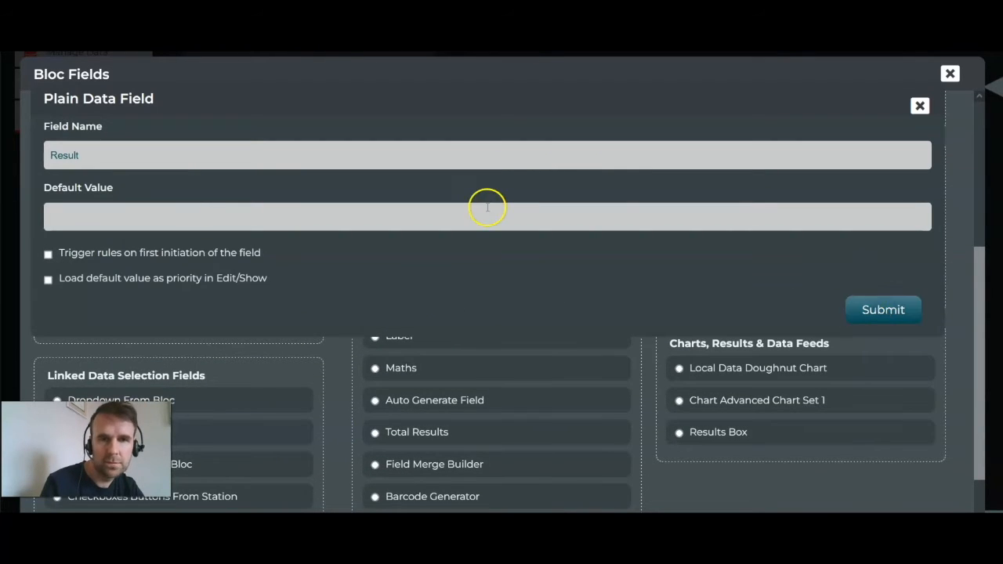
# In the front end, convert an amount of 1 from EUR to USD and submit the record
pyautogui.scroll(3, 515, 208)
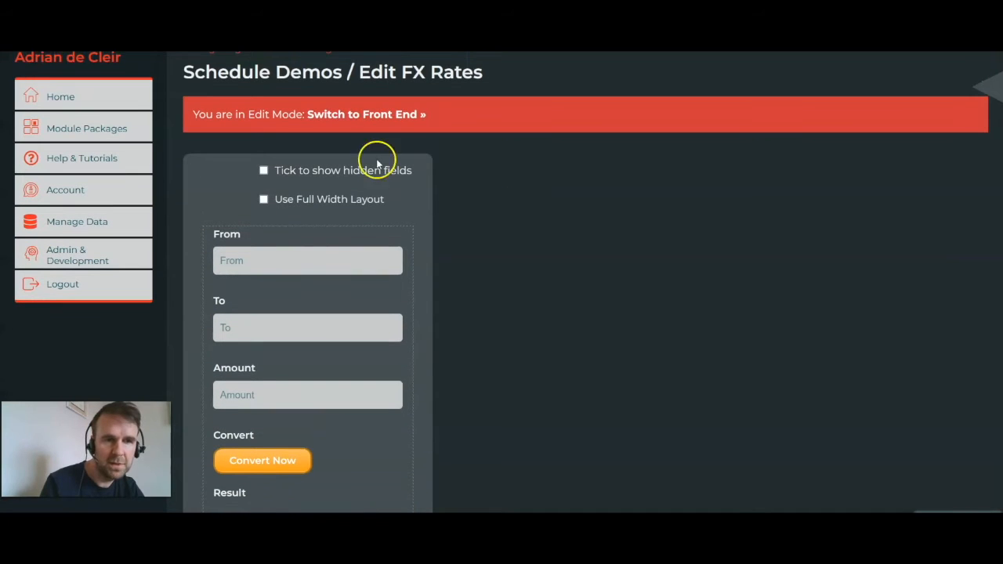
pyautogui.click(342, 114)
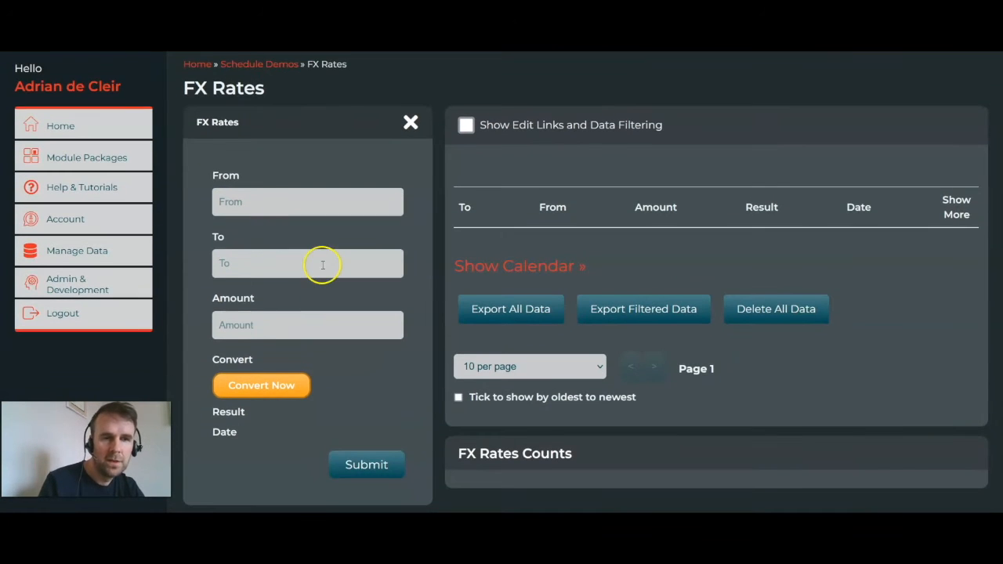
pyautogui.scroll(-2, 322, 261)
pyautogui.click(235, 159)
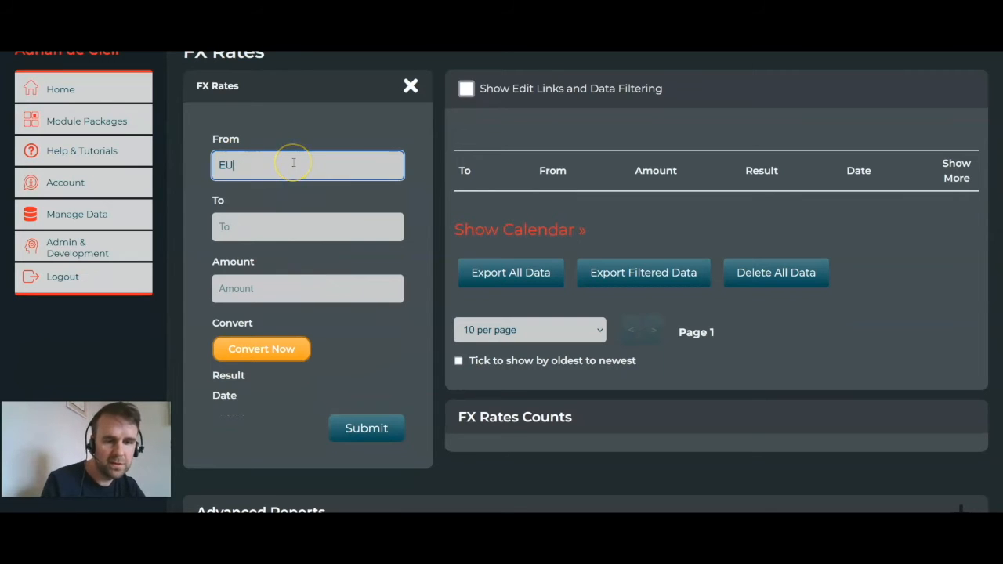
pyautogui.press('Tab')
pyautogui.write('USD')
pyautogui.press('Tab')
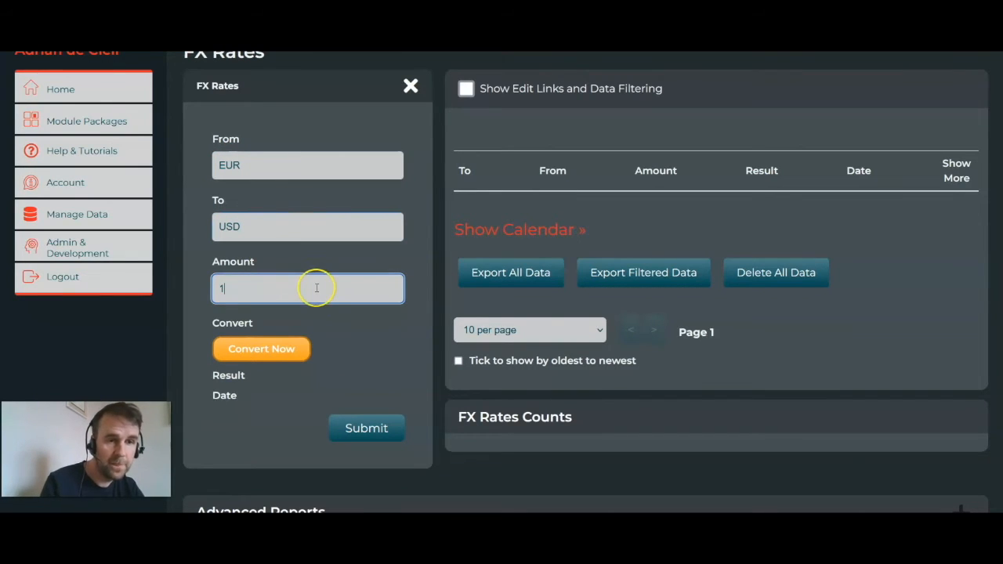
pyautogui.click(280, 357)
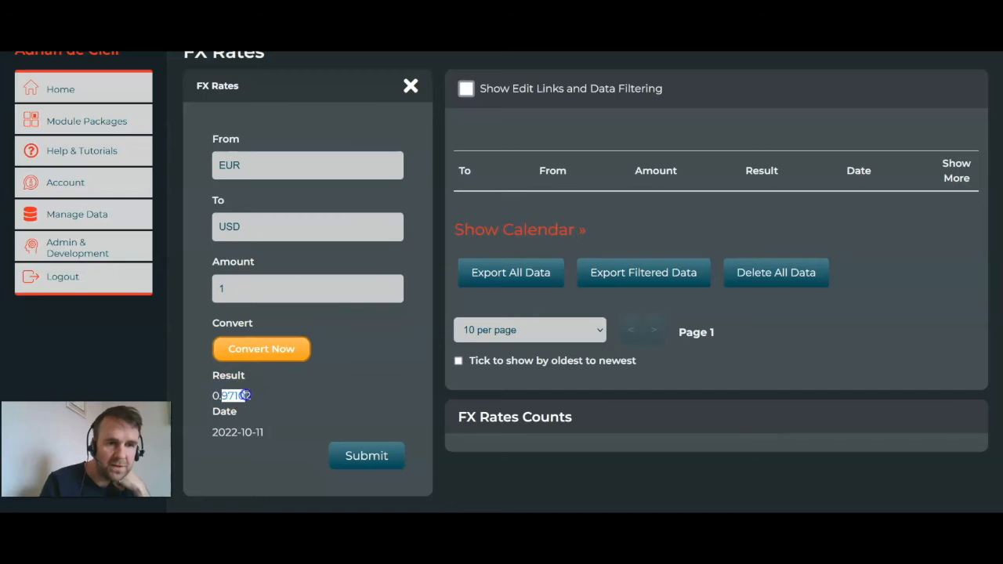
pyautogui.click(372, 465)
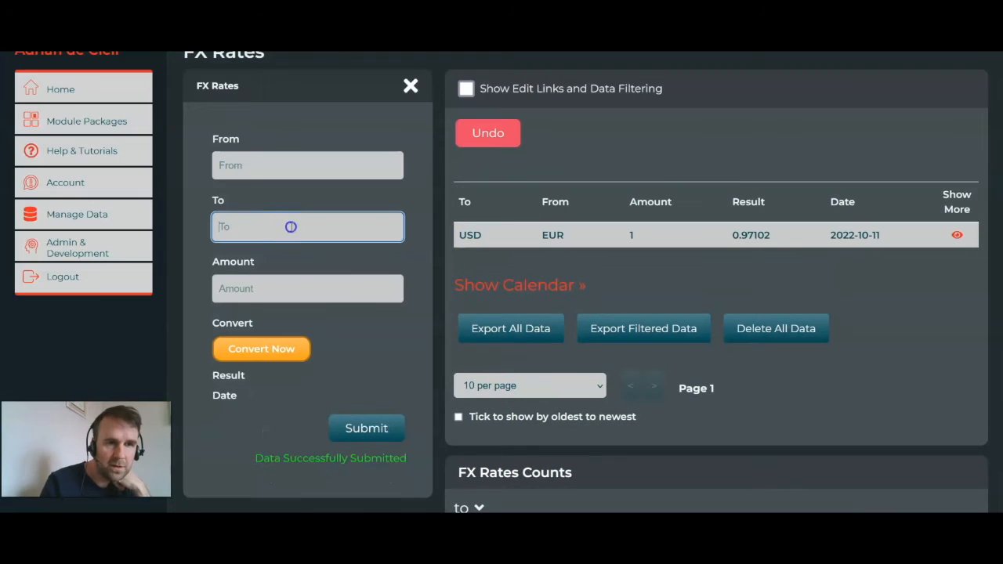
# Set up a second conversion with EUR as the From currency and GBP as the To currency
pyautogui.click(221, 224)
pyautogui.click(280, 160)
pyautogui.write('E')
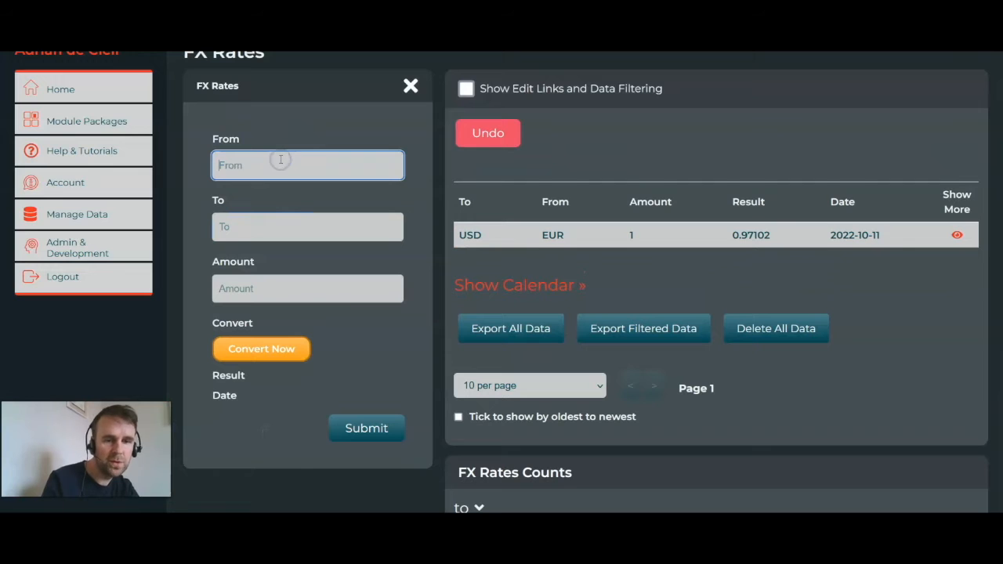
pyautogui.press('Tab')
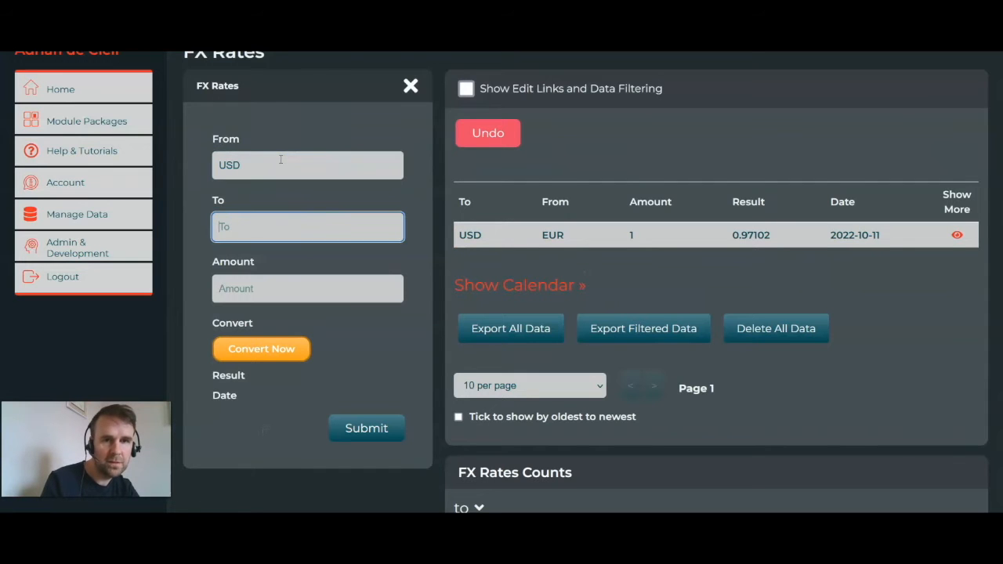
pyautogui.hotkey('shift', 'Tab')
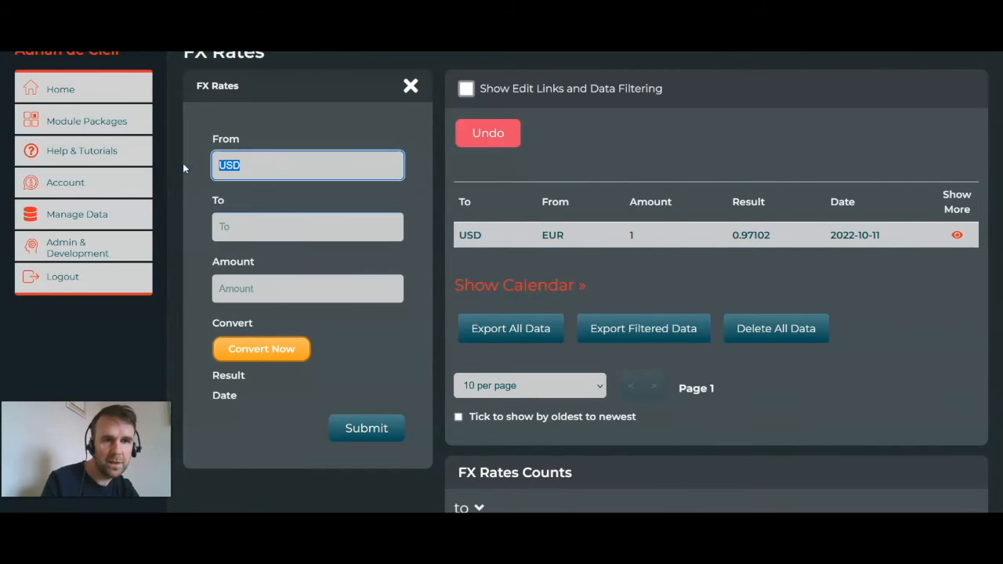
pyautogui.write('EUR')
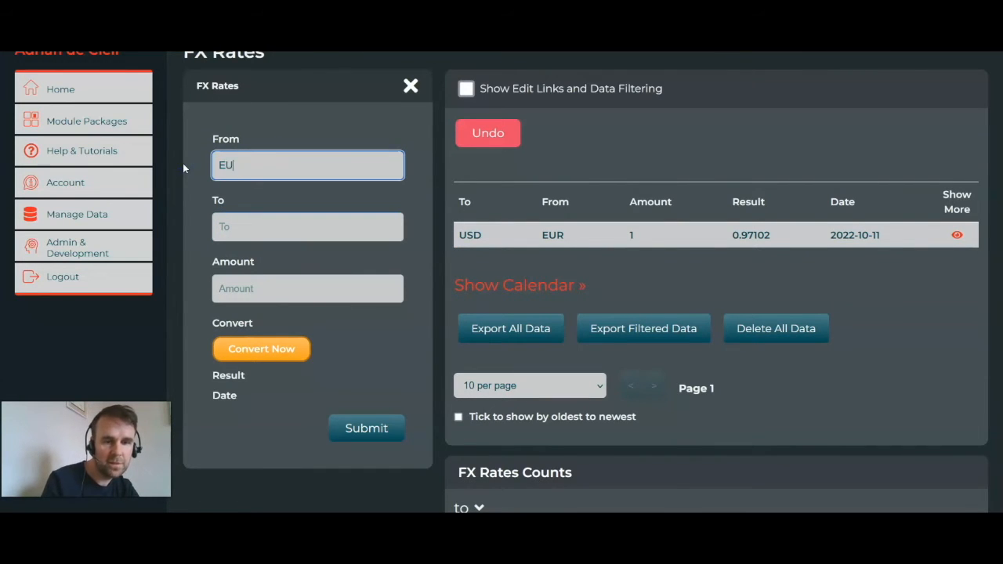
pyautogui.press('Tab')
pyautogui.write('USD')
pyautogui.press('BackSpace')
pyautogui.press('BackSpace')
pyautogui.press('BackSpace')
pyautogui.write('GBP')
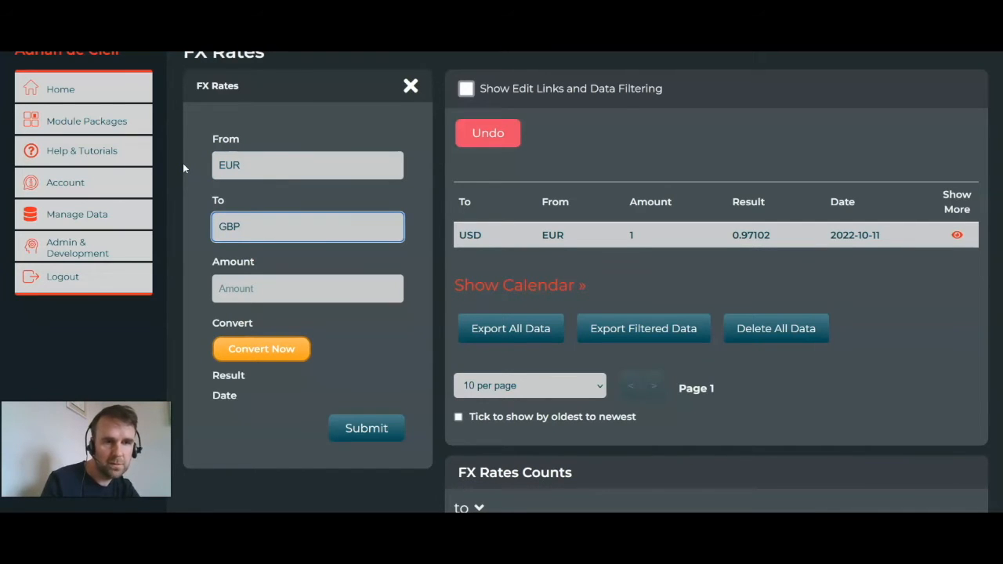
# Enter an amount of 1, run the EUR to GBP conversion and submit the record
pyautogui.press('Tab')
pyautogui.write('1')
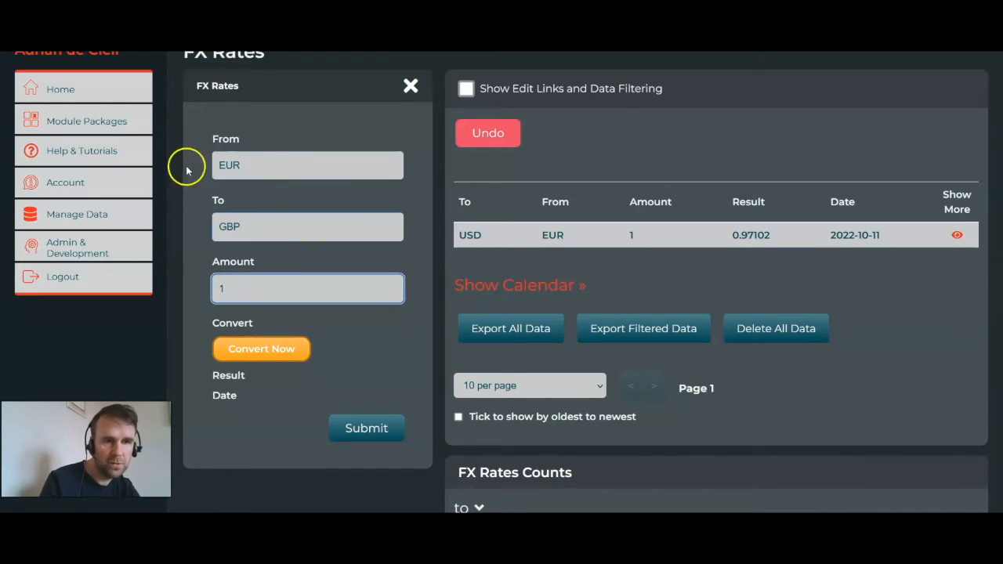
pyautogui.click(280, 349)
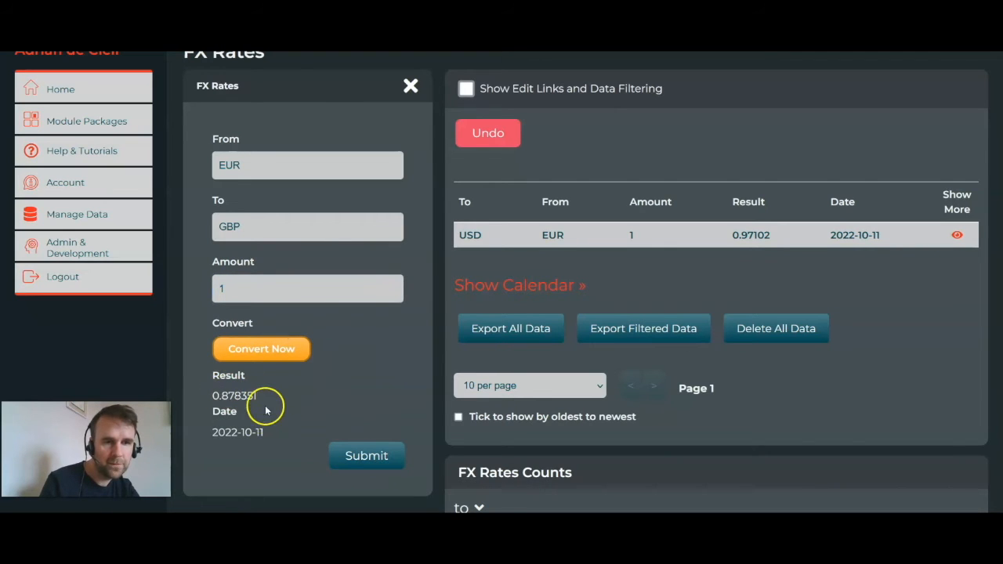
pyautogui.click(367, 457)
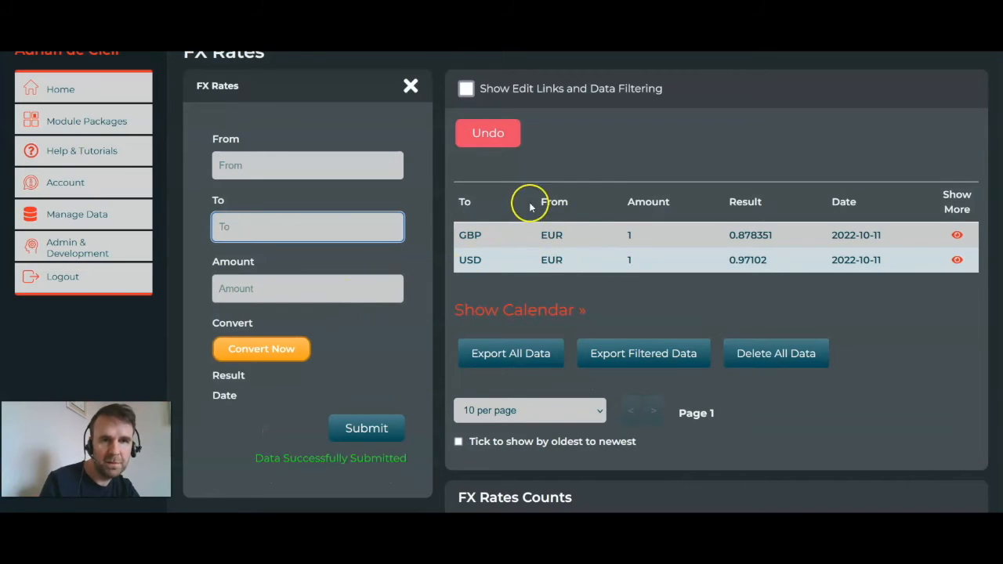
# Switch the FX Rates bloc to edit mode and move the From field ahead of To in the results display order
pyautogui.scroll(-10, 383, 318)
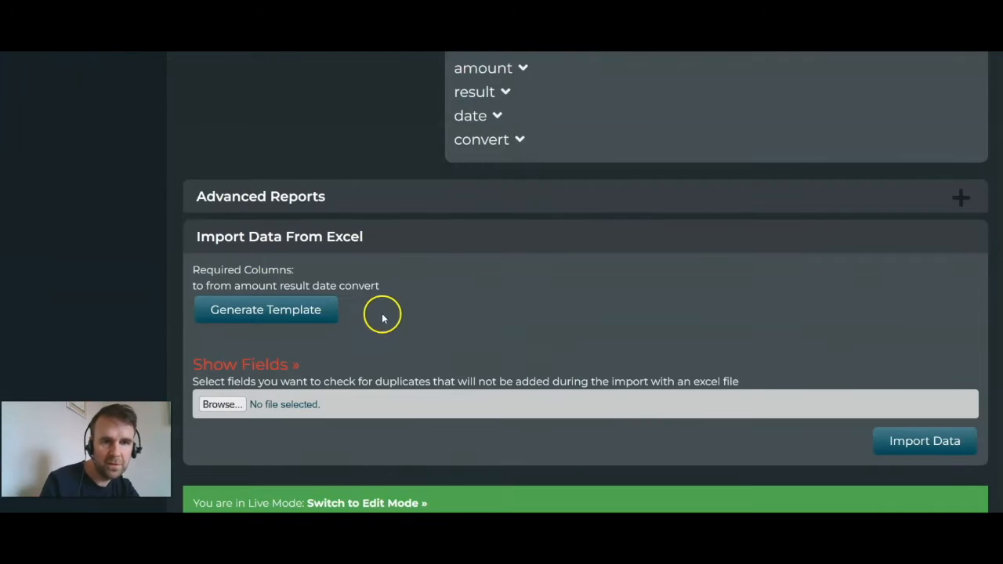
pyautogui.click(381, 503)
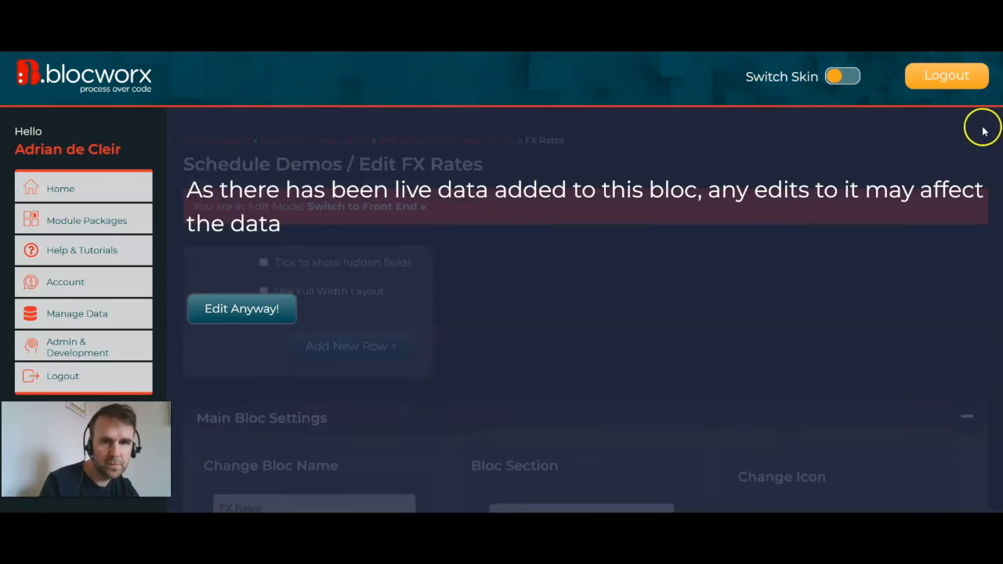
pyautogui.click(283, 307)
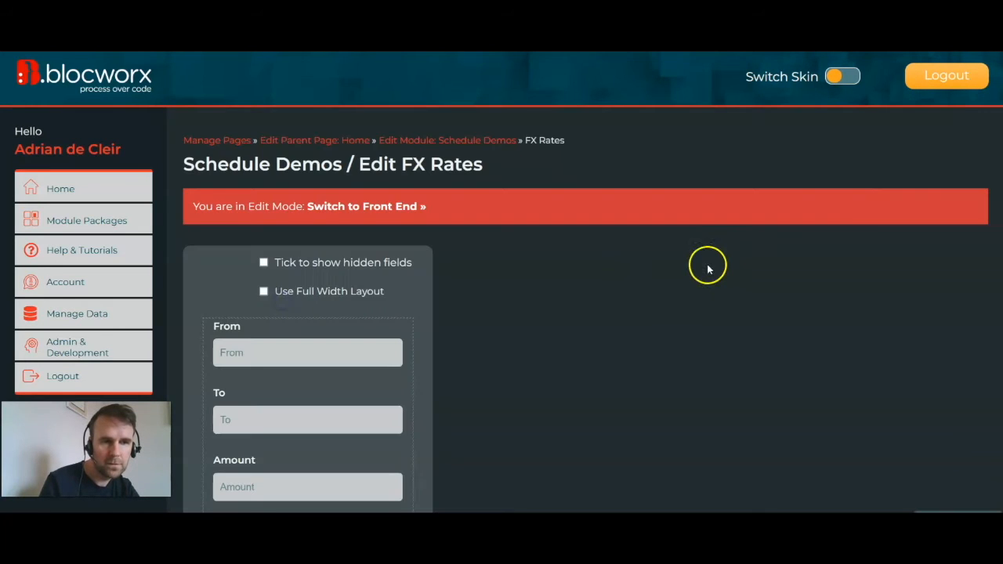
pyautogui.scroll(-20, 585, 314)
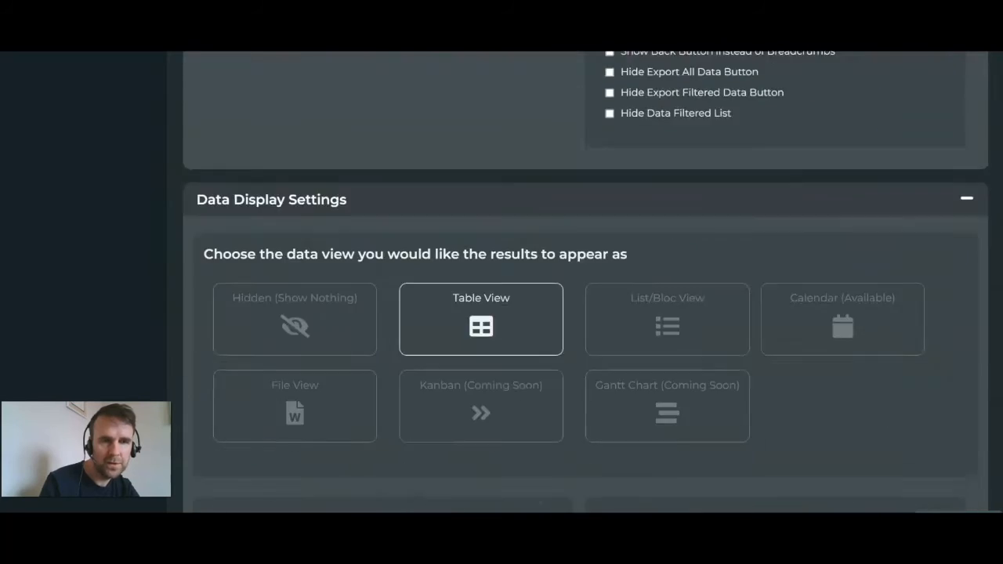
pyautogui.scroll(-5, 585, 314)
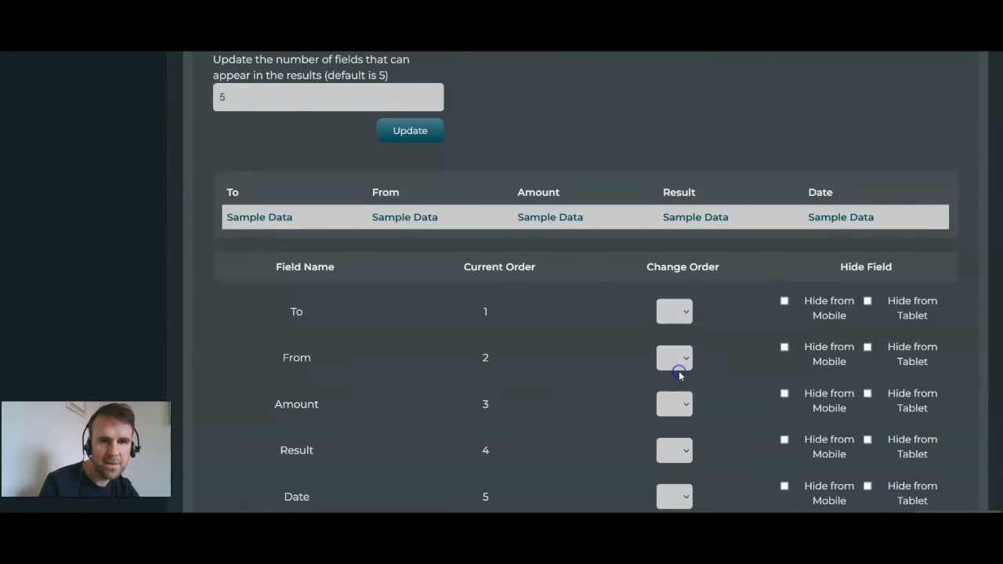
pyautogui.click(672, 357)
pyautogui.click(679, 399)
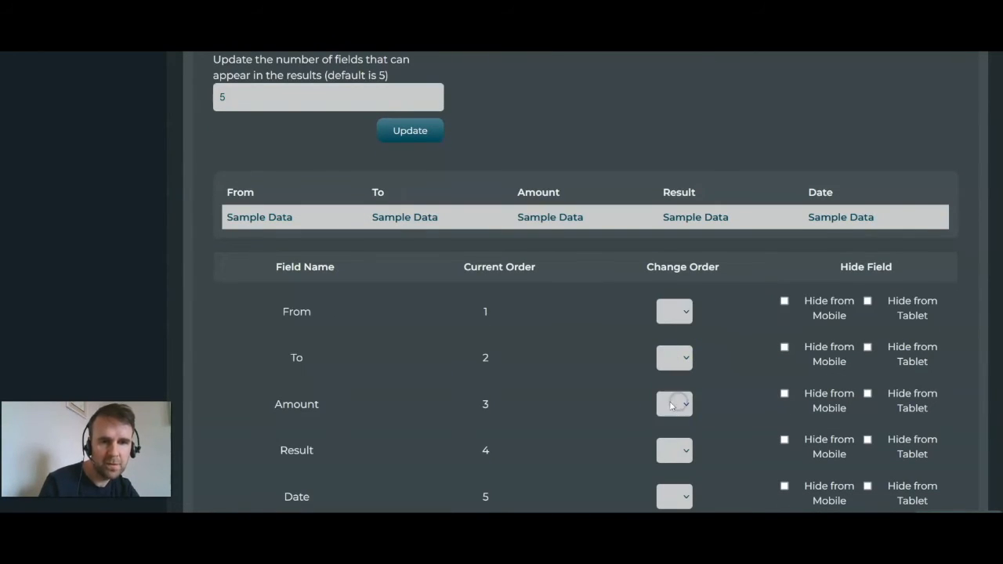
pyautogui.click(616, 411)
pyautogui.scroll(-3, 616, 413)
pyautogui.scroll(2, 615, 414)
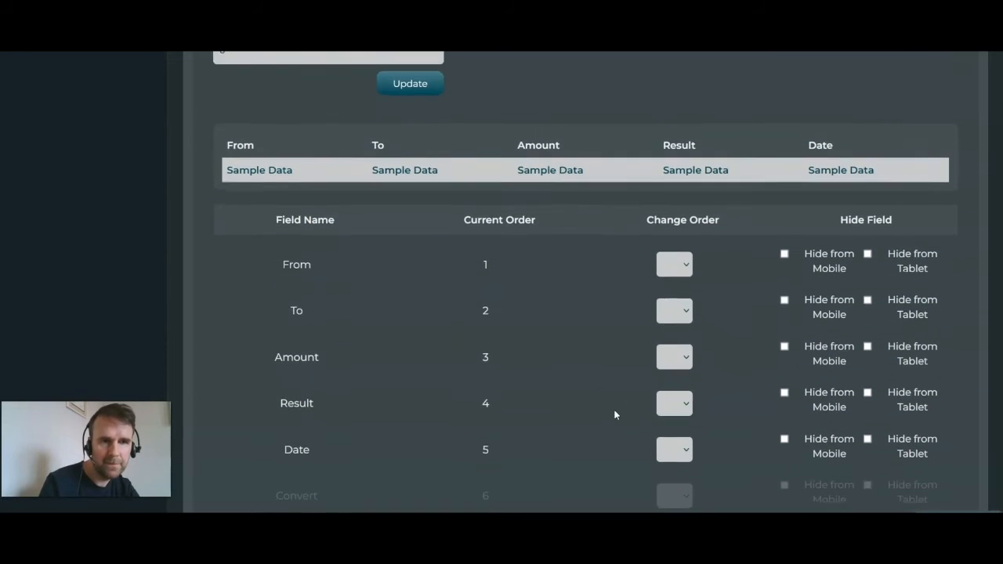
# Return to the FX Rates front end and review the column order in the results table
pyautogui.scroll(15, 615, 414)
pyautogui.click(353, 237)
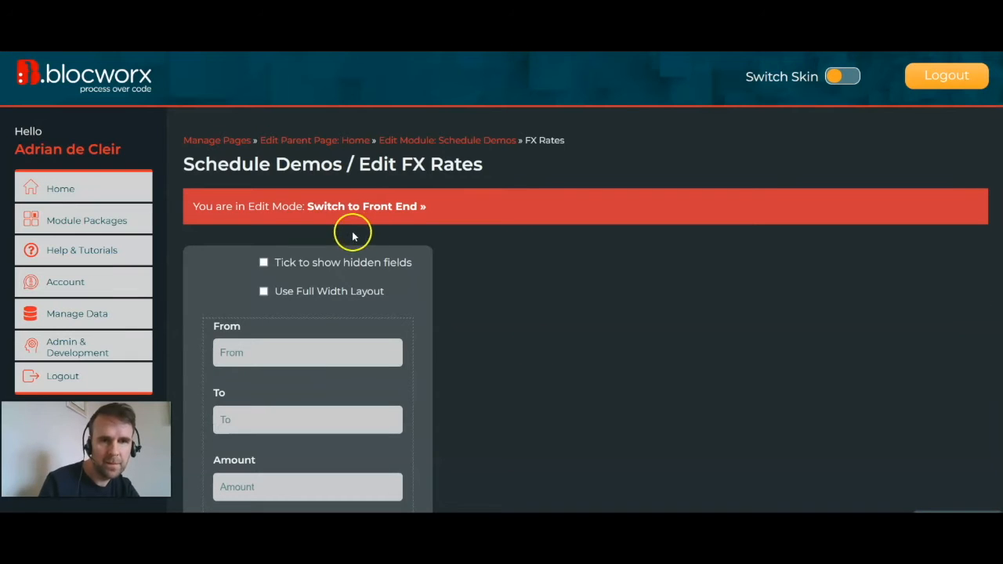
pyautogui.click(337, 207)
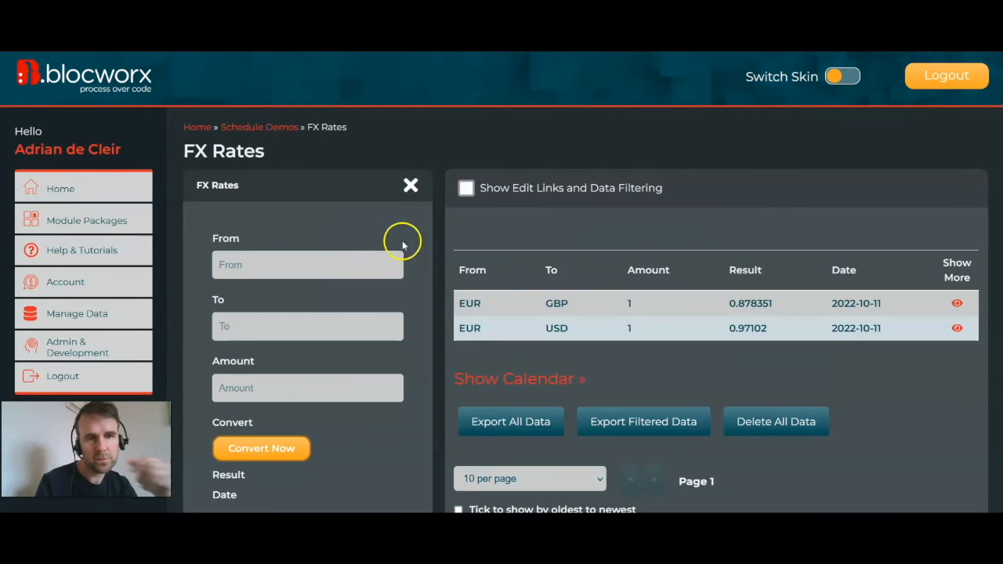
pyautogui.scroll(-1, 784, 321)
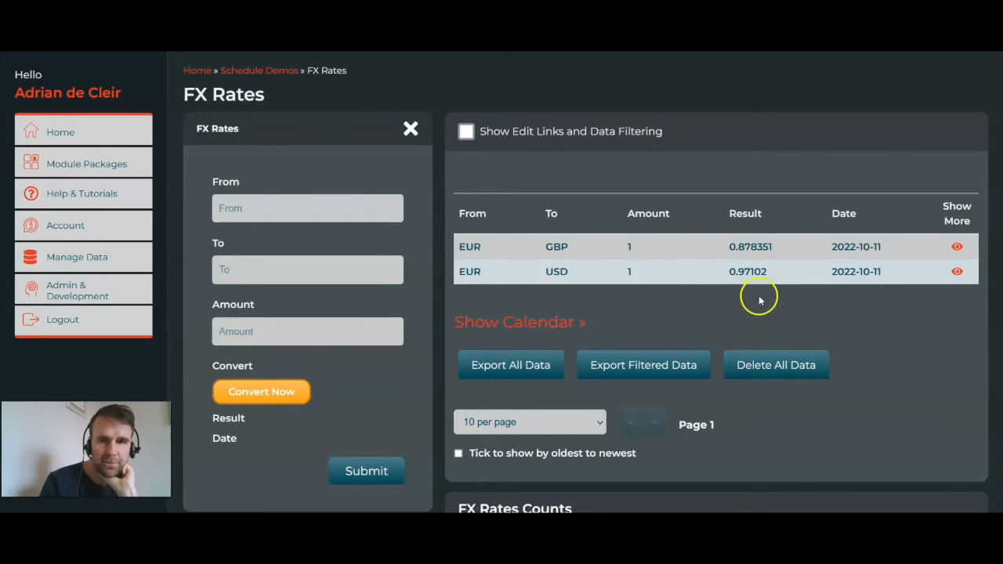
pyautogui.scroll(-1, 596, 263)
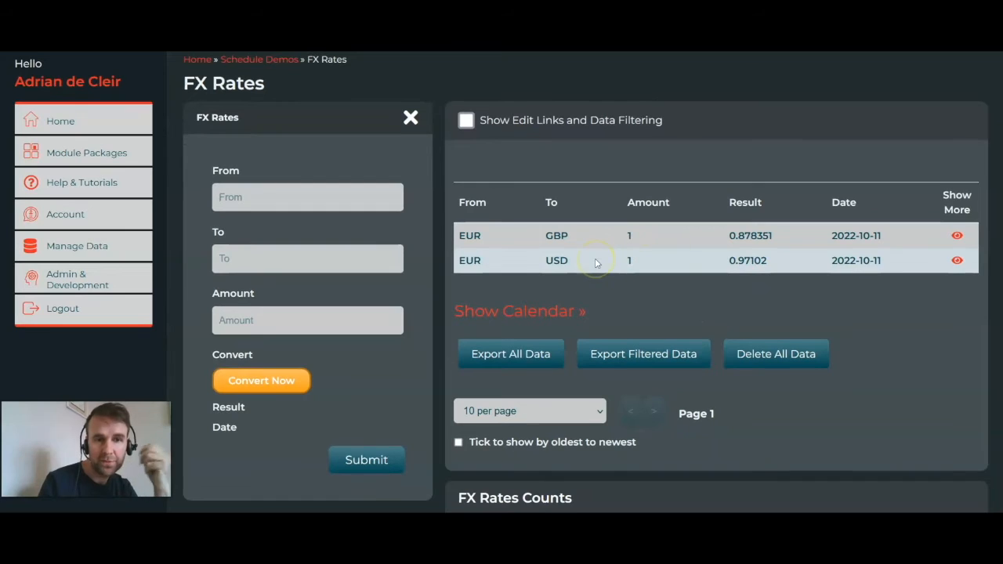
pyautogui.scroll(1, 595, 264)
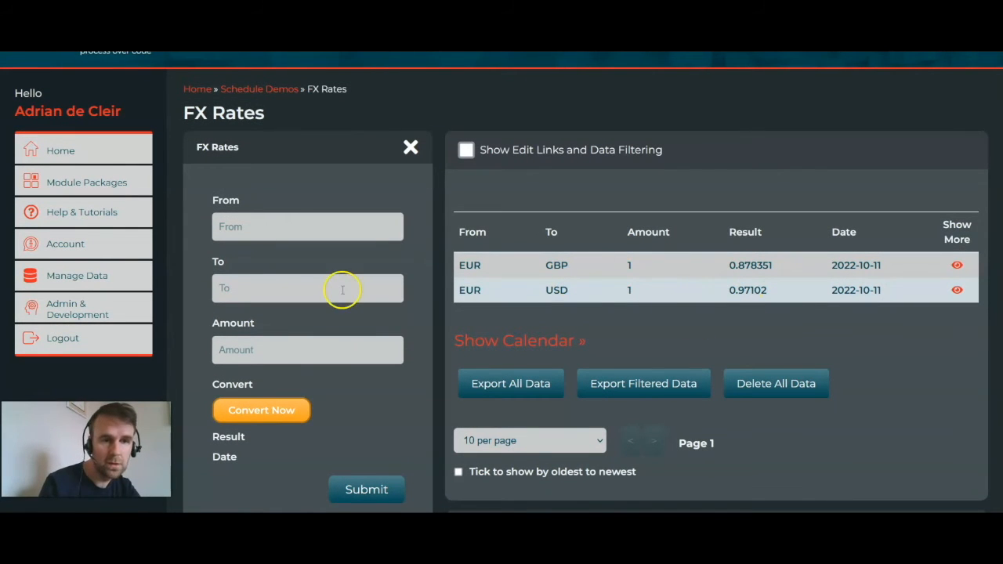
# Open the Schedule Demos module in edit mode and add a new bloc named Invoice
pyautogui.click(266, 95)
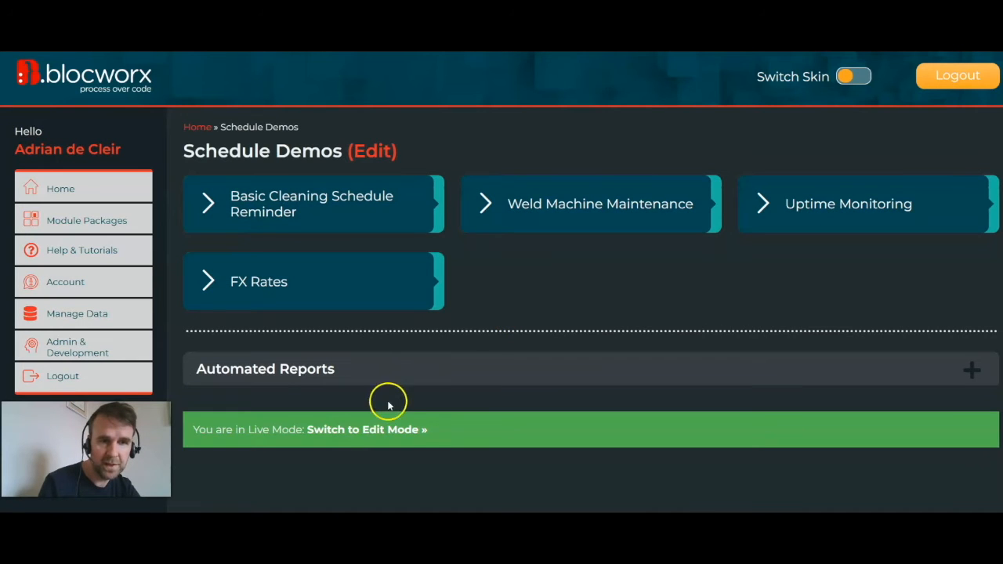
pyautogui.click(403, 433)
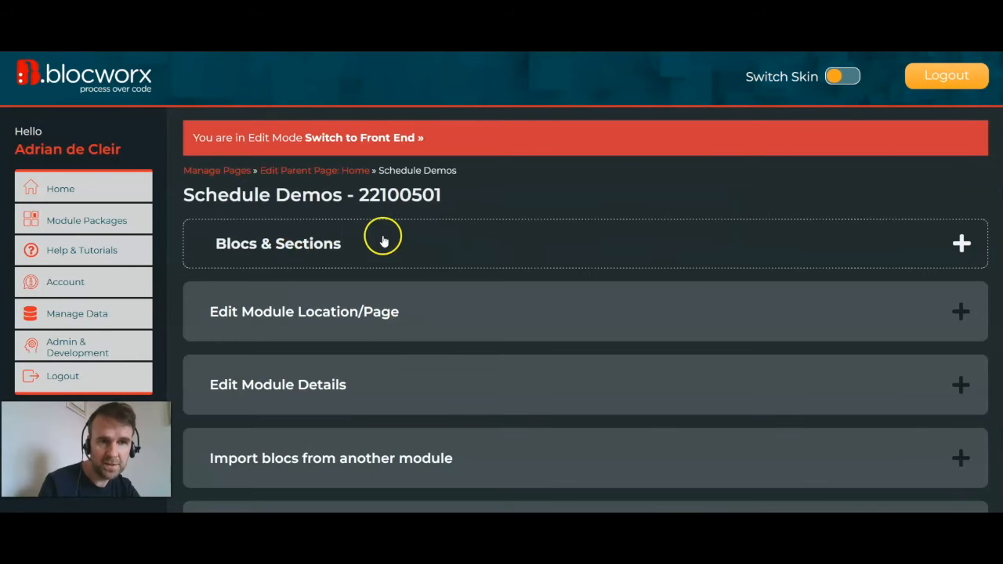
pyautogui.click(385, 243)
pyautogui.scroll(-3, 504, 384)
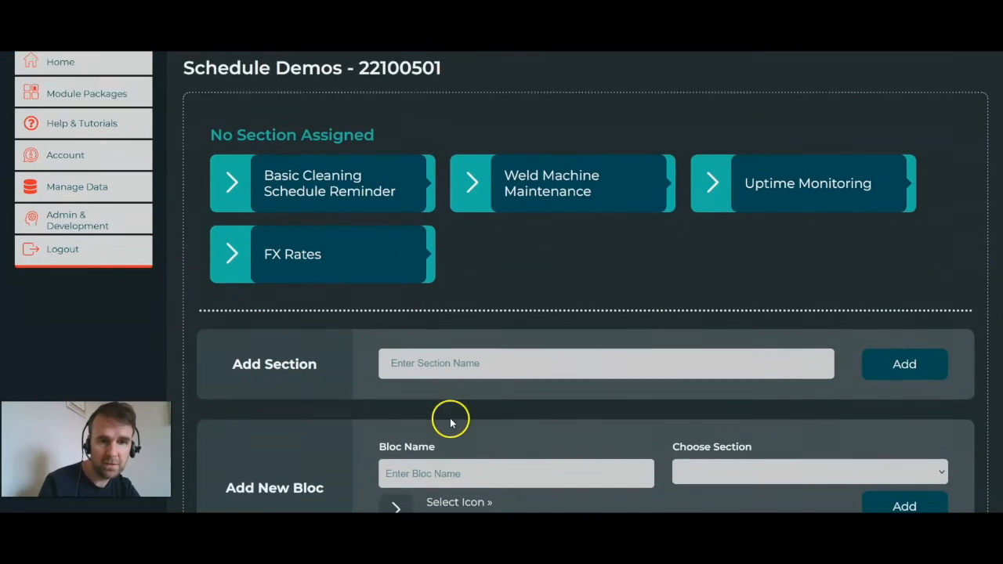
pyautogui.click(411, 421)
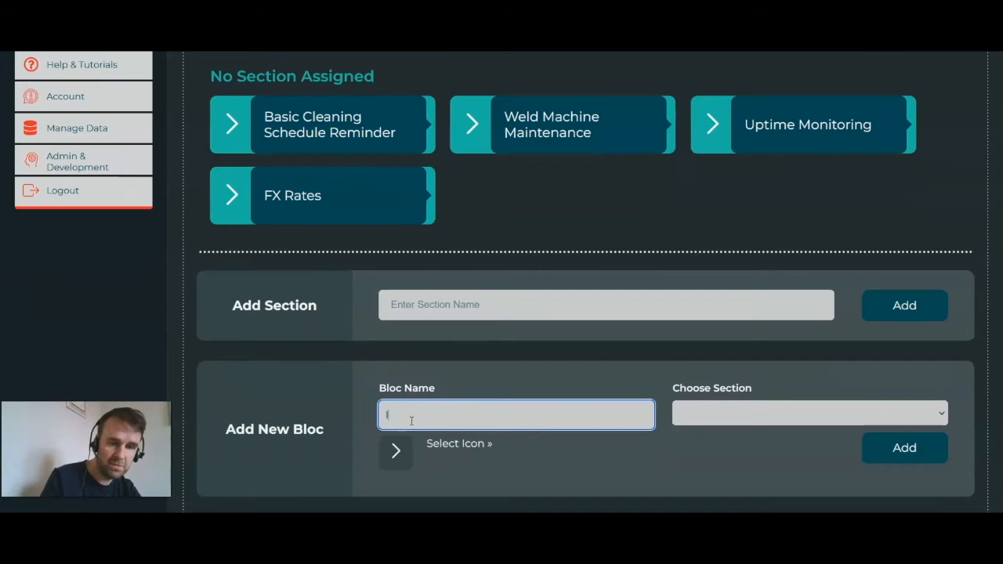
pyautogui.click(904, 447)
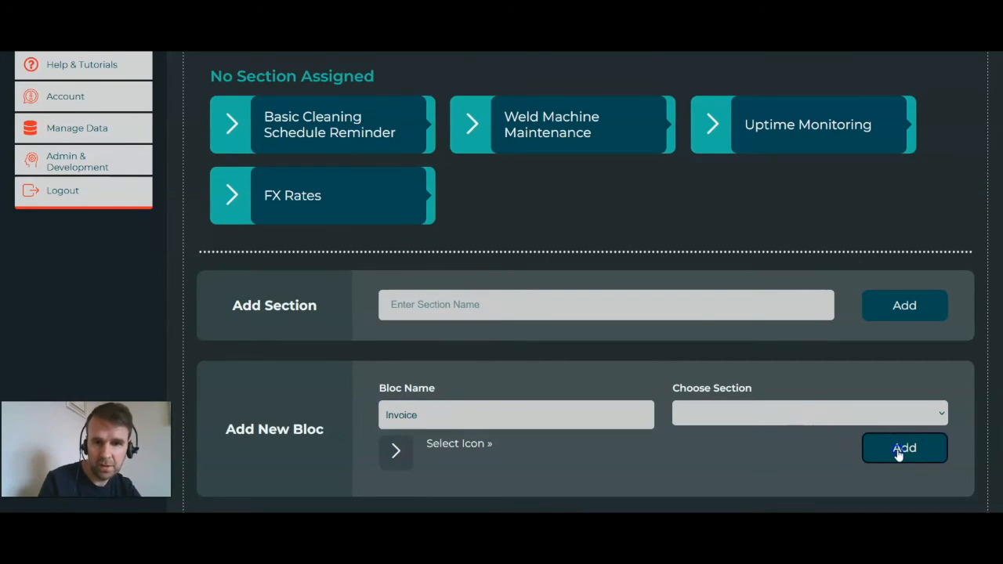
# Open the Invoice bloc for editing despite the live data warning and enable the full width layout
pyautogui.click(534, 210)
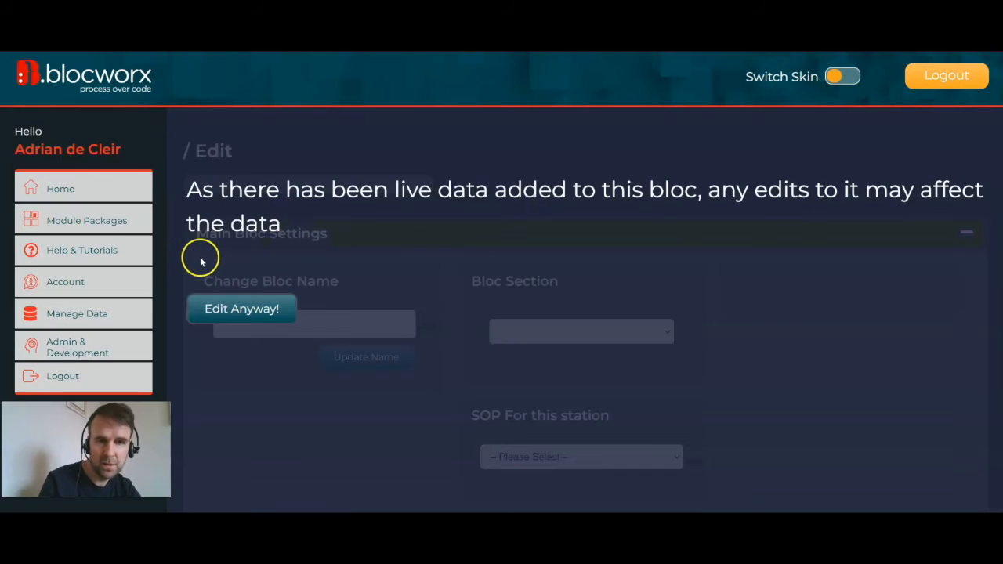
pyautogui.click(251, 314)
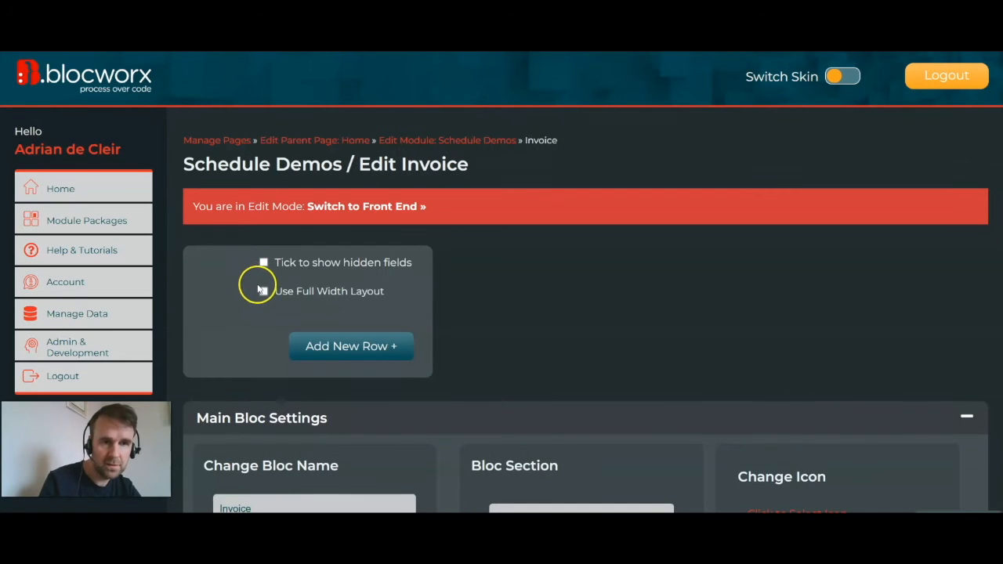
pyautogui.click(263, 292)
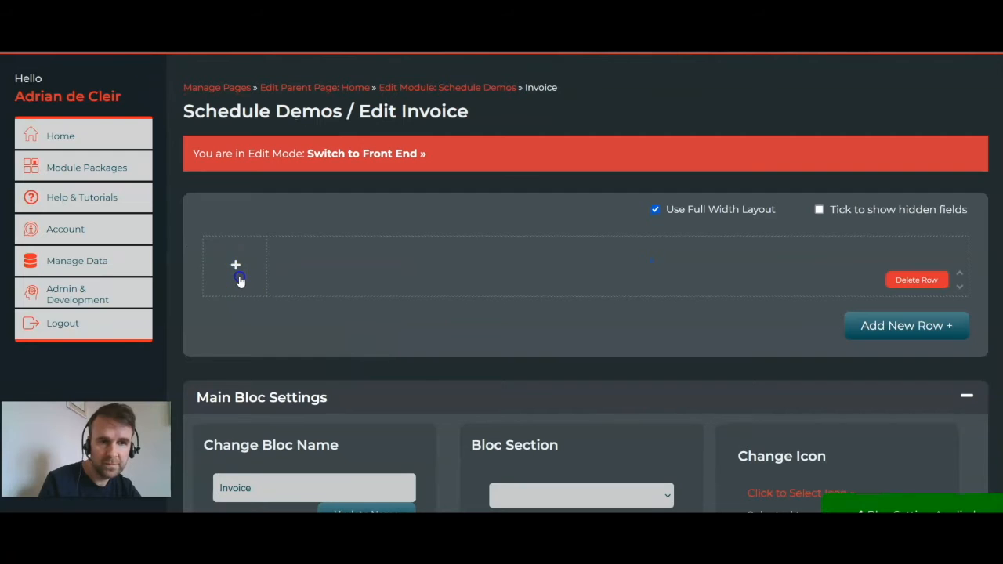
# Add an item with a width of 4/12ths (1 Third Size) to the Invoice bloc's row
pyautogui.click(236, 267)
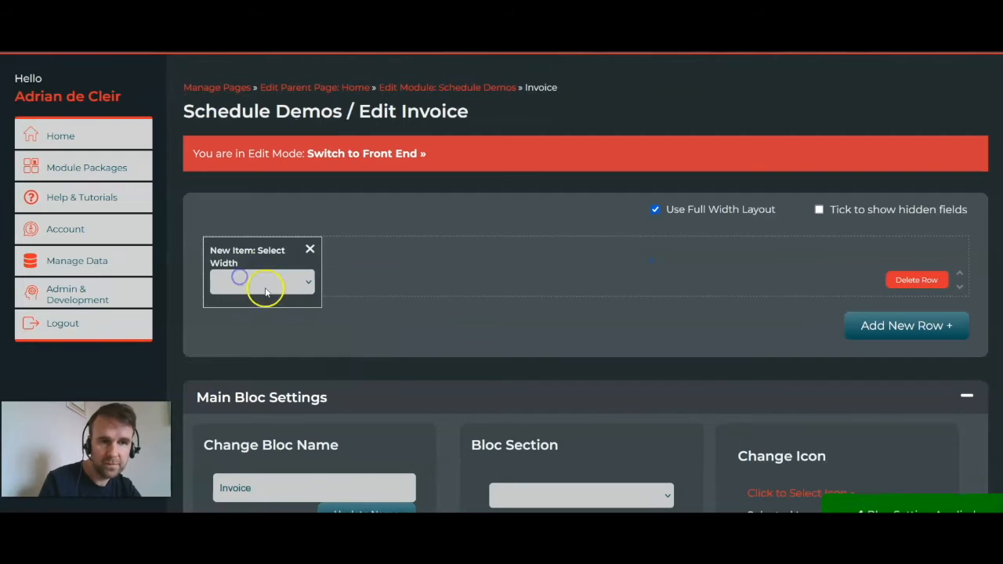
pyautogui.click(272, 292)
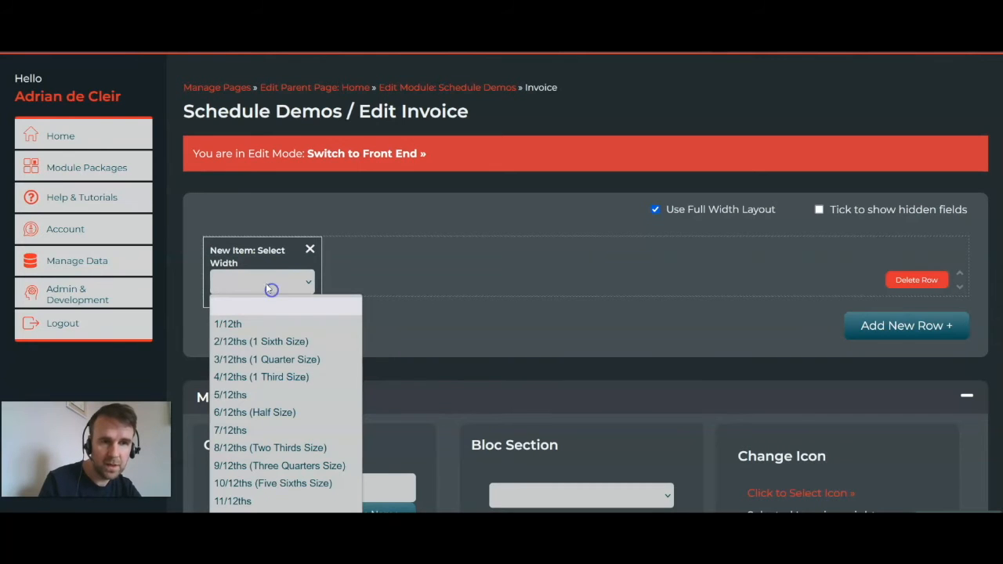
pyautogui.click(263, 377)
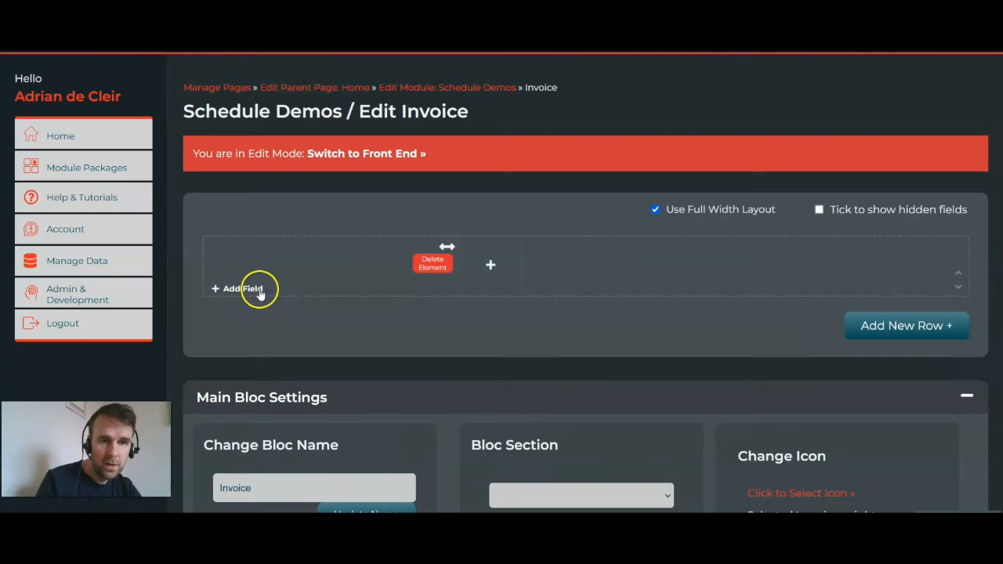
# Add a mixed case text field named Amount to the one-third-width item
pyautogui.click(245, 289)
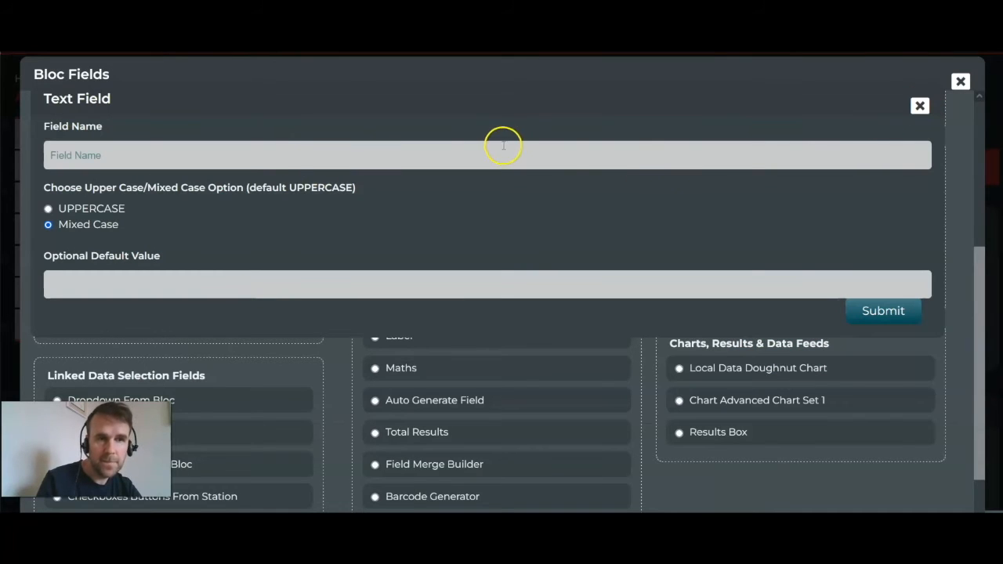
pyautogui.click(568, 155)
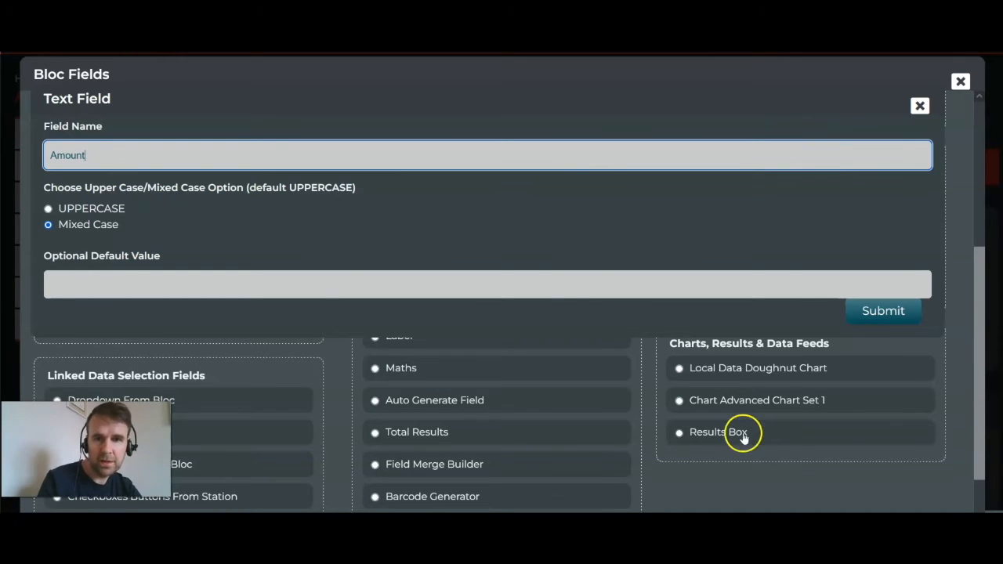
pyautogui.click(897, 311)
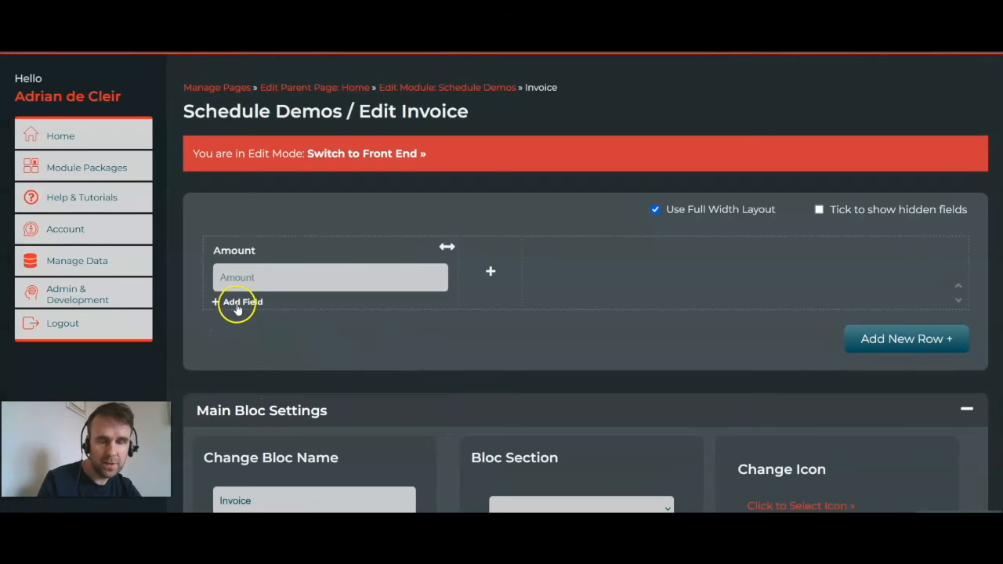
# Add a second text field named Pound Value below the Amount field
pyautogui.click(237, 304)
pyautogui.click(366, 142)
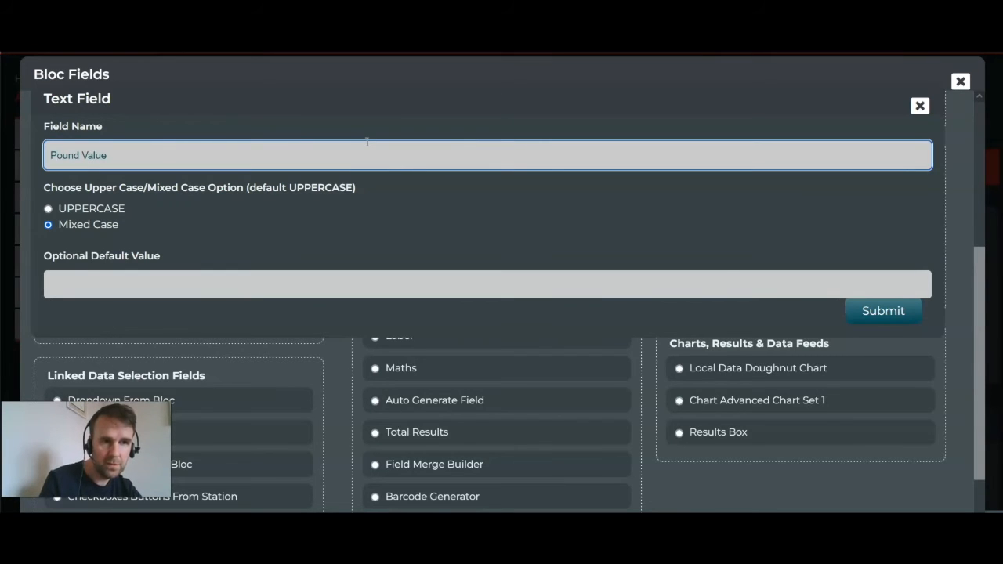
pyautogui.click(883, 312)
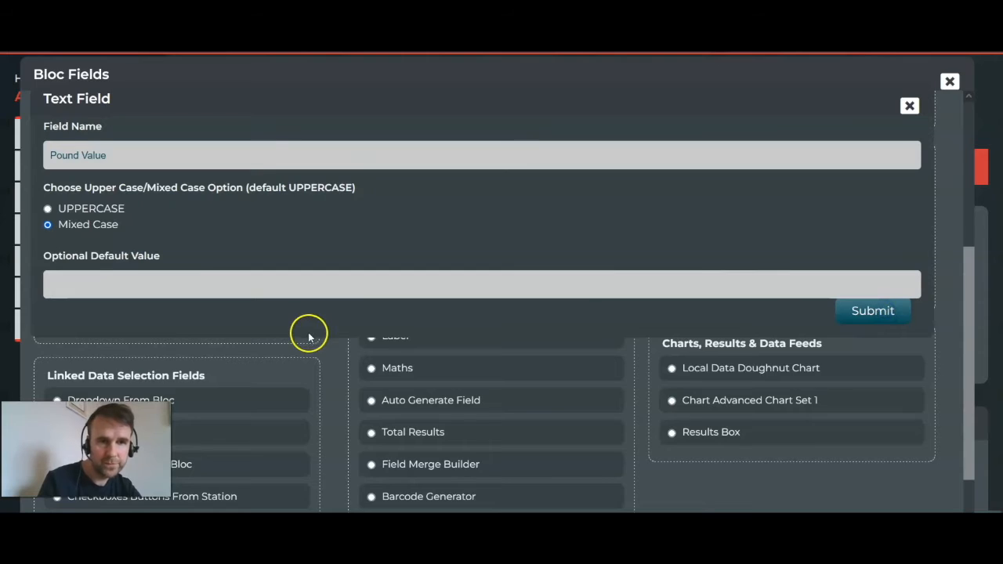
# Bring up the field options for Pound Value in the Invoice bloc
pyautogui.moveTo(307, 327)
pyautogui.scroll(-1, 148, 376)
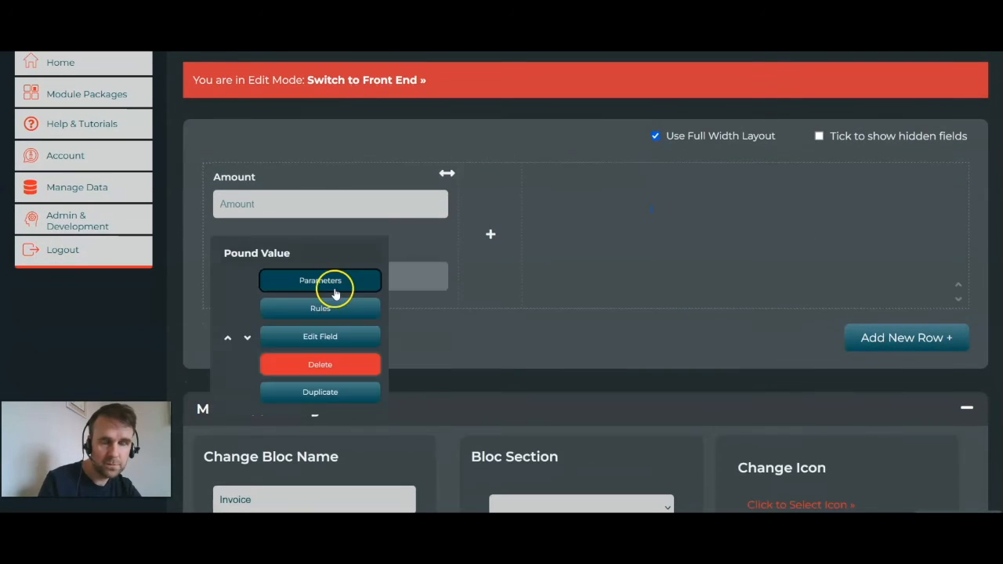
pyautogui.scroll(-1, 479, 342)
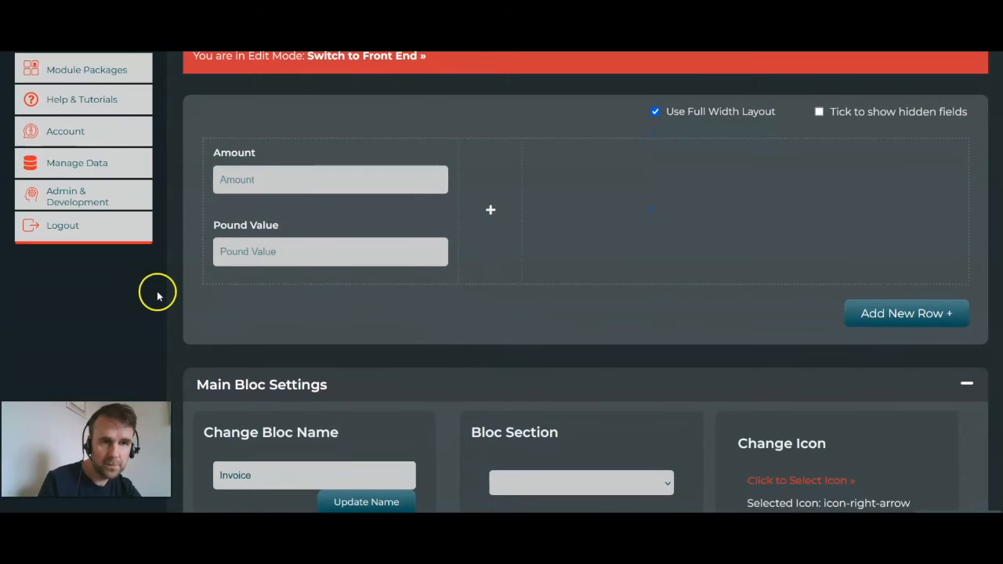
pyautogui.scroll(-1, 155, 295)
pyautogui.moveTo(269, 274)
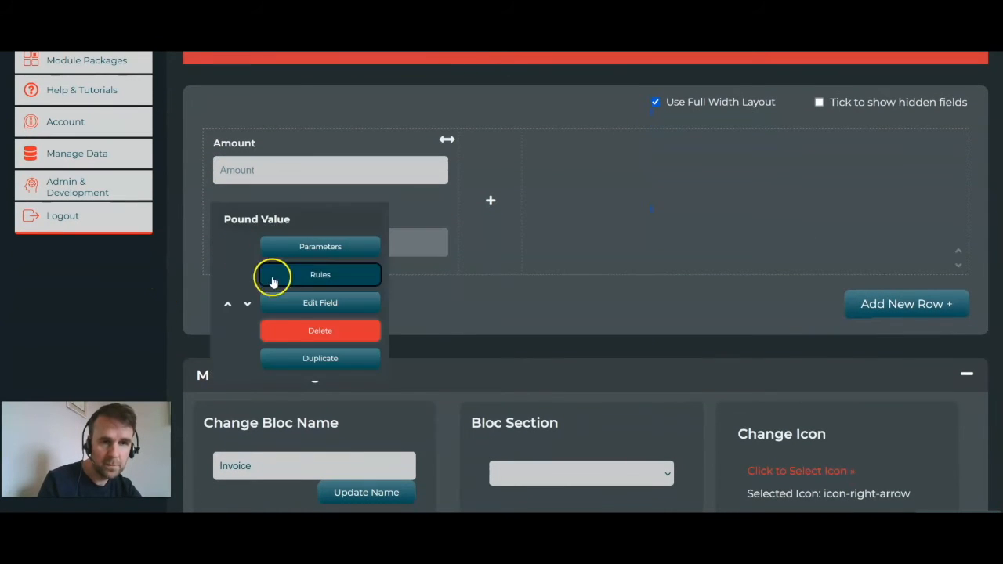
# Change the Pound Value field's type from Text Field to Plain Data Field
pyautogui.click(334, 311)
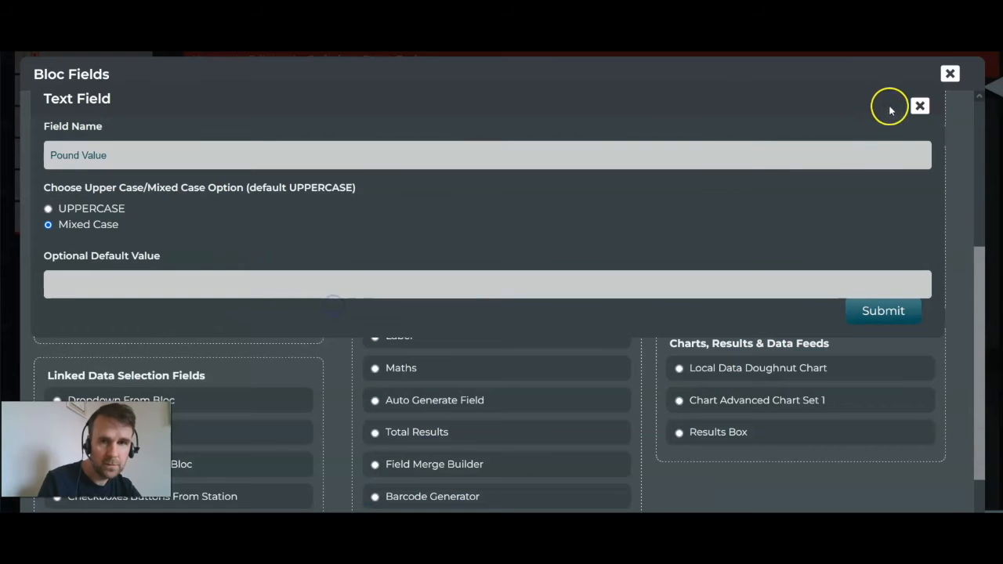
pyautogui.click(919, 104)
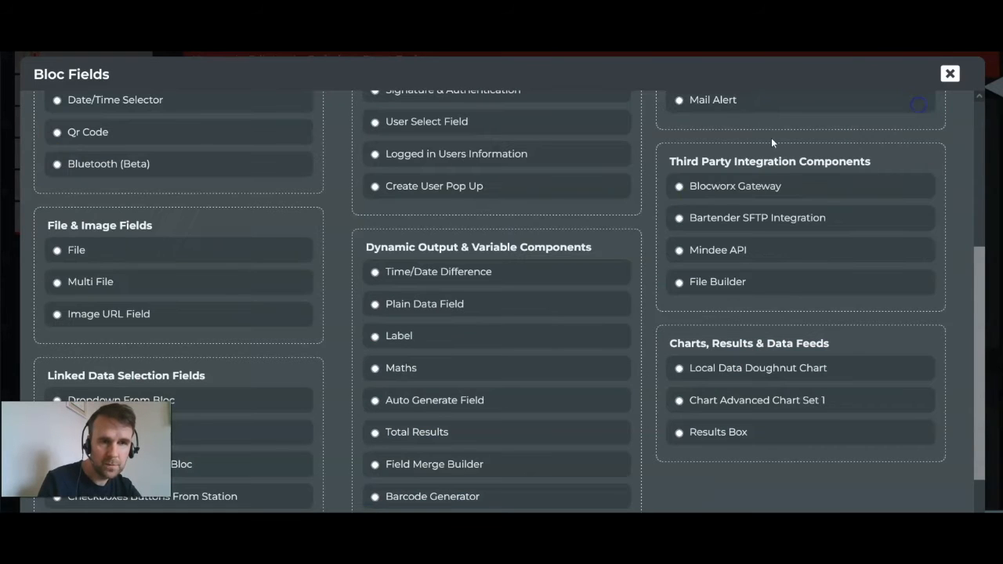
pyautogui.click(436, 303)
pyautogui.click(868, 303)
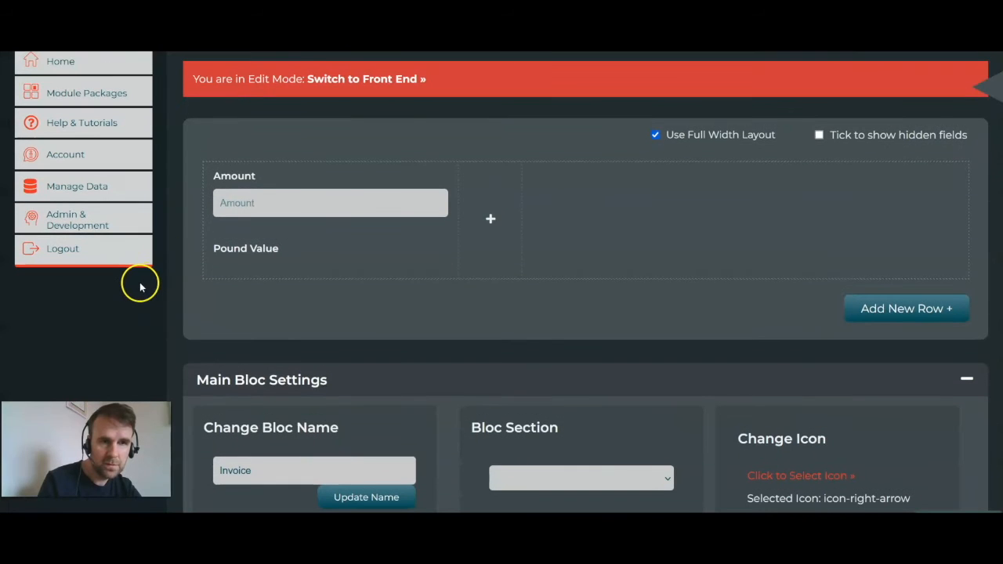
# Add a new 4/12ths (1 Third Size) element beside the column holding the Amount and Pound Value fields
pyautogui.scroll(-1, 139, 312)
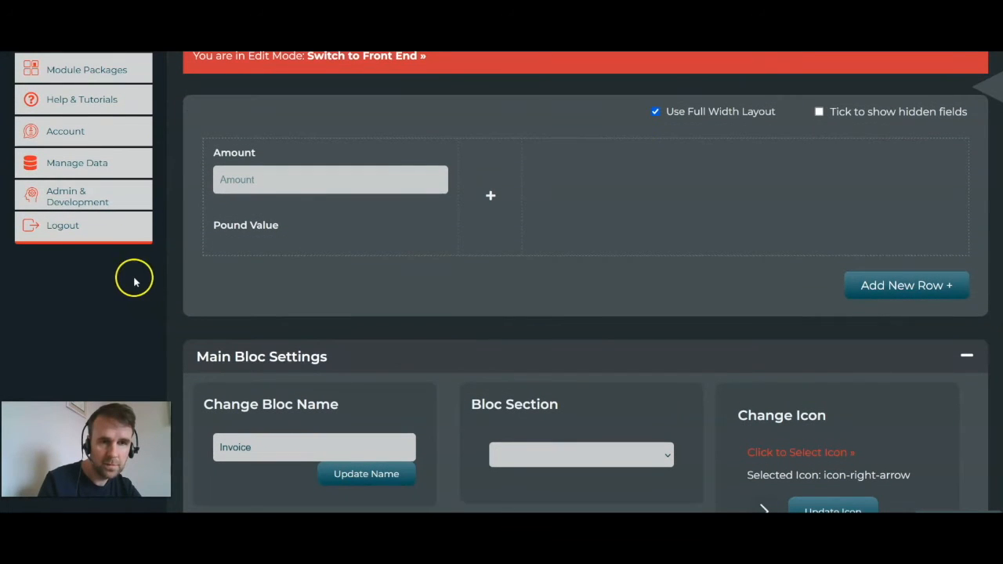
pyautogui.moveTo(273, 165)
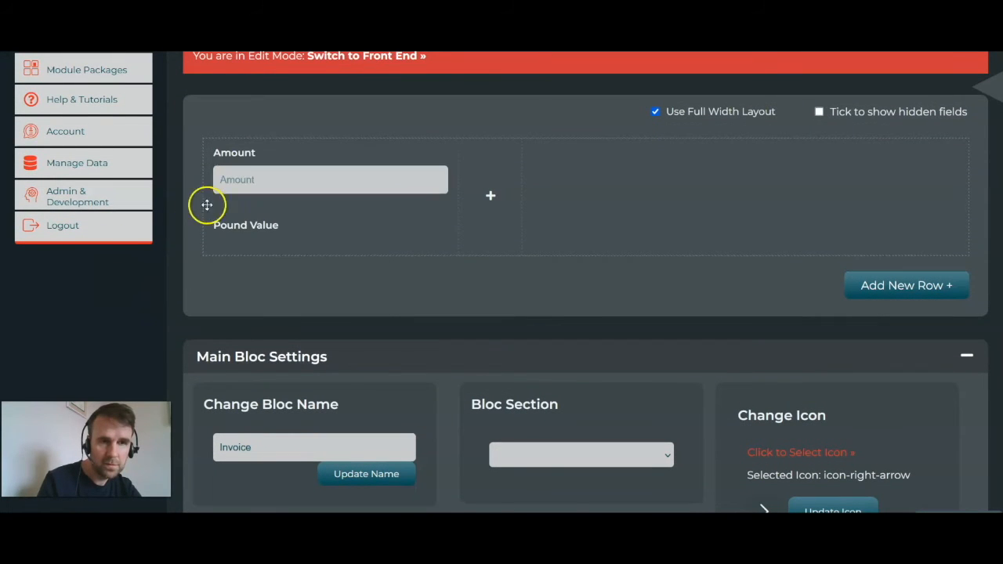
pyautogui.click(504, 193)
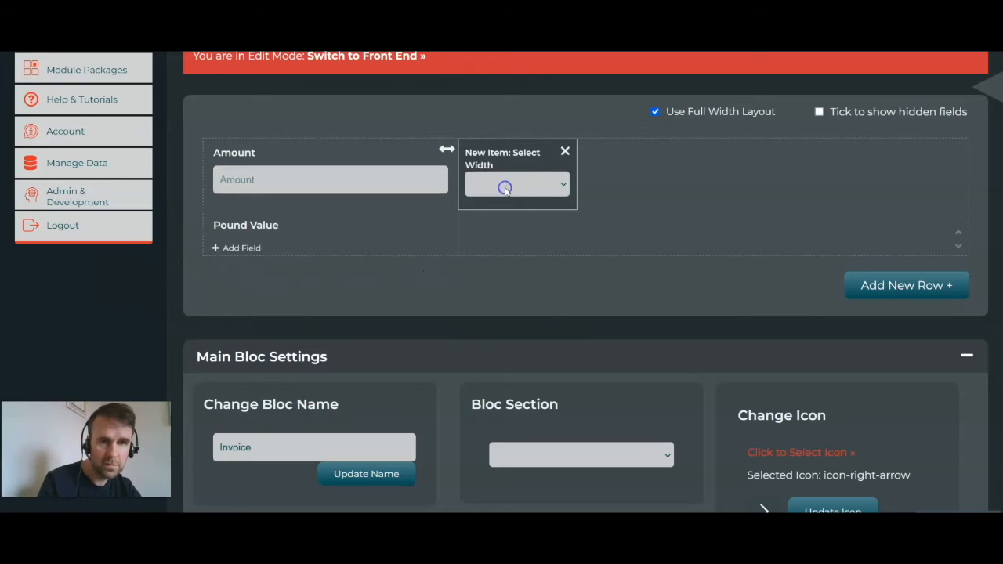
pyautogui.click(537, 186)
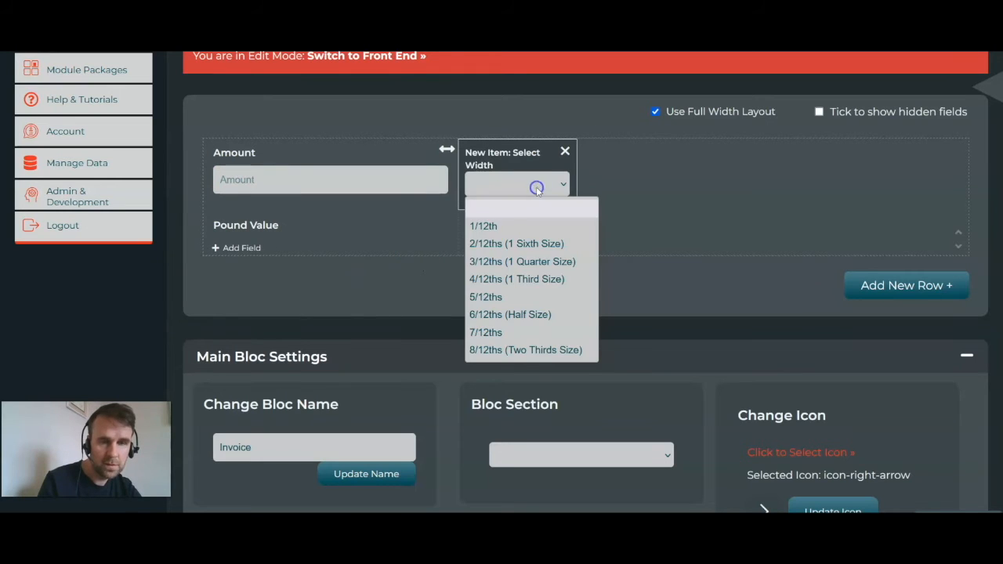
pyautogui.click(527, 280)
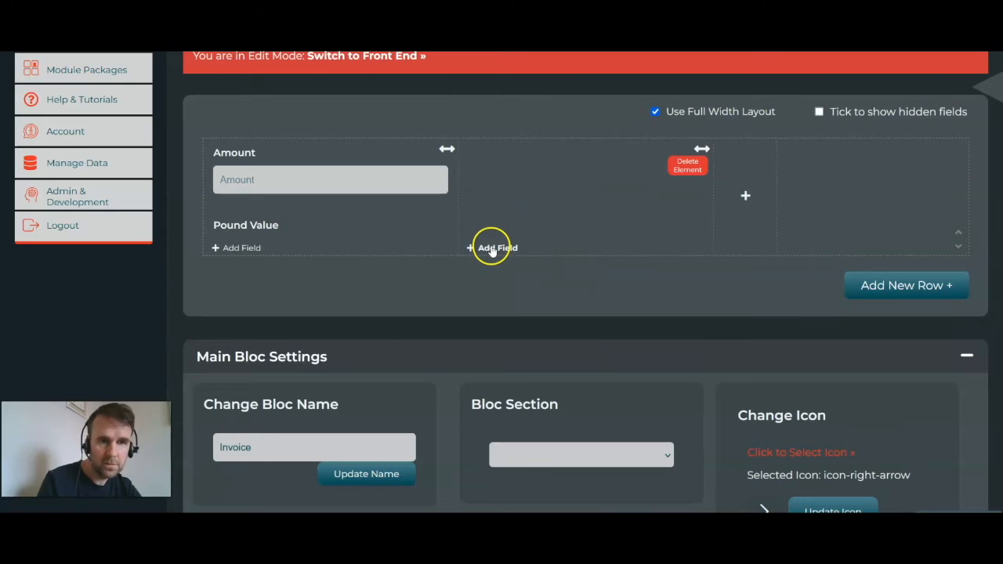
# Change the Pound Value field's type to Text Field with the Mixed Case option
pyautogui.moveTo(280, 225)
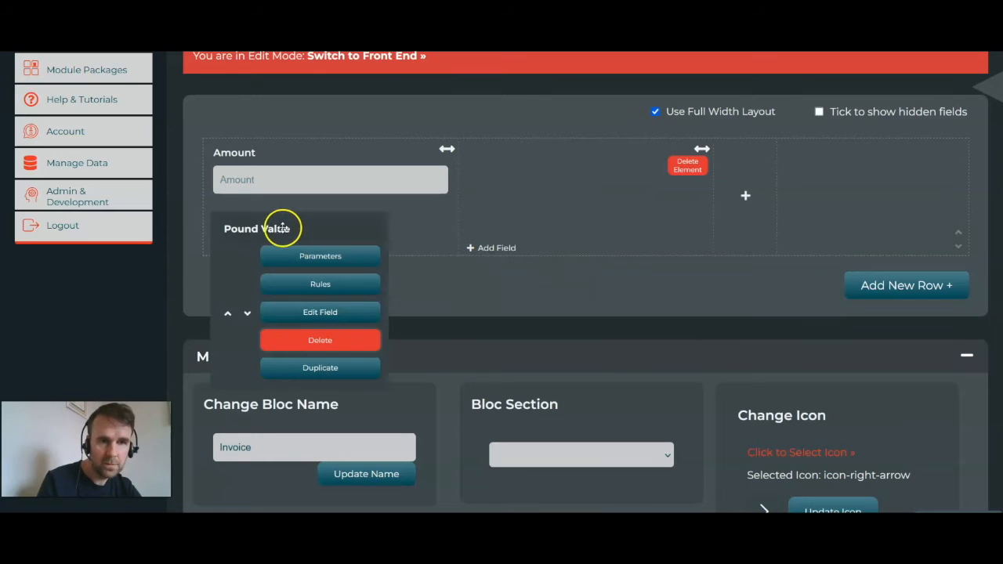
pyautogui.click(345, 313)
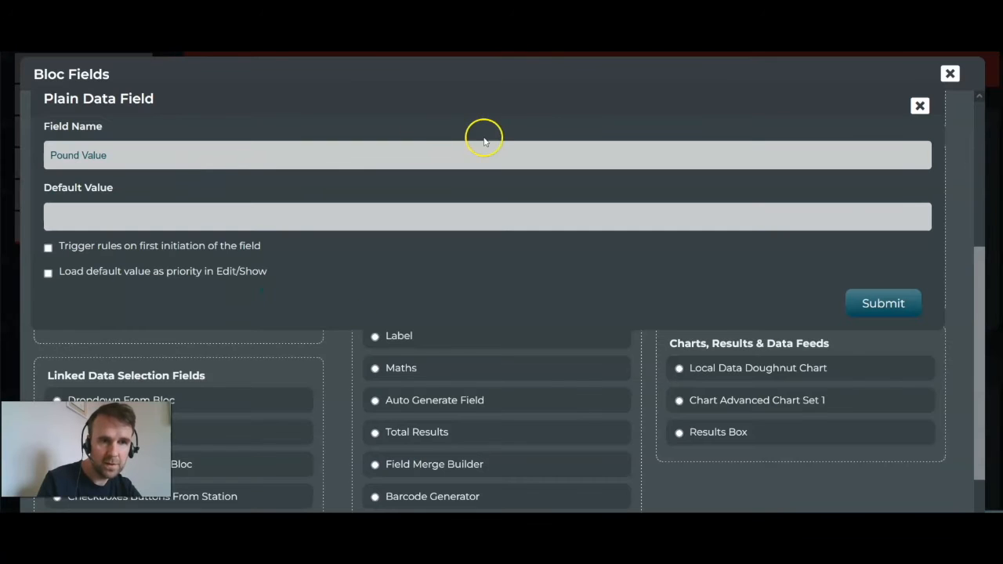
pyautogui.click(919, 105)
pyautogui.scroll(5, 352, 227)
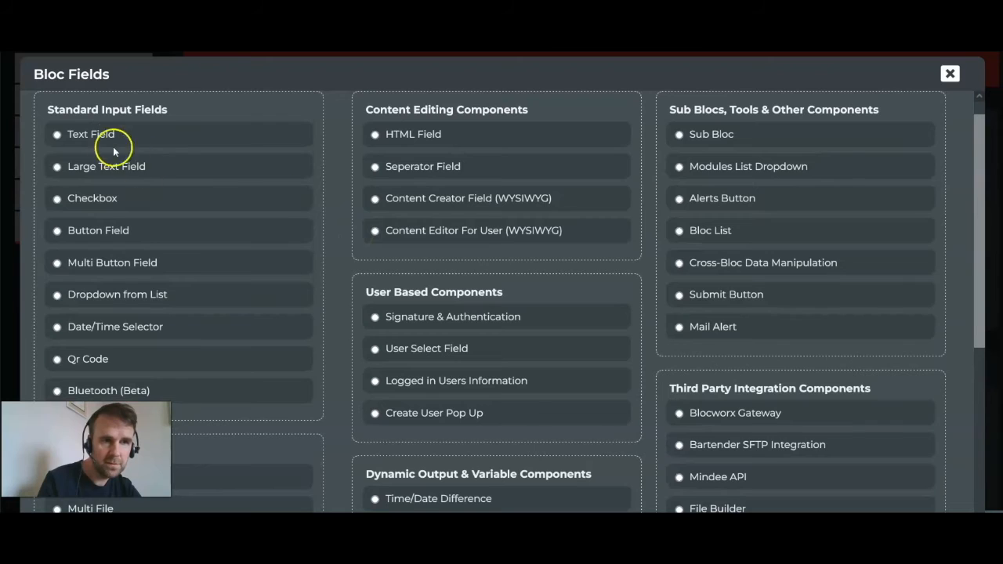
pyautogui.click(102, 134)
pyautogui.click(879, 315)
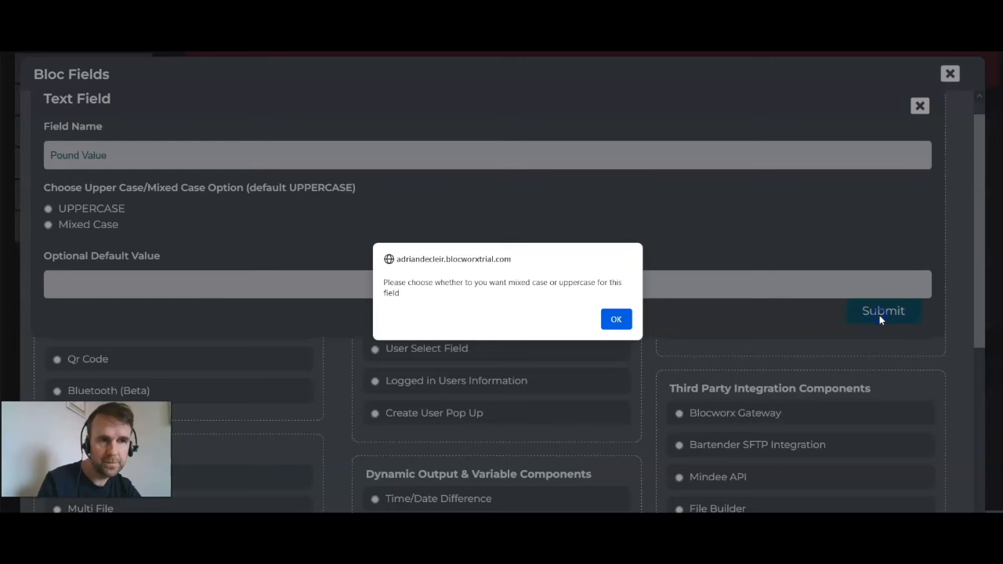
pyautogui.click(616, 320)
pyautogui.click(95, 226)
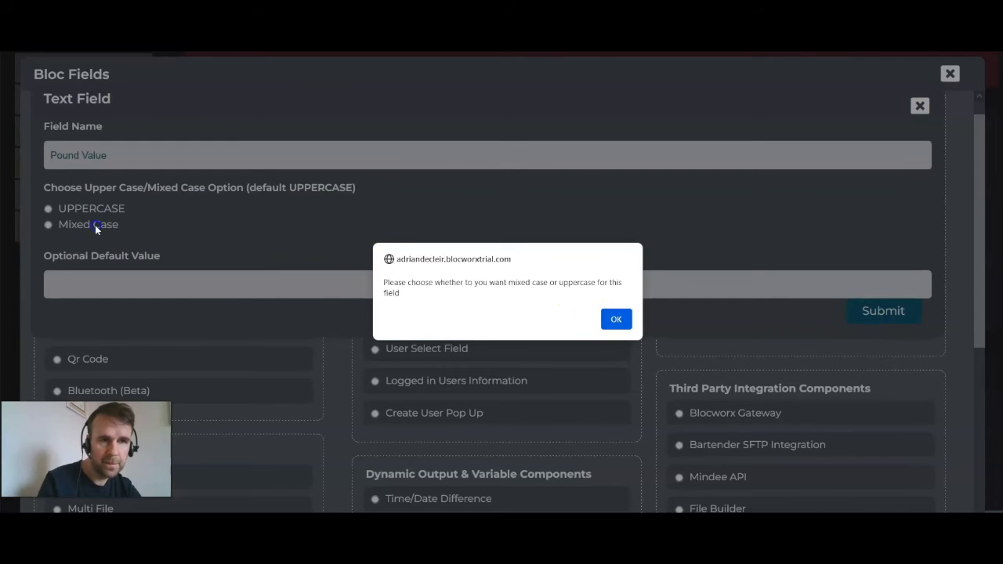
pyautogui.click(624, 321)
pyautogui.click(47, 225)
pyautogui.click(880, 314)
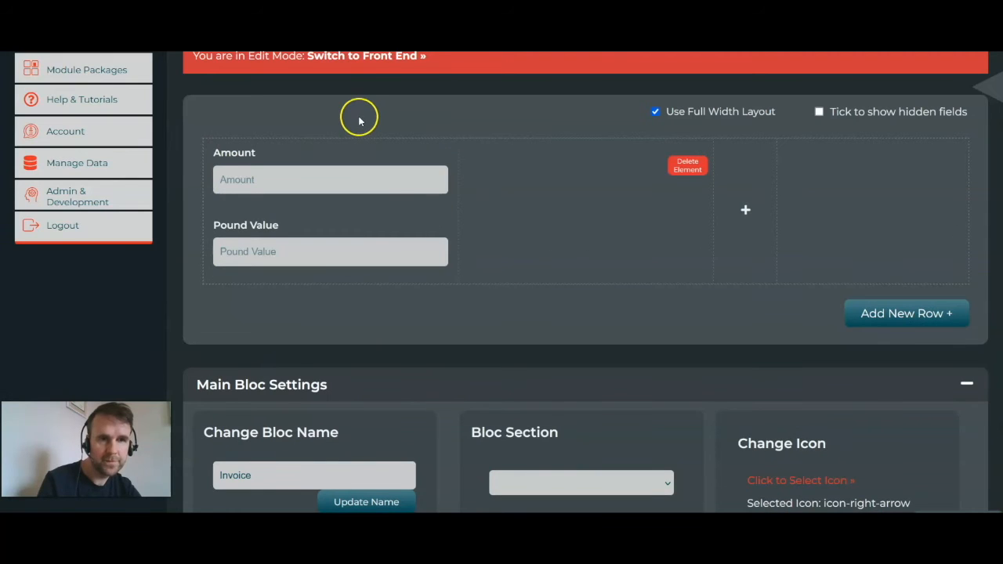
pyautogui.scroll(1, 354, 117)
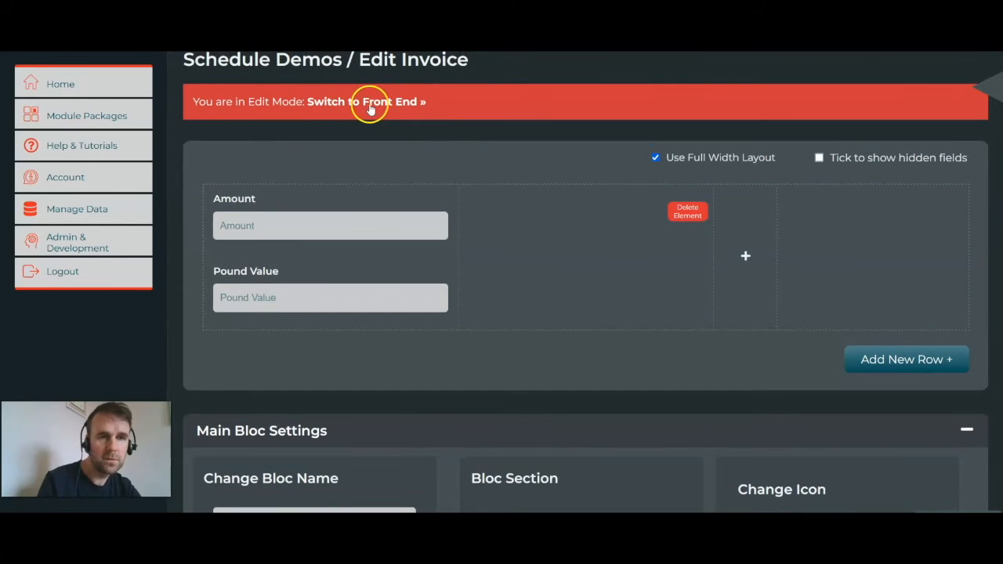
pyautogui.moveTo(285, 229)
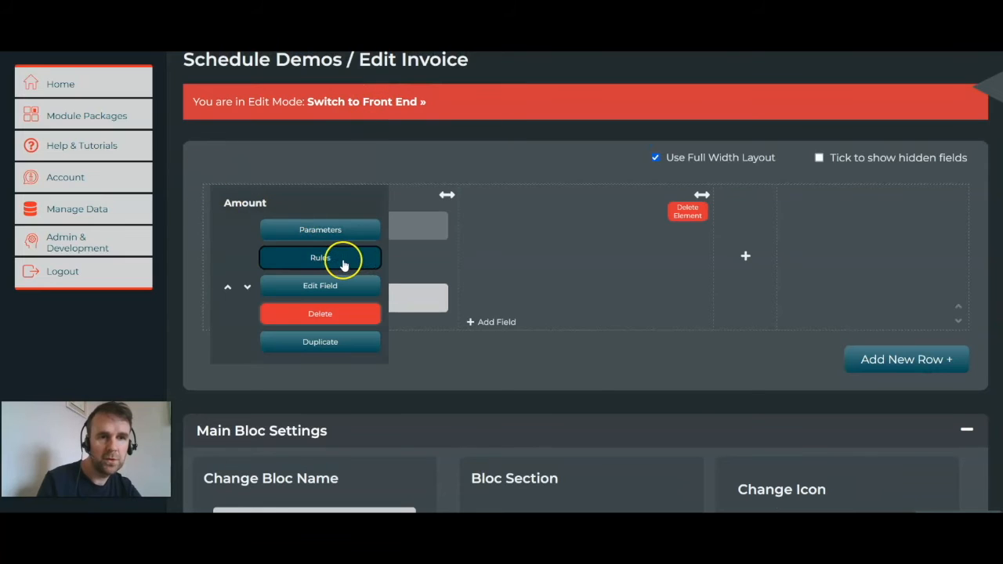
pyautogui.click(493, 323)
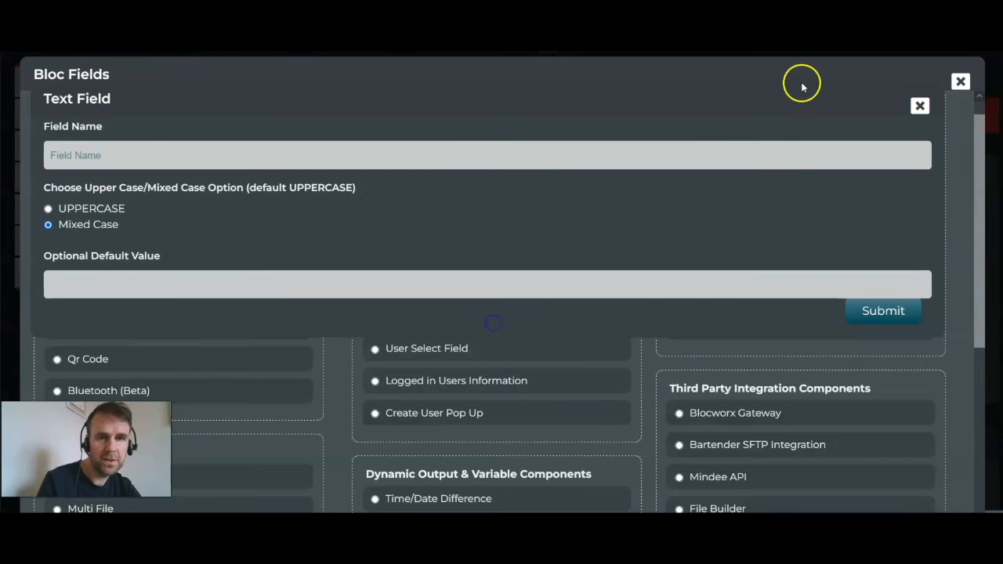
pyautogui.click(922, 106)
pyautogui.click(961, 82)
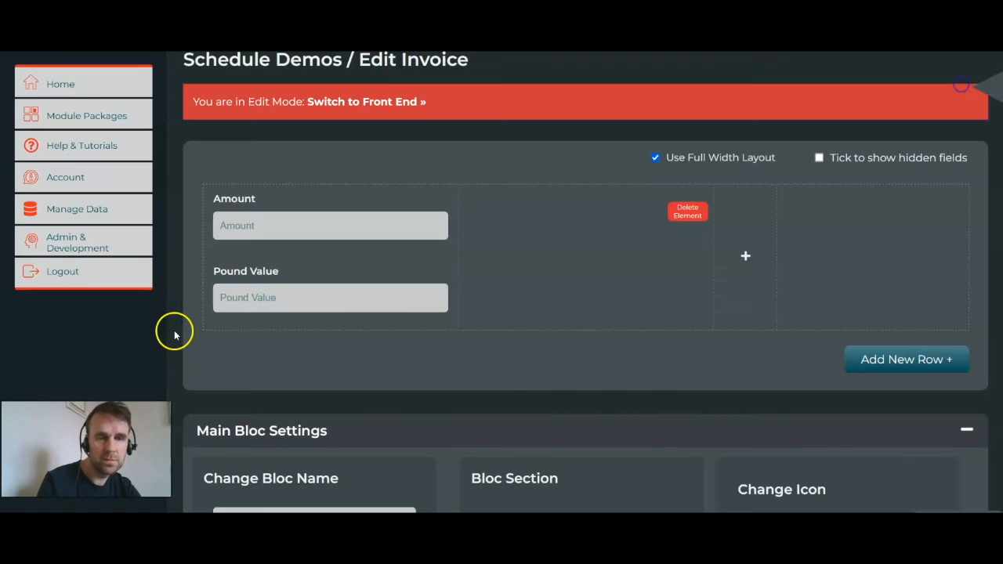
# Duplicate the Pound Value field within its column
pyautogui.scroll(-2, 174, 335)
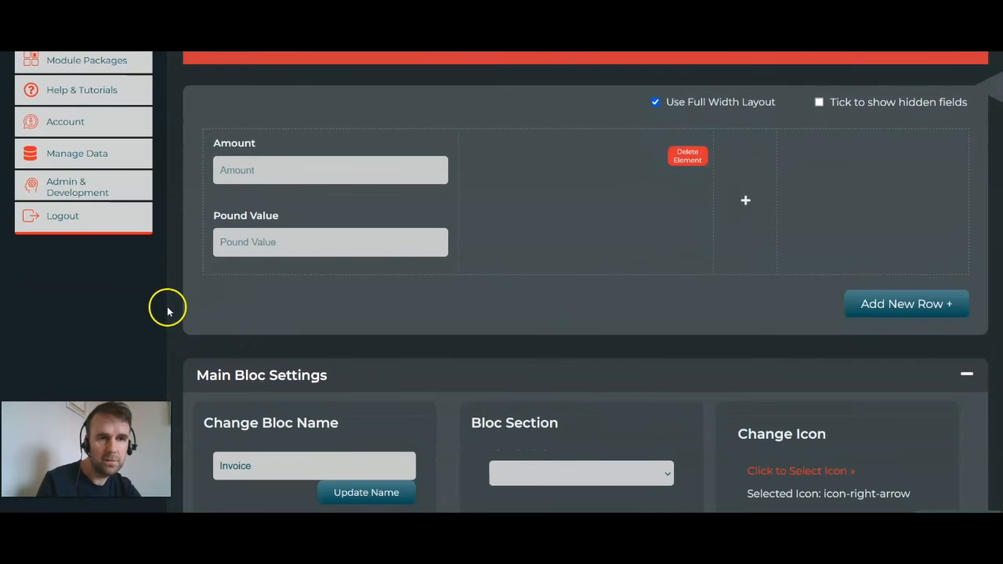
pyautogui.scroll(-1, 174, 307)
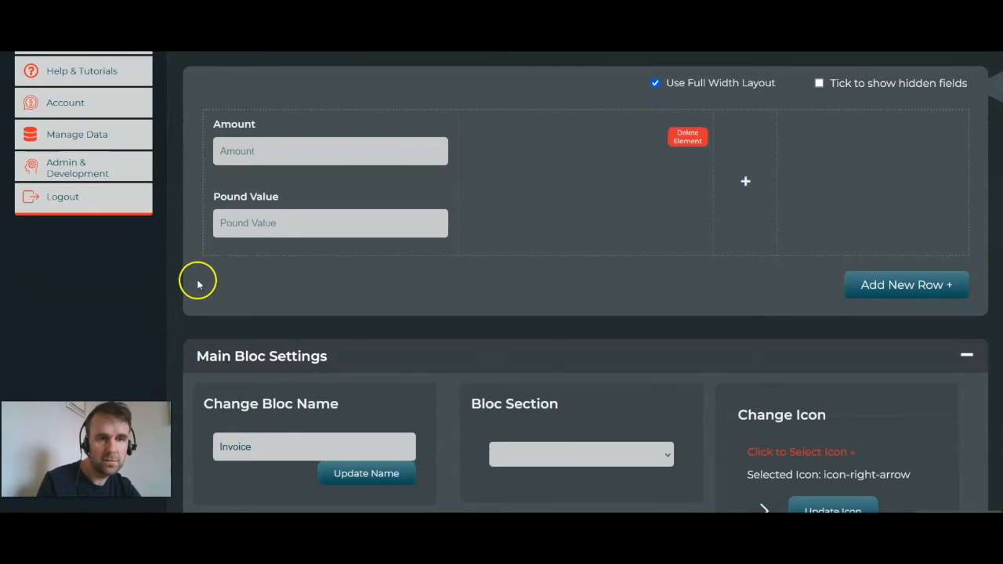
pyautogui.moveTo(499, 213)
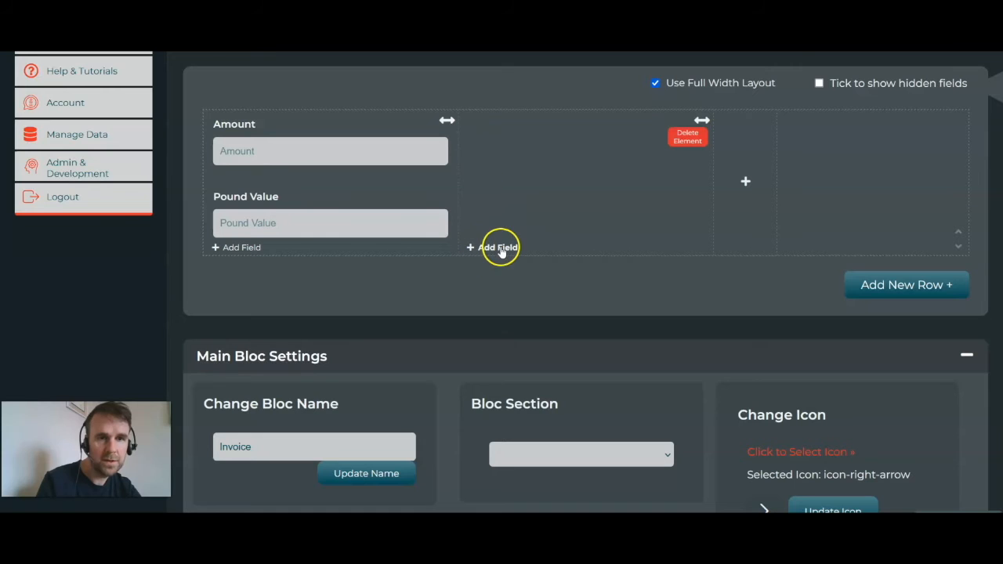
pyautogui.moveTo(260, 224)
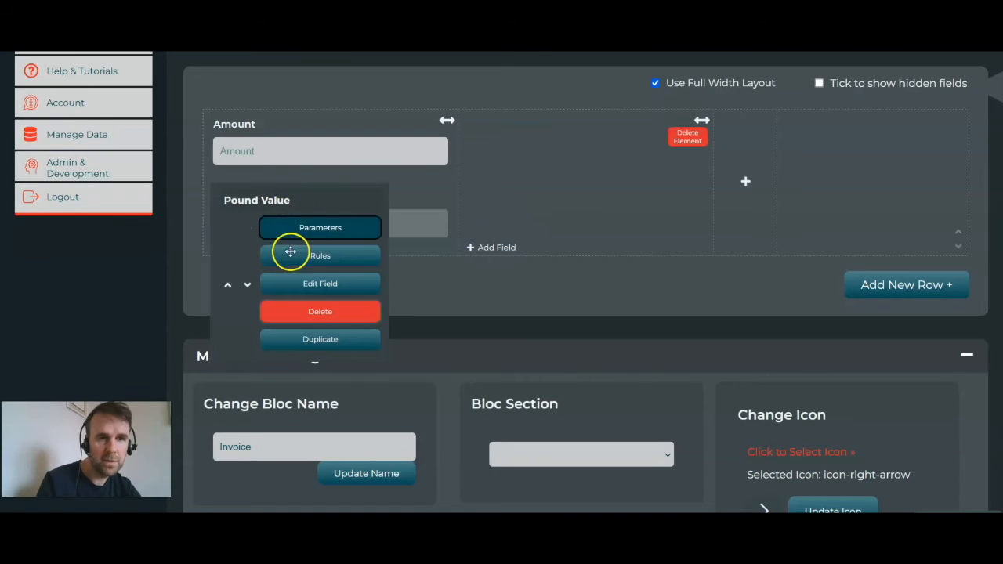
pyautogui.click(345, 339)
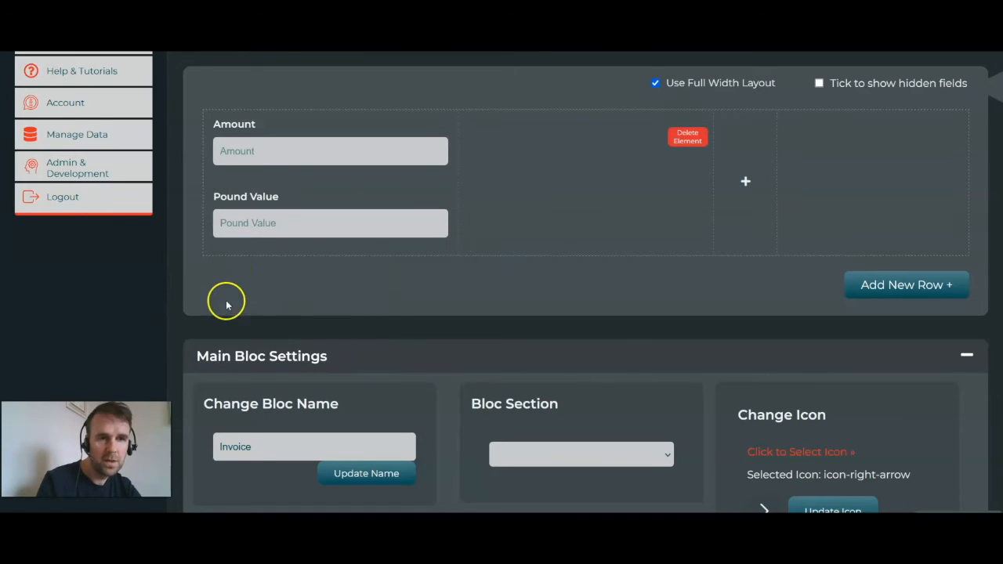
# Rename the duplicated Pound Value field as USD Value
pyautogui.moveTo(280, 287)
pyautogui.click(342, 356)
pyautogui.tripleClick(184, 155)
pyautogui.write('USD Value')
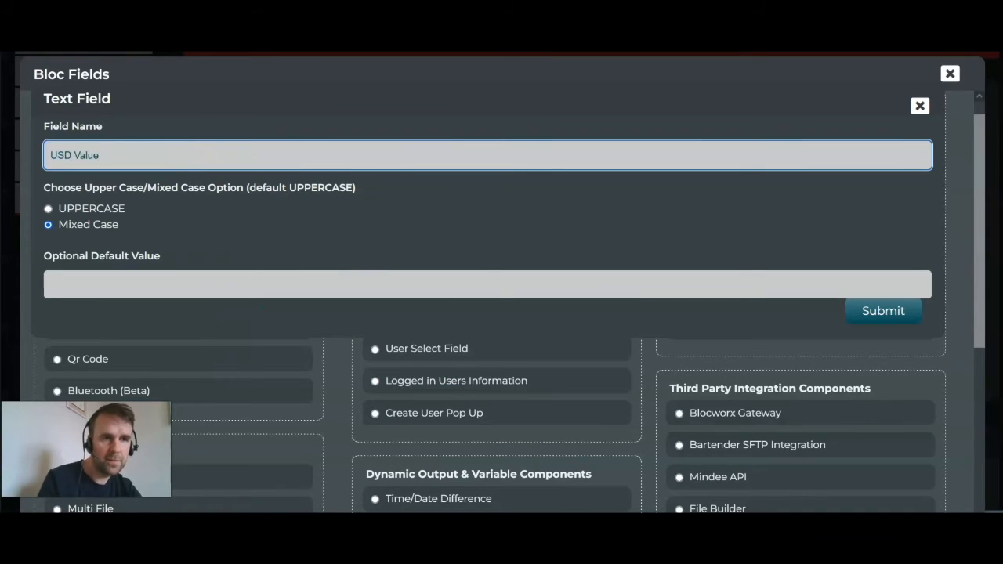
pyautogui.click(884, 313)
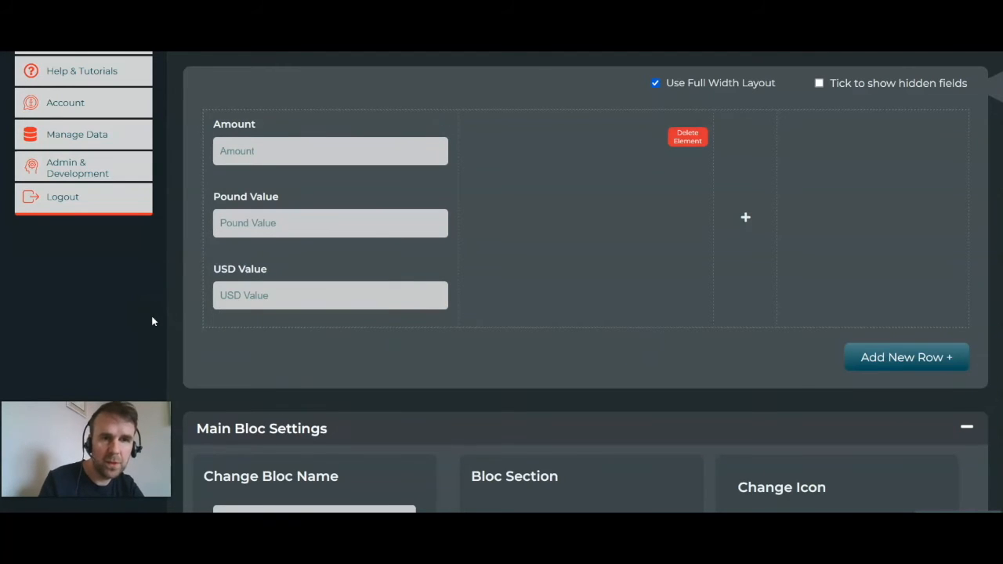
# Add a Plain Data Field named Pound Code with default value GBP to the empty second element
pyautogui.moveTo(495, 323)
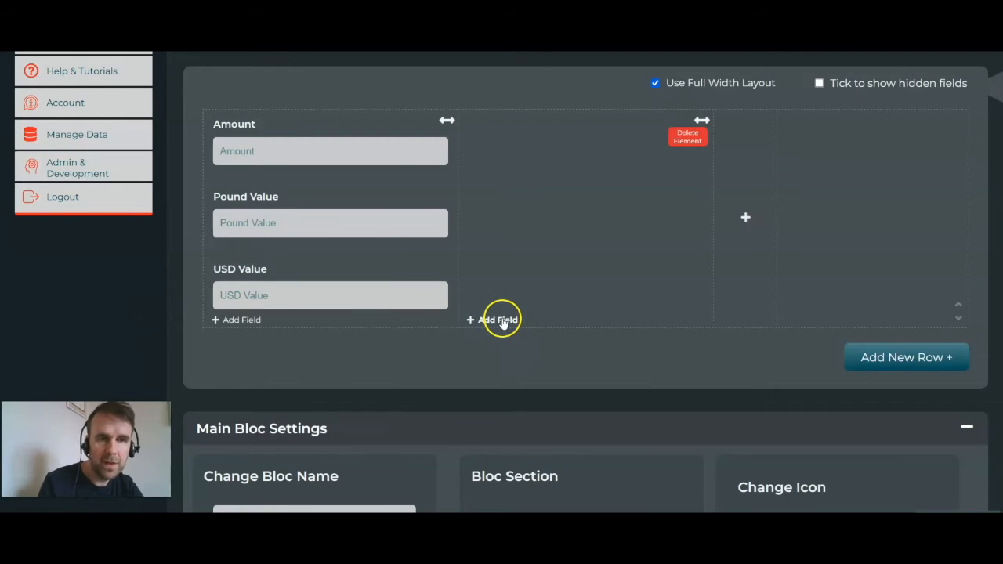
pyautogui.click(507, 321)
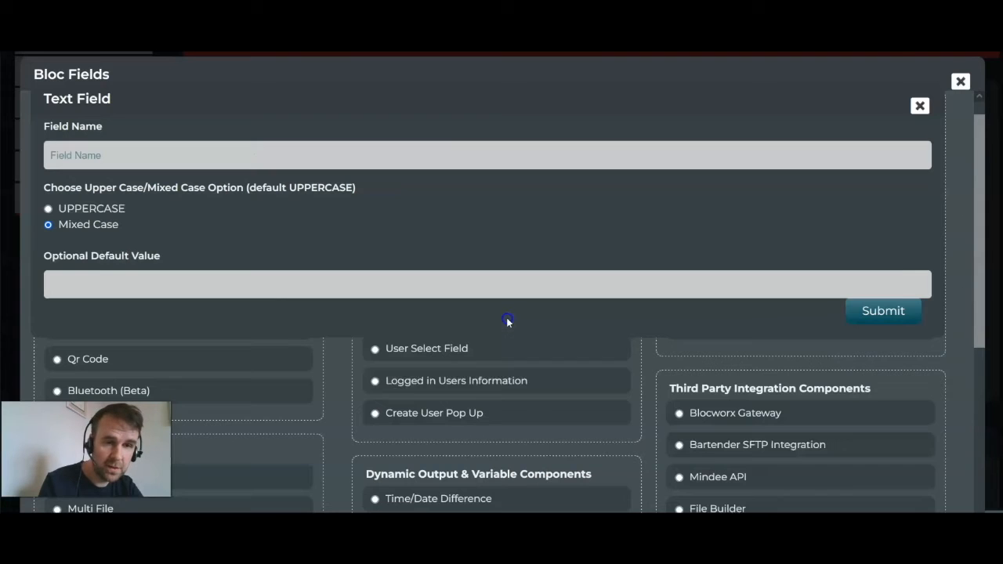
pyautogui.click(921, 109)
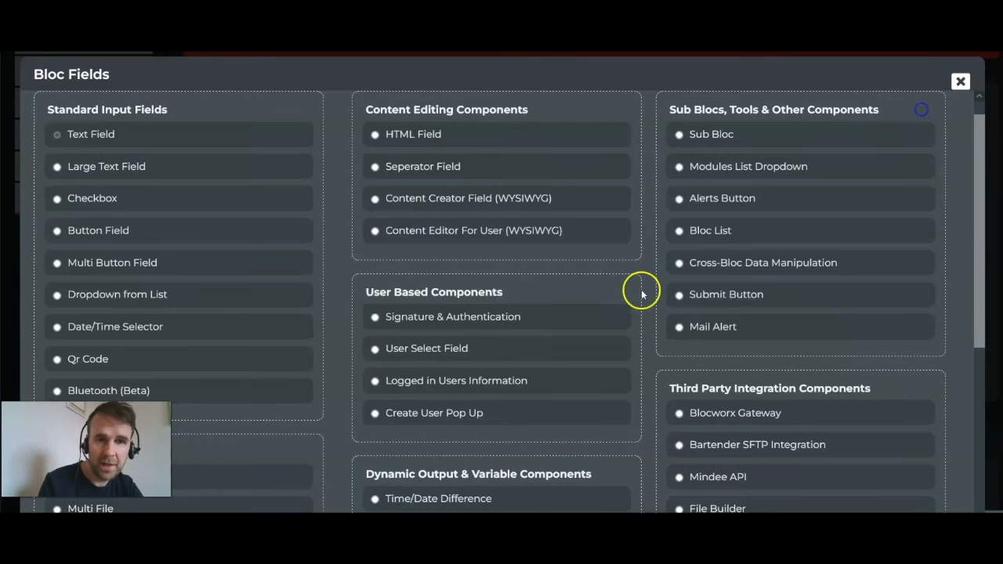
pyautogui.scroll(-3, 641, 291)
pyautogui.click(408, 310)
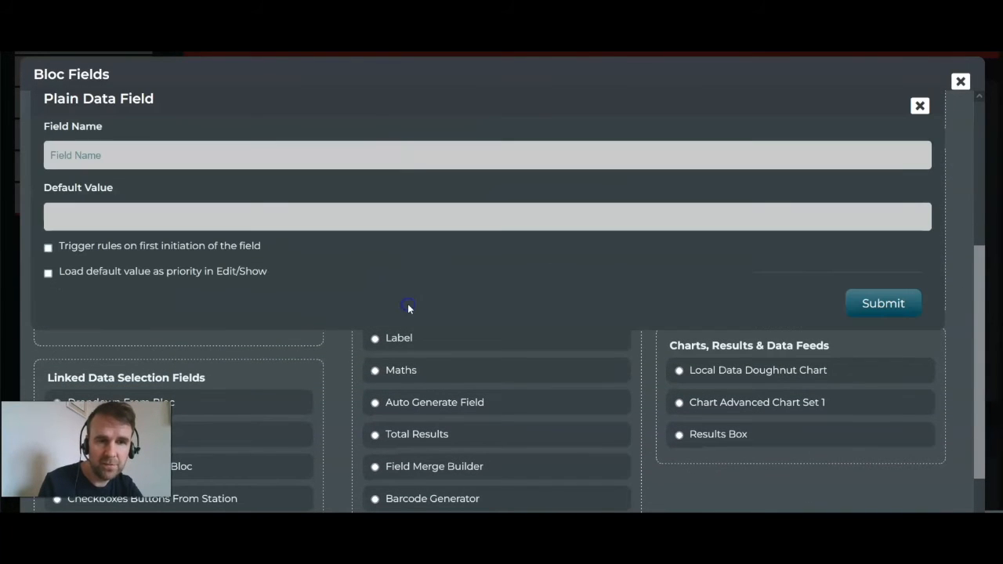
pyautogui.click(431, 159)
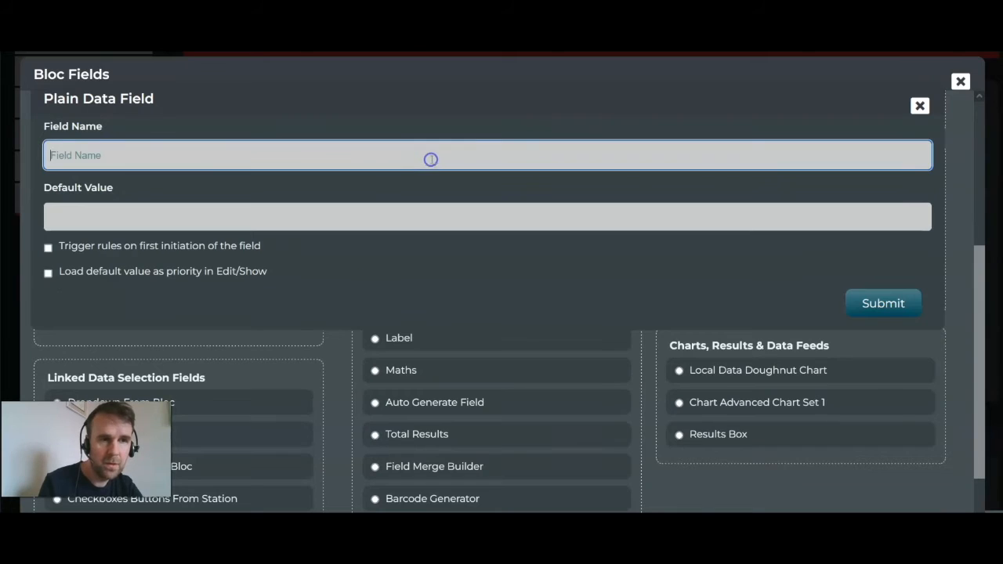
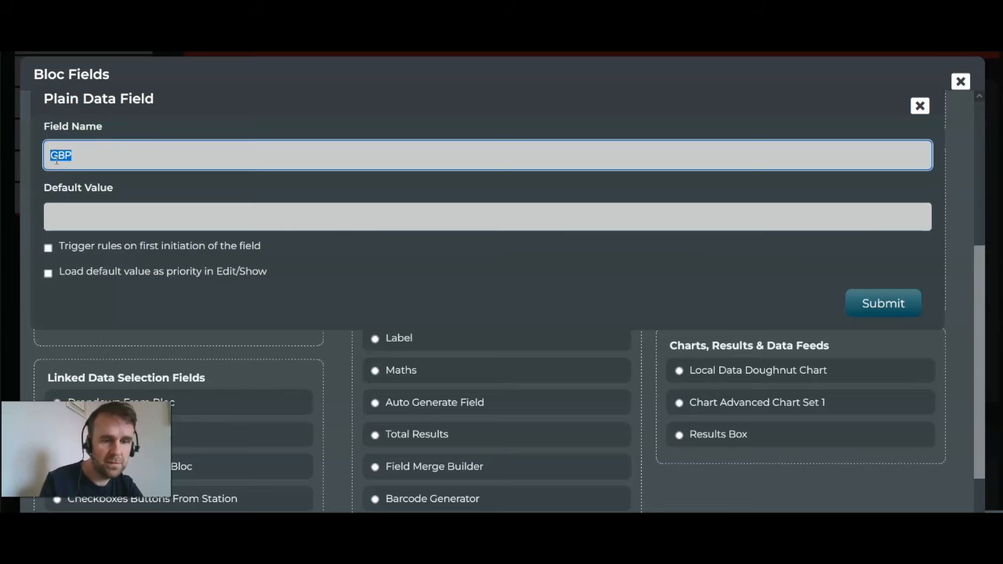
pyautogui.click(105, 212)
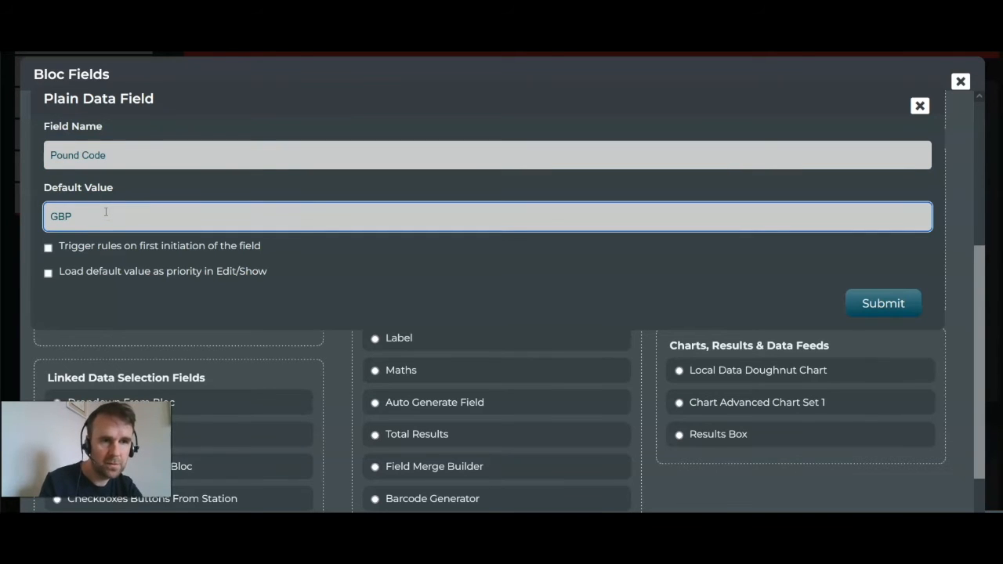
pyautogui.click(878, 305)
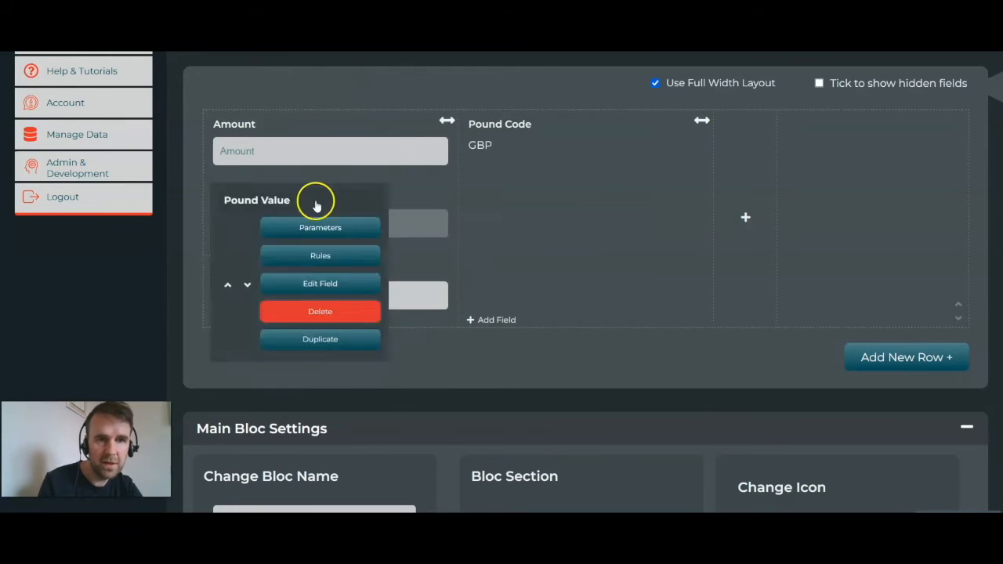
# Duplicate the Pound Code field and set the copy's name to USD Code and its default value to USD
pyautogui.moveTo(468, 129)
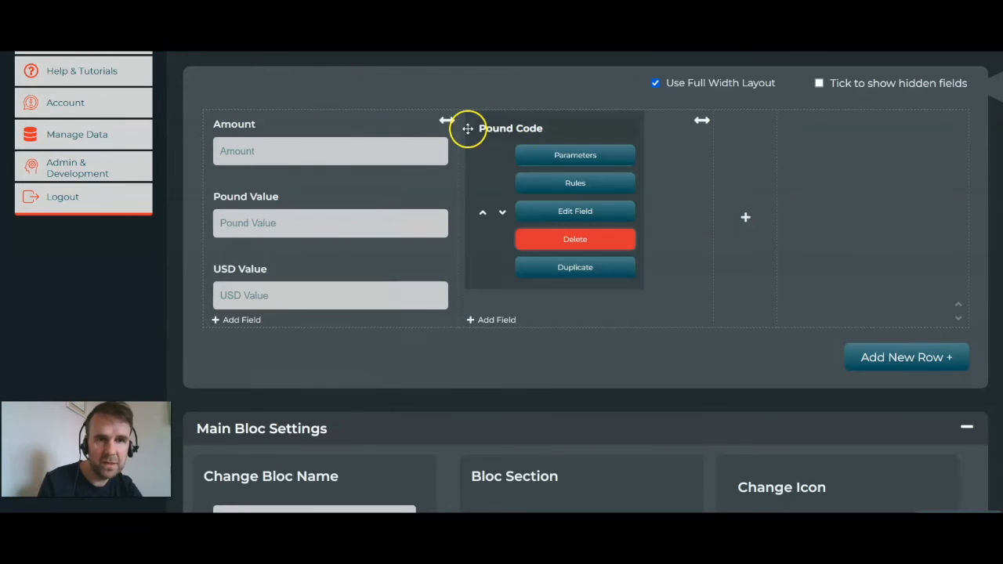
pyautogui.click(567, 271)
pyautogui.moveTo(482, 195)
pyautogui.click(551, 272)
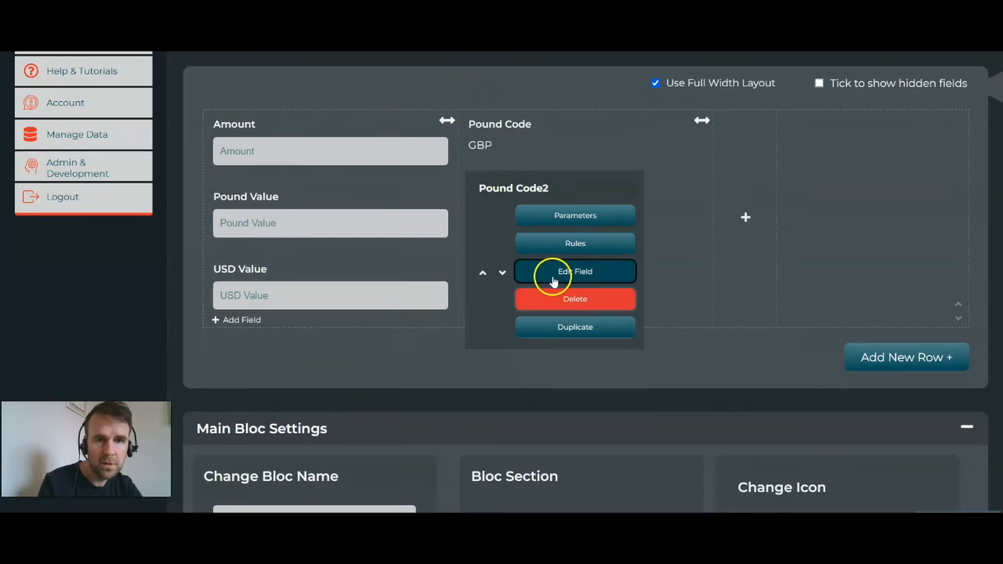
pyautogui.click(158, 152)
pyautogui.hotkey('ctrl', 'a')
pyautogui.write('US')
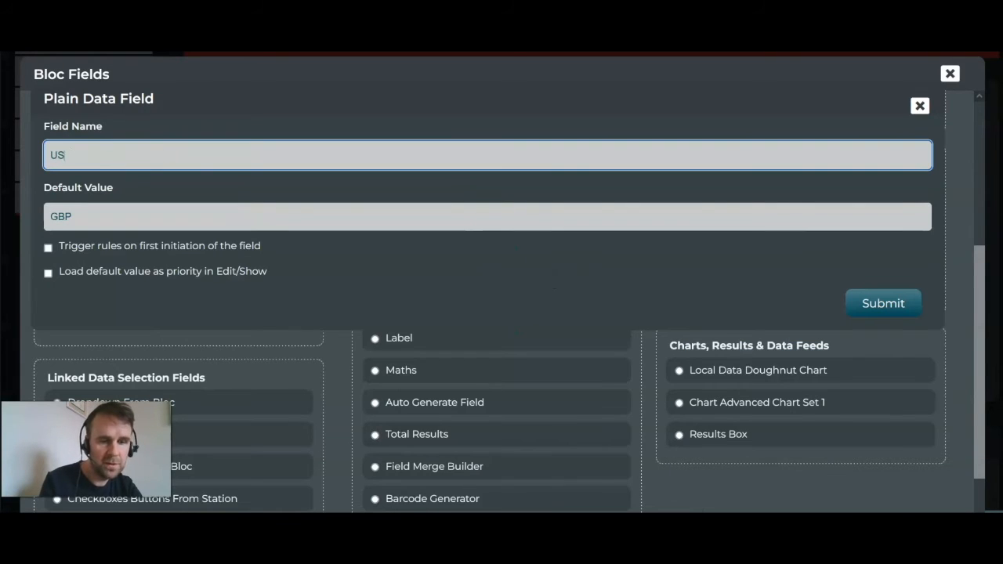
pyautogui.press('Tab')
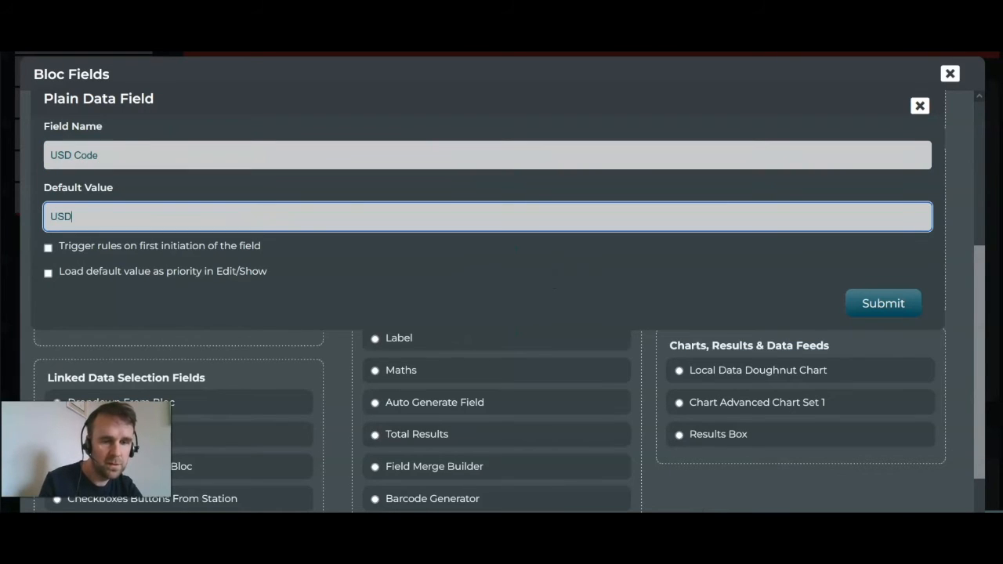
pyautogui.click(862, 304)
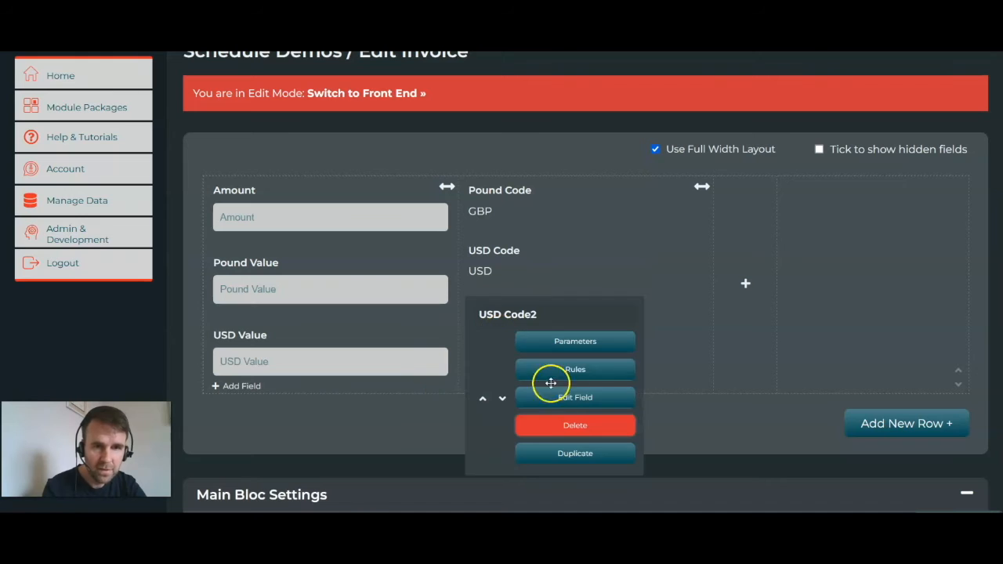
# Rename the duplicated USD Code field as Euro Code and set its default value to EUR
pyautogui.click(573, 396)
pyautogui.moveTo(206, 149); pyautogui.dragTo(13, 149)
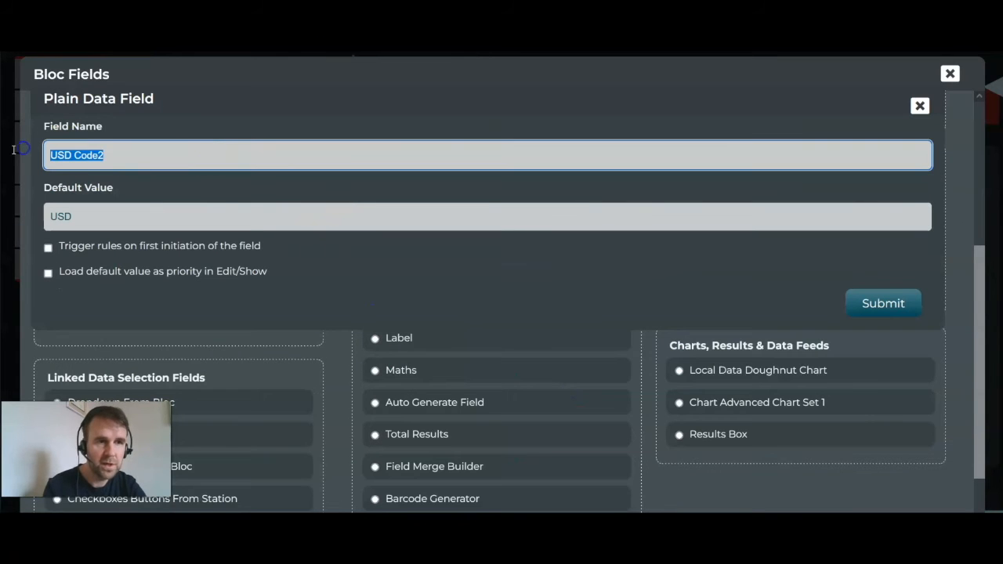
pyautogui.write('EUR')
pyautogui.press('BackSpace')
pyautogui.press('BackSpace')
pyautogui.write('uro Code')
pyautogui.press('Tab')
pyautogui.write('EUR')
pyautogui.click(882, 304)
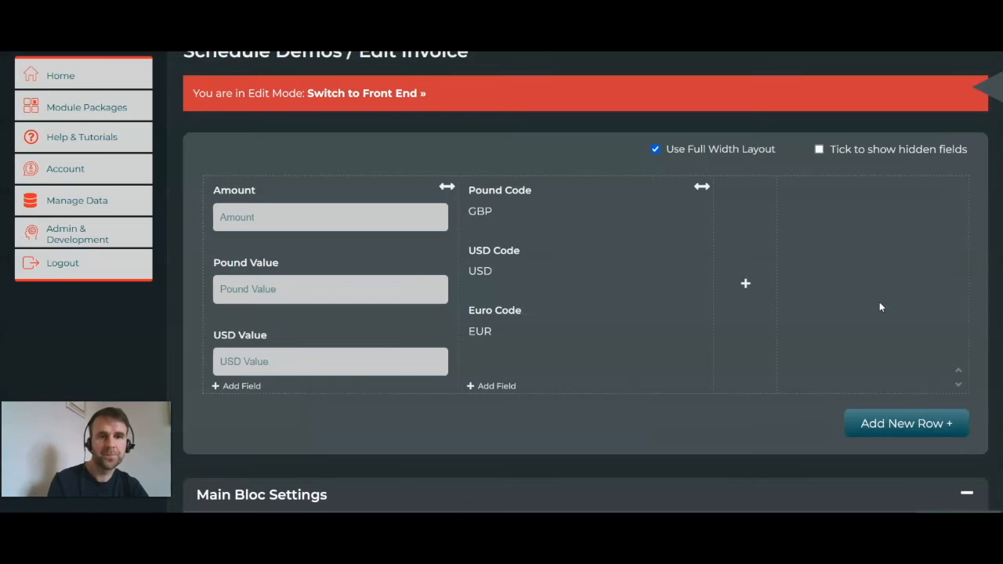
# Start a rule on the Amount field with the condition "Populate Another local field with data from elsewhere"
pyautogui.moveTo(361, 222)
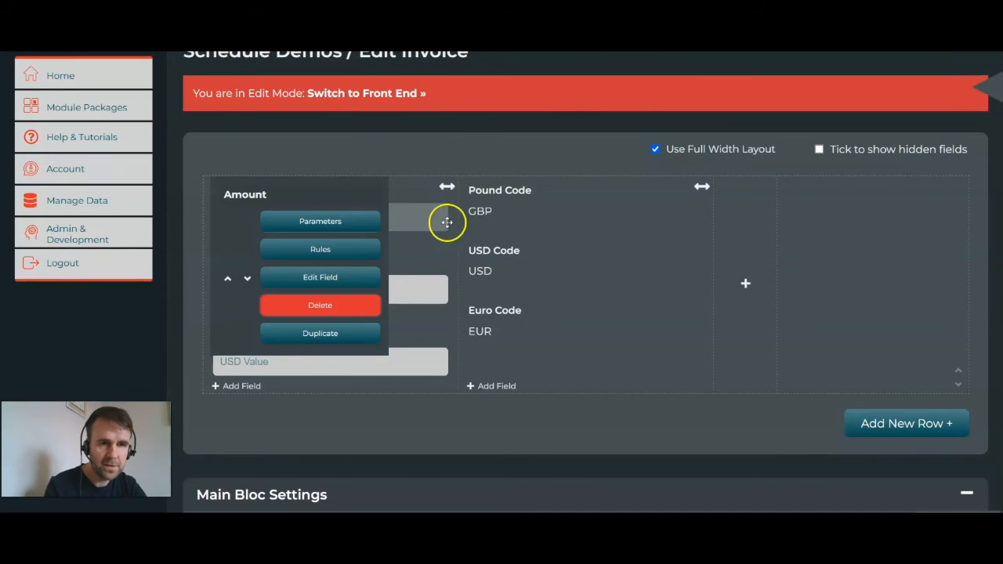
pyautogui.moveTo(306, 203)
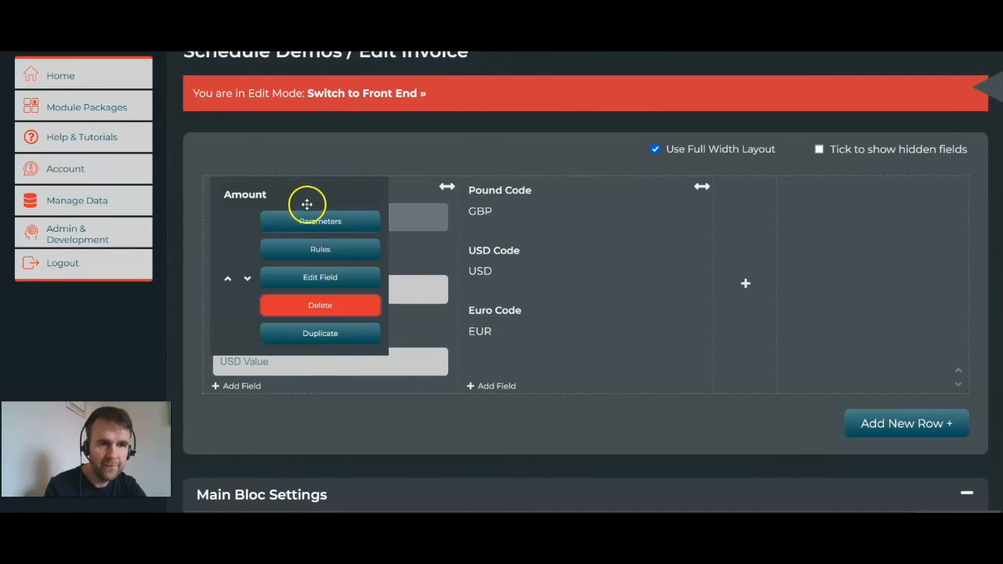
pyautogui.click(335, 250)
pyautogui.scroll(-1, 886, 255)
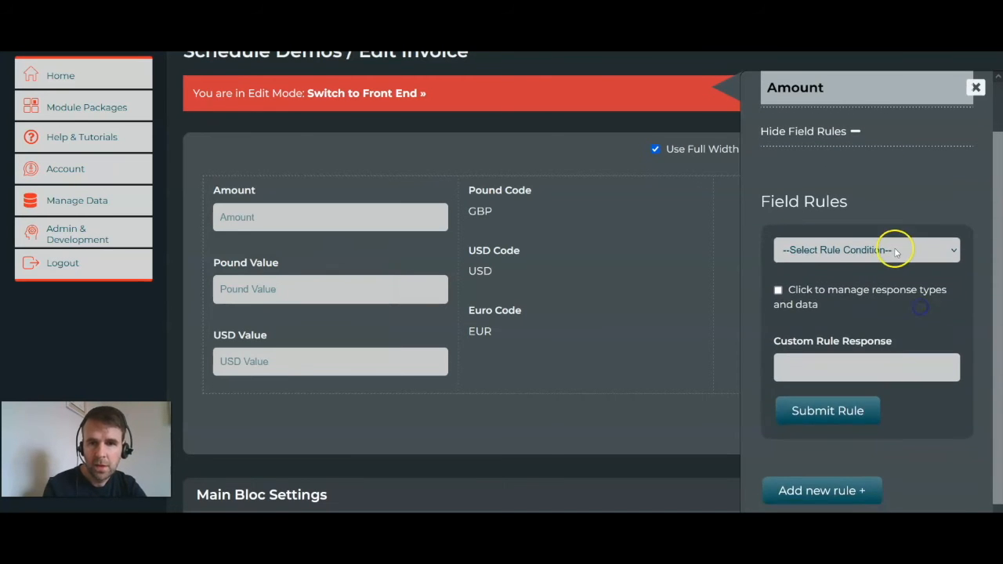
pyautogui.click(896, 250)
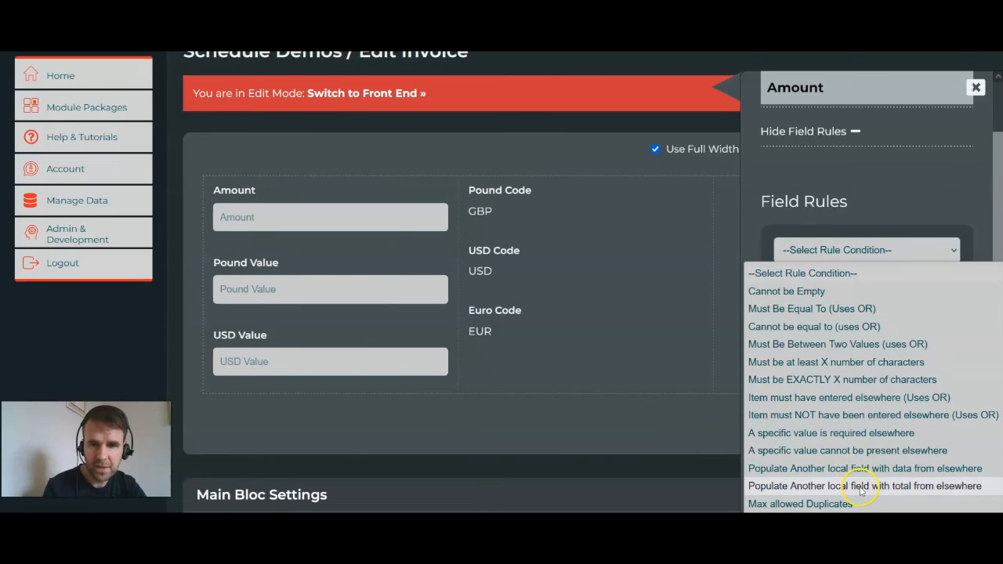
pyautogui.click(833, 469)
pyautogui.scroll(-1, 855, 315)
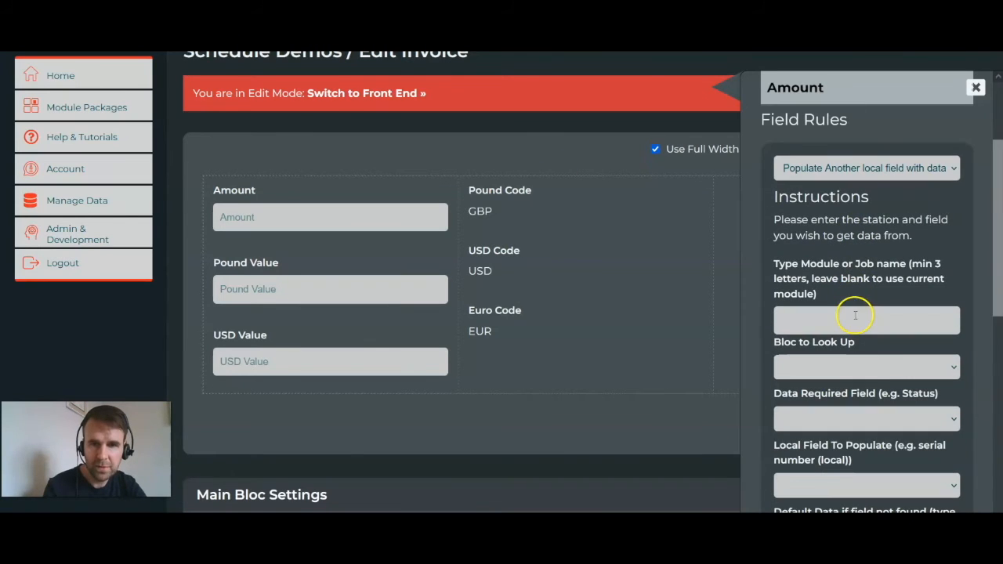
# Set the rule to look up the Result field in the FX Rates bloc and populate the local Pound Value field
pyautogui.click(857, 371)
pyautogui.click(866, 462)
pyautogui.scroll(-1, 867, 468)
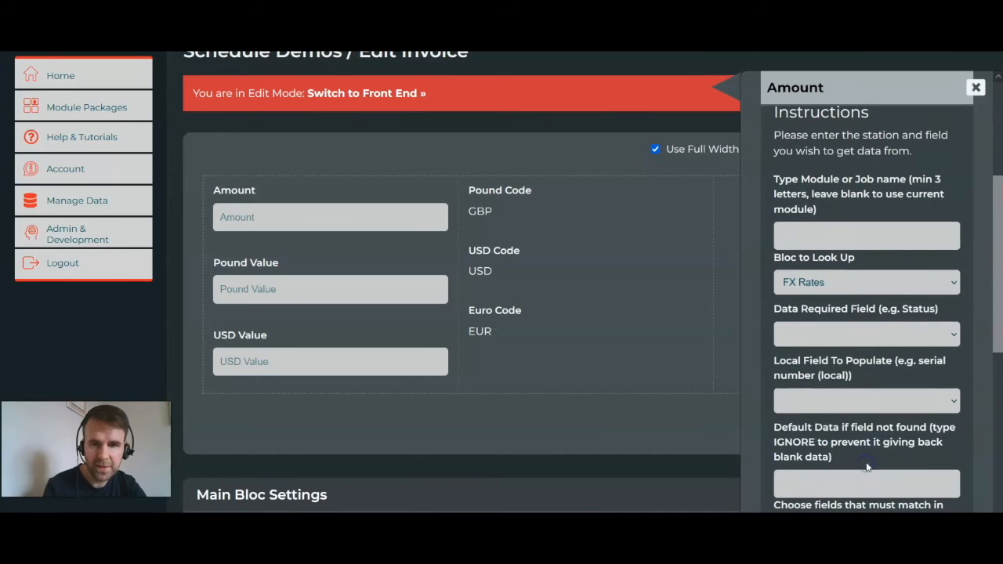
pyautogui.click(809, 342)
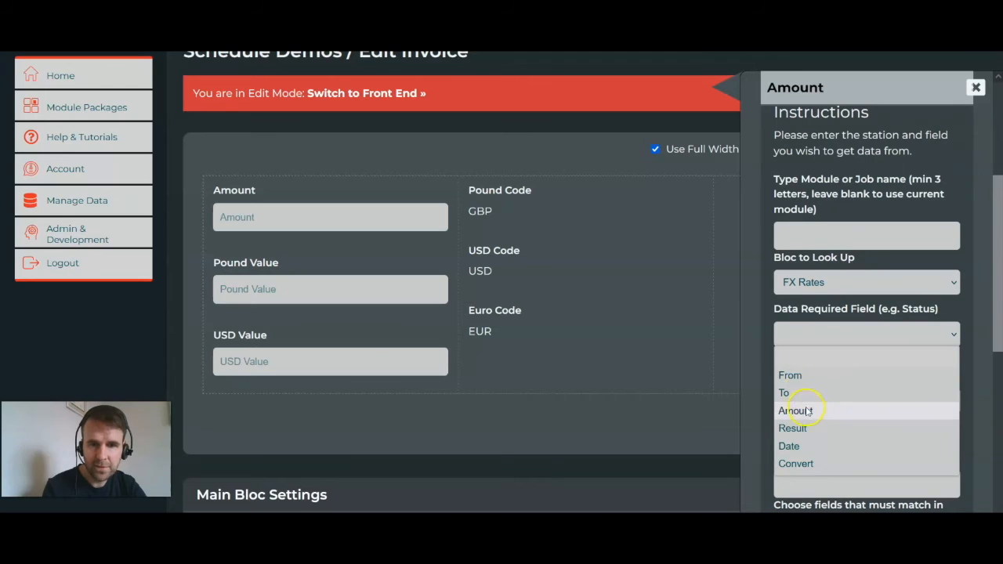
pyautogui.click(812, 412)
pyautogui.click(833, 346)
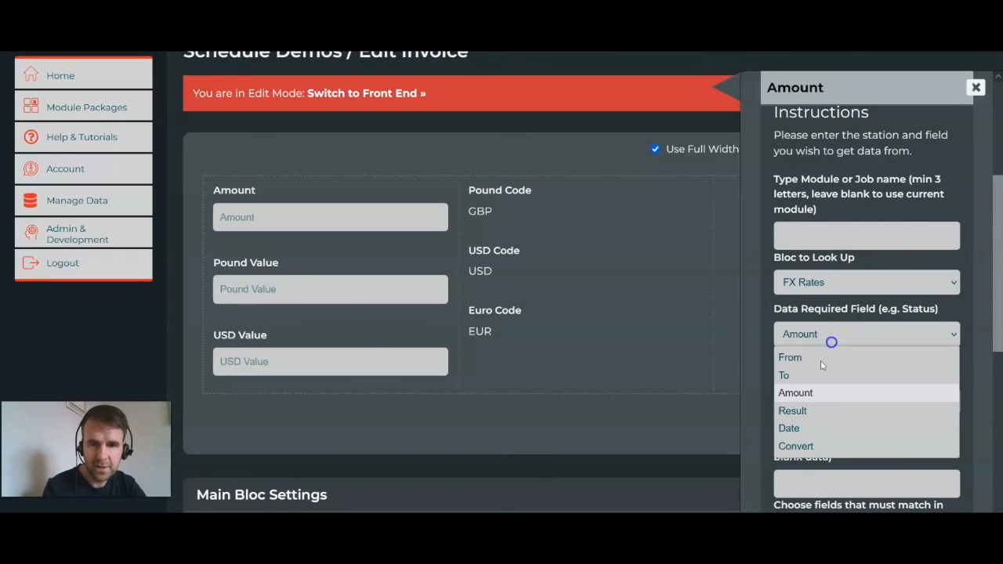
pyautogui.click(833, 410)
pyautogui.scroll(-1, 874, 342)
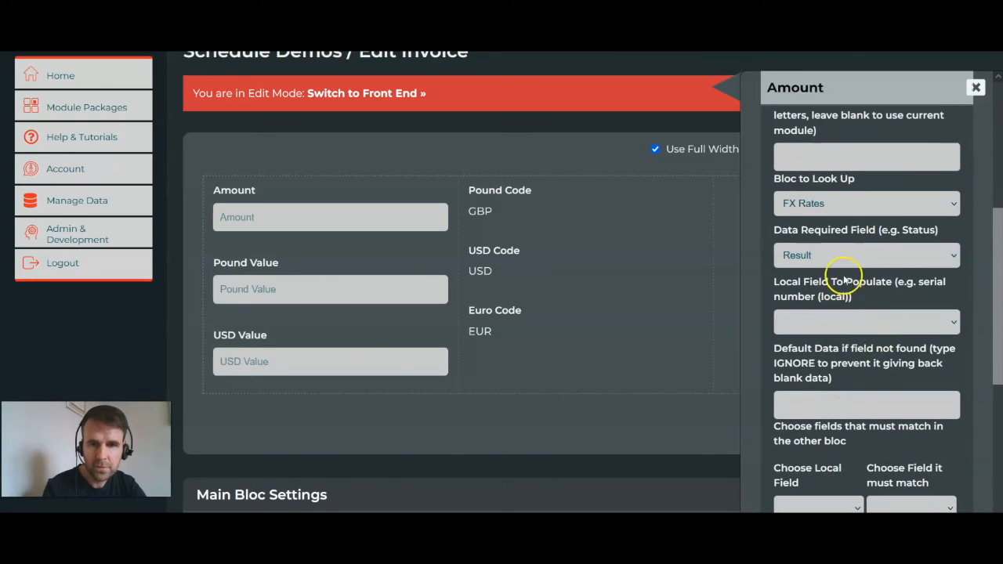
pyautogui.scroll(-1, 846, 281)
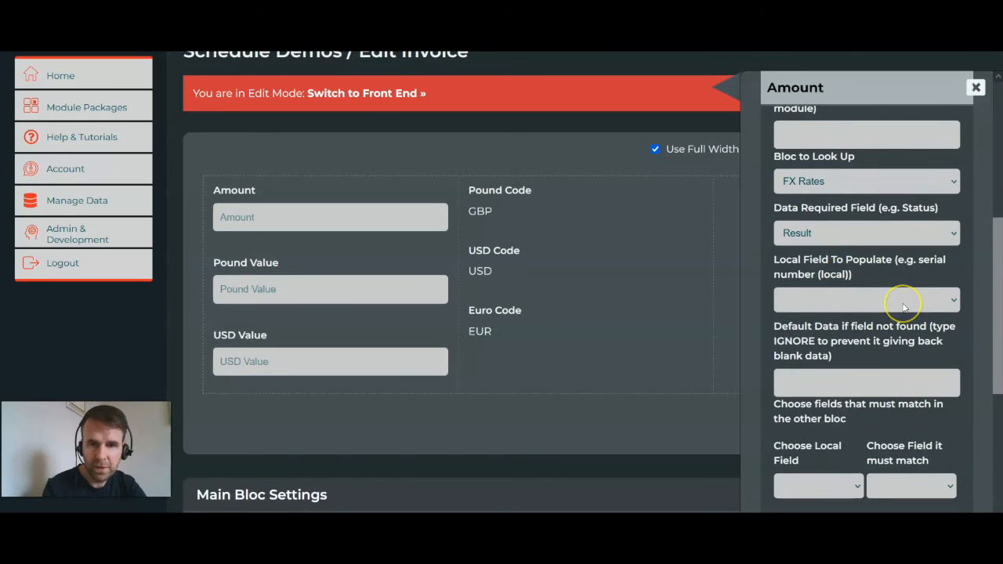
pyautogui.click(903, 307)
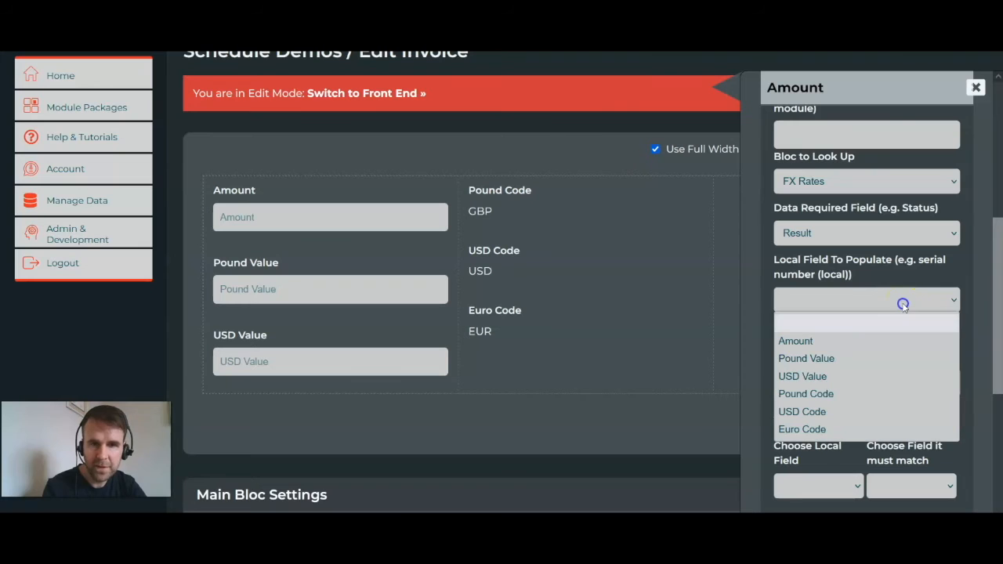
pyautogui.click(833, 358)
# Add a matching pair to the rule that requires the local Euro Code to match the From field
pyautogui.scroll(-1, 847, 365)
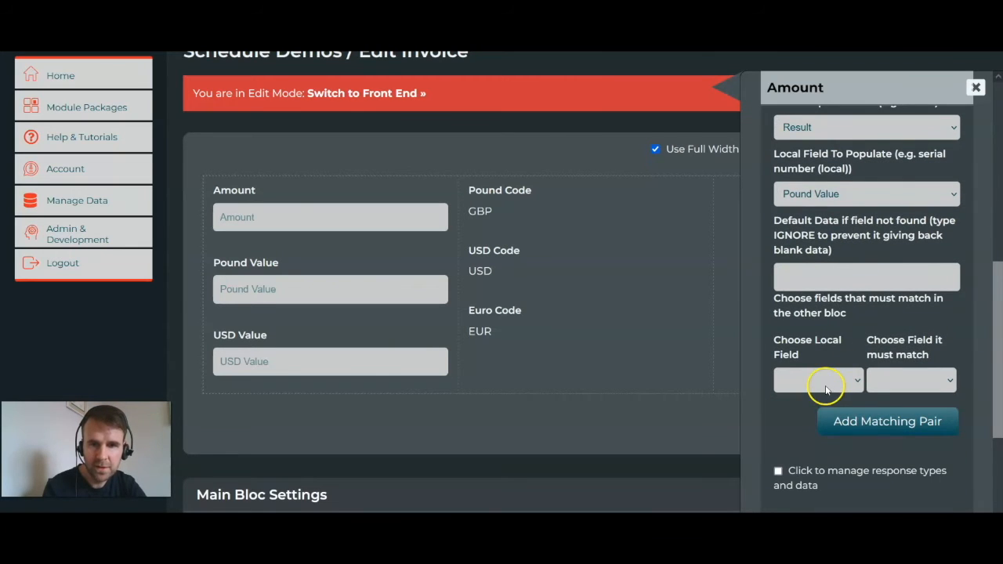
pyautogui.scroll(-1, 828, 372)
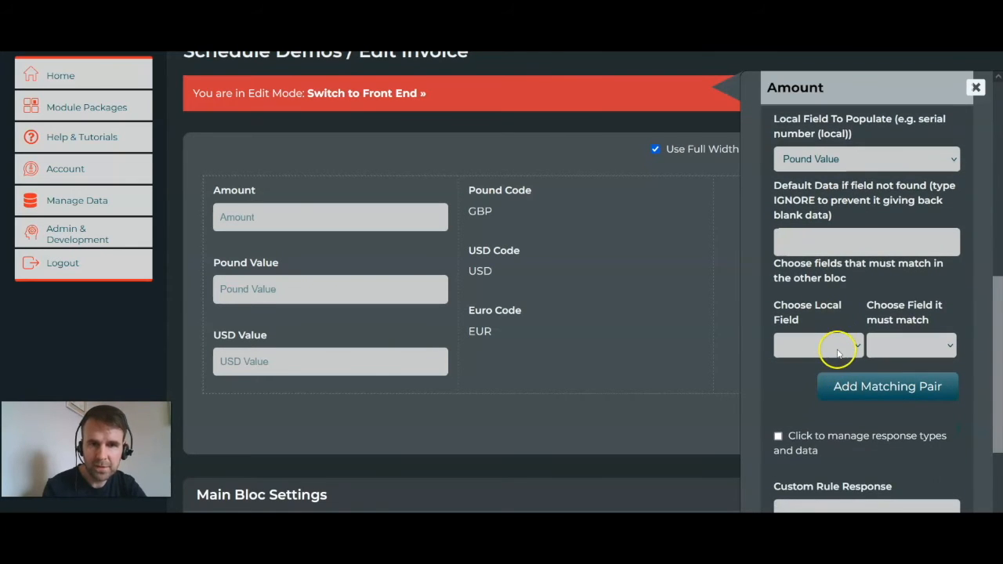
pyautogui.click(837, 354)
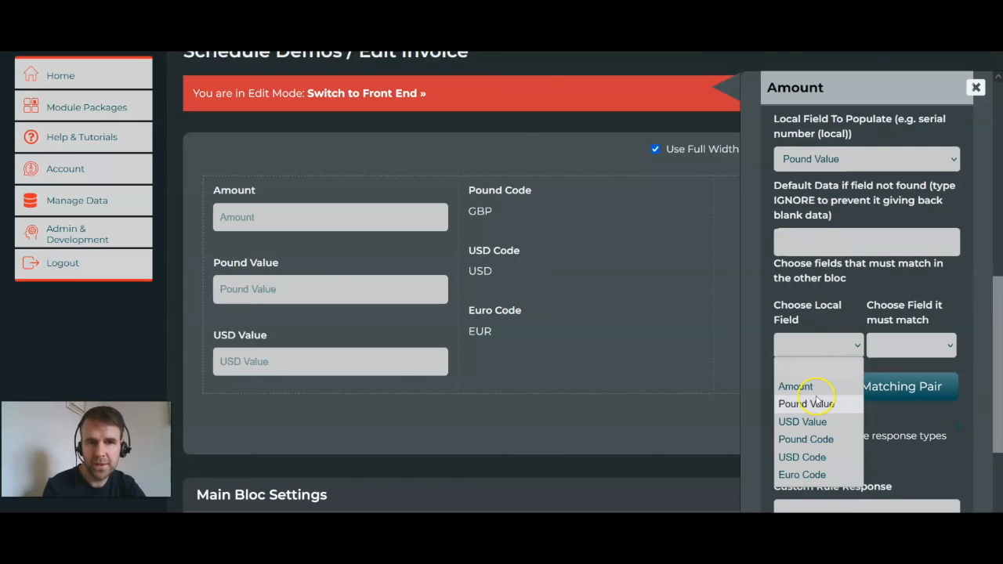
pyautogui.click(821, 441)
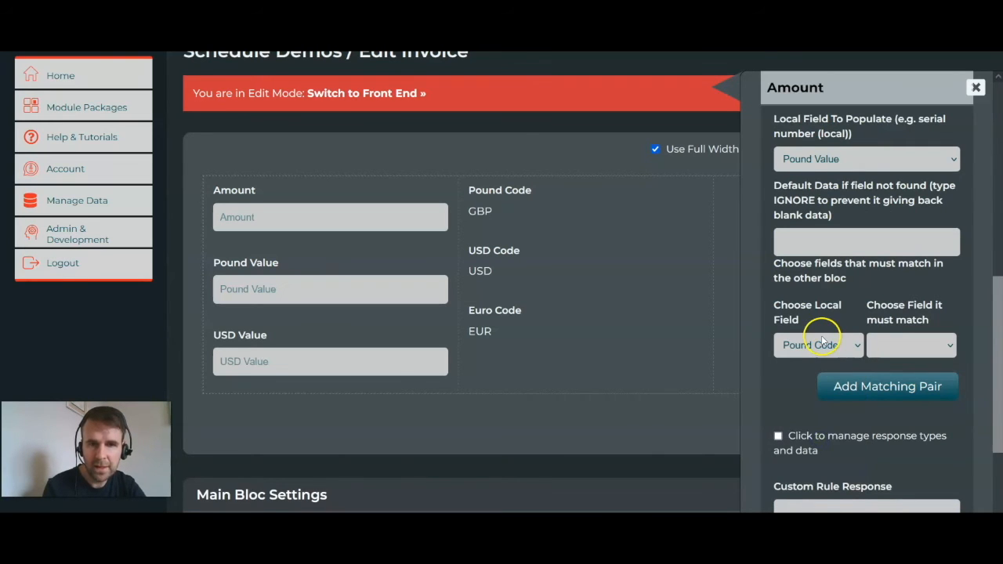
pyautogui.click(830, 343)
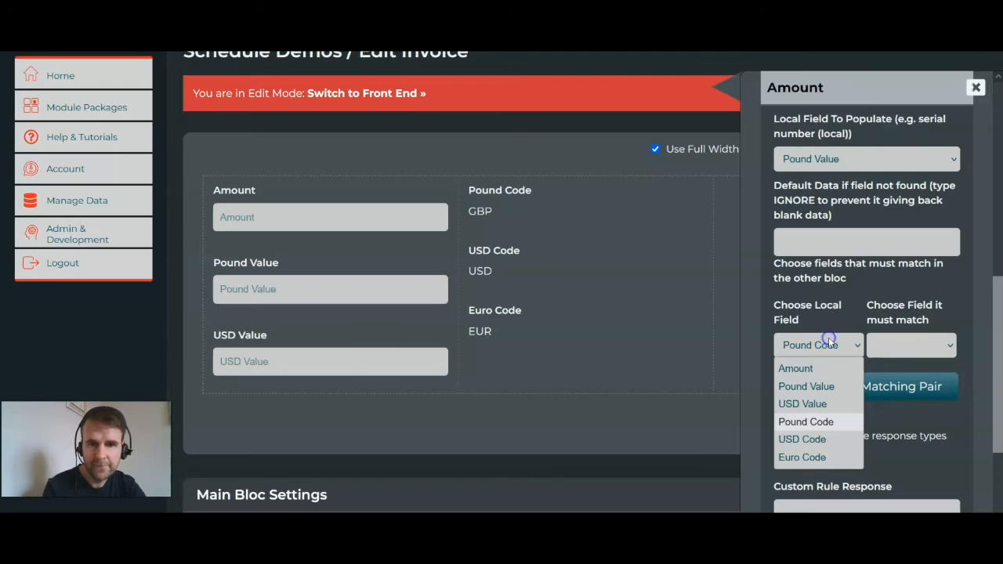
pyautogui.click(827, 462)
pyautogui.click(894, 351)
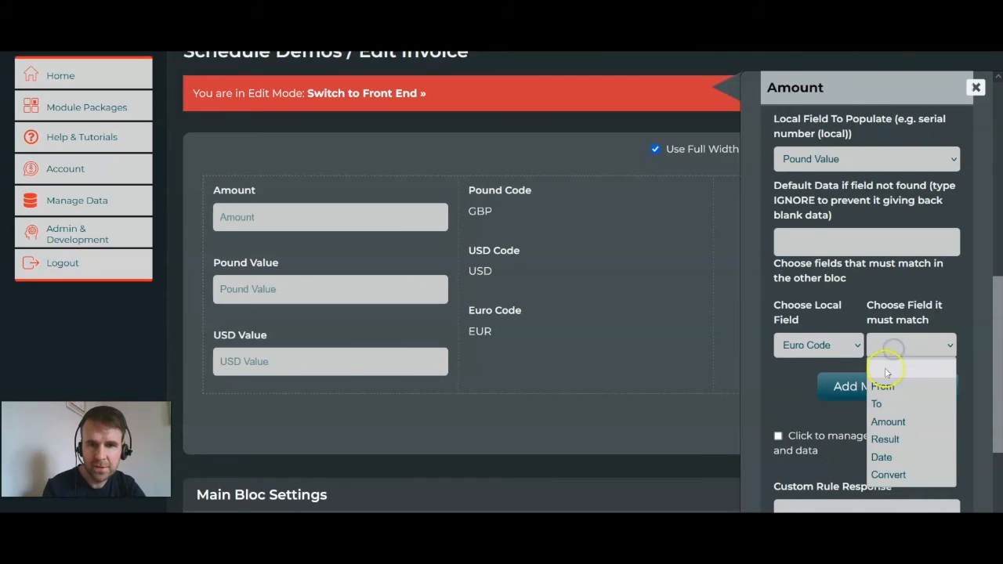
pyautogui.click(897, 389)
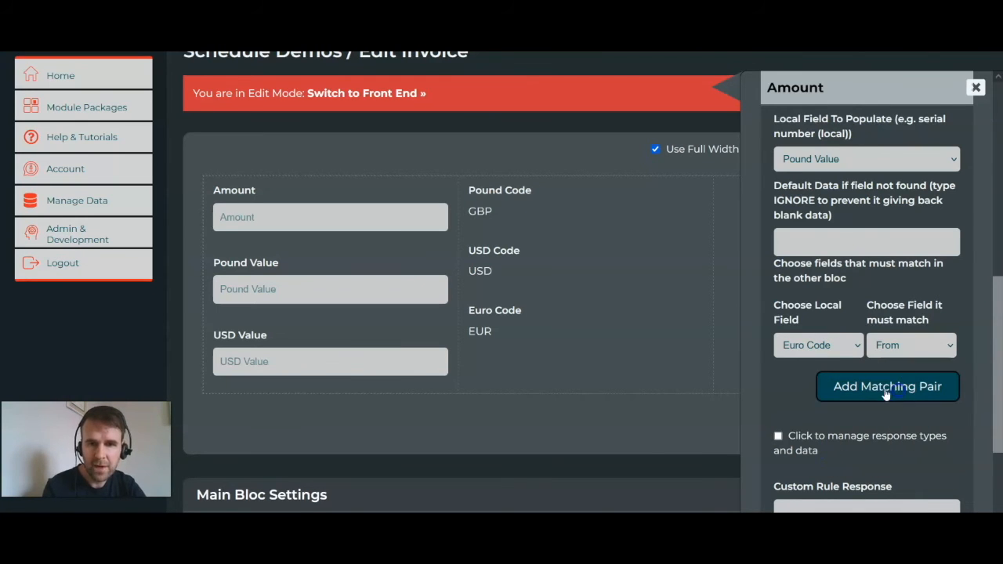
pyautogui.click(884, 388)
# Add a second matching pair of Pound Code with the To field and submit the Amount rule
pyautogui.scroll(-1, 831, 318)
pyautogui.click(819, 298)
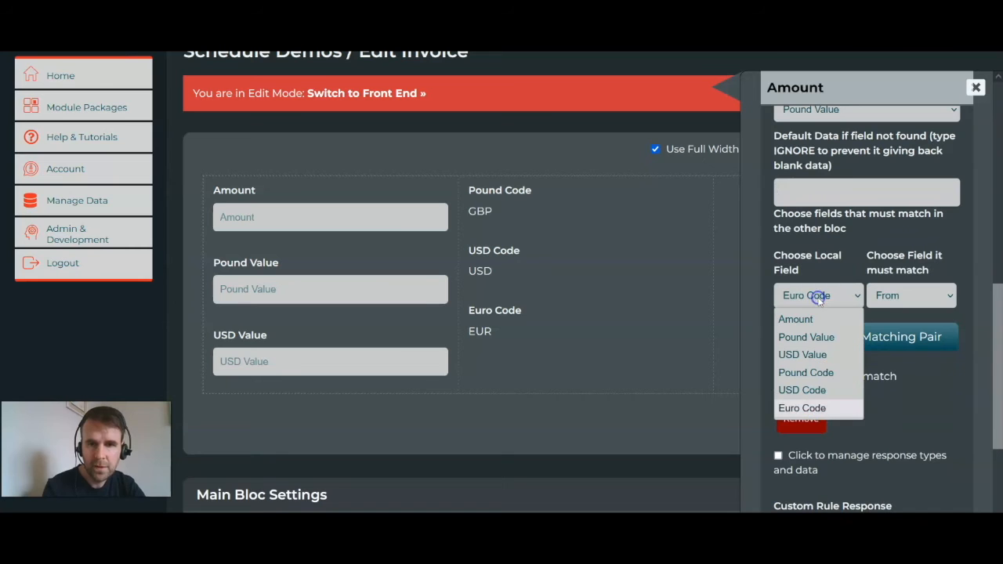
pyautogui.click(811, 372)
pyautogui.click(900, 295)
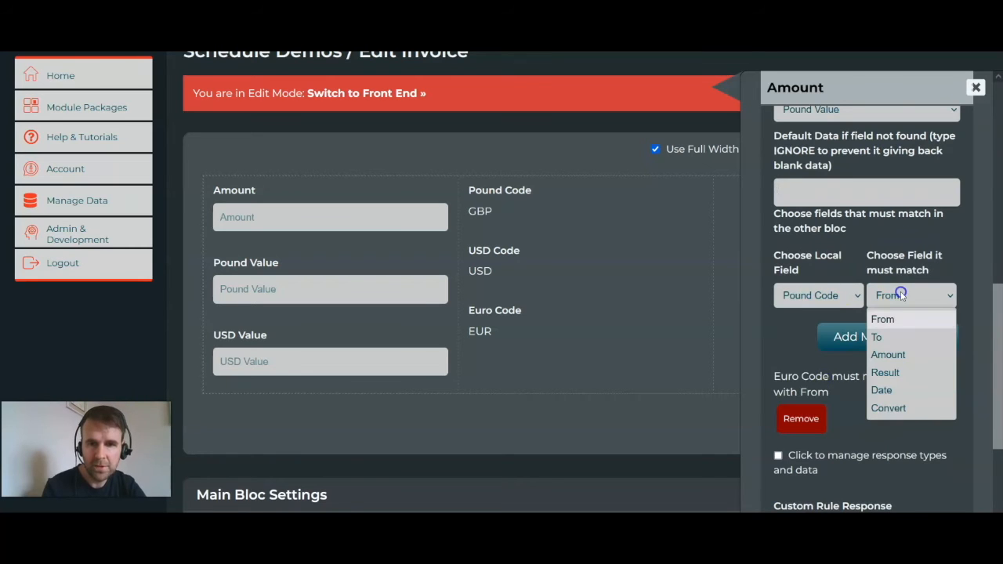
pyautogui.click(908, 339)
pyautogui.click(858, 341)
pyautogui.scroll(-3, 907, 410)
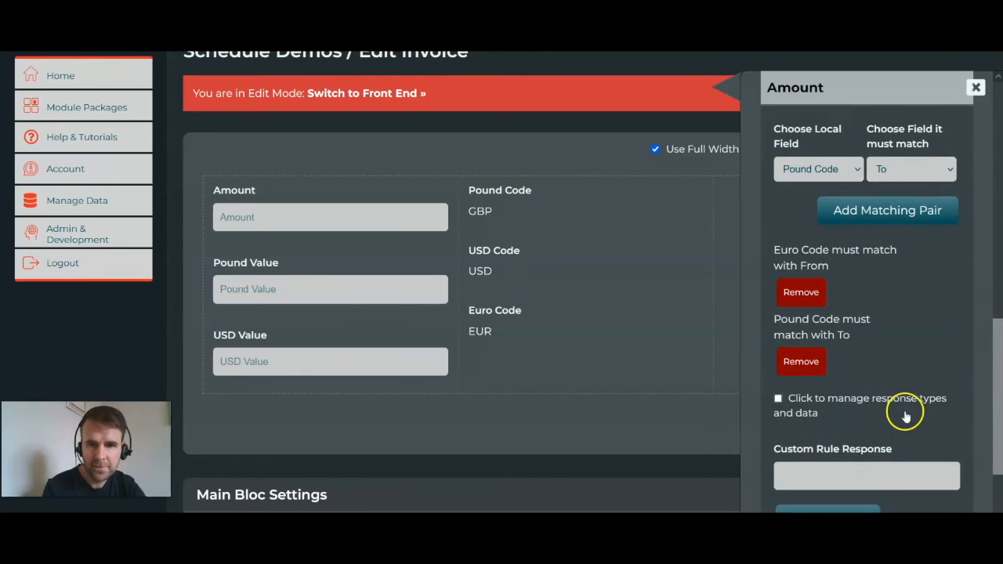
pyautogui.click(829, 436)
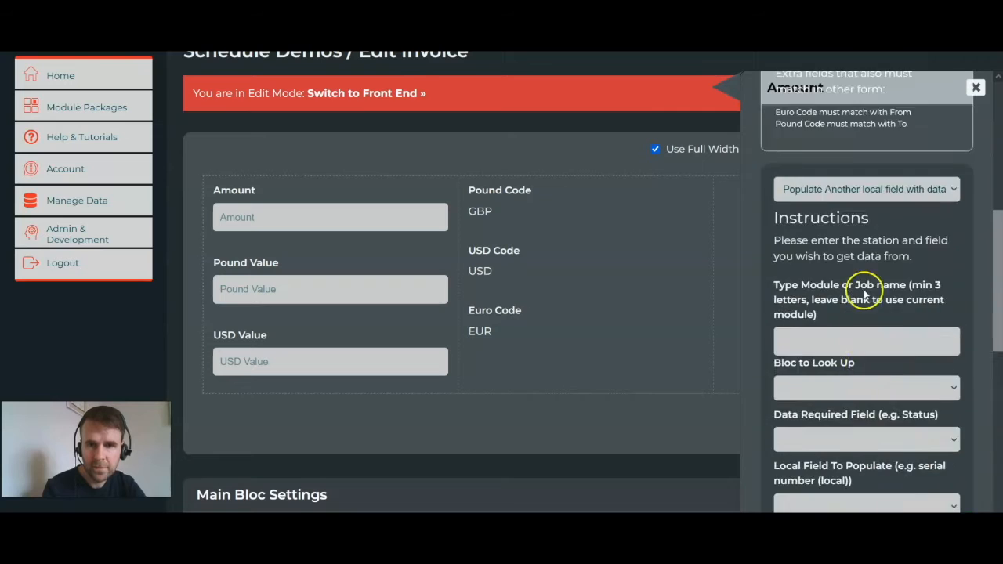
# Switch the Invoice bloc to the front end and test the rule by entering an Amount of 20
pyautogui.click(363, 94)
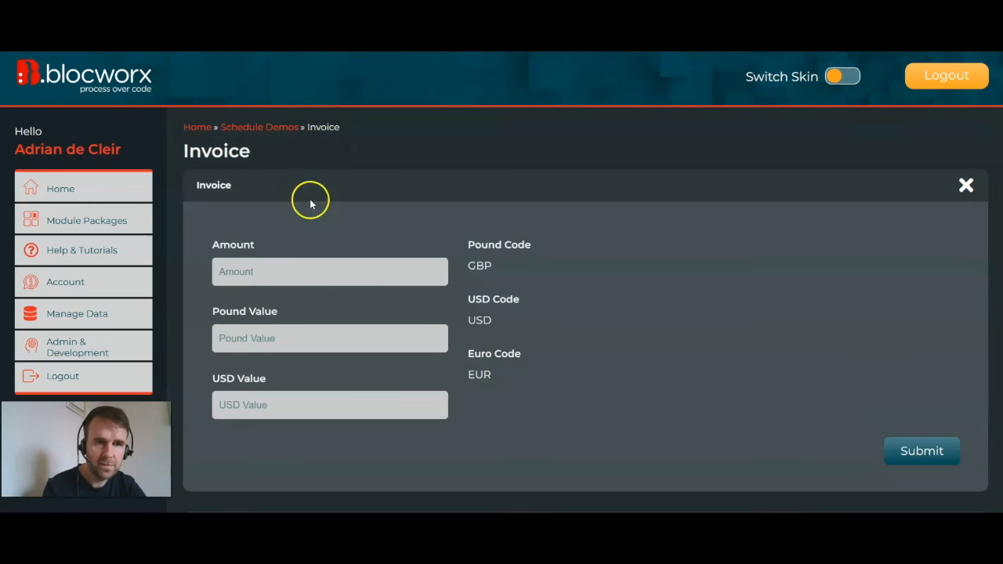
pyautogui.click(311, 270)
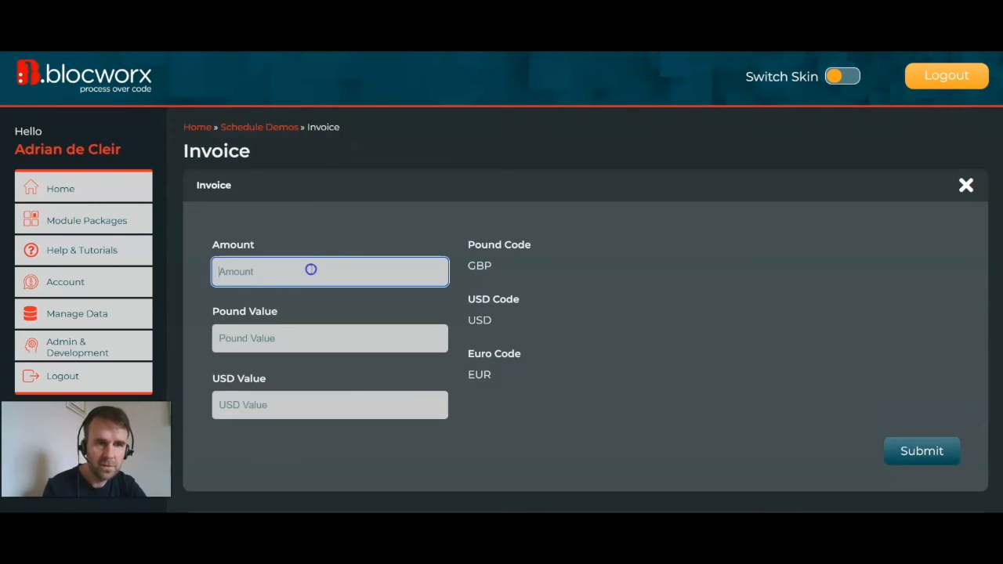
pyautogui.press('Tab')
pyautogui.moveTo(288, 338); pyautogui.dragTo(202, 338)
pyautogui.click(313, 343)
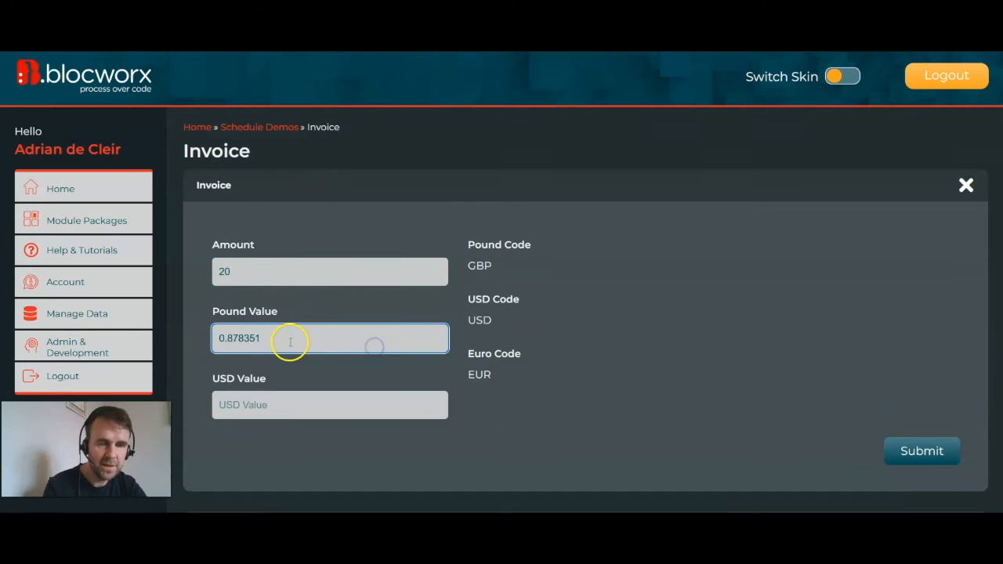
# Switch the Invoice bloc from live mode back to edit mode
pyautogui.scroll(-1, 353, 364)
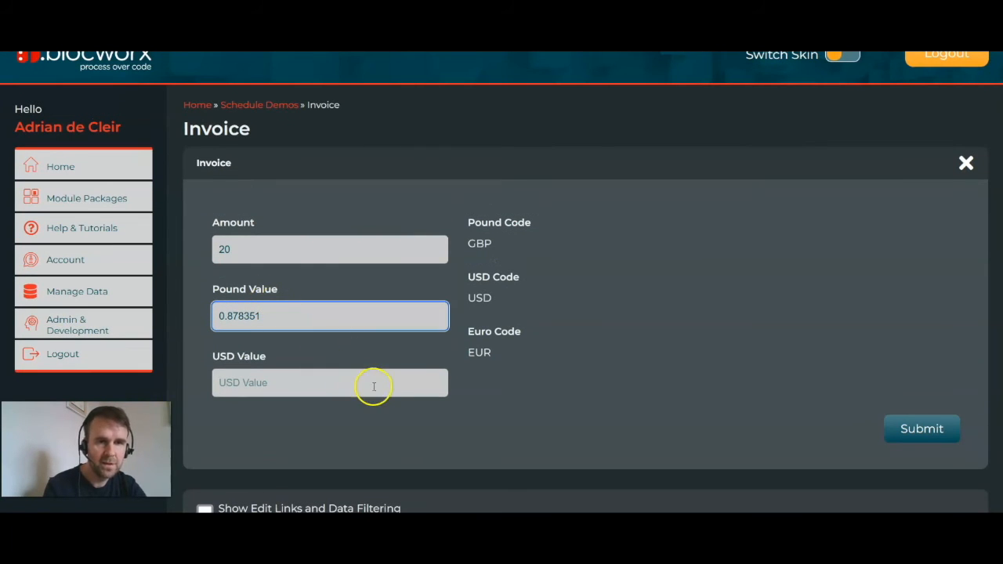
pyautogui.scroll(-10, 335, 395)
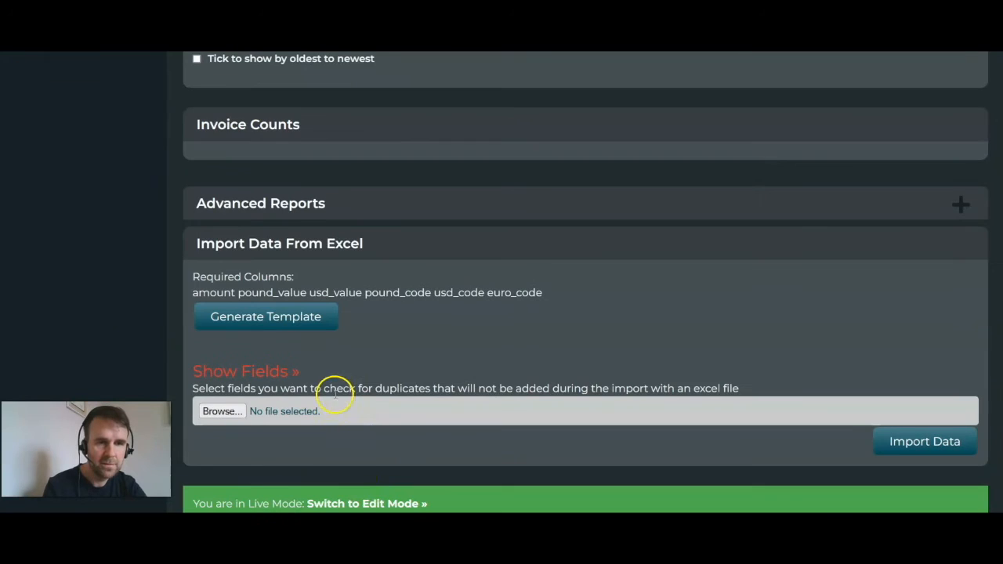
pyautogui.click(379, 503)
pyautogui.click(262, 301)
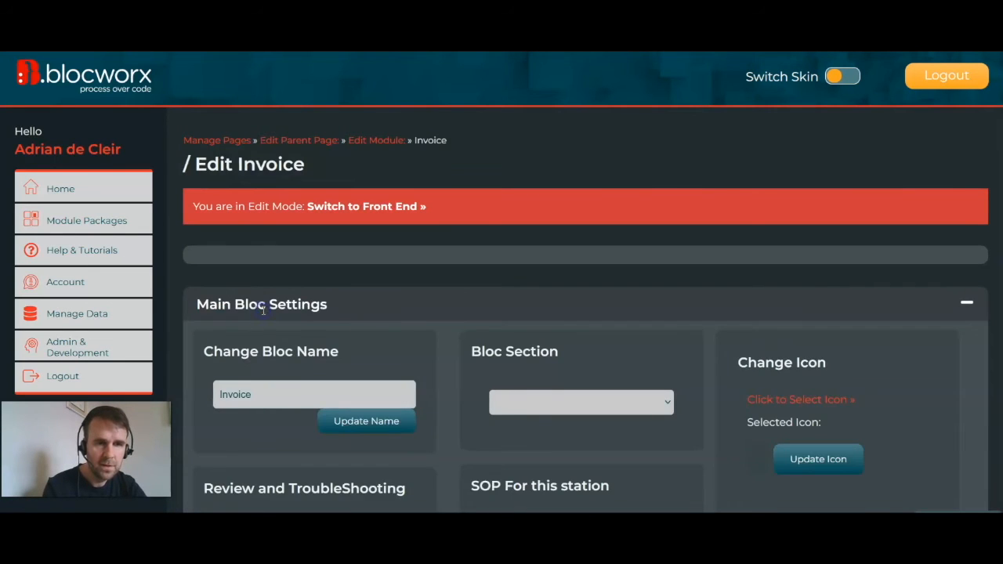
# Start a second rule on the Amount field with the condition Populate Another local field with data from elsewhere
pyautogui.scroll(-3, 645, 190)
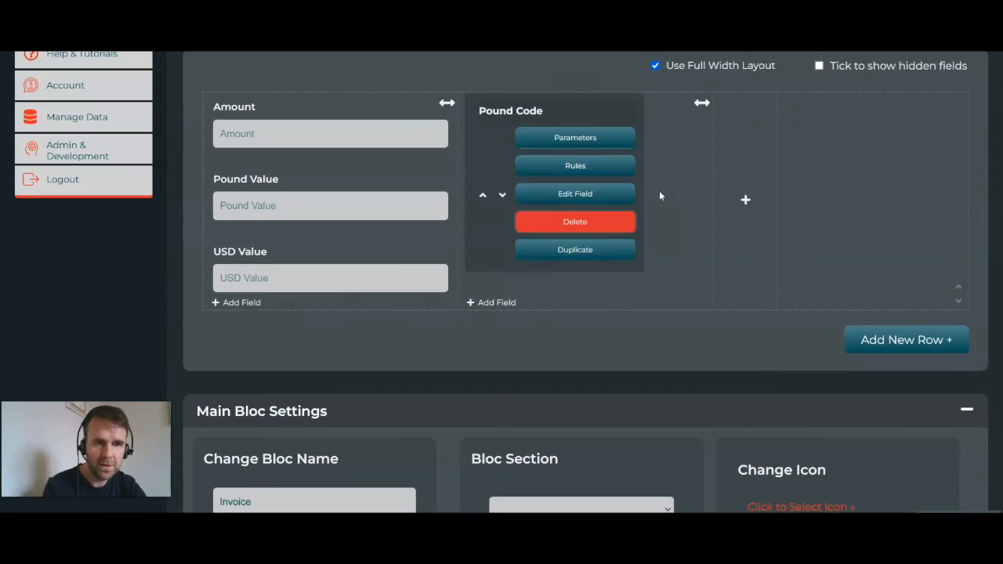
pyautogui.scroll(1, 412, 66)
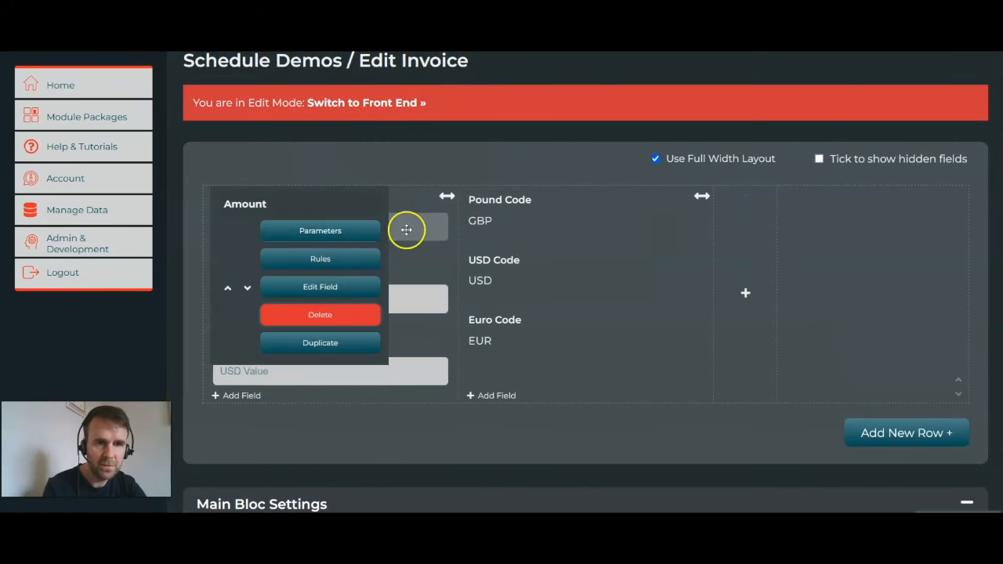
pyautogui.click(354, 262)
pyautogui.scroll(-1, 917, 323)
pyautogui.scroll(2, 916, 345)
pyautogui.scroll(-3, 915, 345)
pyautogui.click(880, 318)
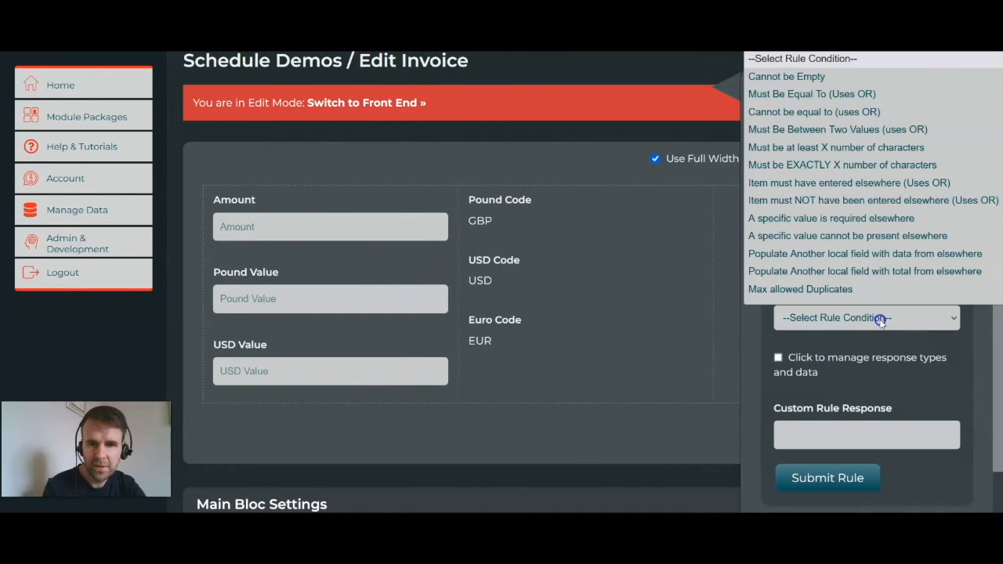
pyautogui.click(868, 255)
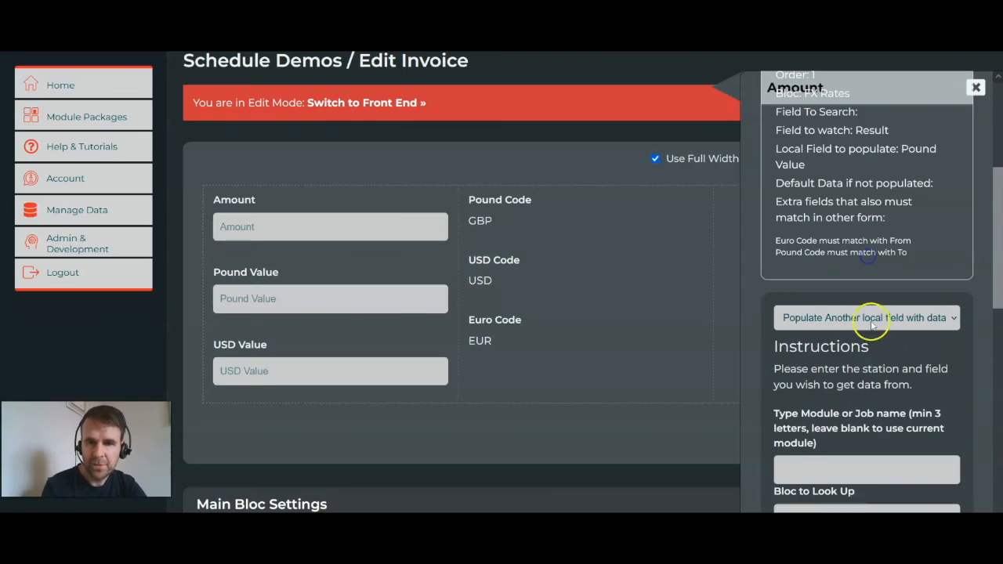
# Set the rule to look up the FX Rates bloc, take its Result field and populate the local USD Value field
pyautogui.scroll(-3, 871, 329)
pyautogui.click(820, 296)
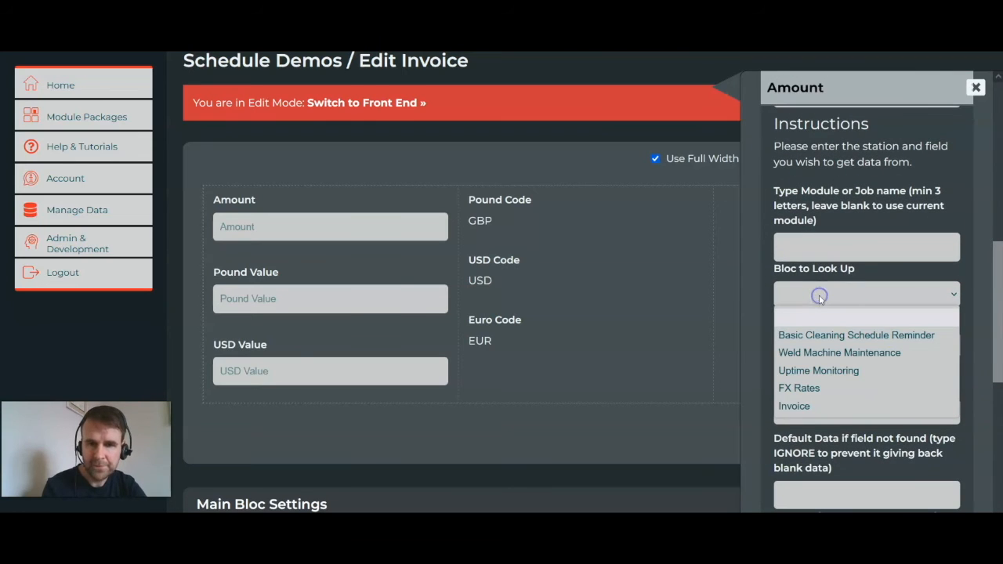
pyautogui.click(827, 388)
pyautogui.scroll(-1, 868, 365)
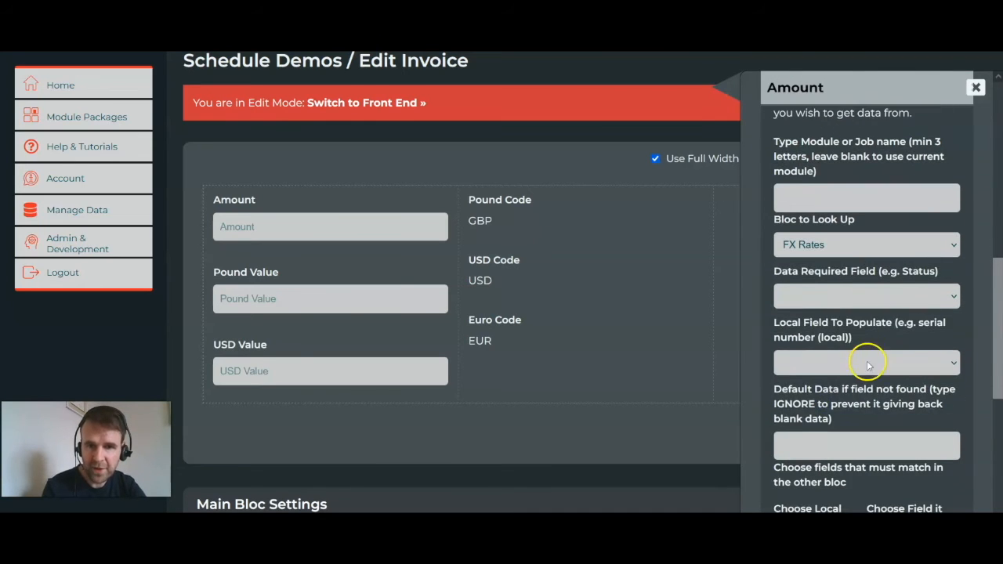
pyautogui.click(829, 294)
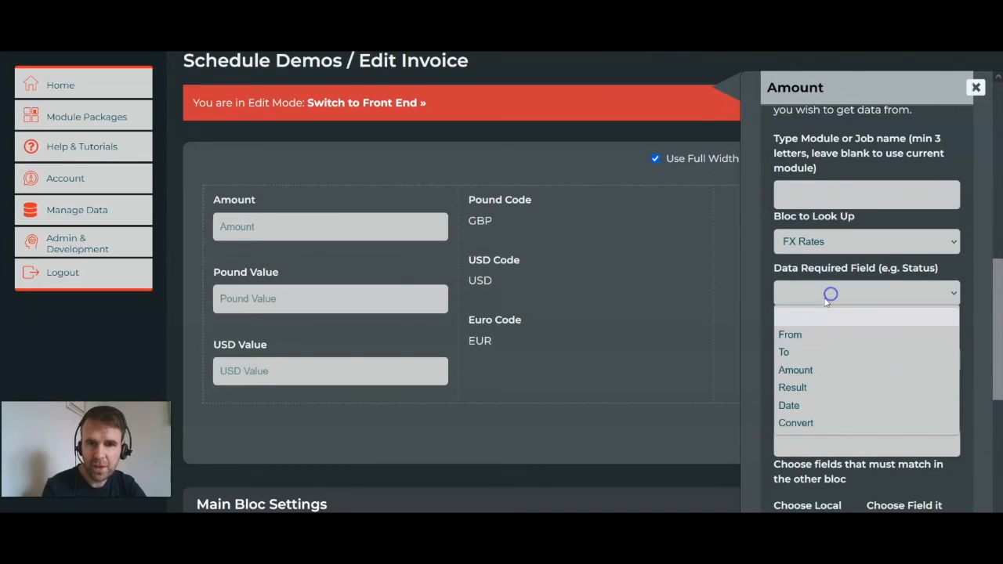
pyautogui.click(799, 389)
pyautogui.scroll(-1, 867, 383)
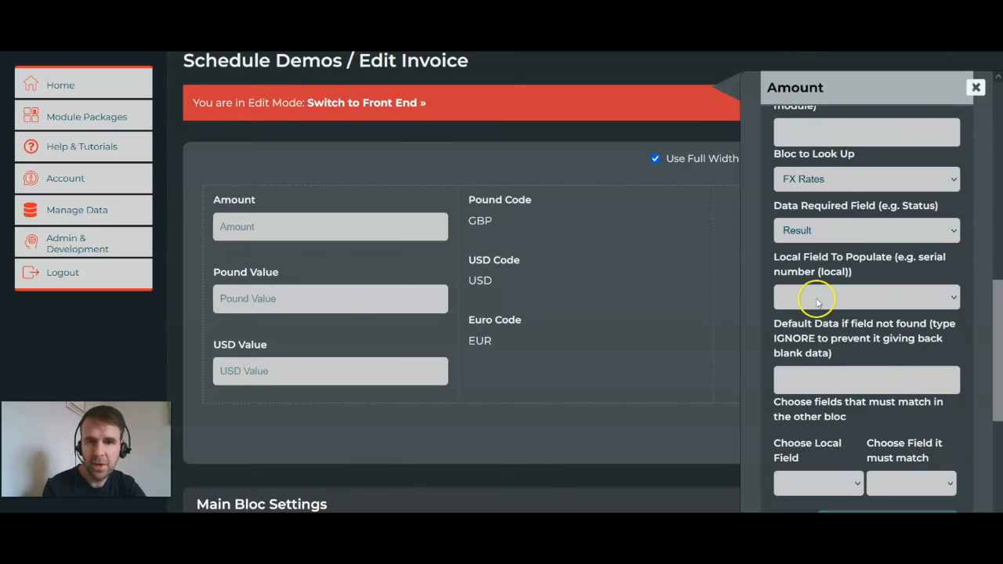
pyautogui.click(823, 308)
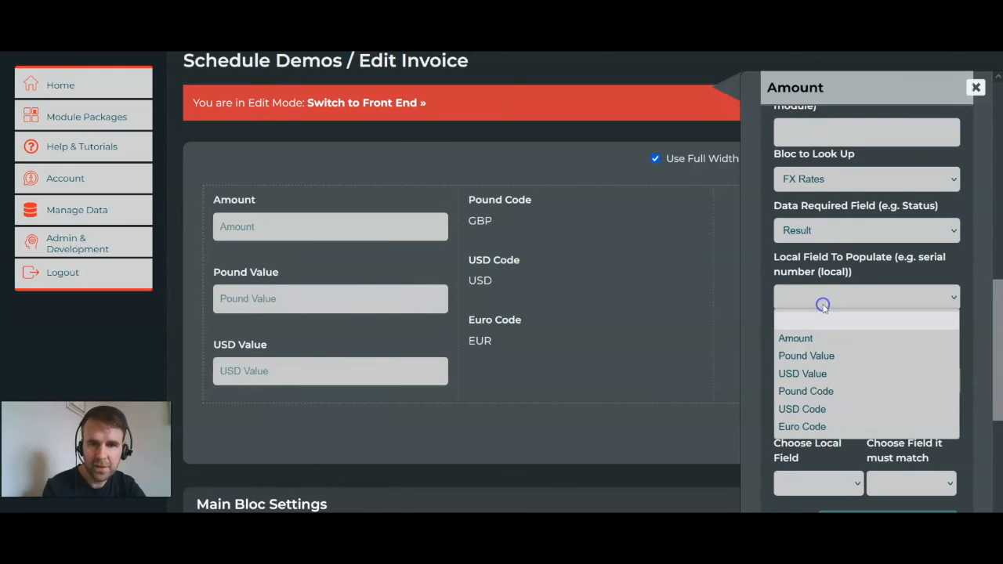
pyautogui.click(823, 373)
pyautogui.scroll(-1, 878, 358)
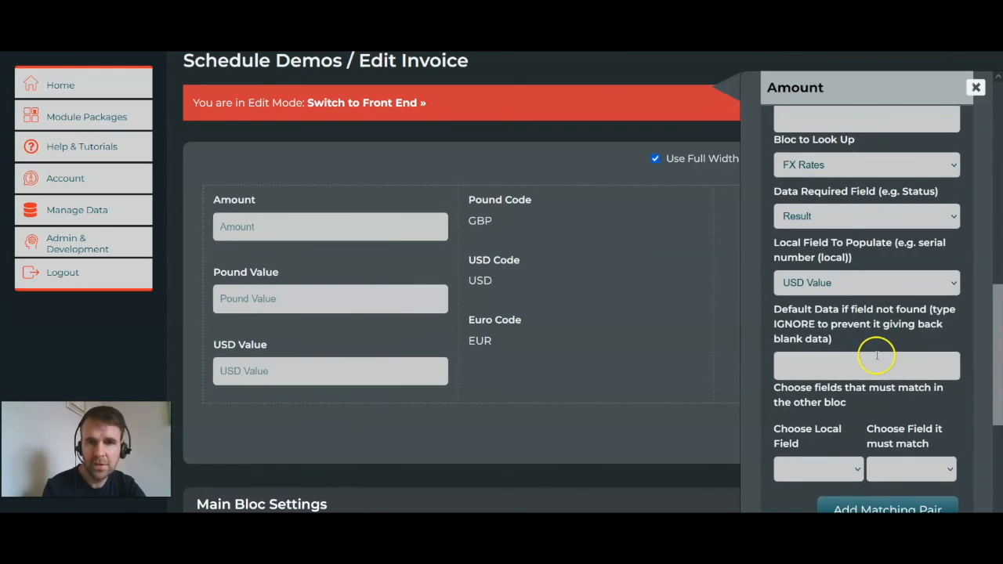
pyautogui.scroll(-3, 854, 312)
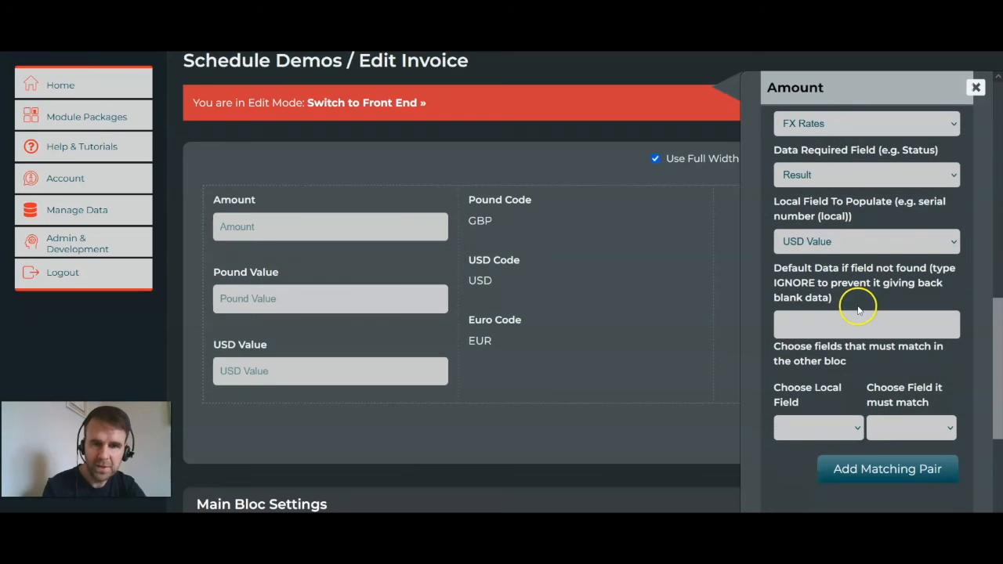
pyautogui.scroll(-3, 859, 310)
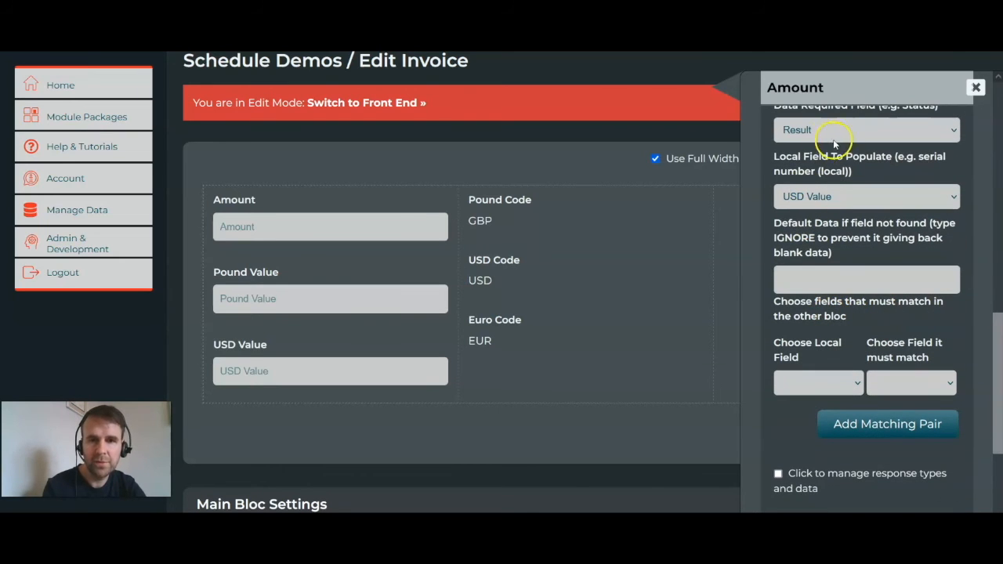
# Open the Schedule Demos module in a separate tab and bring up the FX Rates bloc's front end
pyautogui.scroll(2, 481, 95)
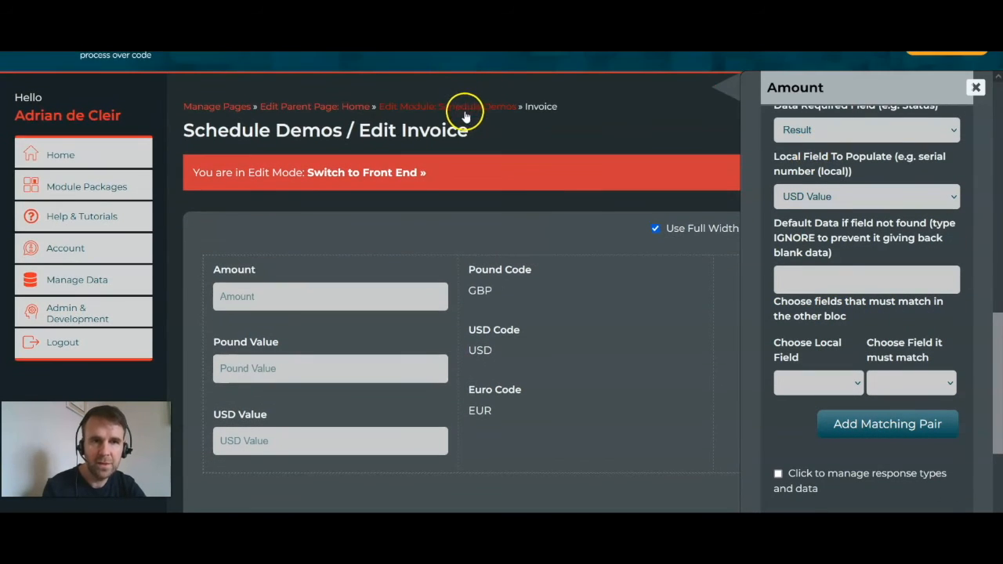
pyautogui.rightClick(473, 108)
pyautogui.click(483, 116)
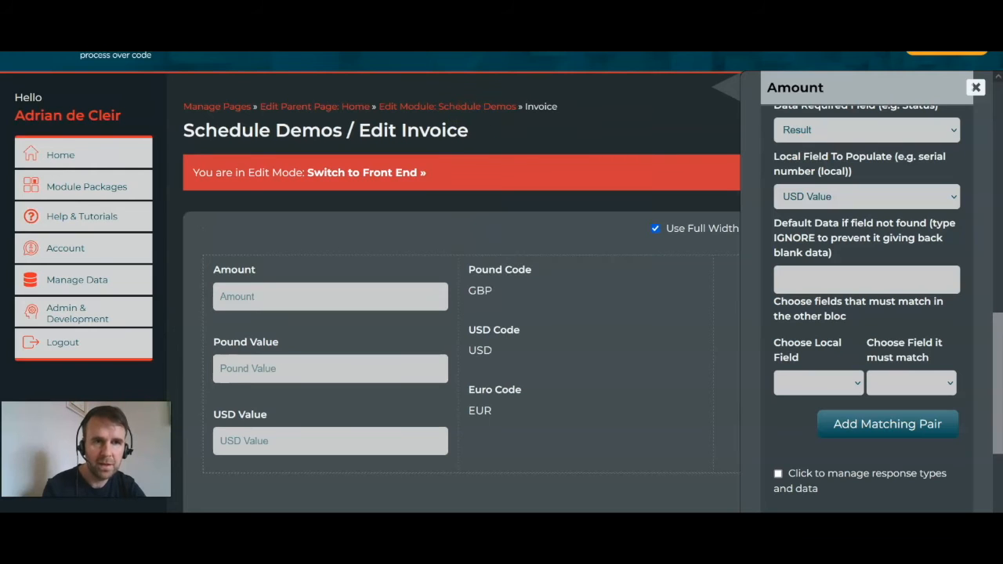
pyautogui.hotkey('ctrl', 'Tab')
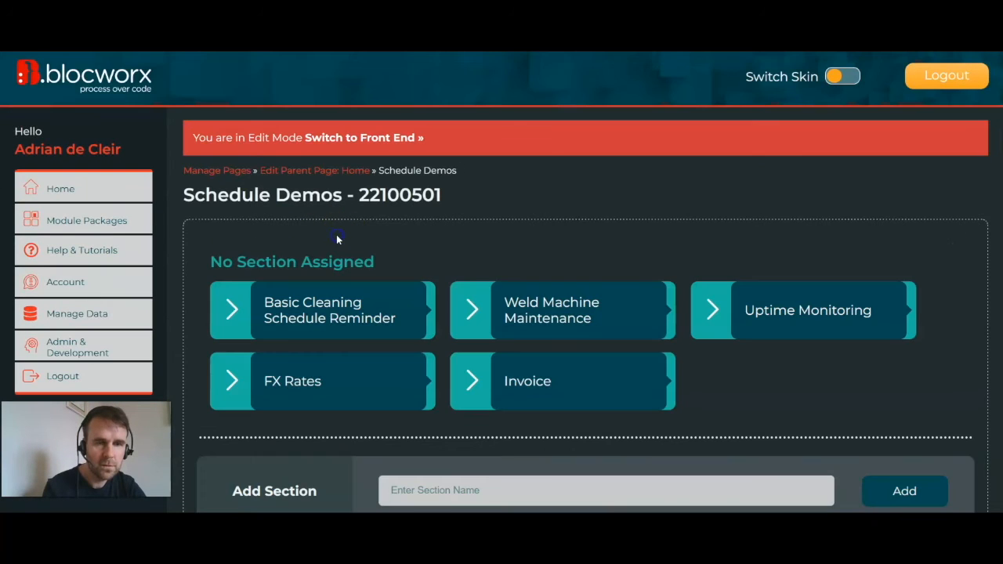
pyautogui.click(312, 380)
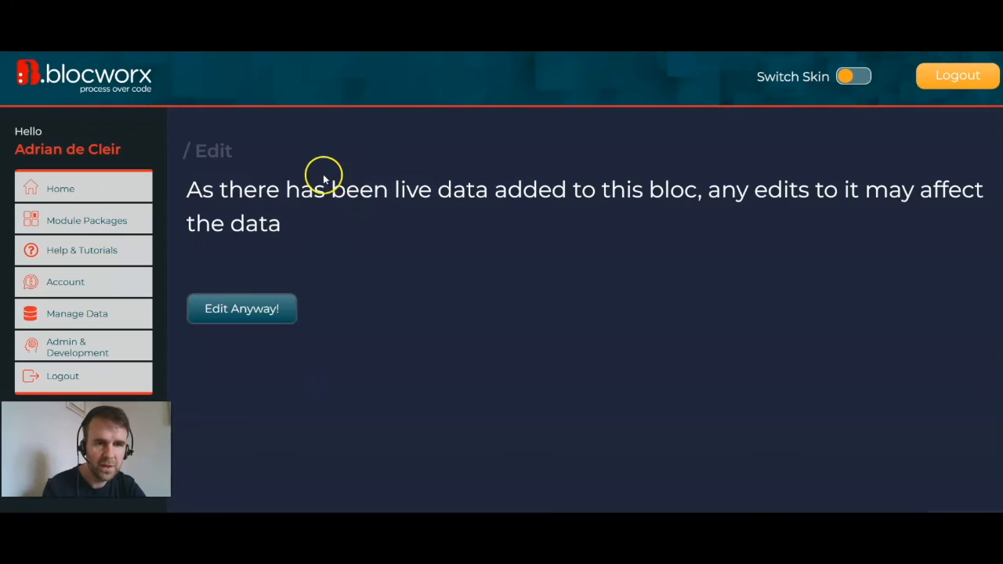
pyautogui.click(244, 324)
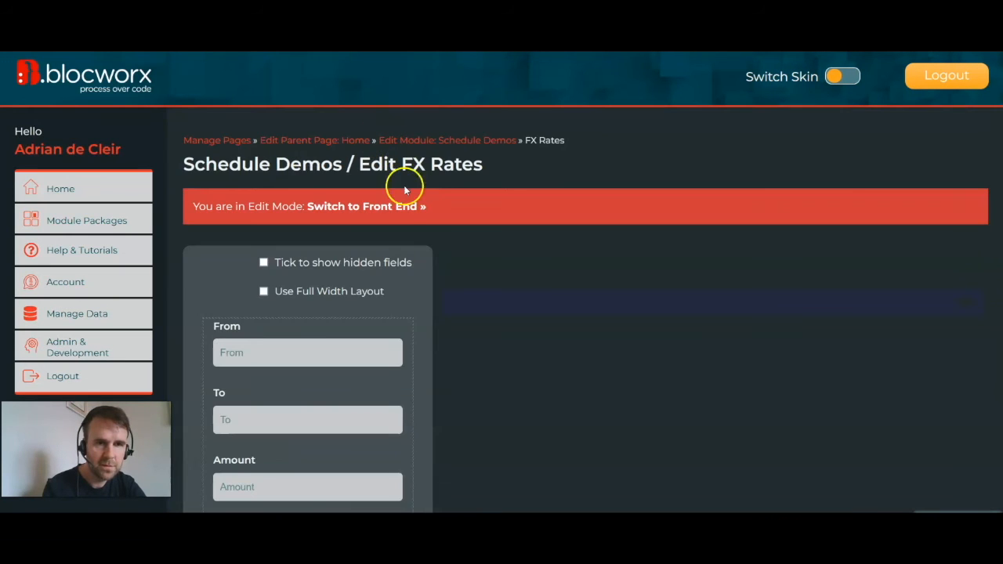
pyautogui.click(384, 209)
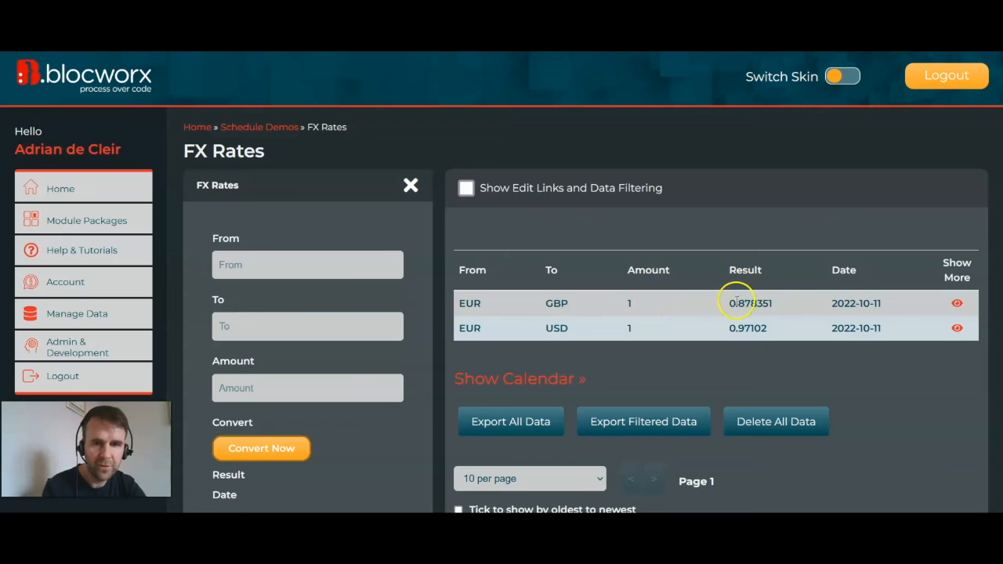
# Examine the From, To and Result values of the EUR to GBP record in the FX Rates table
pyautogui.moveTo(789, 303); pyautogui.dragTo(732, 305)
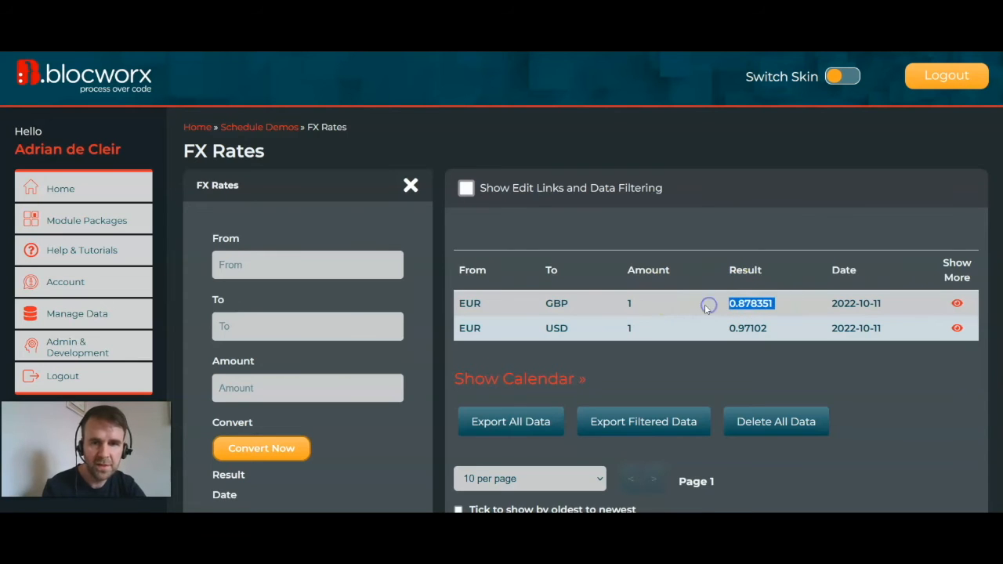
pyautogui.moveTo(575, 310); pyautogui.dragTo(462, 304)
pyautogui.doubleClick(465, 303)
pyautogui.doubleClick(556, 303)
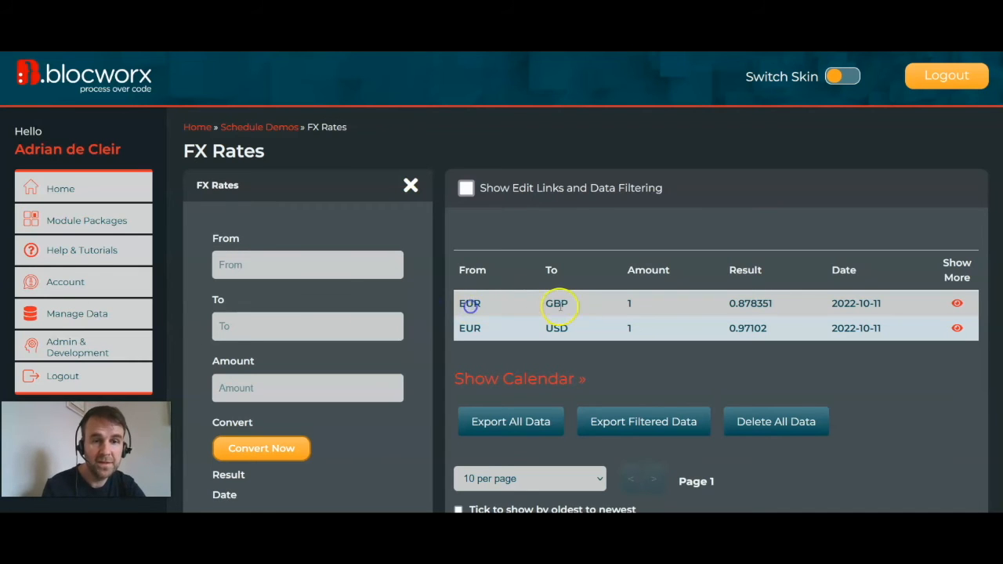
pyautogui.moveTo(724, 303); pyautogui.dragTo(789, 305)
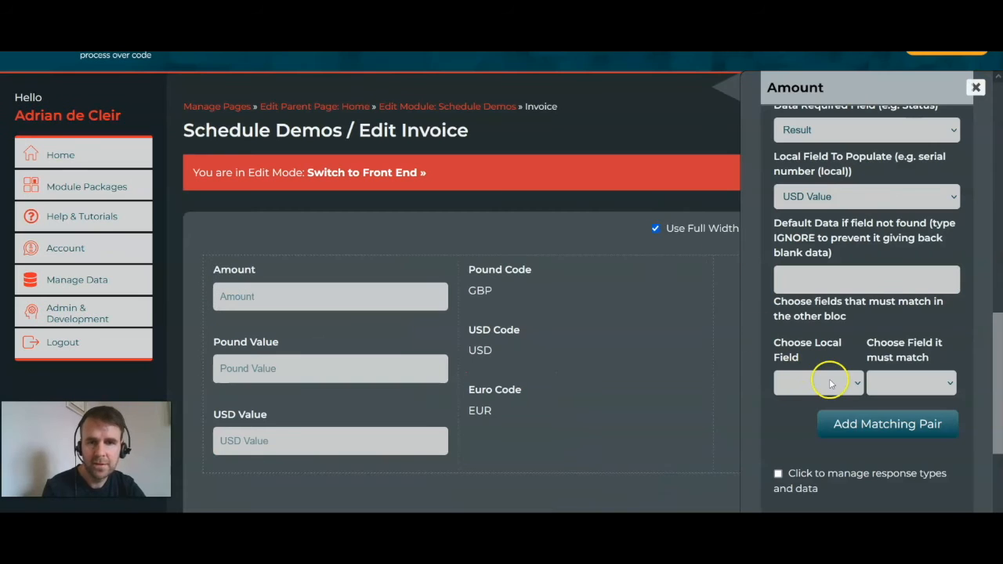
# Add a matching pair to the USD Value rule requiring the local Euro Code to match the From field
pyautogui.click(831, 382)
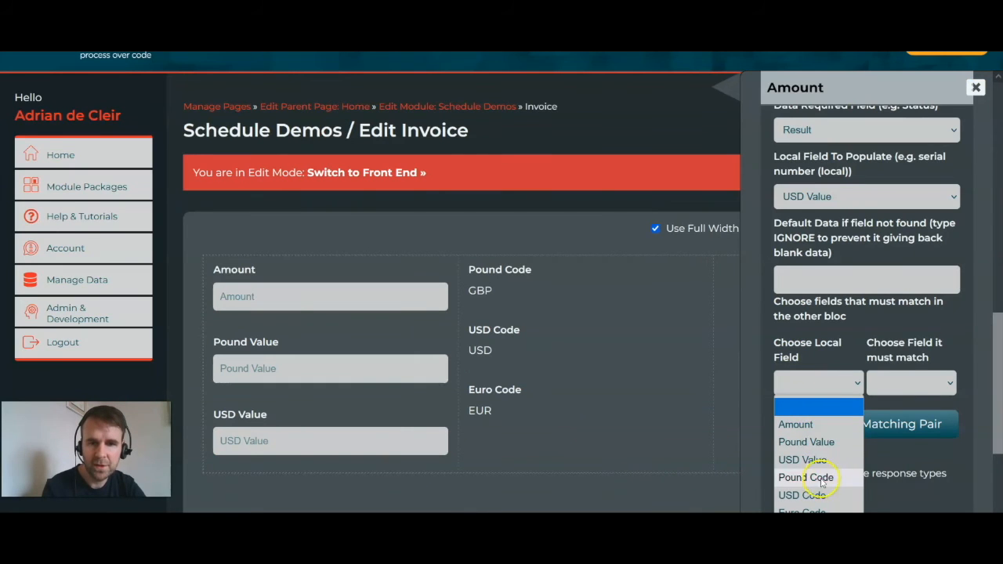
pyautogui.click(829, 509)
pyautogui.click(926, 385)
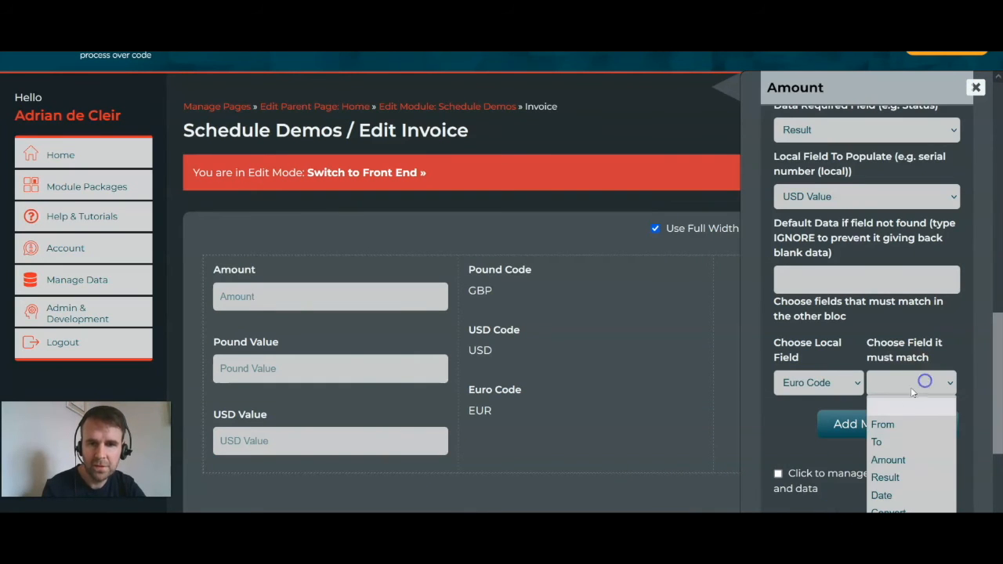
pyautogui.click(914, 423)
pyautogui.click(873, 426)
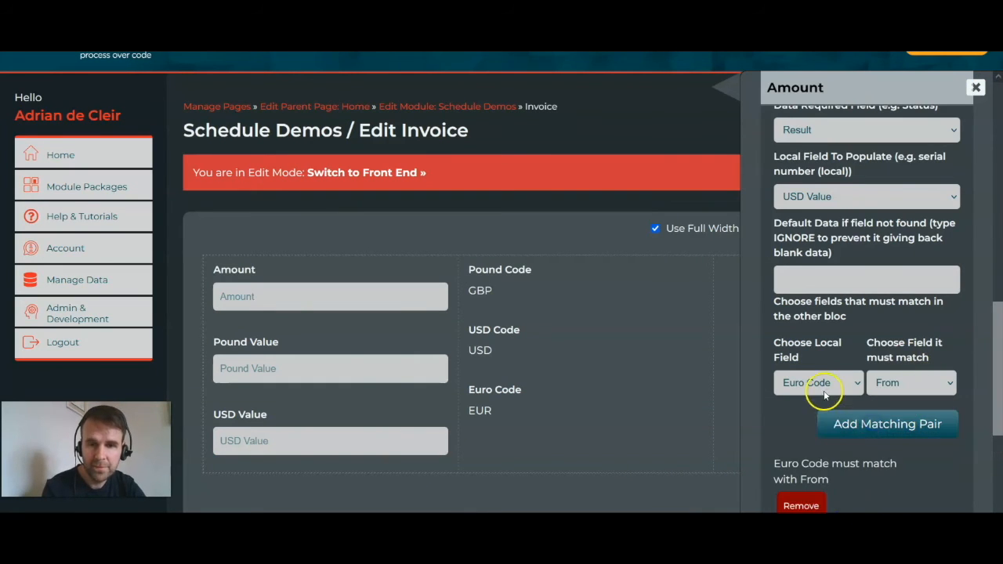
# Add a second matching pair of USD Code with the To field and submit the USD Value rule
pyautogui.click(823, 384)
pyautogui.click(829, 443)
pyautogui.click(919, 384)
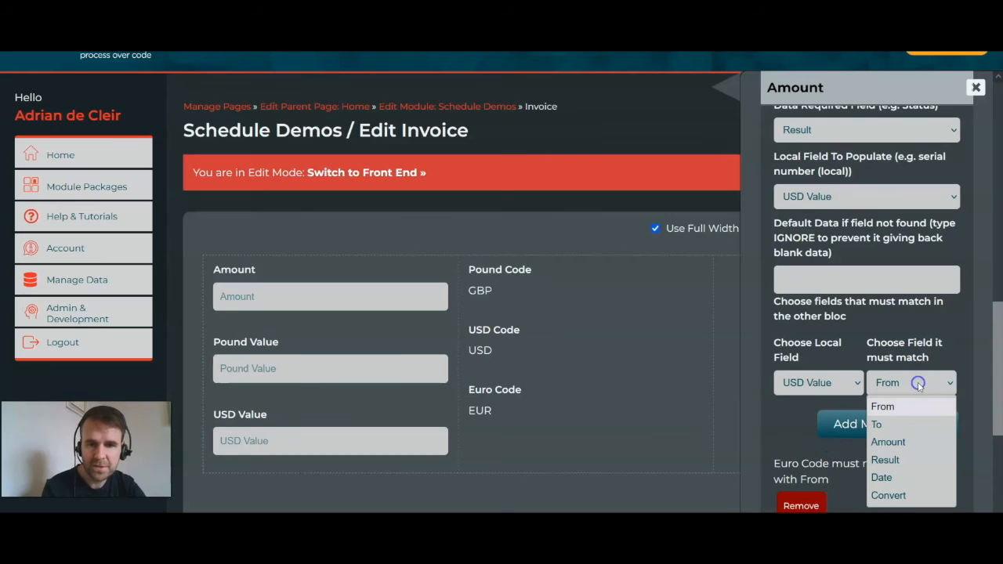
pyautogui.click(883, 424)
pyautogui.scroll(-1, 815, 408)
pyautogui.click(817, 336)
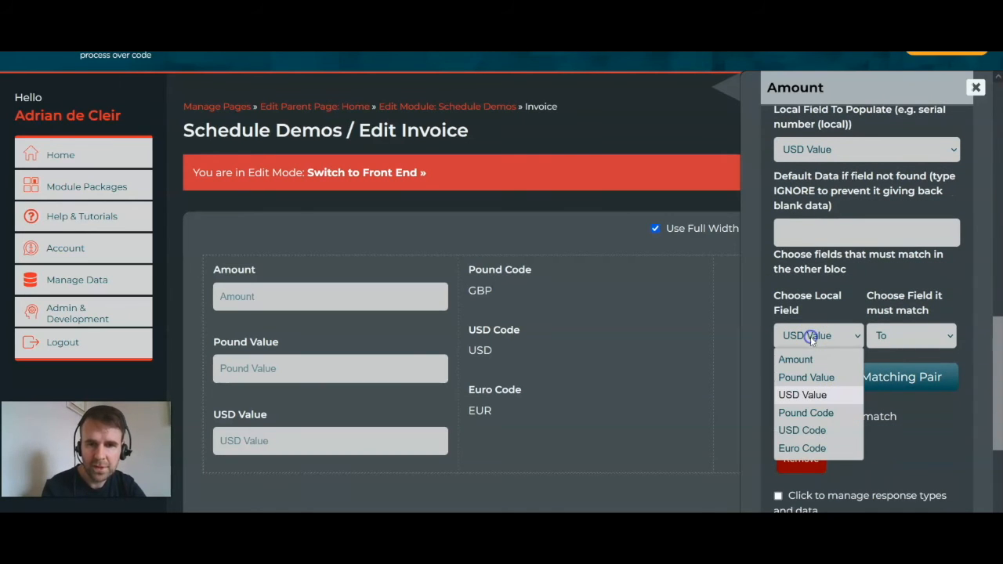
pyautogui.click(806, 430)
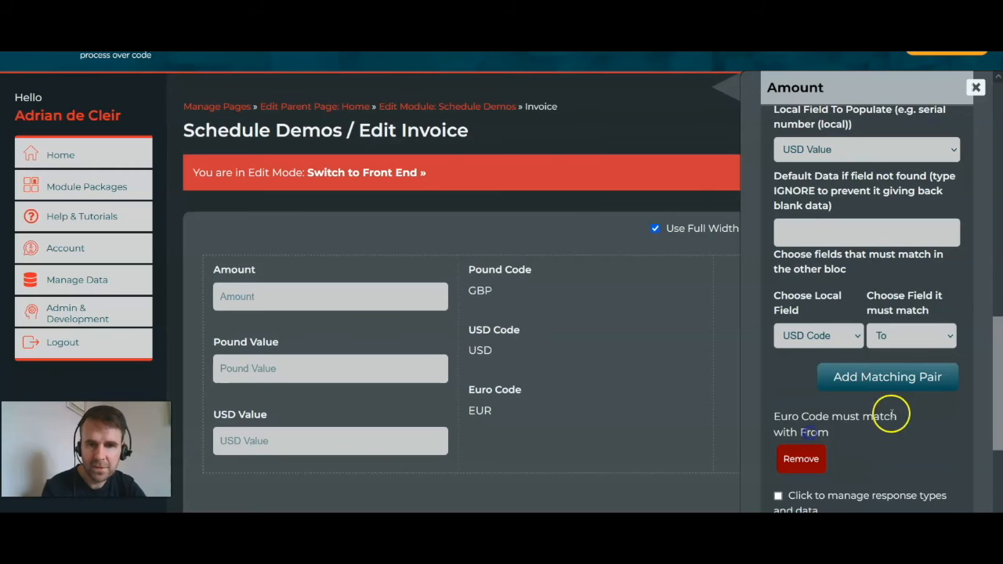
pyautogui.scroll(-1, 862, 341)
pyautogui.click(871, 348)
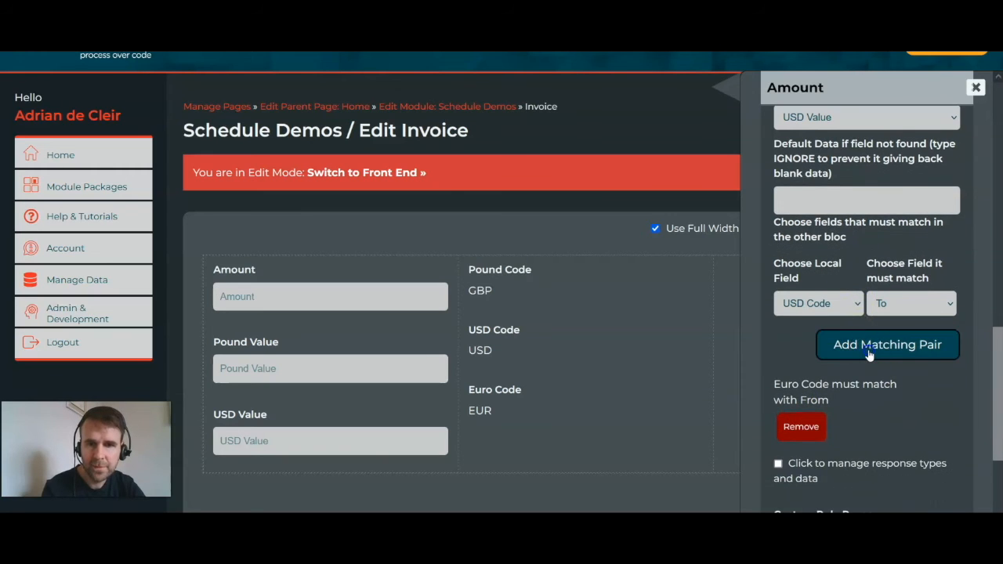
pyautogui.scroll(-3, 894, 417)
pyautogui.scroll(-3, 895, 422)
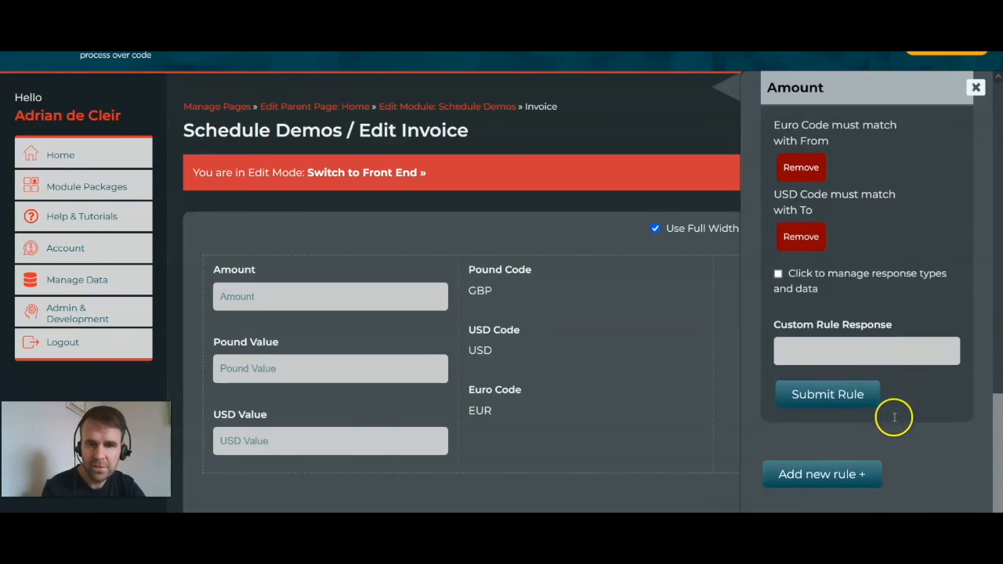
pyautogui.click(831, 397)
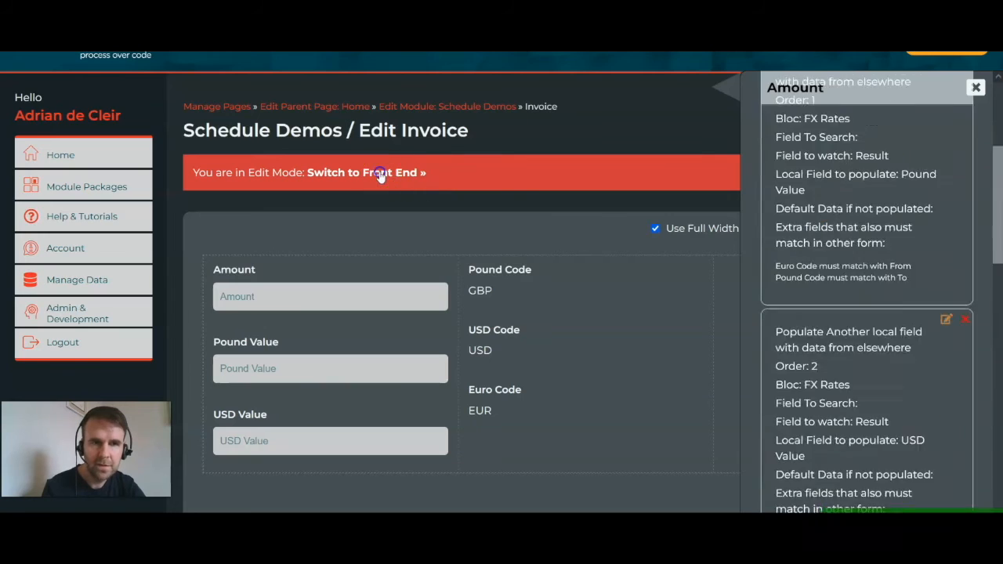
# Switch the Invoice bloc to the front end and test both rules by entering an Amount and clearing it
pyautogui.click(379, 173)
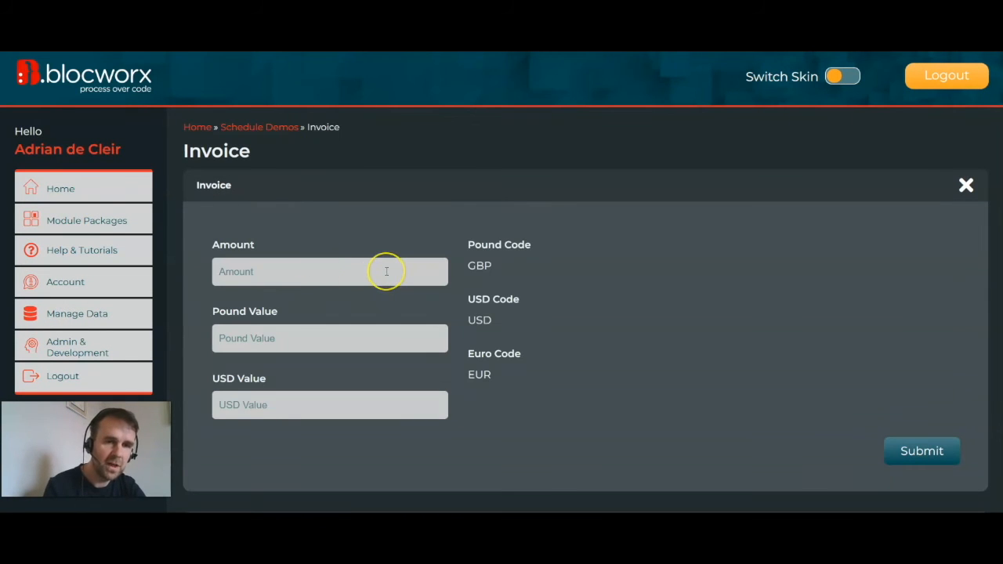
pyautogui.click(387, 271)
pyautogui.press('Tab')
pyautogui.moveTo(262, 271); pyautogui.dragTo(204, 268)
pyautogui.click(302, 399)
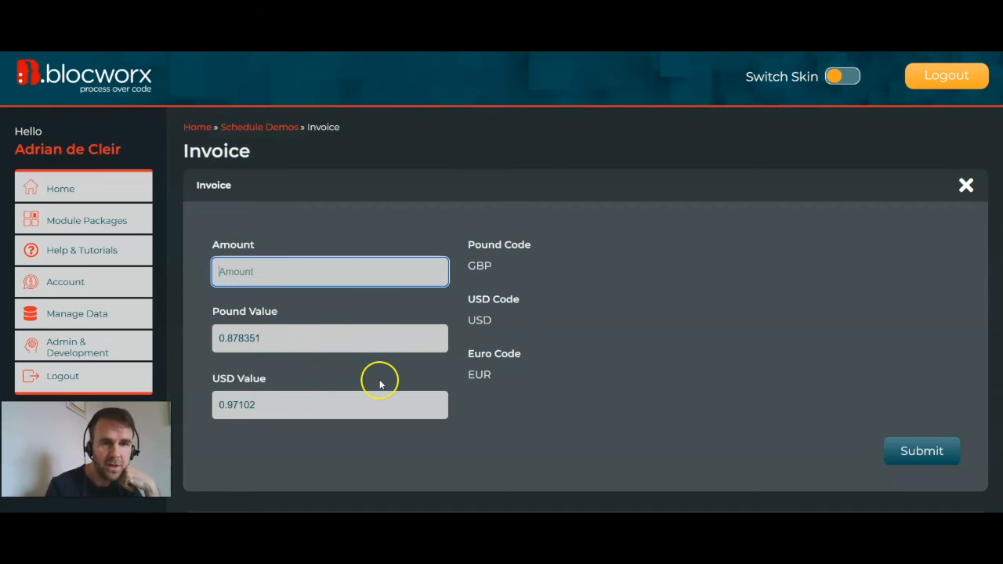
# Return the Invoice bloc from live mode to edit mode, accepting that edits may affect existing data
pyautogui.scroll(-10, 379, 385)
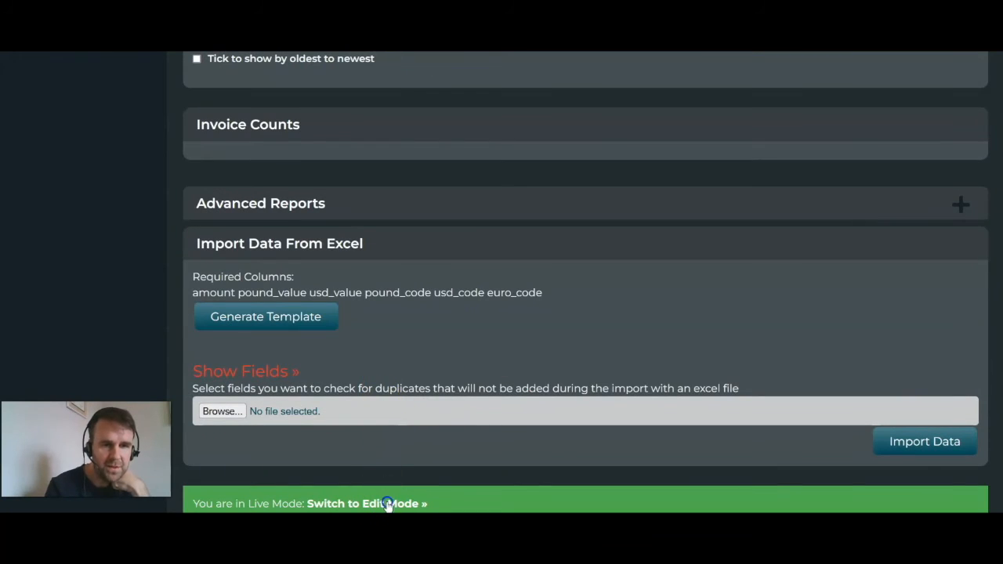
pyautogui.click(387, 504)
pyautogui.click(262, 318)
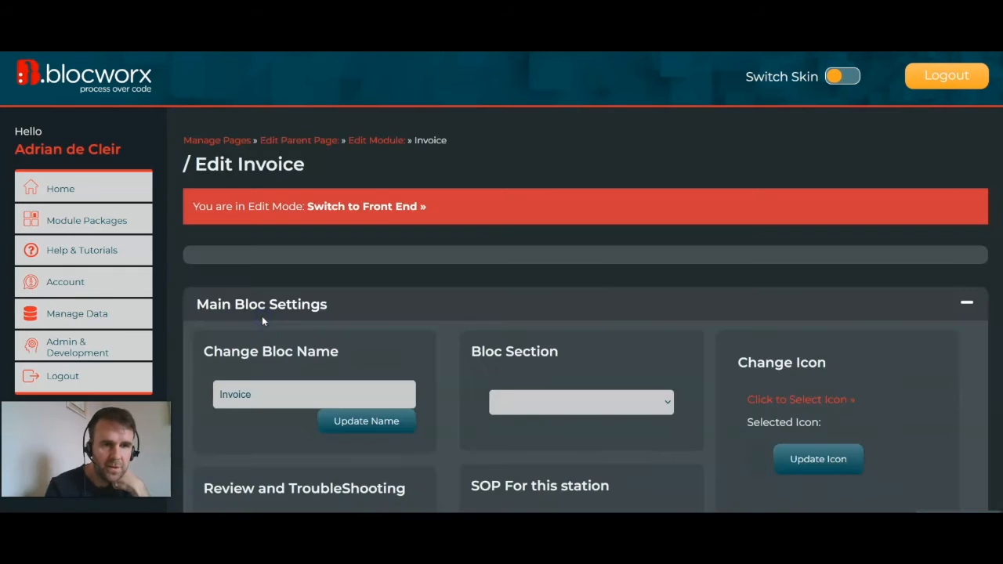
# Change the Invoice bloc's Pound Value field to a Plain Data Field and submit it
pyautogui.scroll(-2, 168, 381)
pyautogui.moveTo(252, 282)
pyautogui.click(318, 347)
pyautogui.click(921, 107)
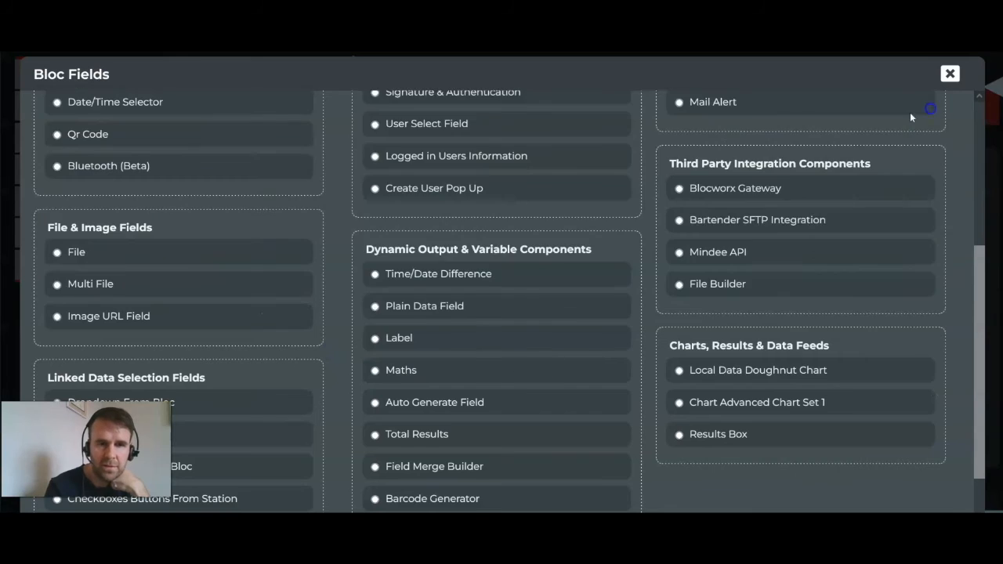
pyautogui.scroll(-1, 521, 387)
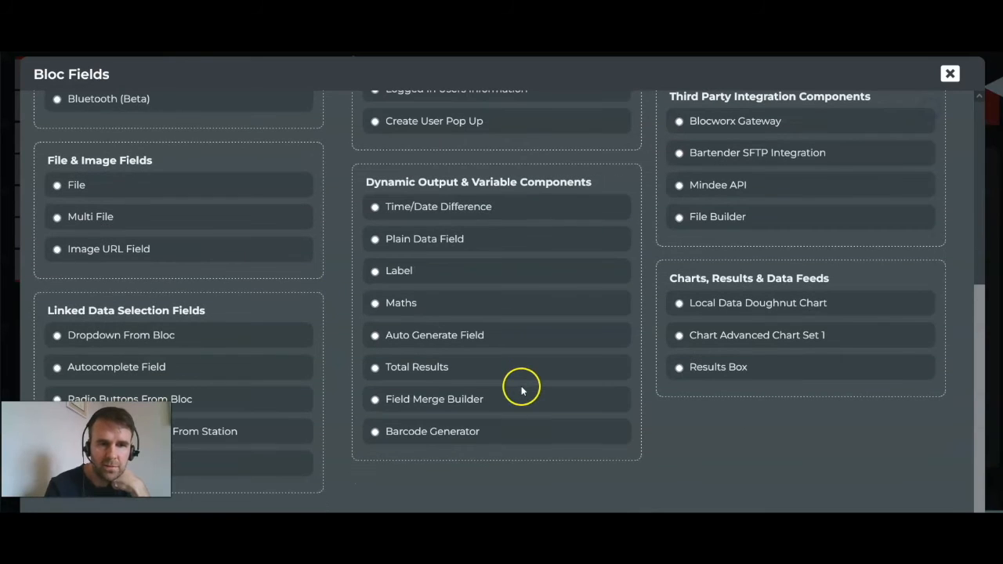
pyautogui.click(401, 240)
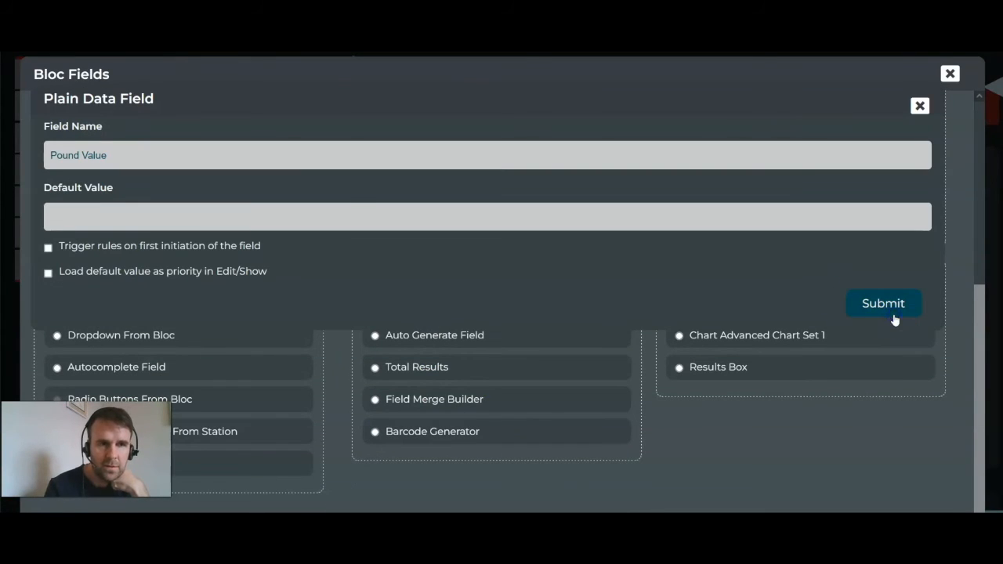
pyautogui.click(884, 304)
# Convert the USD Value field to a Plain Data Field and submit the change
pyautogui.moveTo(269, 337)
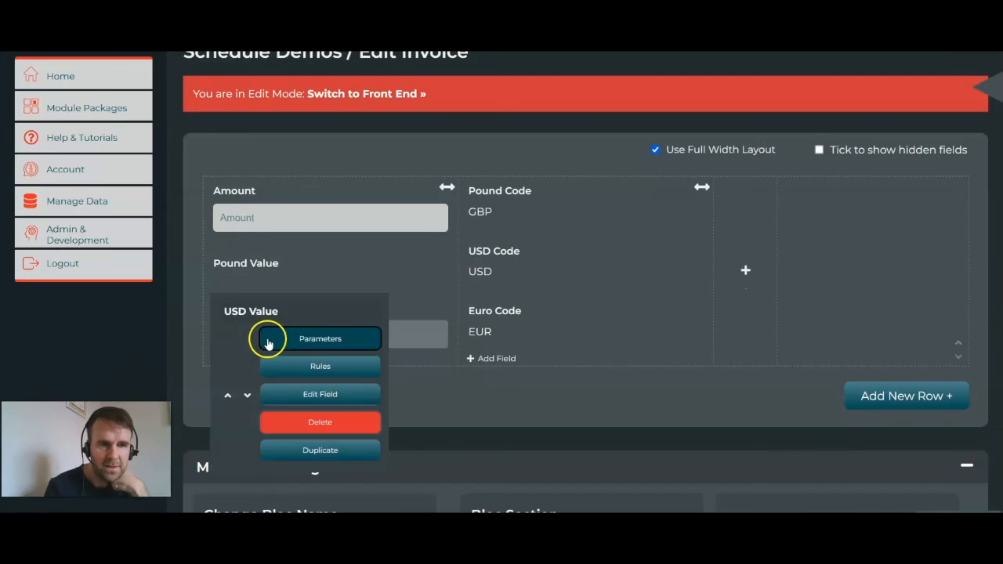
pyautogui.click(316, 392)
pyautogui.click(920, 105)
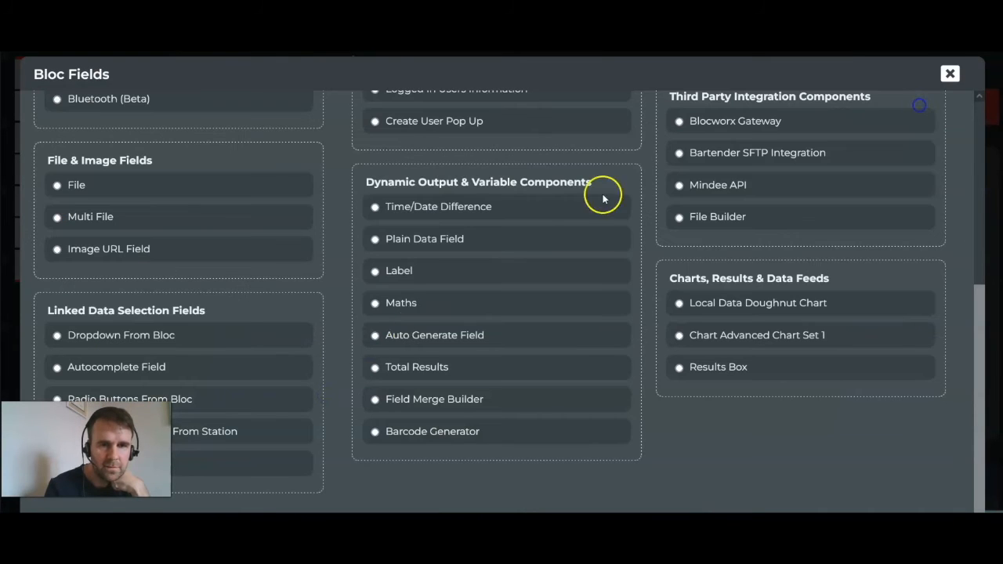
pyautogui.click(397, 238)
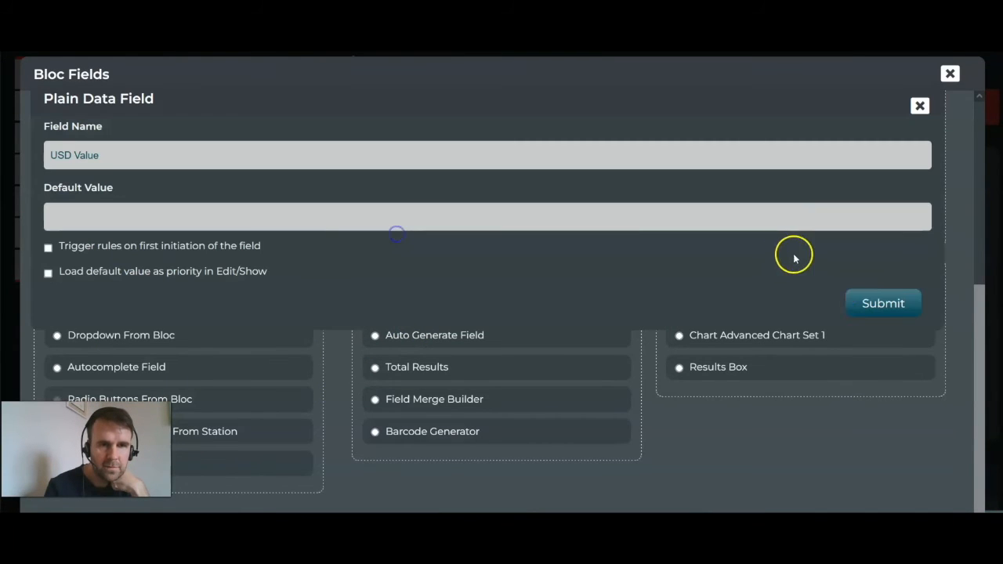
pyautogui.click(903, 320)
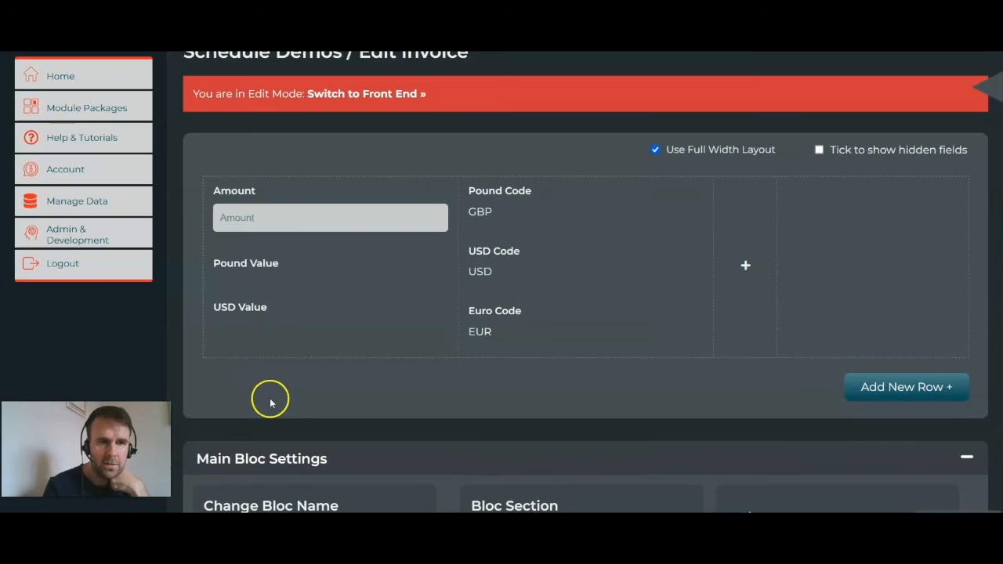
# Set the Pound Code field's hidden option to Visually Hide in the form but remain functional
pyautogui.moveTo(507, 207)
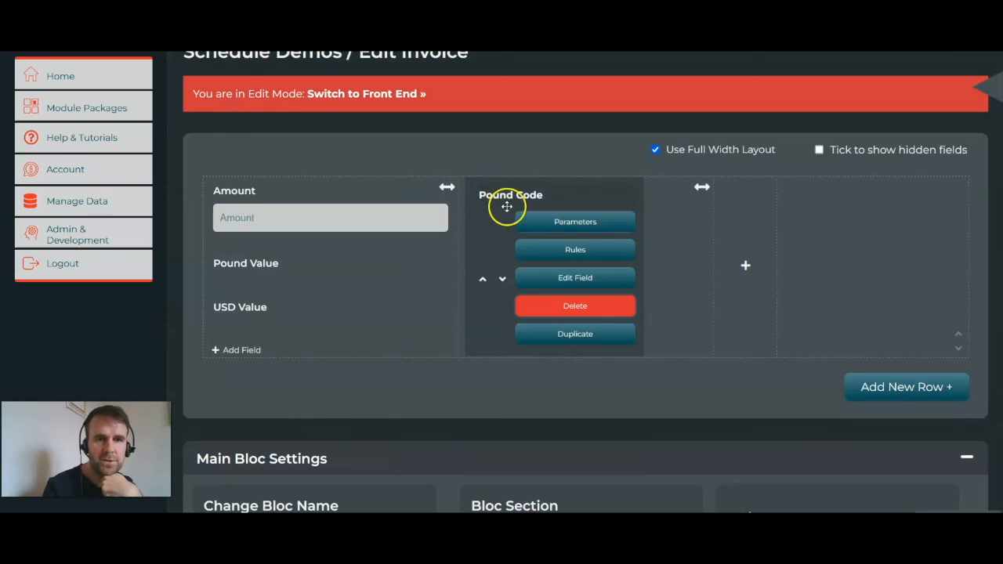
pyautogui.click(550, 225)
pyautogui.click(872, 384)
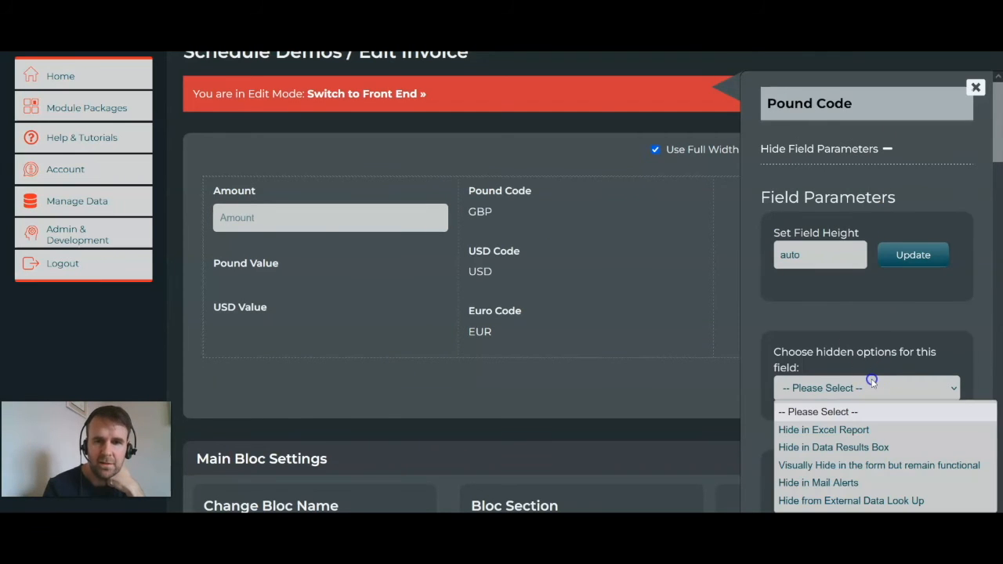
pyautogui.click(879, 465)
# Apply the Visually Hide in the form but remain functional option to the USD Code field
pyautogui.moveTo(481, 245)
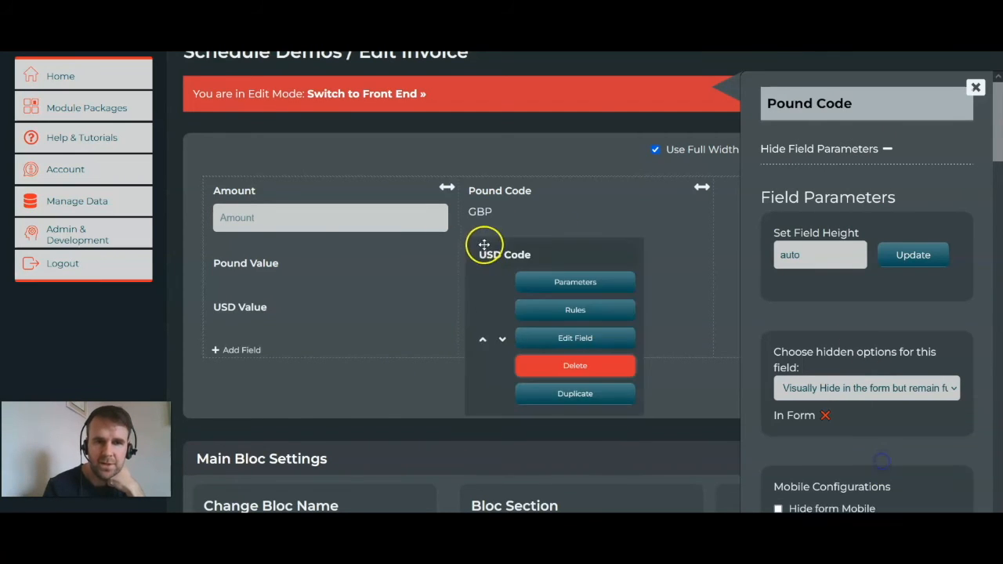
pyautogui.click(558, 290)
pyautogui.click(815, 386)
pyautogui.click(848, 406)
pyautogui.click(828, 387)
pyautogui.click(846, 464)
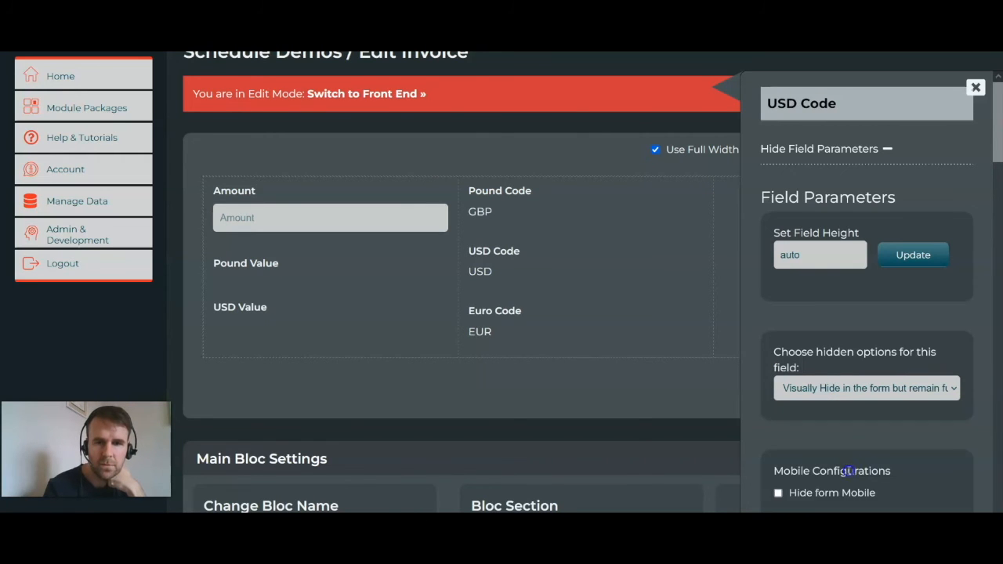
# Visually hide the Euro Code field in the form while keeping it functional
pyautogui.click(561, 350)
pyautogui.click(806, 385)
pyautogui.click(831, 409)
pyautogui.click(815, 392)
pyautogui.click(843, 463)
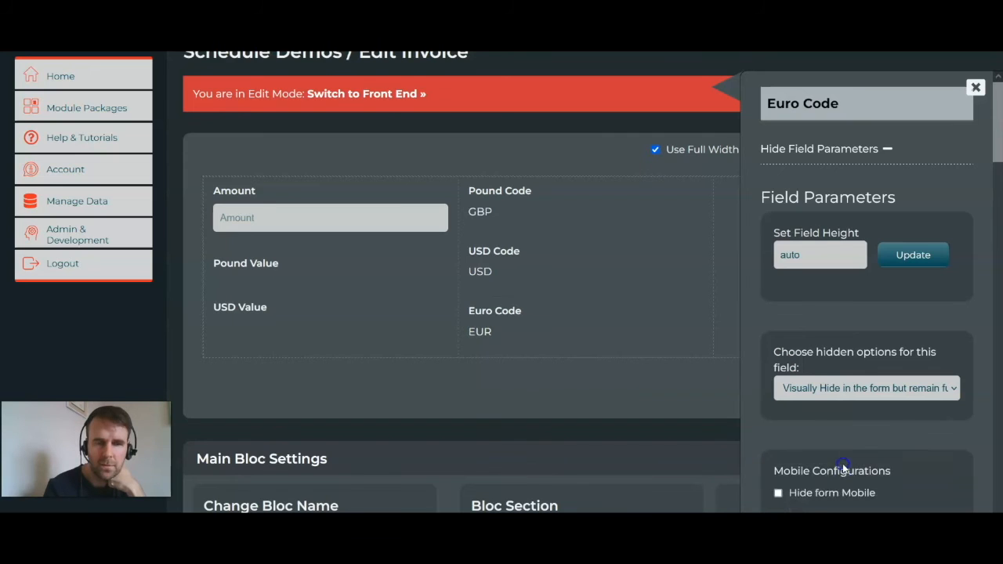
# Switch the Invoice bloc to the front end and submit an entry with Amount 32 to test the form
pyautogui.scroll(1, 485, 472)
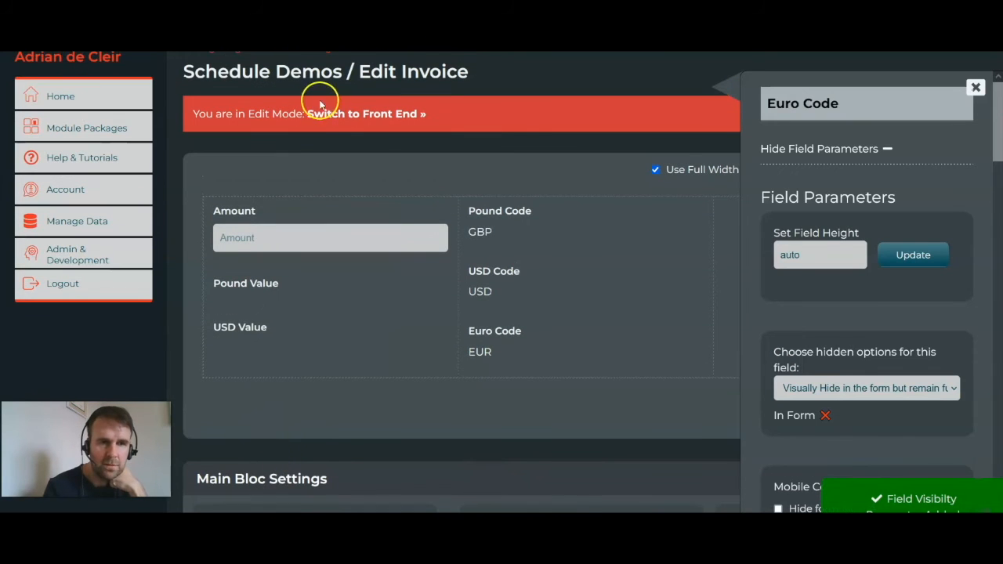
pyautogui.click(337, 115)
pyautogui.click(276, 277)
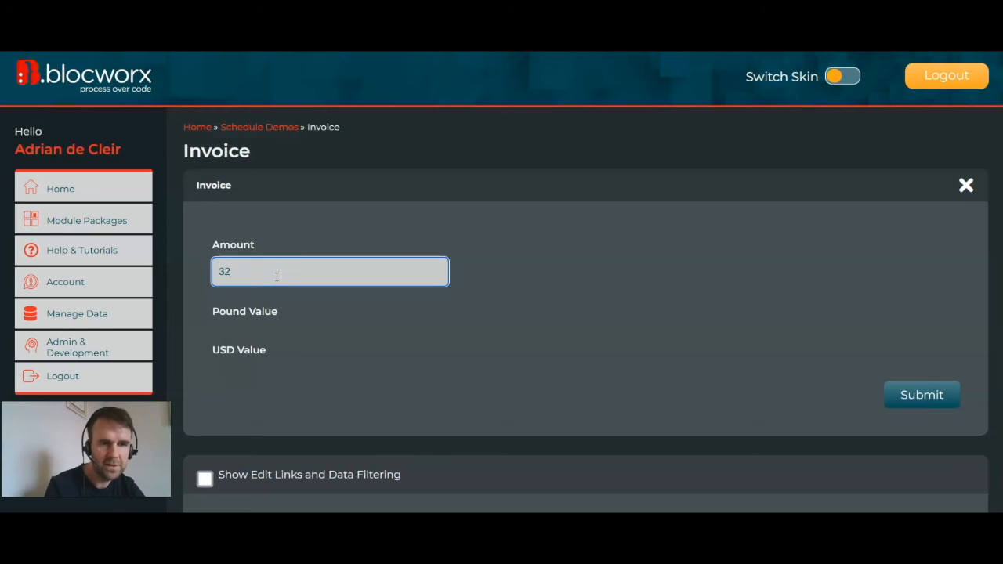
pyautogui.press('Return')
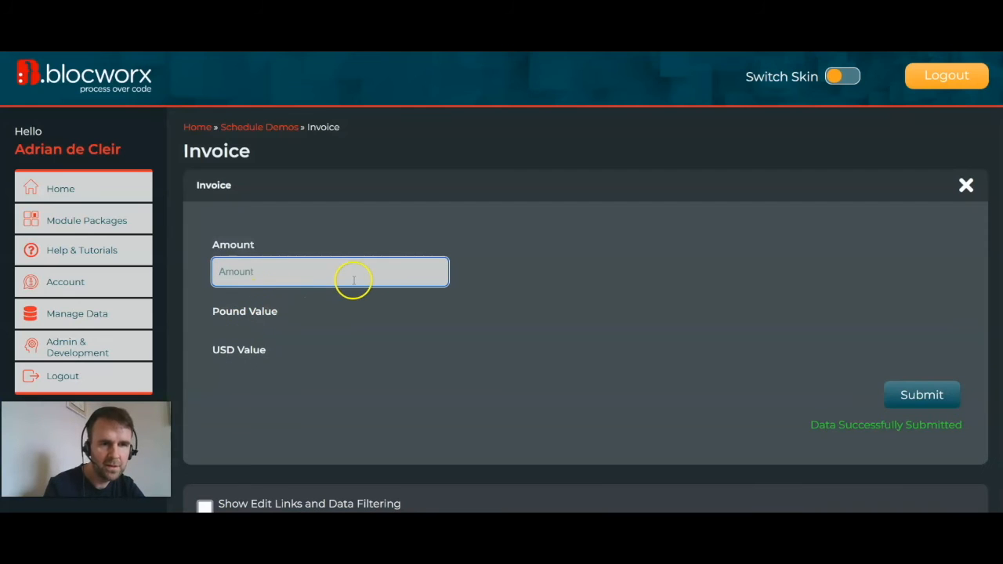
pyautogui.scroll(-3, 432, 293)
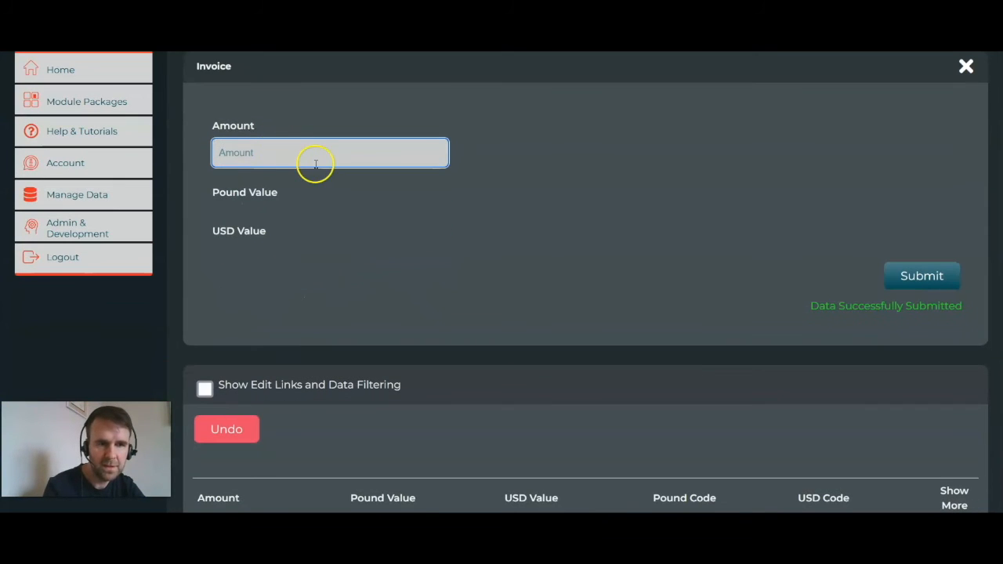
pyautogui.scroll(3, 316, 164)
# Switch the Invoice bloc back to edit mode, accepting that edits may affect its live data
pyautogui.scroll(-15, 352, 300)
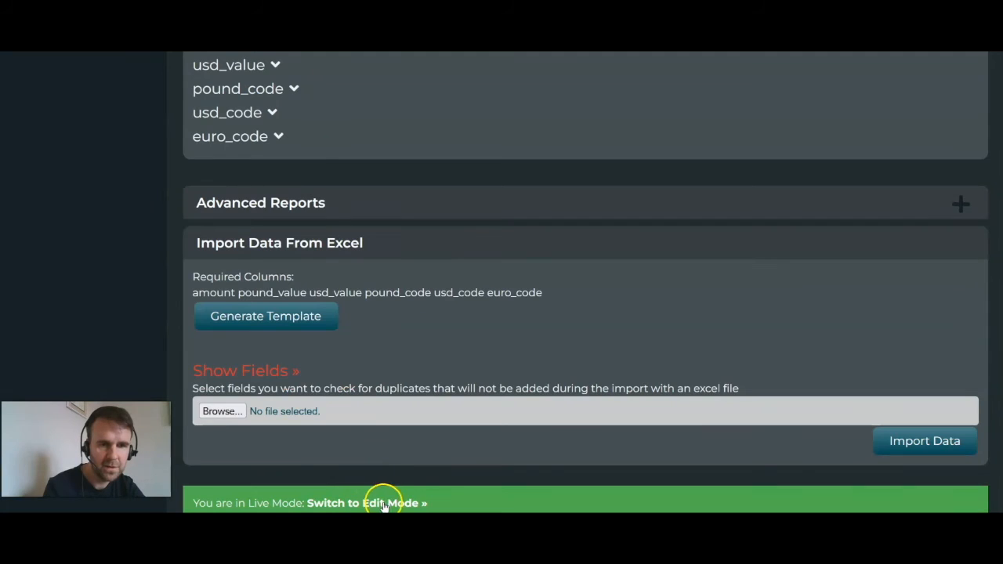
pyautogui.click(384, 503)
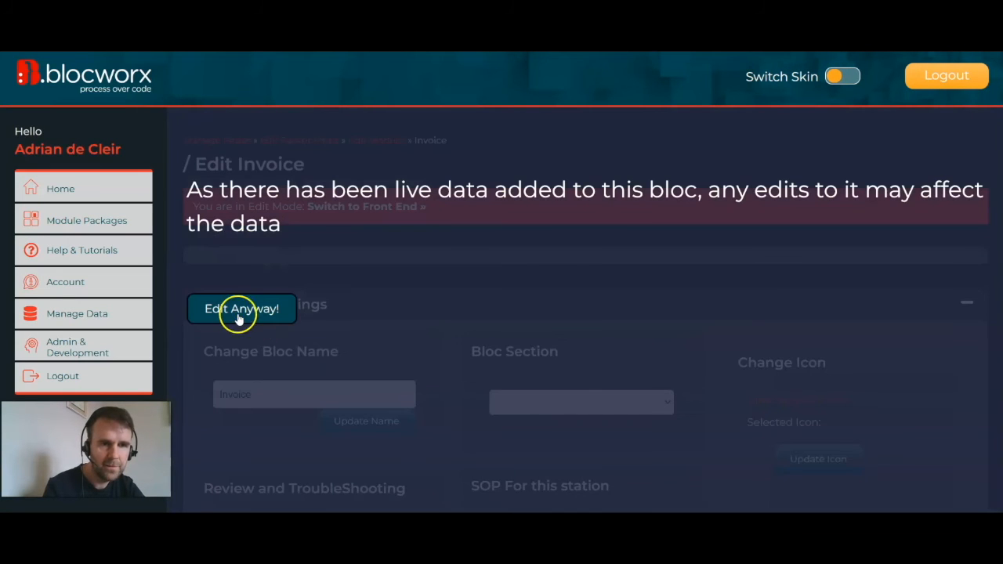
pyautogui.click(239, 313)
# Add a mixed-case text field named Extra Field below USD Value in the Amount column
pyautogui.scroll(-2, 180, 345)
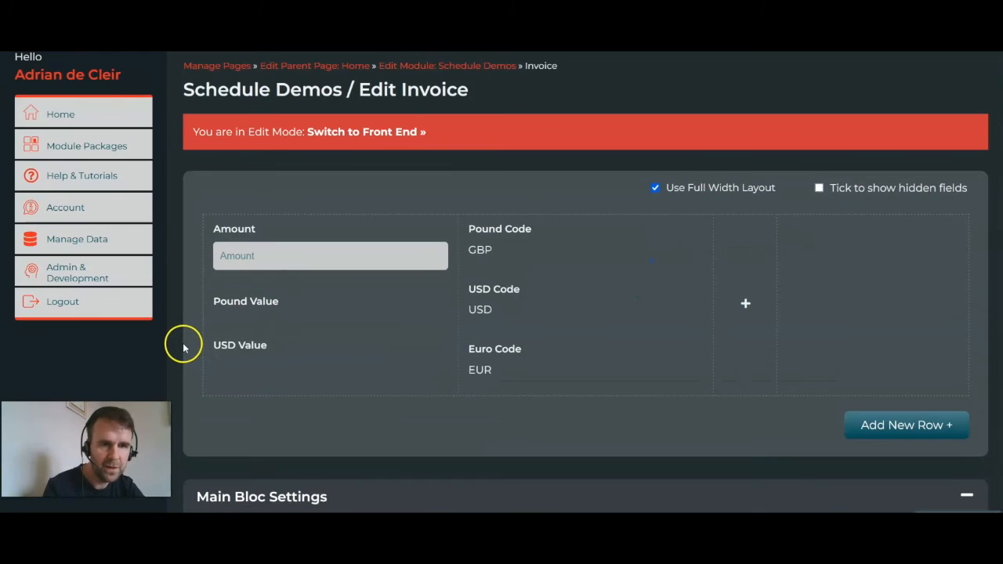
pyautogui.click(235, 311)
pyautogui.click(259, 154)
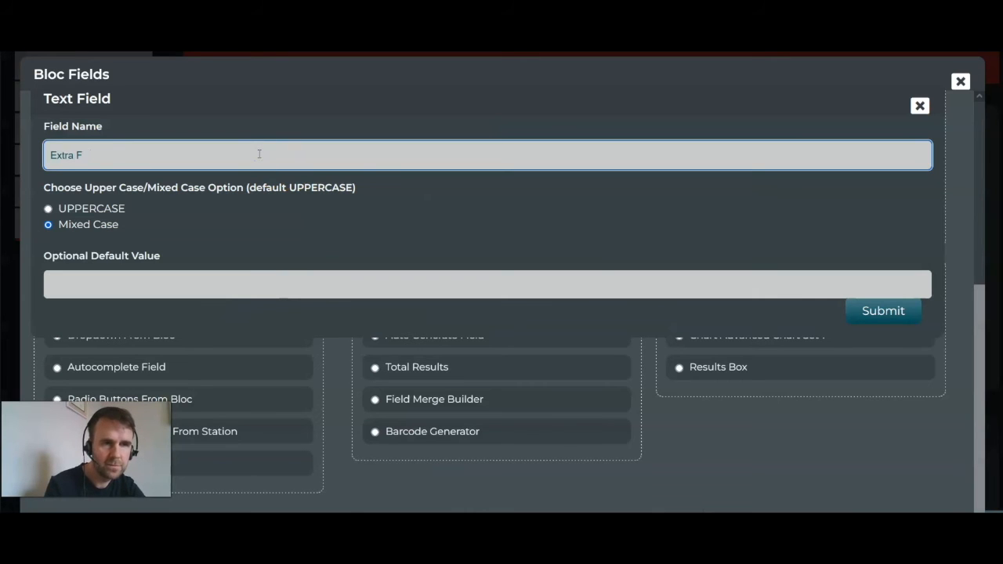
pyautogui.write('Extra Field')
pyautogui.click(884, 312)
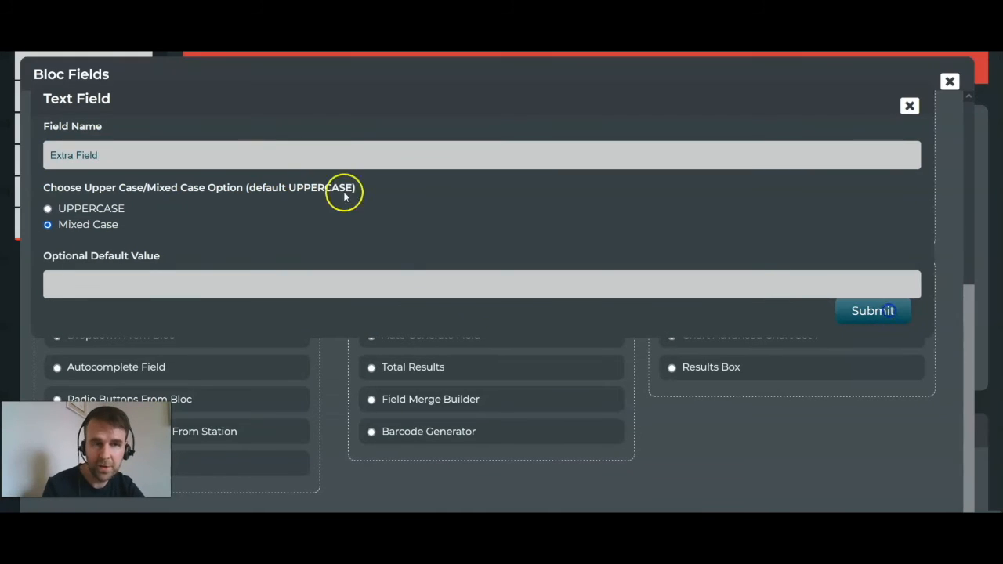
# Set Extra Field to be visually hidden in the form but remain functional, and close its parameters
pyautogui.scroll(1, 274, 132)
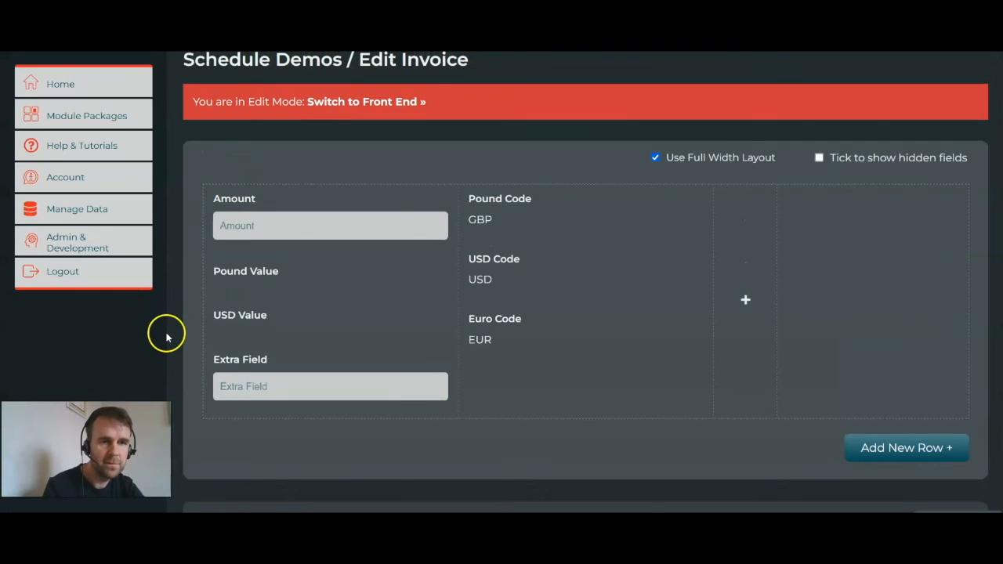
pyautogui.scroll(-1, 163, 334)
pyautogui.moveTo(237, 310)
pyautogui.click(305, 337)
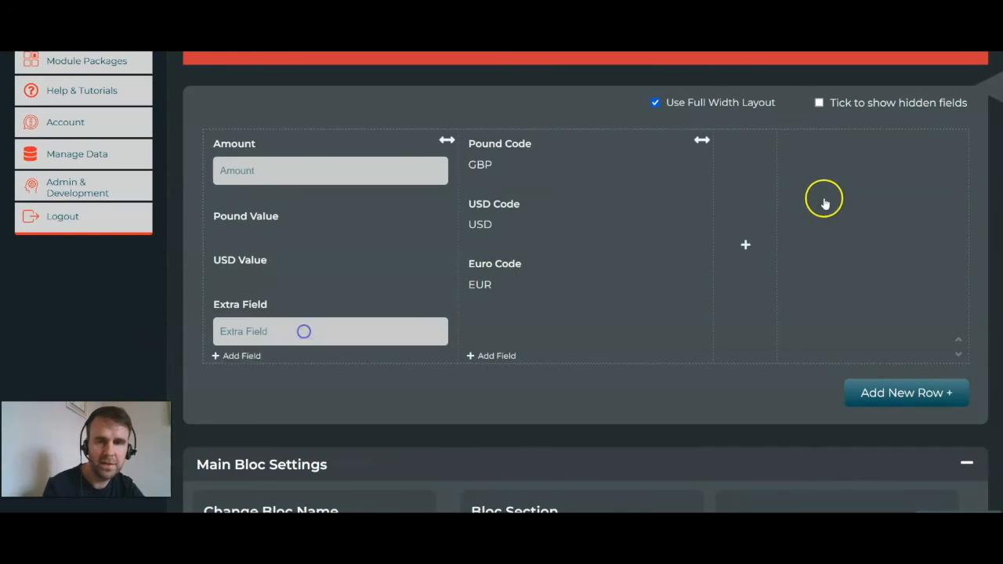
pyautogui.click(899, 385)
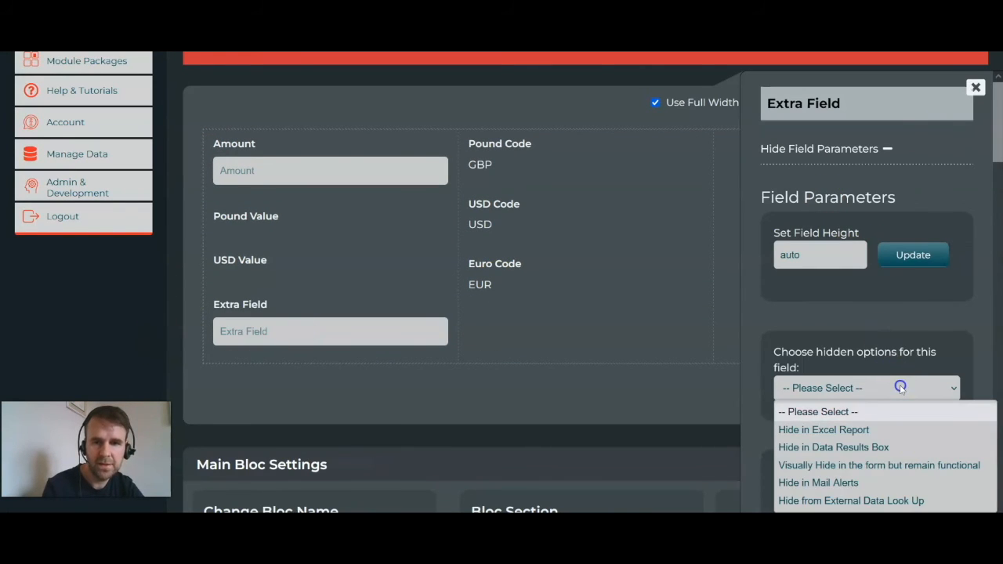
pyautogui.click(896, 465)
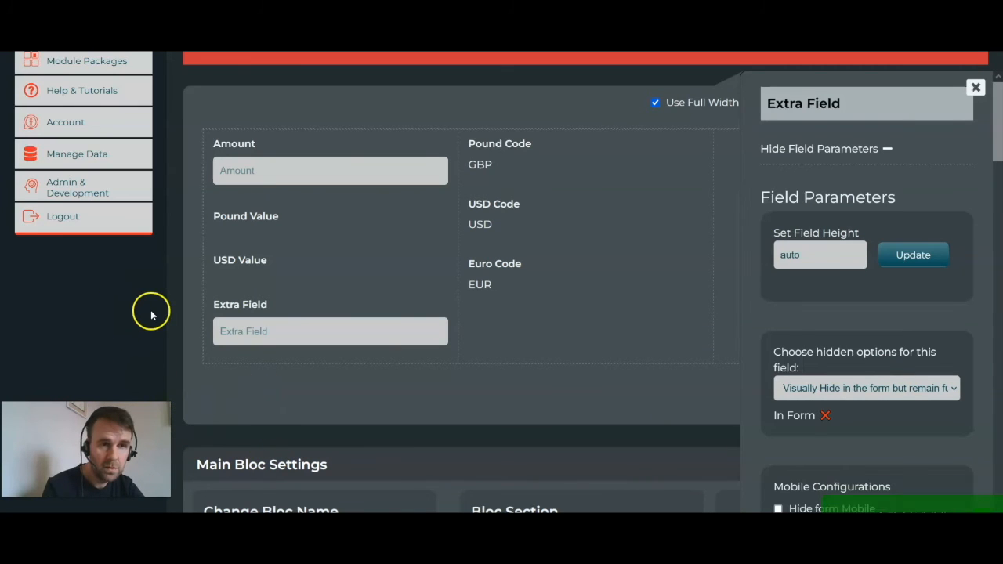
pyautogui.click(974, 88)
# Start a new Maths field in the column holding the currency codes
pyautogui.moveTo(238, 221)
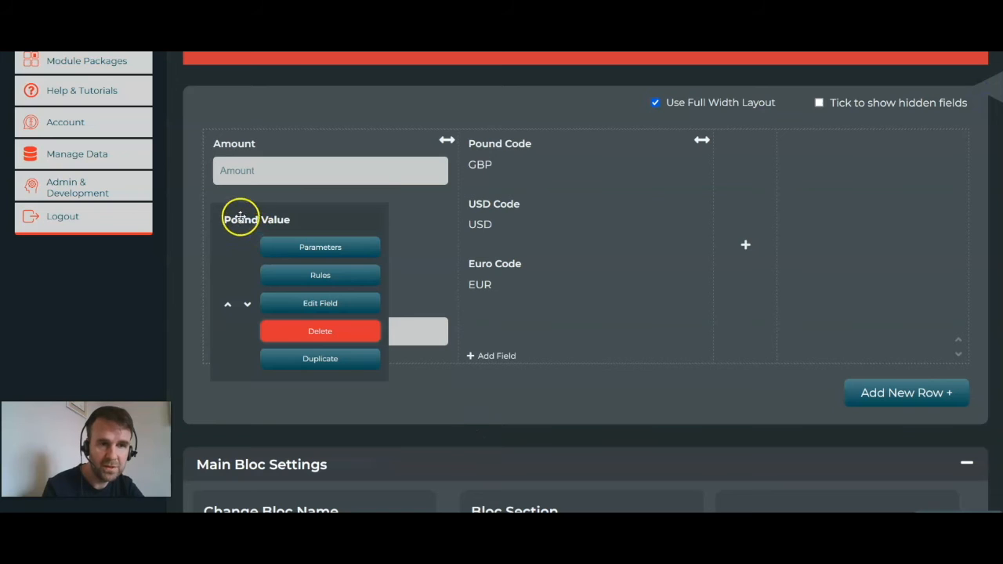
pyautogui.click(481, 354)
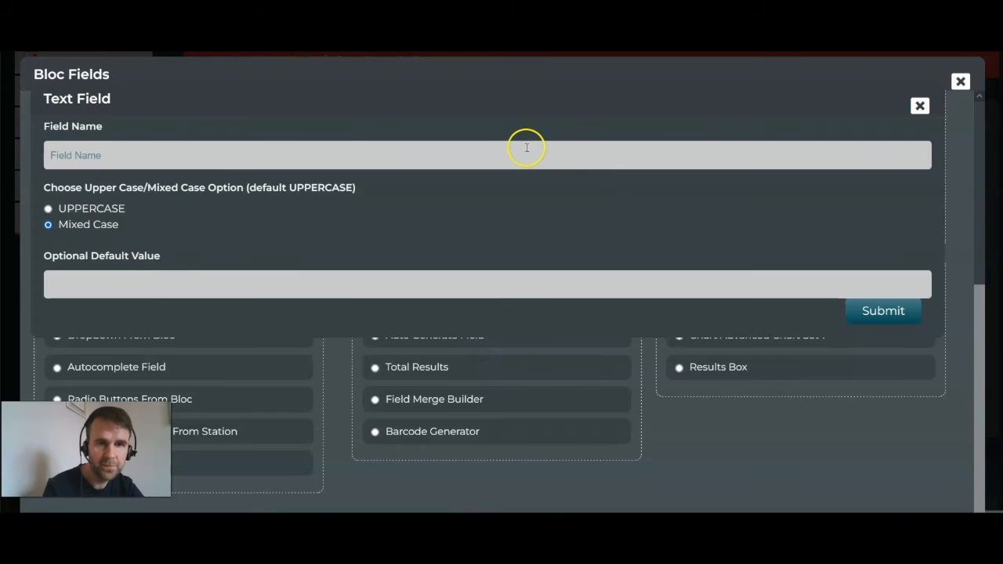
pyautogui.click(921, 109)
pyautogui.scroll(5, 301, 215)
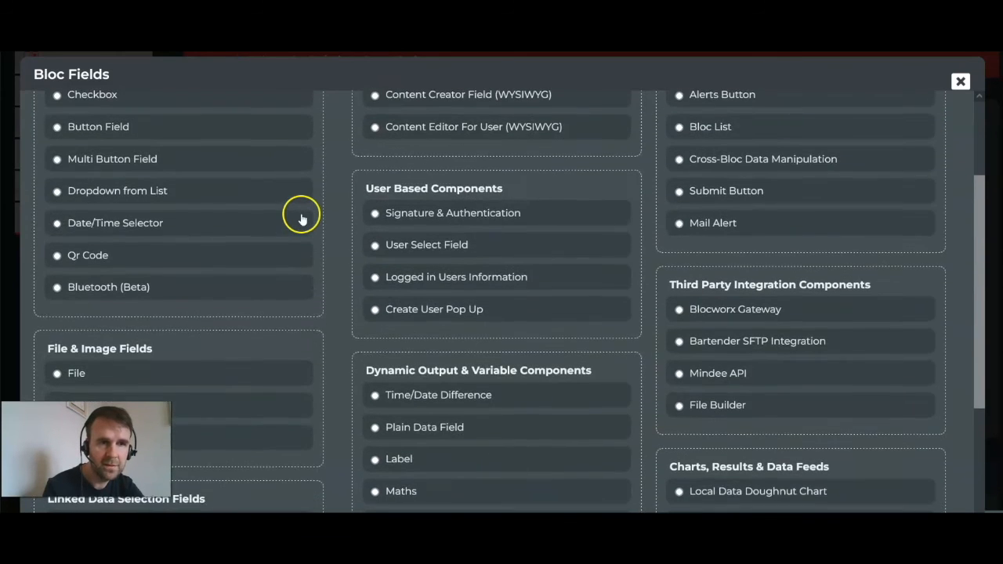
pyautogui.scroll(-3, 302, 218)
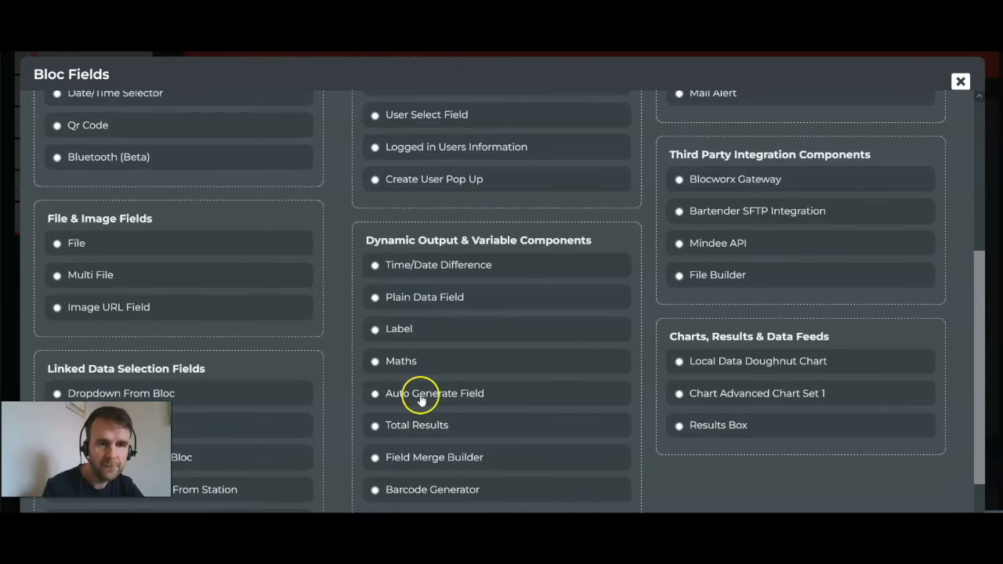
pyautogui.click(414, 298)
pyautogui.click(919, 102)
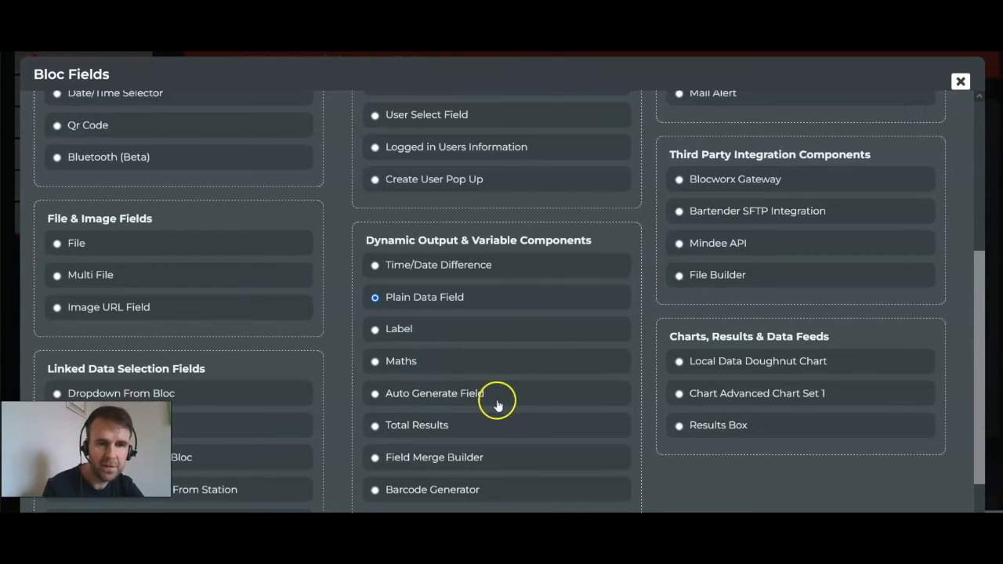
pyautogui.scroll(-1, 490, 423)
pyautogui.click(404, 355)
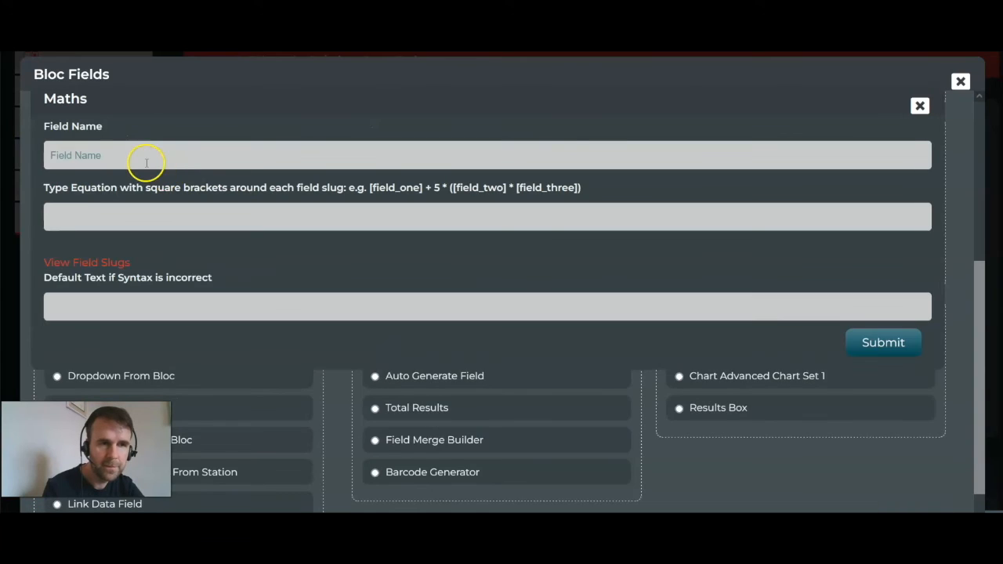
# Name the Maths field Final GBP Amount, set its equation to [amount]* [pound_value] and submit it
pyautogui.click(146, 162)
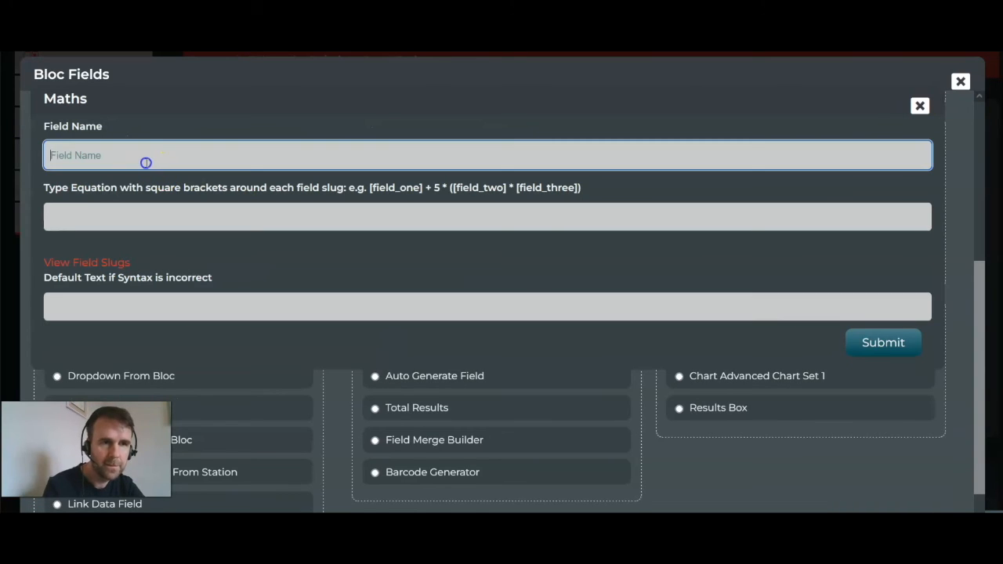
pyautogui.write('Final GBP Amount')
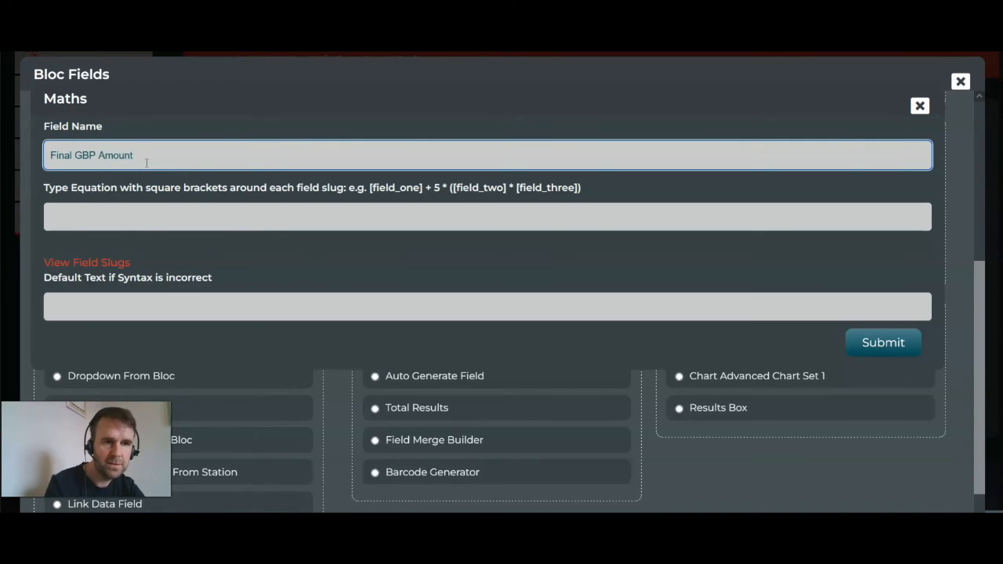
pyautogui.click(101, 263)
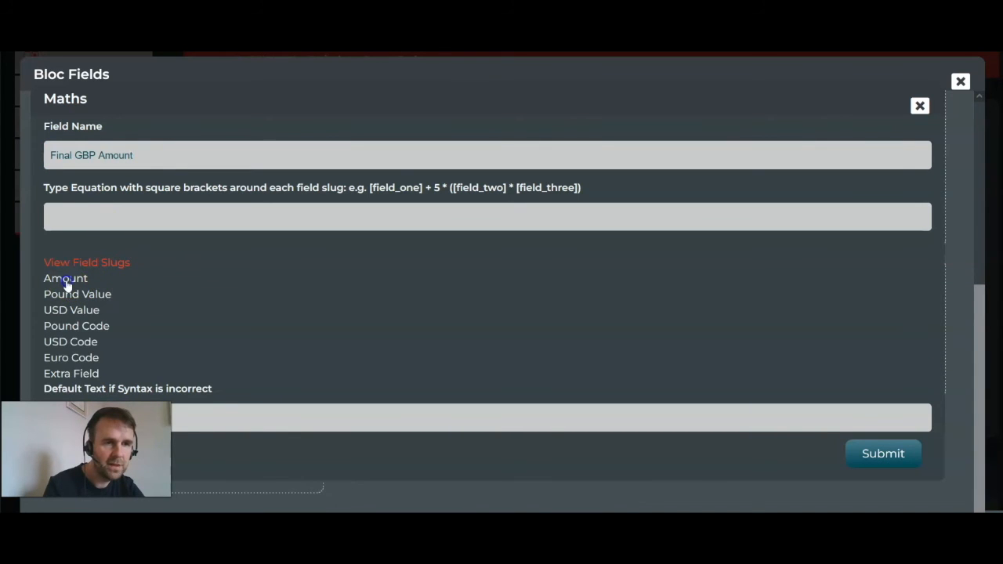
pyautogui.click(166, 214)
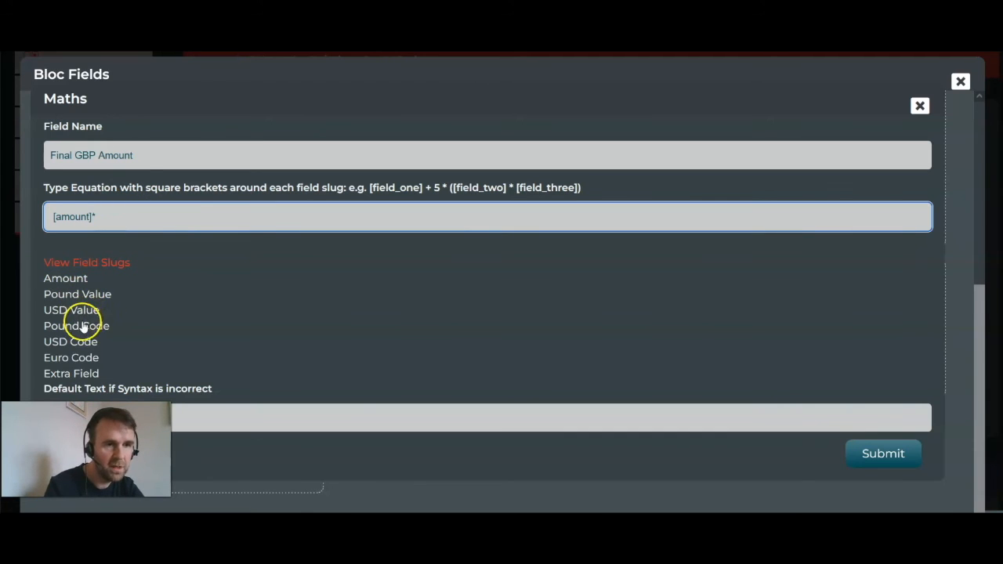
pyautogui.click(69, 296)
pyautogui.click(191, 145)
pyautogui.click(886, 455)
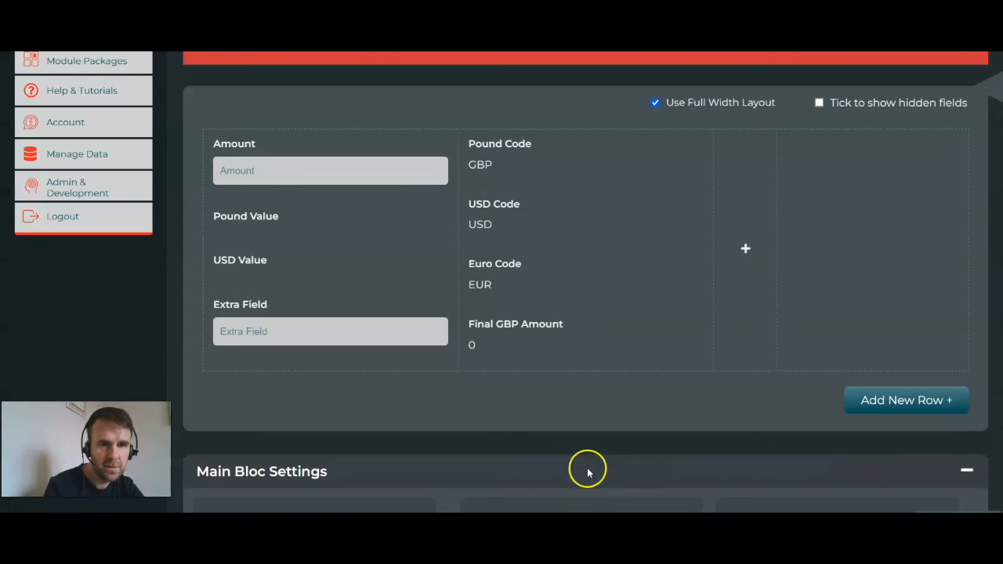
# Add a second Maths field named Final USD Amount below Final GBP Amount, with the equation [amount]* [usd_value]
pyautogui.click(477, 365)
pyautogui.click(422, 150)
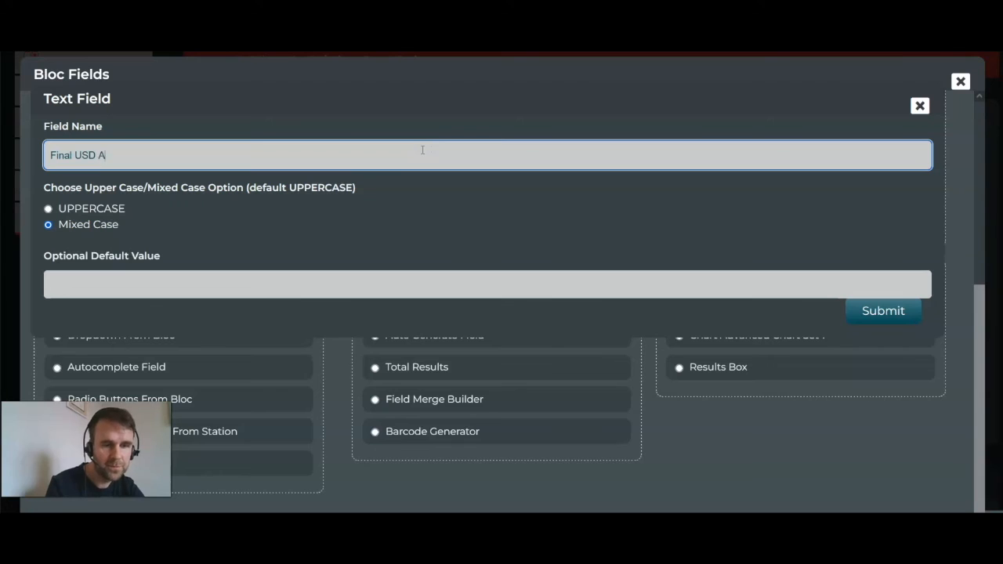
pyautogui.click(918, 104)
pyautogui.click(401, 304)
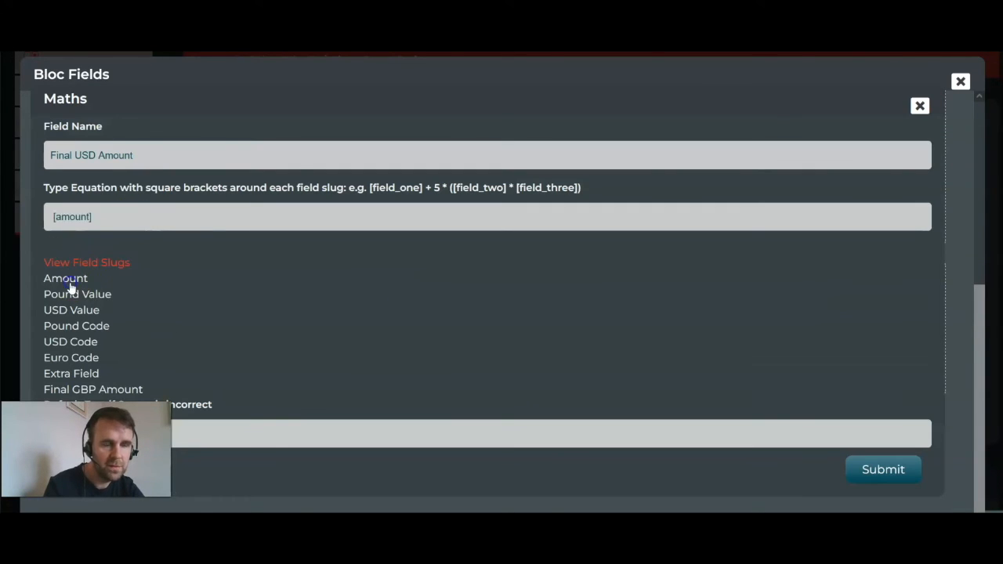
pyautogui.click(112, 225)
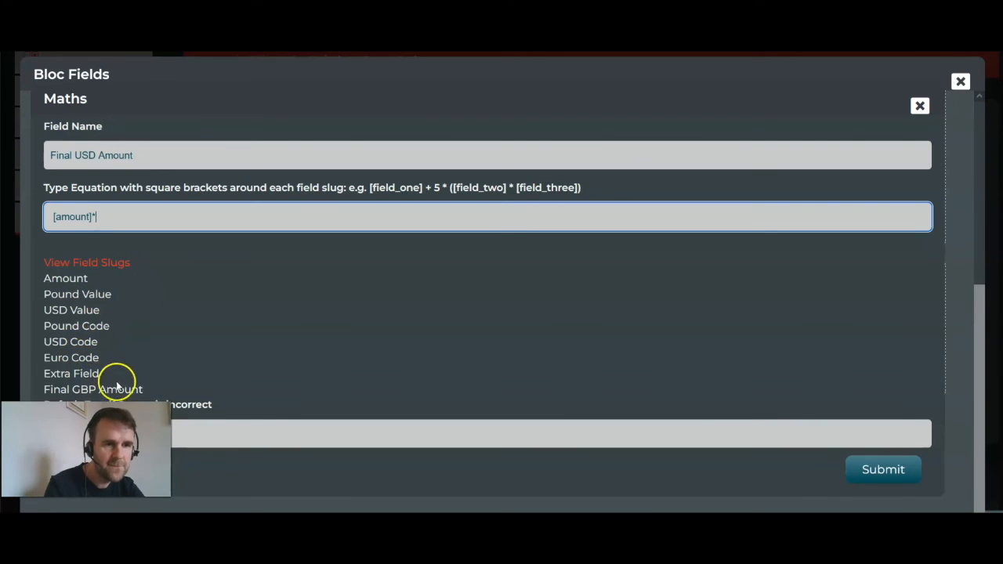
pyautogui.click(66, 309)
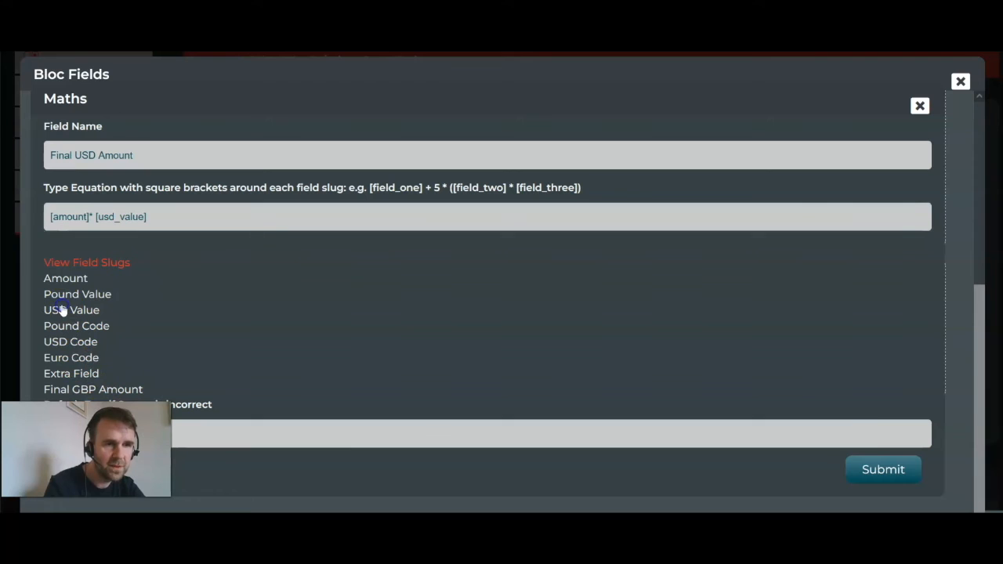
pyautogui.click(883, 471)
# Review the equation of the Final GBP Amount field and close its settings without changes
pyautogui.moveTo(548, 350)
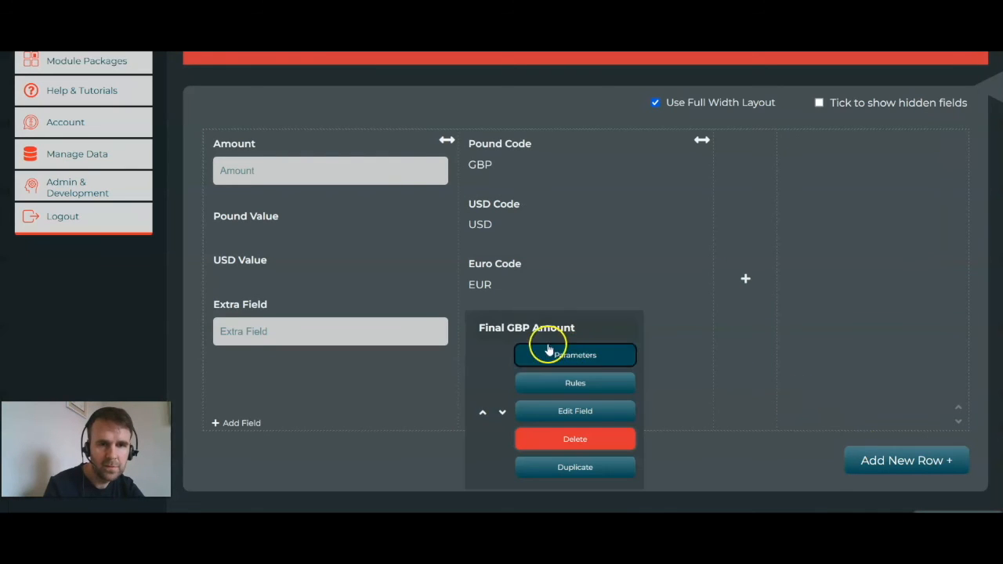
pyautogui.click(589, 410)
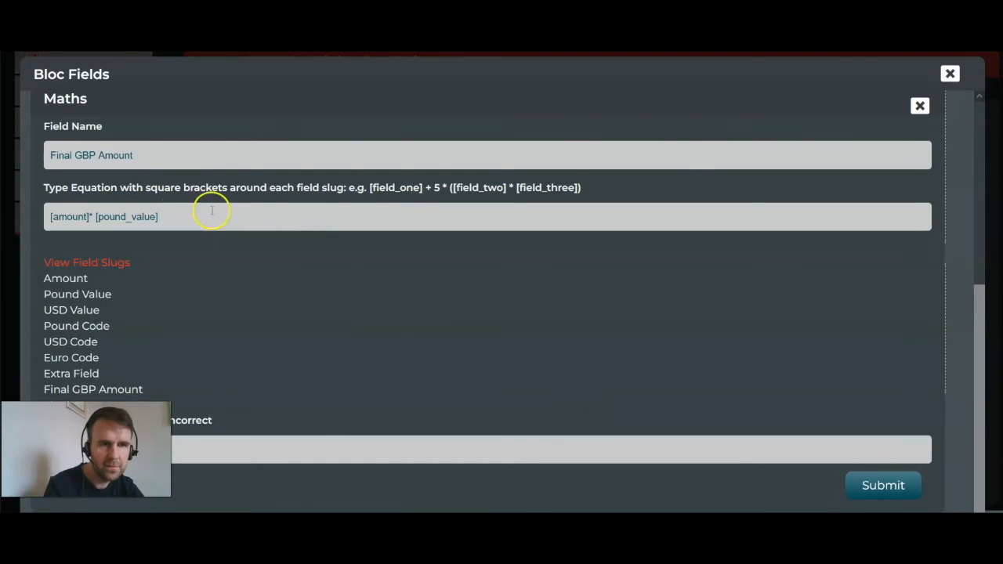
pyautogui.click(949, 73)
# Switch the Invoice bloc to the front end and enter 20 as the Amount to test the conversion
pyautogui.moveTo(282, 132)
pyautogui.scroll(1, 276, 125)
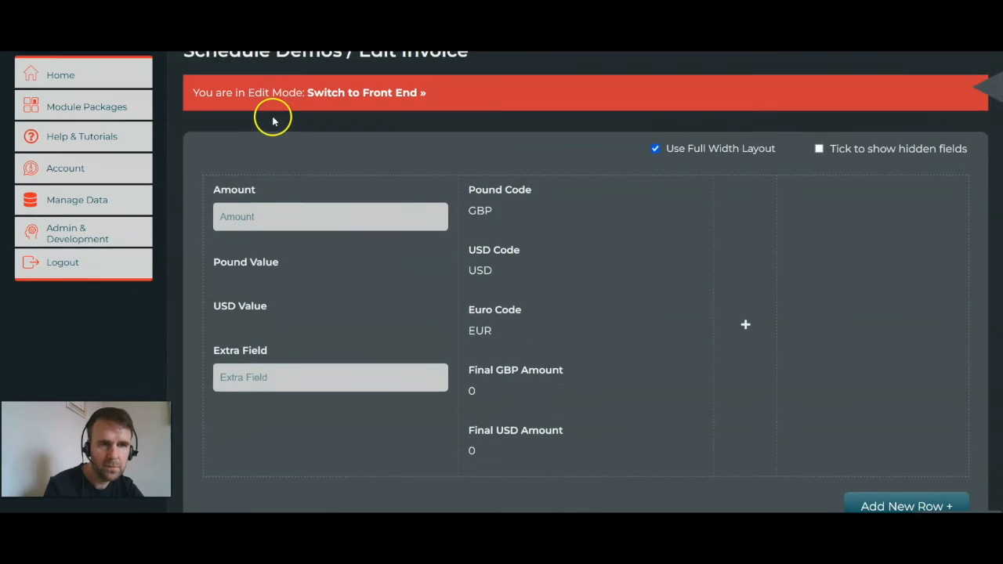
pyautogui.click(354, 95)
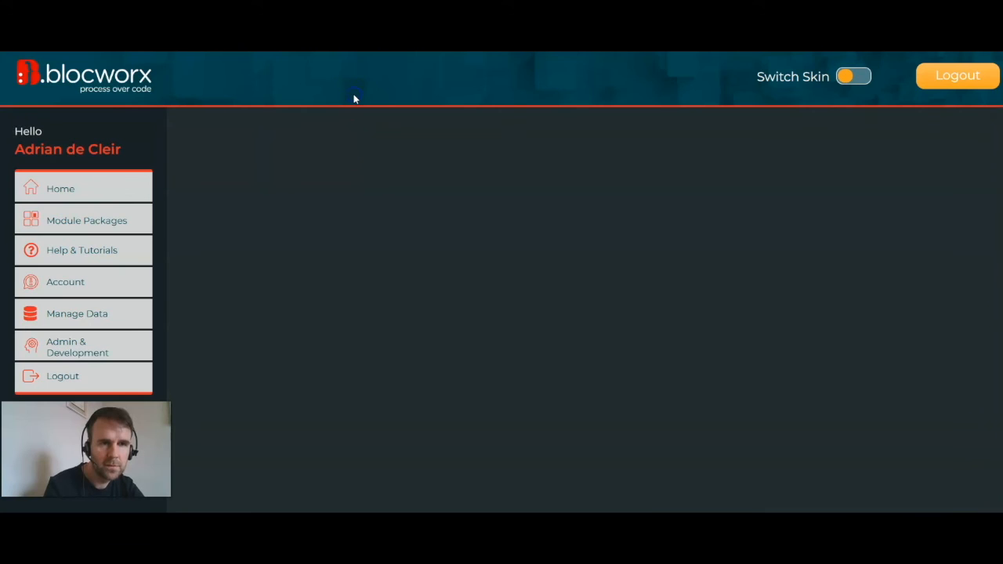
pyautogui.scroll(-1, 318, 183)
pyautogui.click(279, 222)
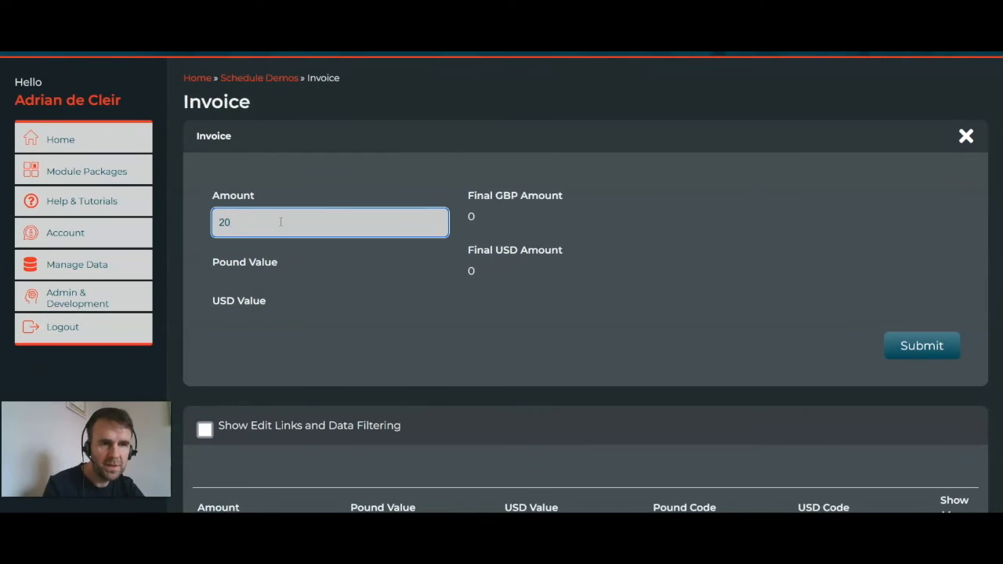
pyautogui.write('20')
# Test the conversion again with the Amount changed to 30 and to 50
pyautogui.click(311, 224)
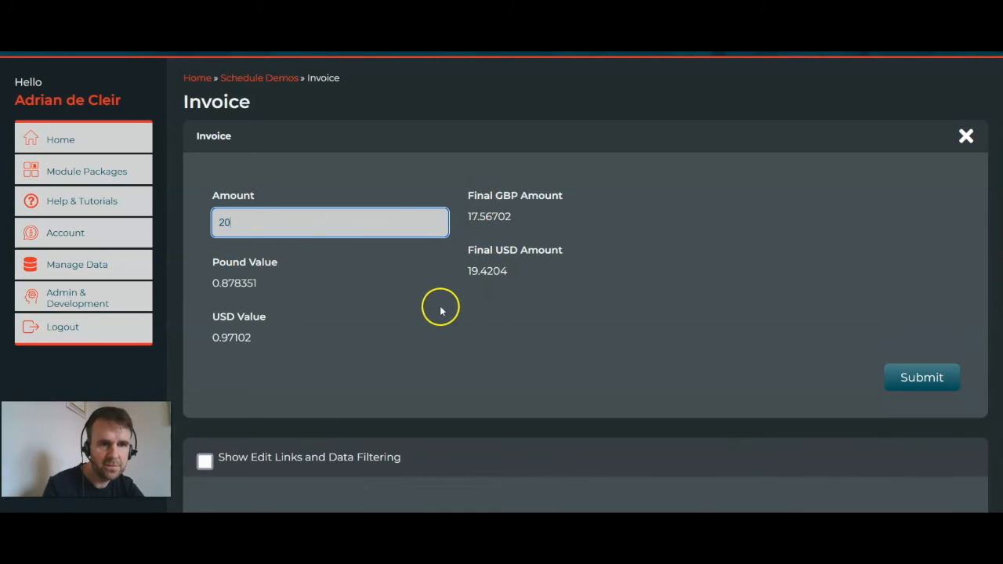
pyautogui.write('30')
pyautogui.moveTo(298, 220); pyautogui.dragTo(153, 216)
pyautogui.write('5')
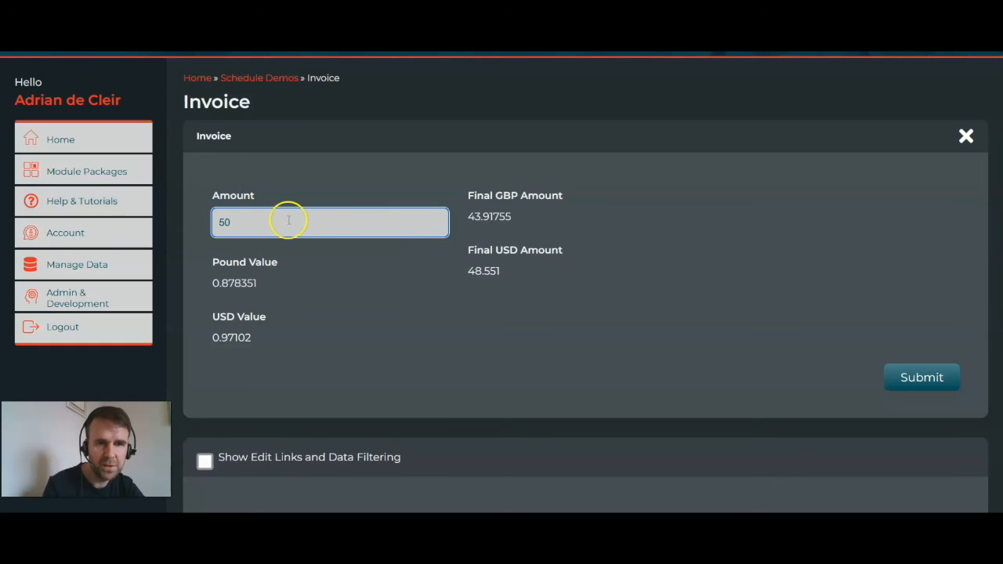
pyautogui.click(246, 222)
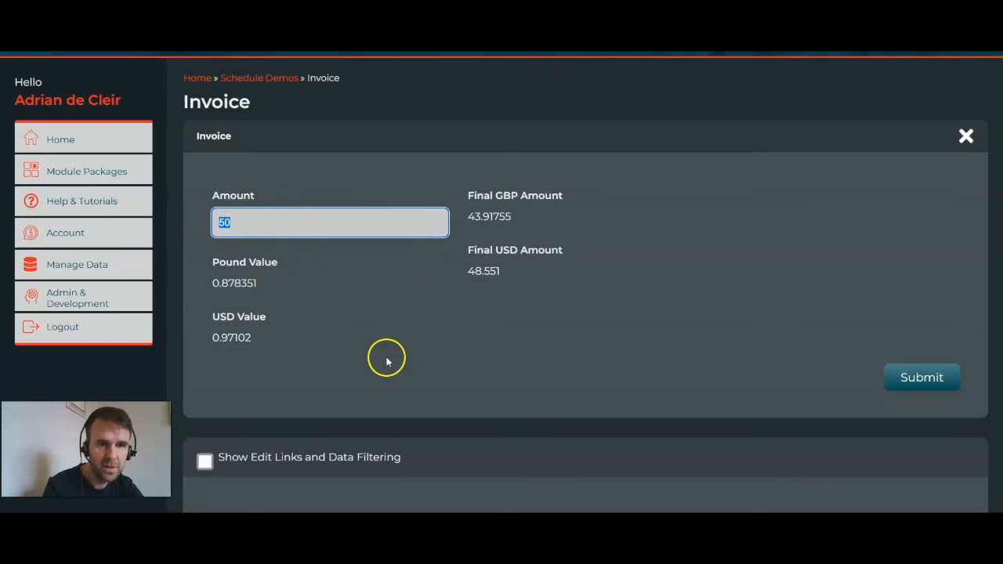
# Return the Invoice bloc to edit mode, choosing to edit it despite its live data
pyautogui.scroll(-10, 399, 345)
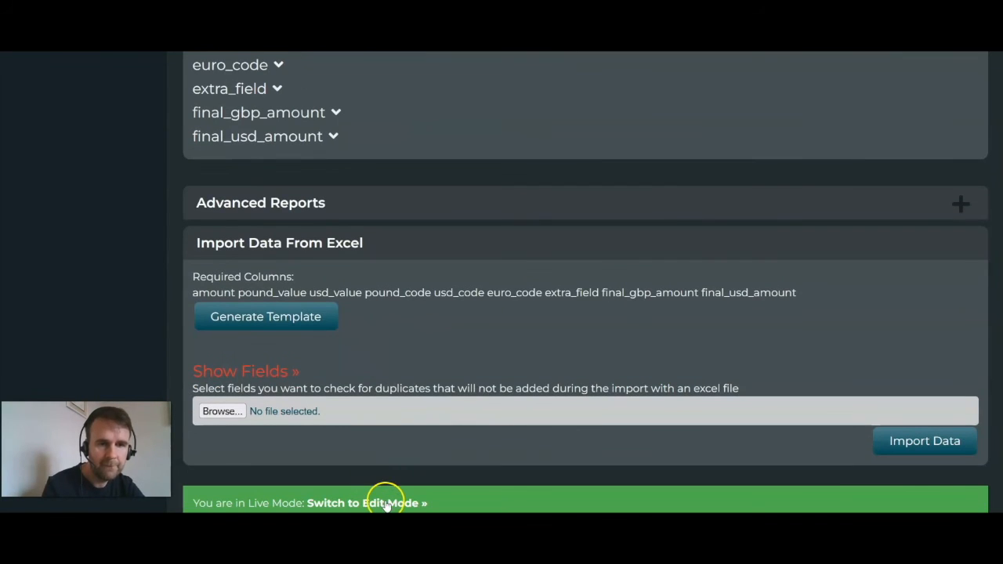
pyautogui.click(386, 503)
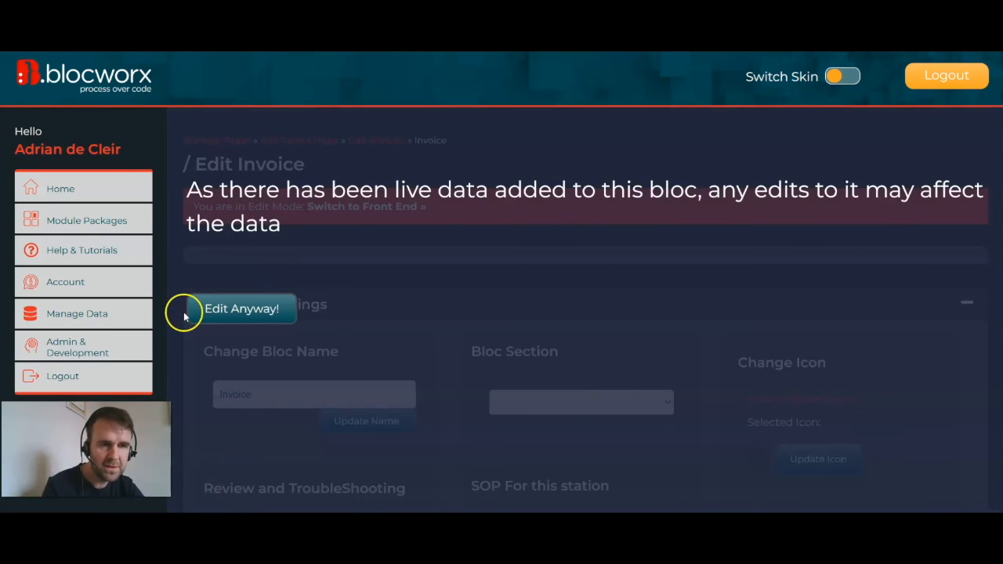
pyautogui.click(224, 313)
pyautogui.scroll(-2, 173, 389)
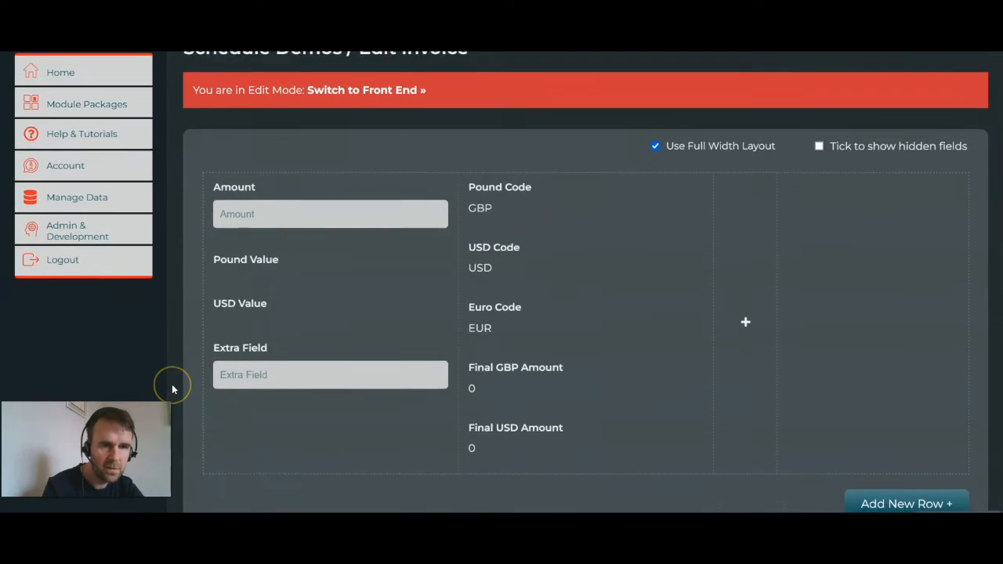
# Set the Pound Value field to be visually hidden in the form but remain functional
pyautogui.scroll(-3, 172, 386)
pyautogui.scroll(4, 173, 386)
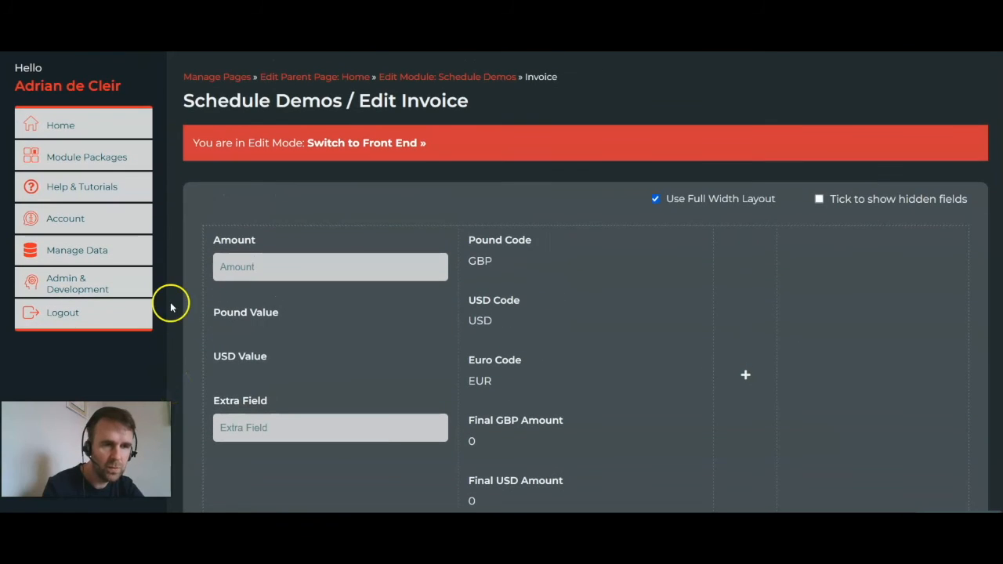
pyautogui.moveTo(222, 303)
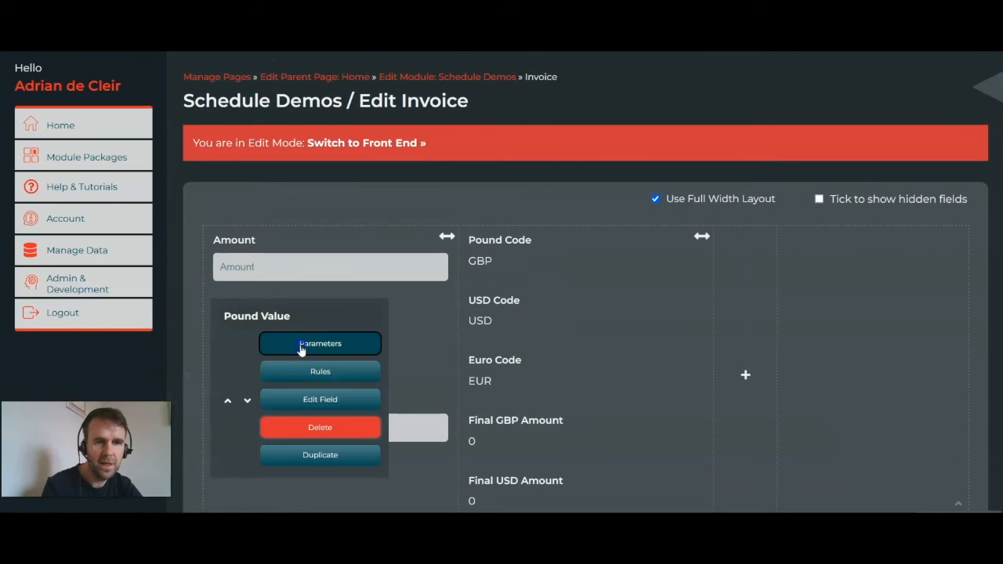
pyautogui.click(301, 350)
pyautogui.click(889, 386)
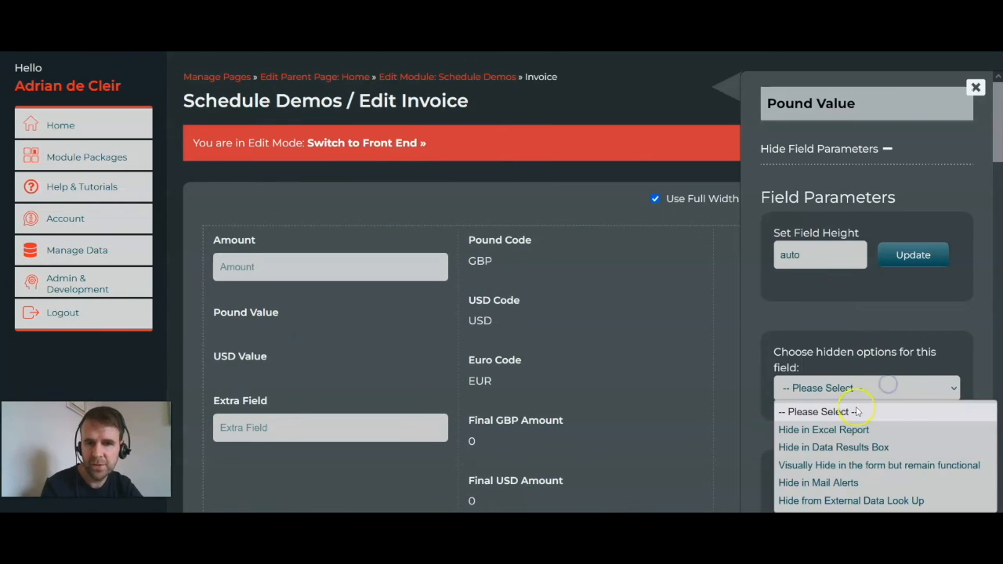
pyautogui.click(857, 465)
# Set the USD Value field to be visually hidden in the form but remain functional
pyautogui.moveTo(486, 409)
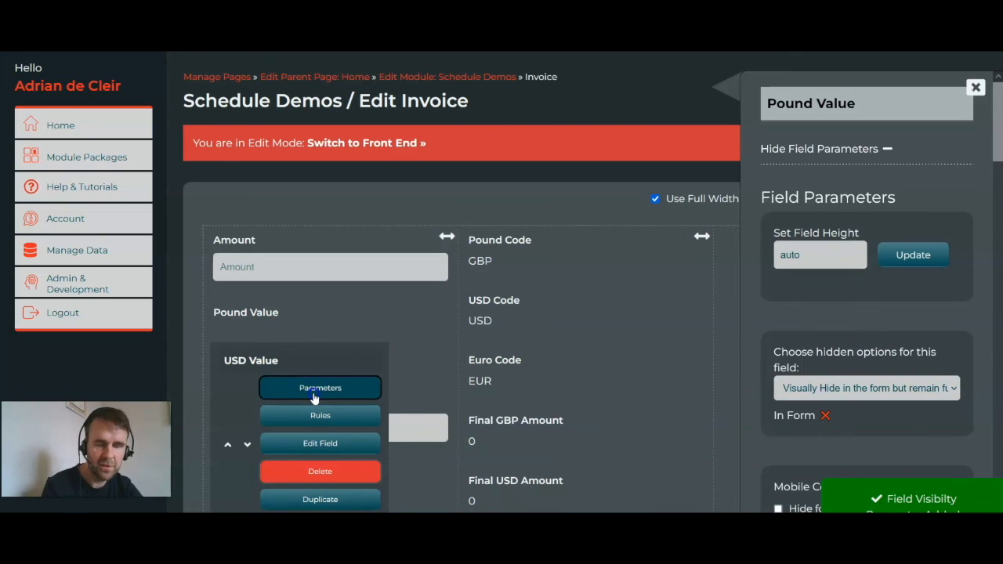
pyautogui.click(314, 396)
pyautogui.click(829, 387)
pyautogui.click(845, 409)
pyautogui.click(822, 391)
pyautogui.click(833, 465)
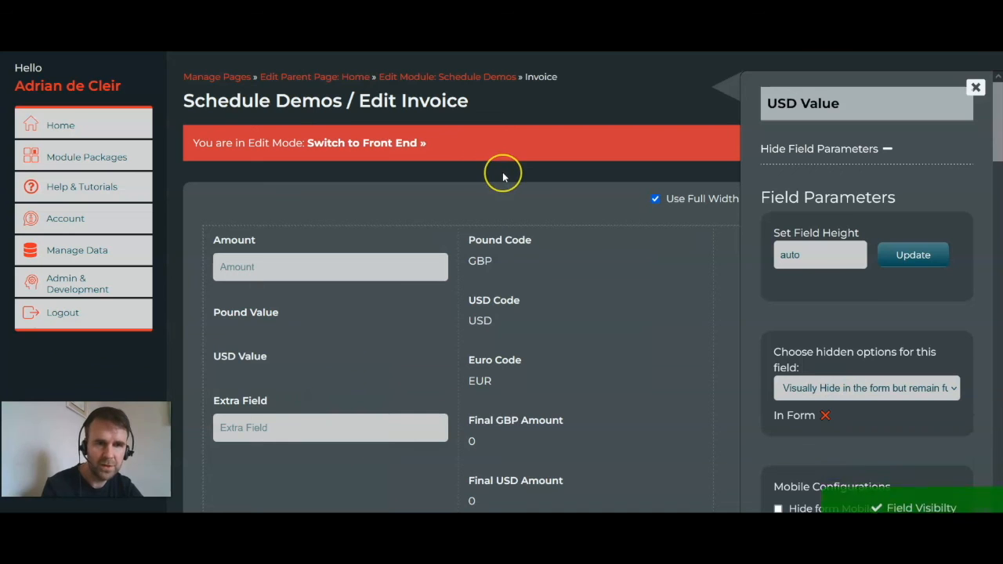
# Move Final GBP Amount and Final USD Amount below Extra Field in the Amount column, and close the field parameters
pyautogui.scroll(-1, 521, 174)
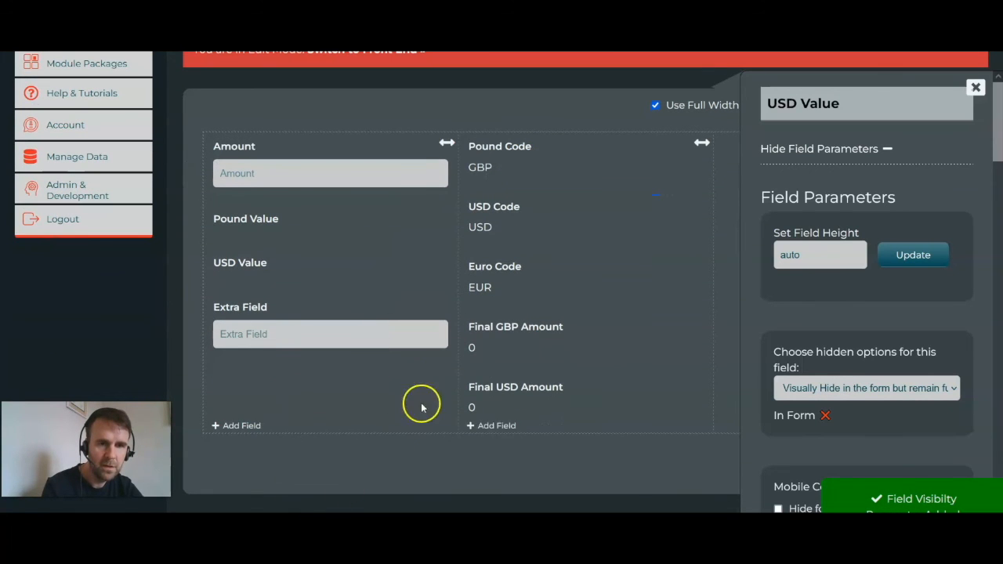
pyautogui.moveTo(502, 333); pyautogui.dragTo(396, 356)
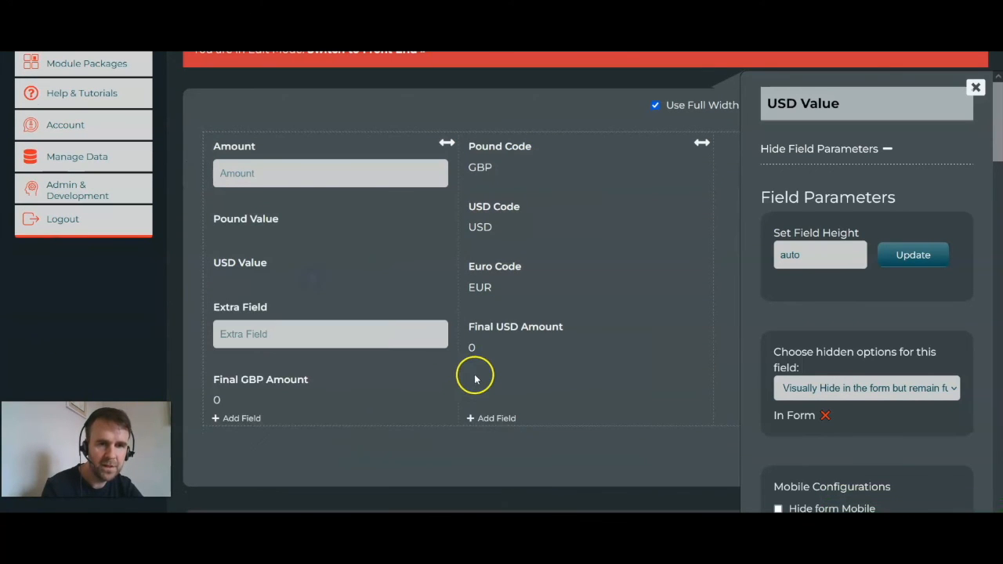
pyautogui.moveTo(503, 330); pyautogui.dragTo(348, 381)
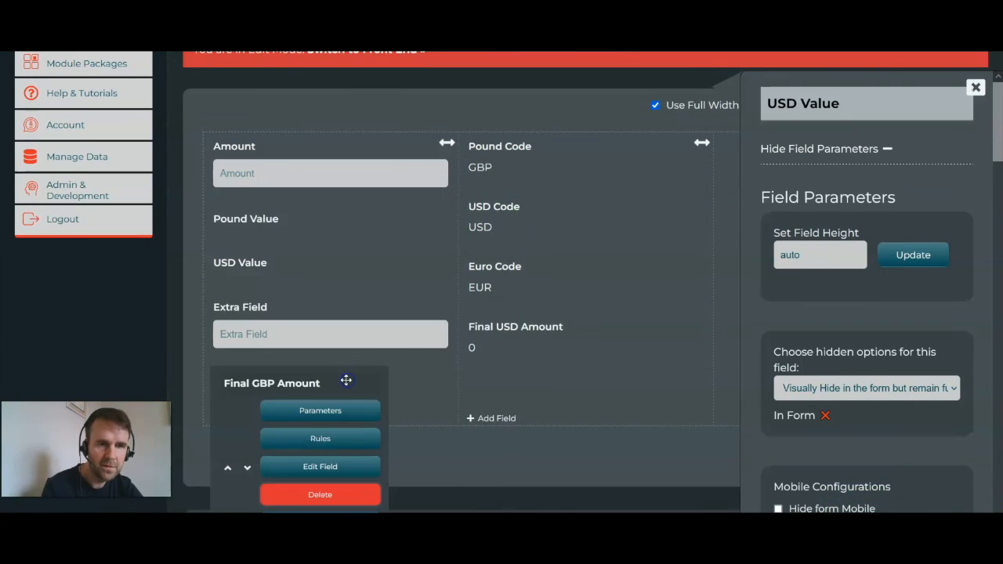
pyautogui.scroll(-1, 169, 355)
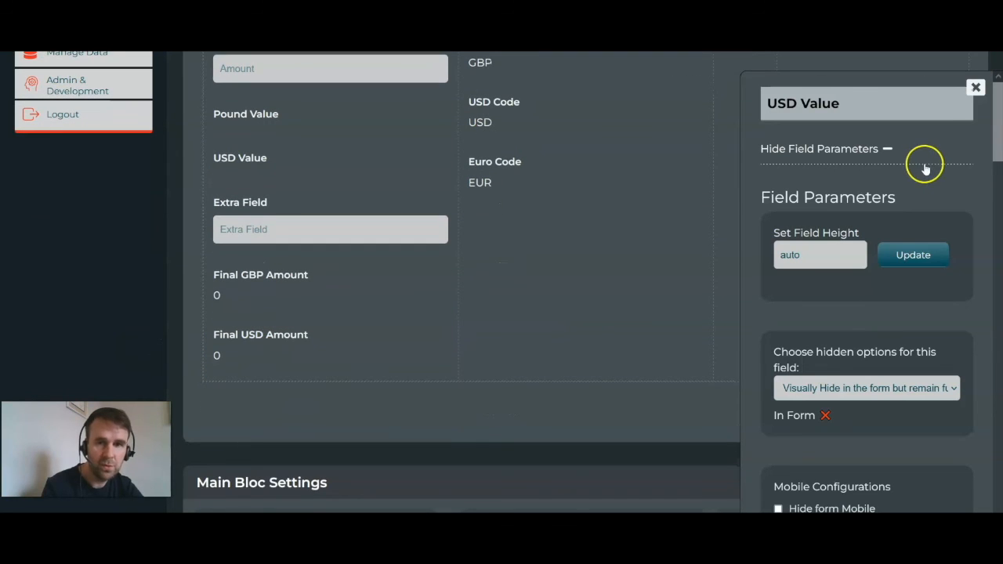
pyautogui.click(976, 87)
# Make Final GBP Amount a numeric field with a maximum of 2 decimal places
pyautogui.moveTo(227, 287)
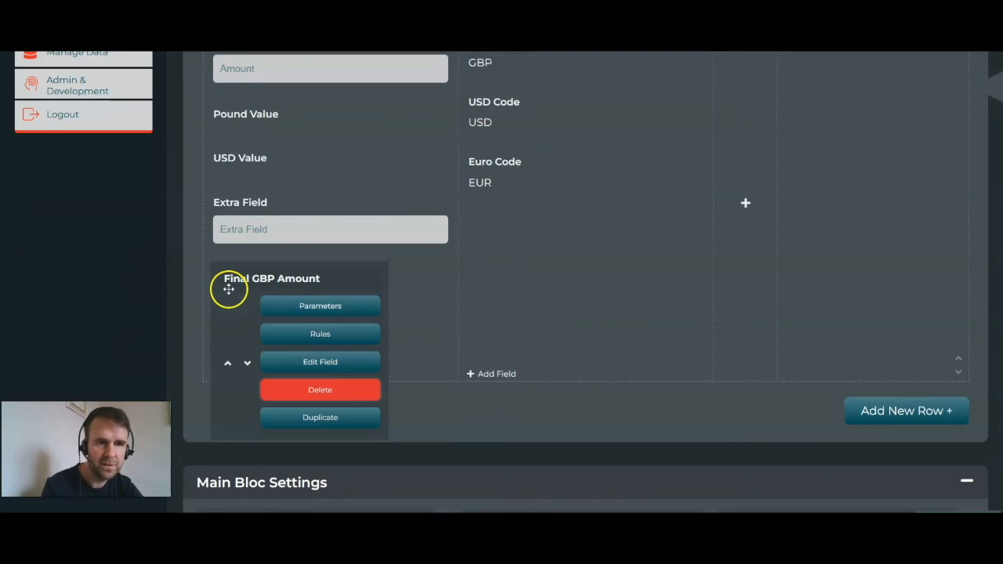
pyautogui.click(331, 317)
pyautogui.scroll(-6, 907, 324)
pyautogui.scroll(-8, 907, 324)
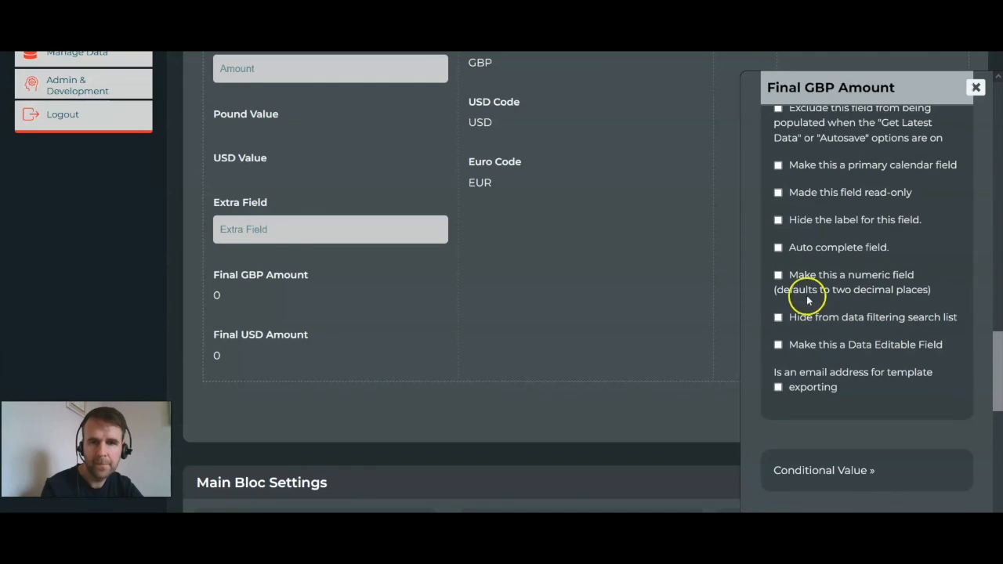
pyautogui.click(822, 281)
pyautogui.click(816, 357)
pyautogui.click(920, 385)
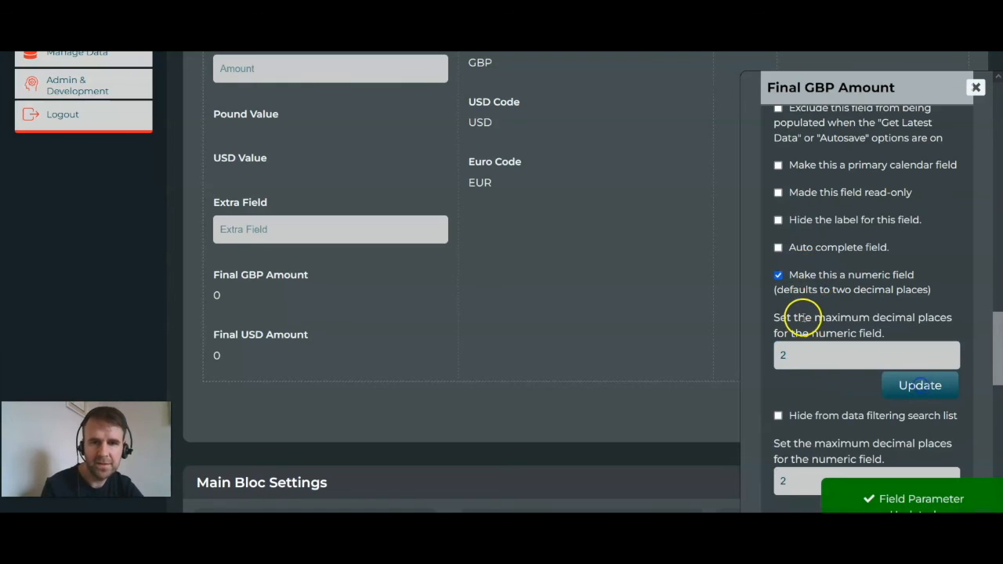
# Make Final USD Amount a numeric field with a maximum of 2 decimal places
pyautogui.scroll(1, 800, 318)
pyautogui.moveTo(248, 337)
pyautogui.click(283, 368)
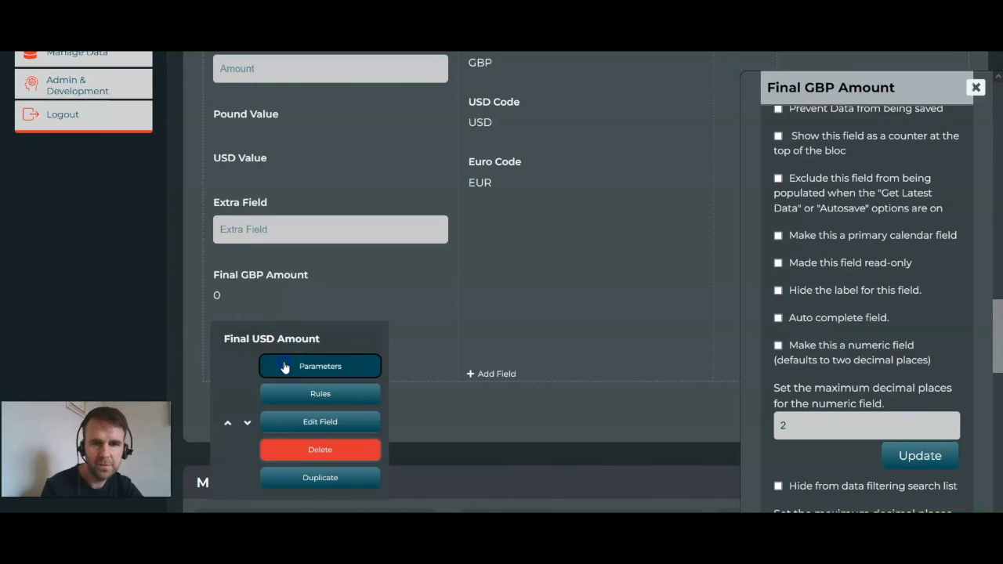
pyautogui.click(809, 348)
pyautogui.click(845, 428)
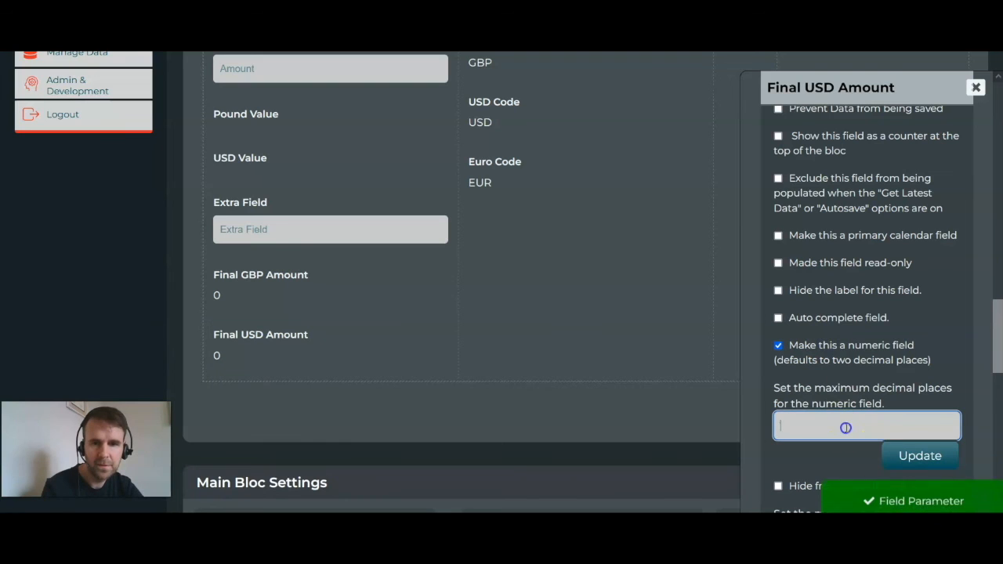
pyautogui.click(929, 455)
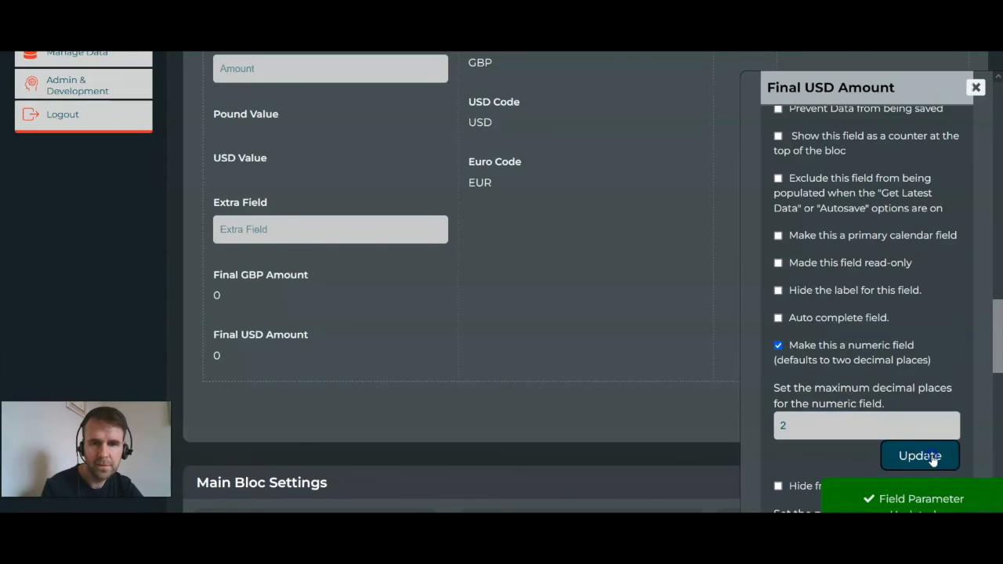
# Switch to the live Invoice form and enter an Amount of 30 to check the converted GBP and USD amounts
pyautogui.scroll(3, 750, 283)
pyautogui.scroll(1, 751, 284)
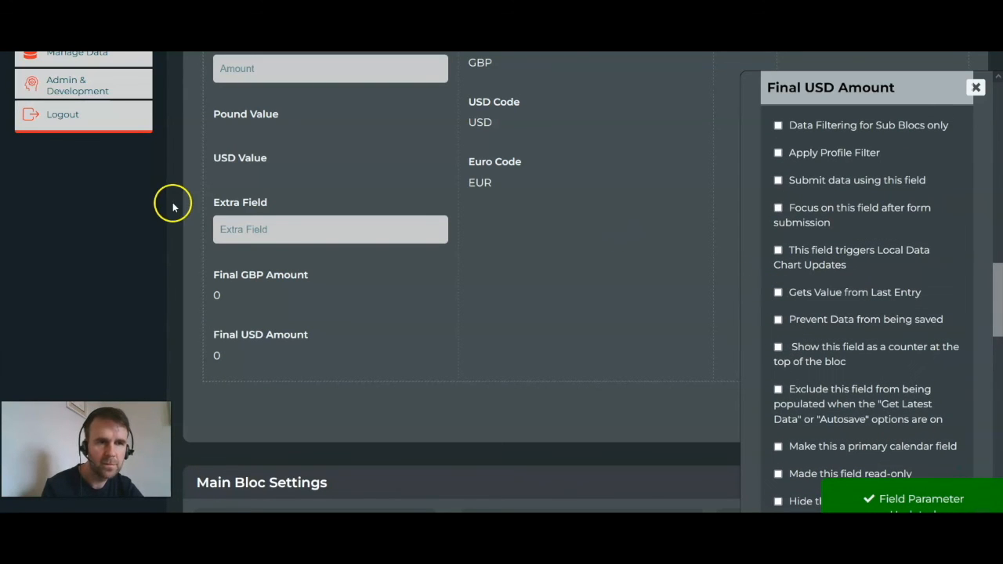
pyautogui.scroll(3, 173, 204)
pyautogui.click(361, 209)
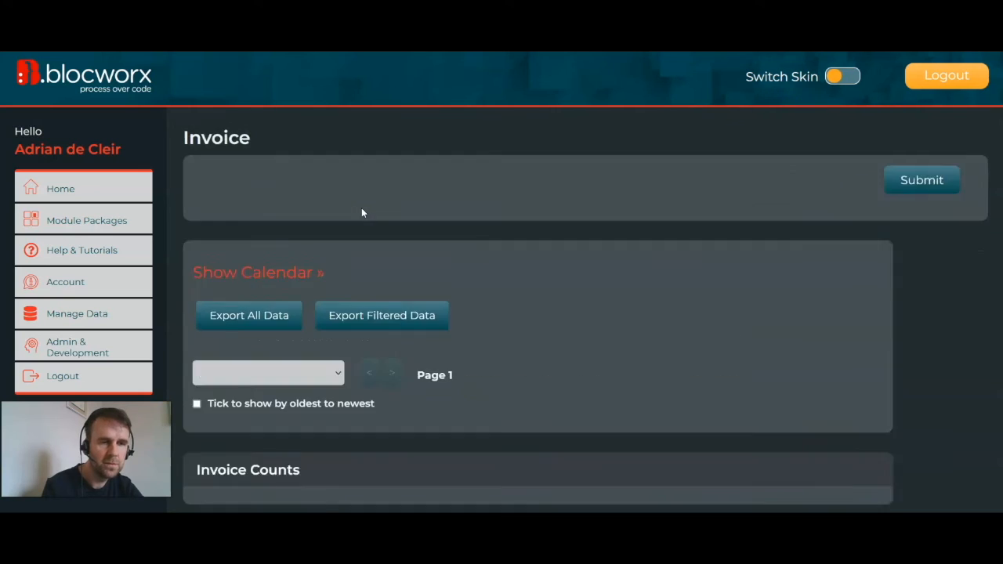
pyautogui.scroll(-1, 439, 241)
pyautogui.click(348, 195)
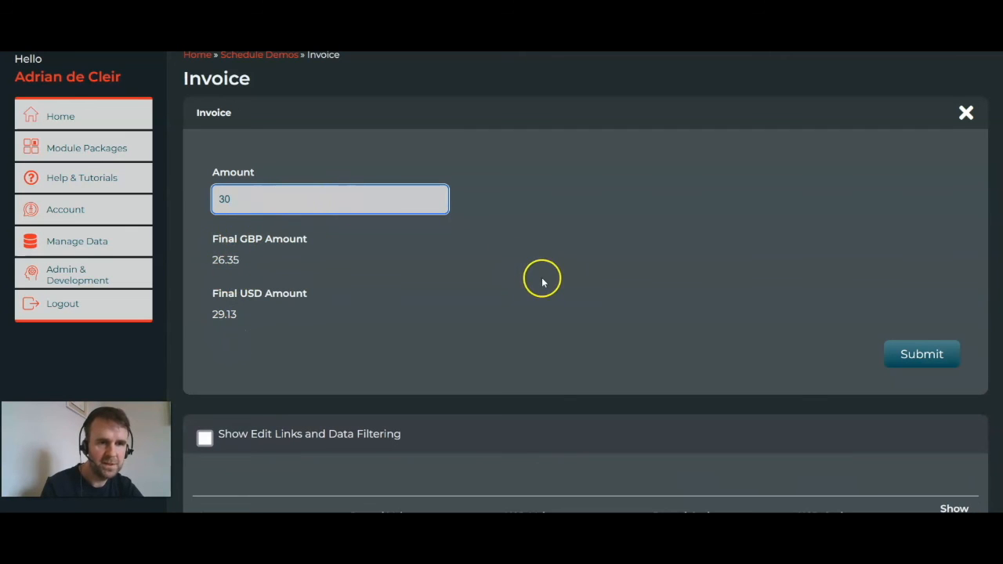
pyautogui.scroll(-1, 533, 312)
pyautogui.scroll(1, 533, 312)
pyautogui.scroll(1, 502, 329)
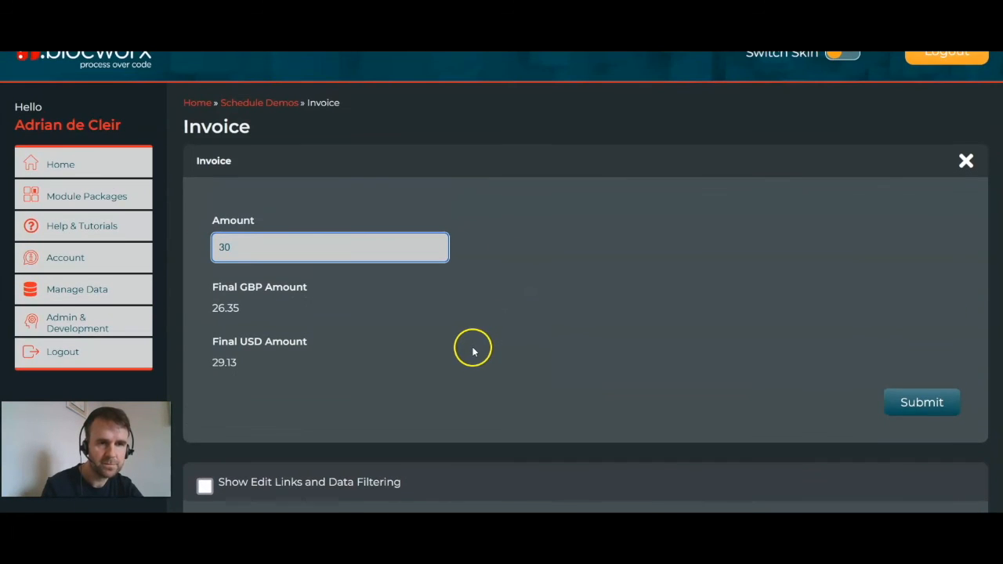
pyautogui.scroll(-2, 470, 347)
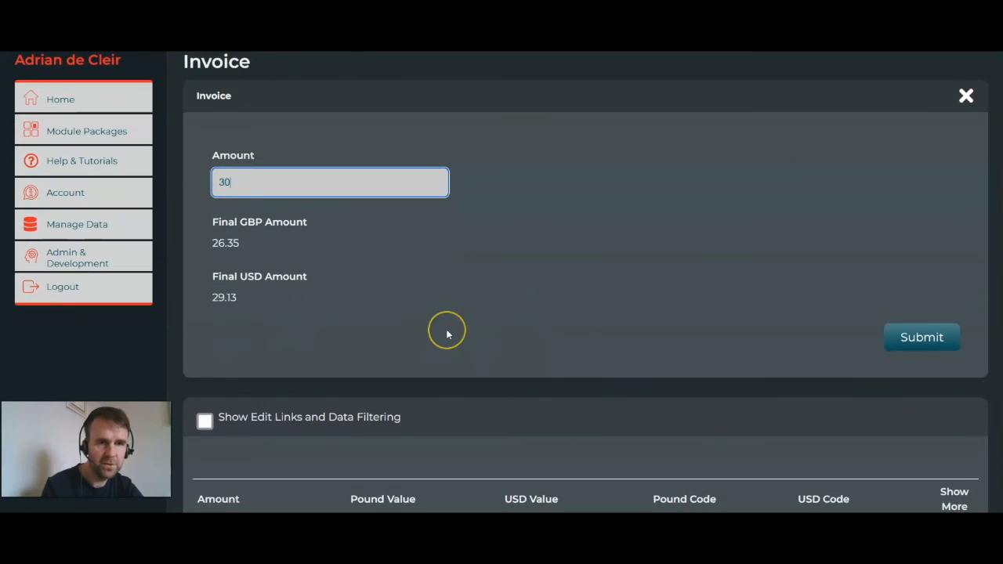
pyautogui.scroll(-1, 447, 335)
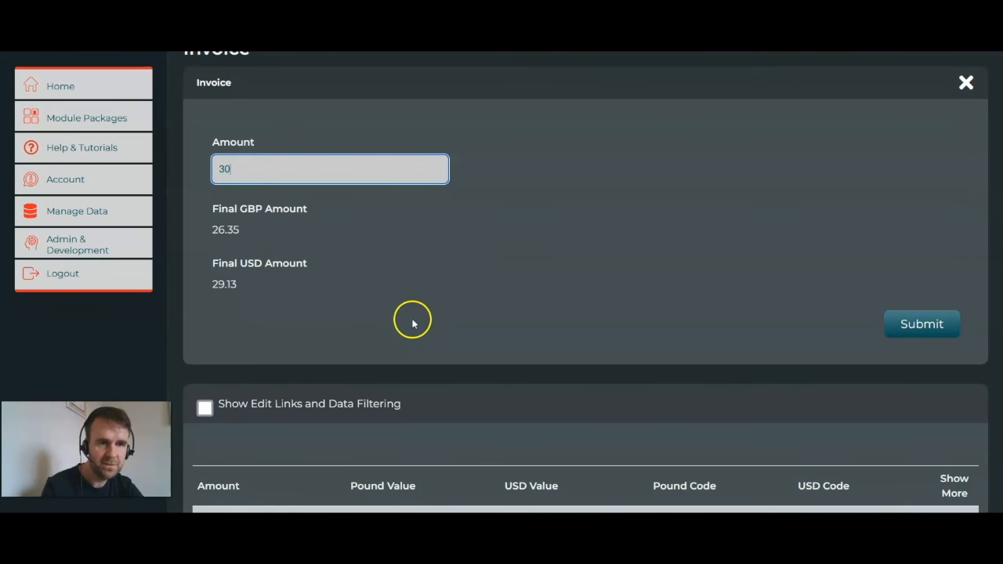
# Return the Invoice bloc to edit mode and set the currency code column's width to 2/12ths (1 Sixth Size)
pyautogui.scroll(-10, 412, 321)
pyautogui.click(398, 506)
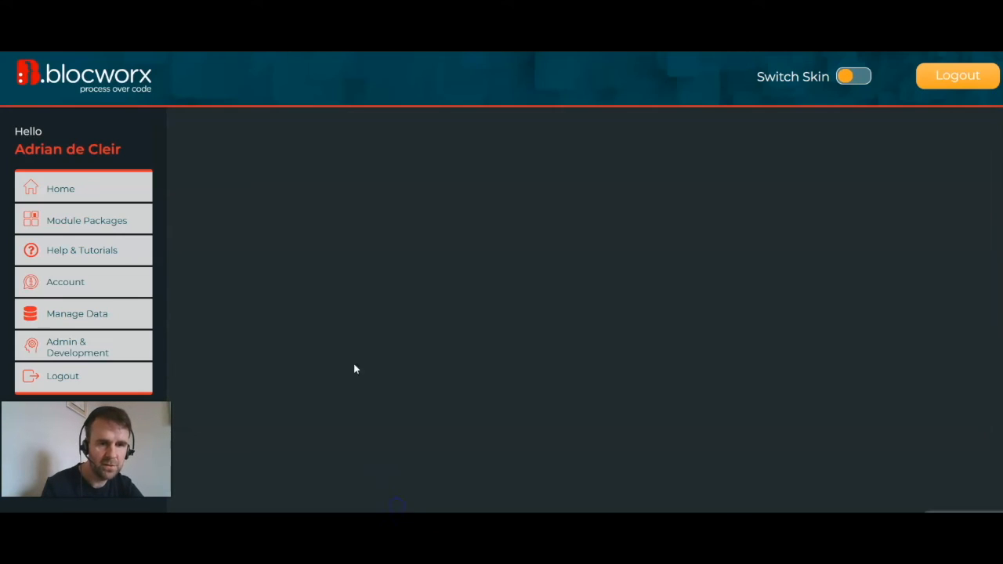
pyautogui.click(257, 315)
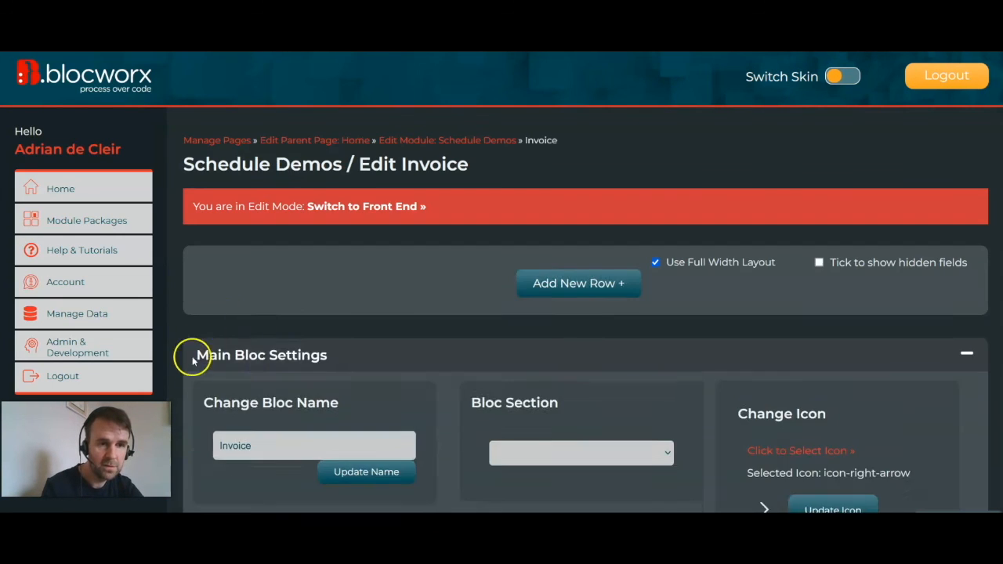
pyautogui.click(190, 354)
pyautogui.scroll(-5, 185, 392)
pyautogui.scroll(-1, 187, 397)
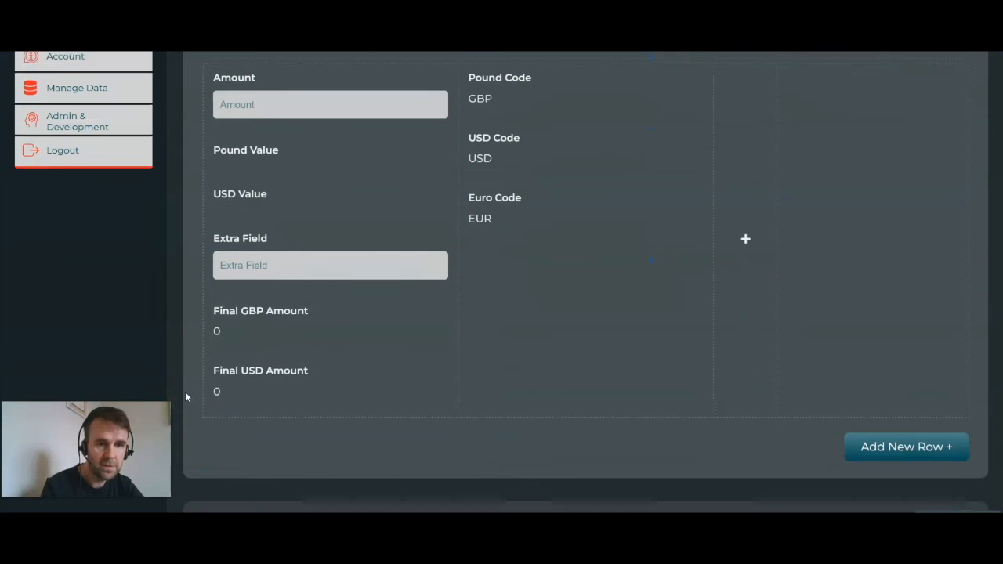
pyautogui.moveTo(235, 412)
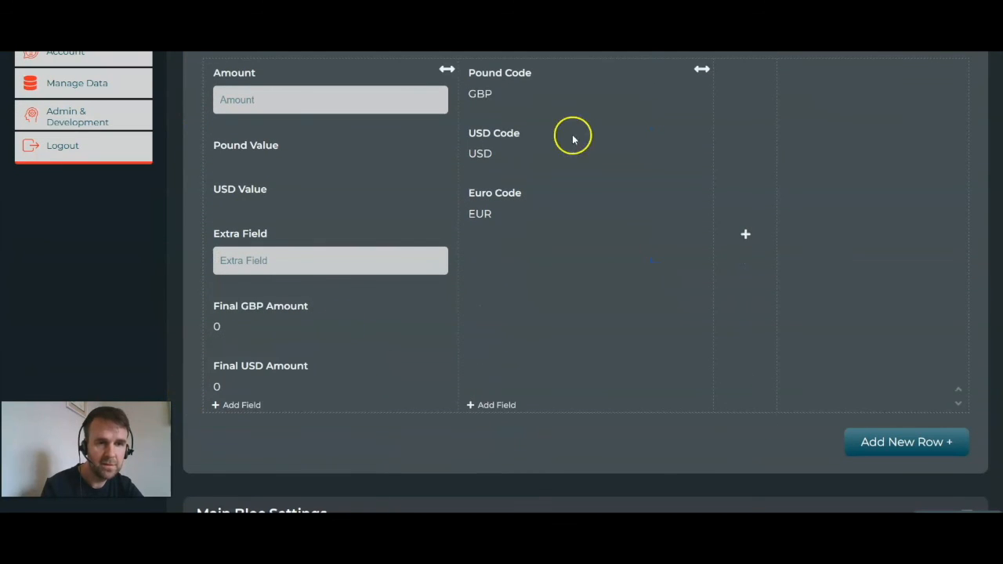
pyautogui.scroll(3, 593, 196)
pyautogui.click(704, 174)
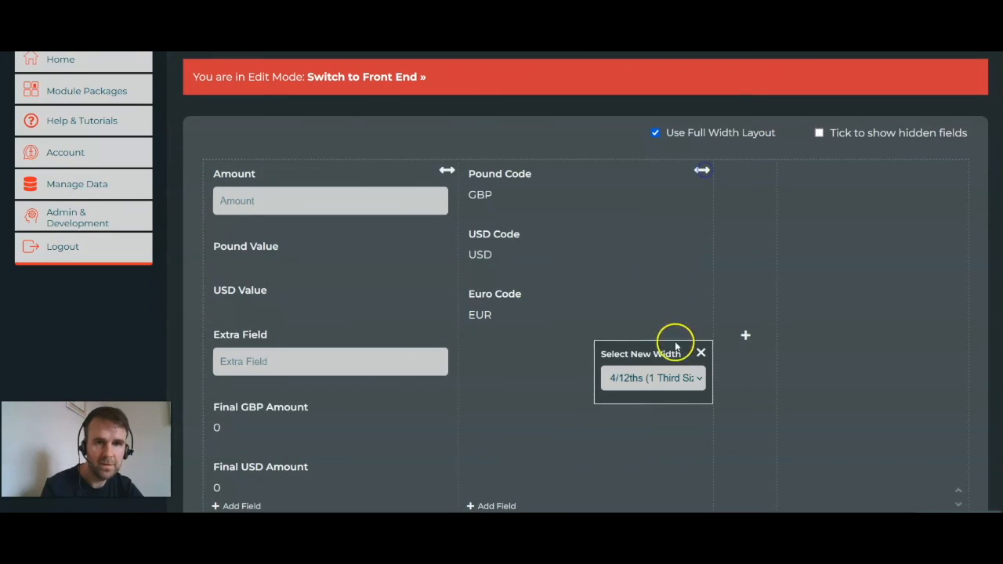
pyautogui.click(694, 376)
pyautogui.click(635, 248)
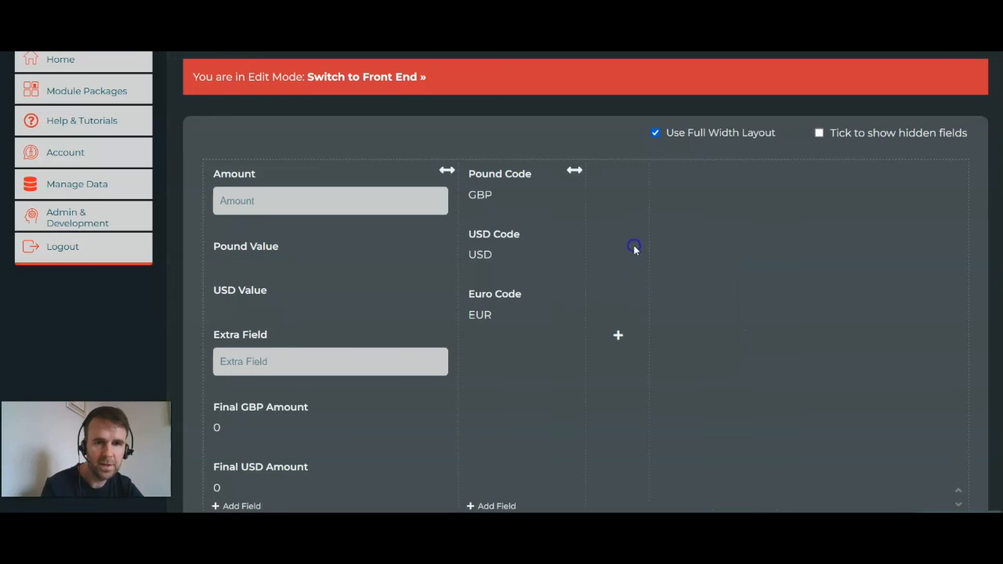
# Set the width of the column holding the Amount field to 8/12ths (Two Thirds Size)
pyautogui.click(446, 174)
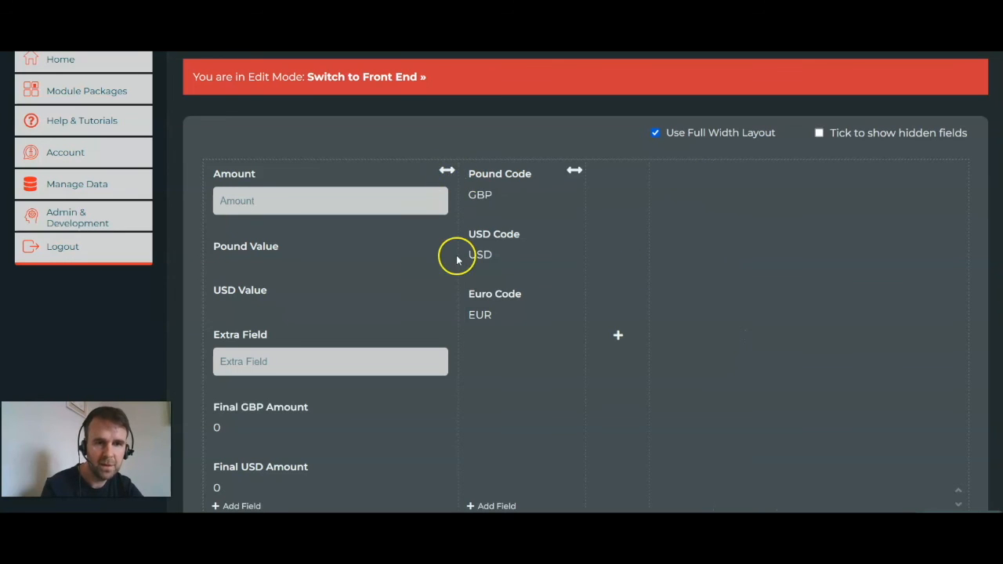
pyautogui.scroll(-4, 455, 253)
pyautogui.click(429, 403)
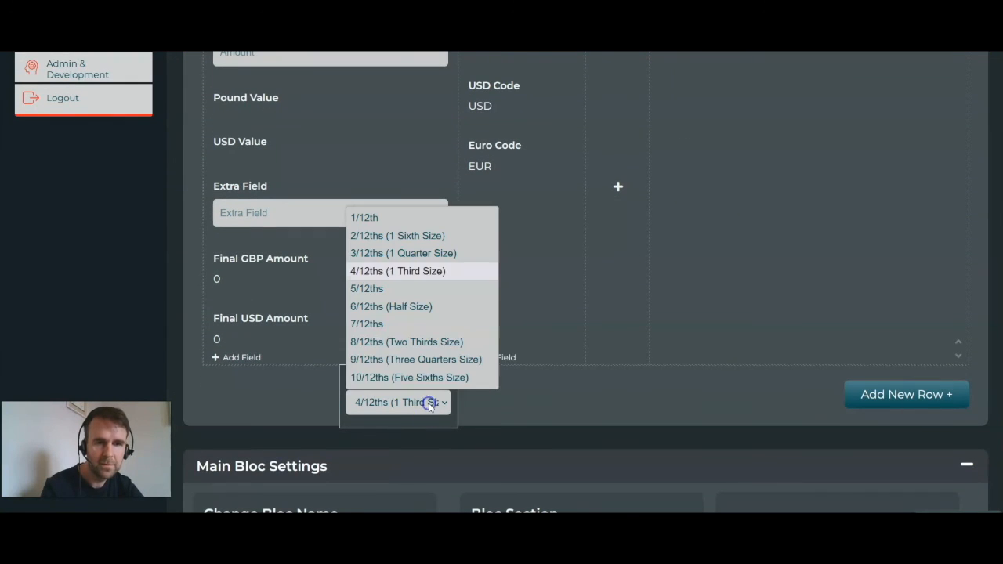
pyautogui.click(394, 342)
# Start a Field Merge Builder field below Final USD Amount in the Amount column and name it "Final Output"
pyautogui.moveTo(224, 377)
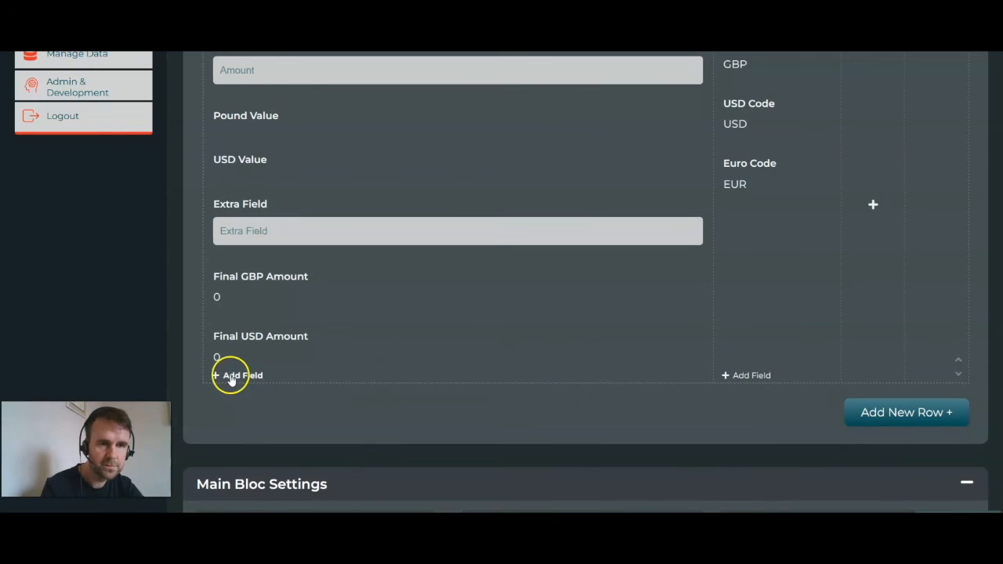
pyautogui.click(230, 379)
pyautogui.click(921, 105)
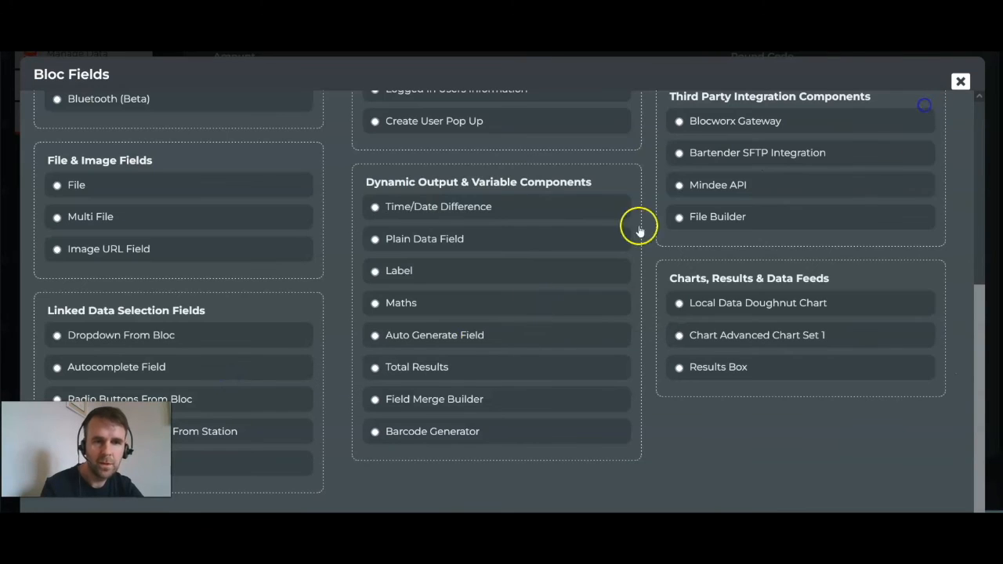
pyautogui.click(420, 402)
pyautogui.click(246, 152)
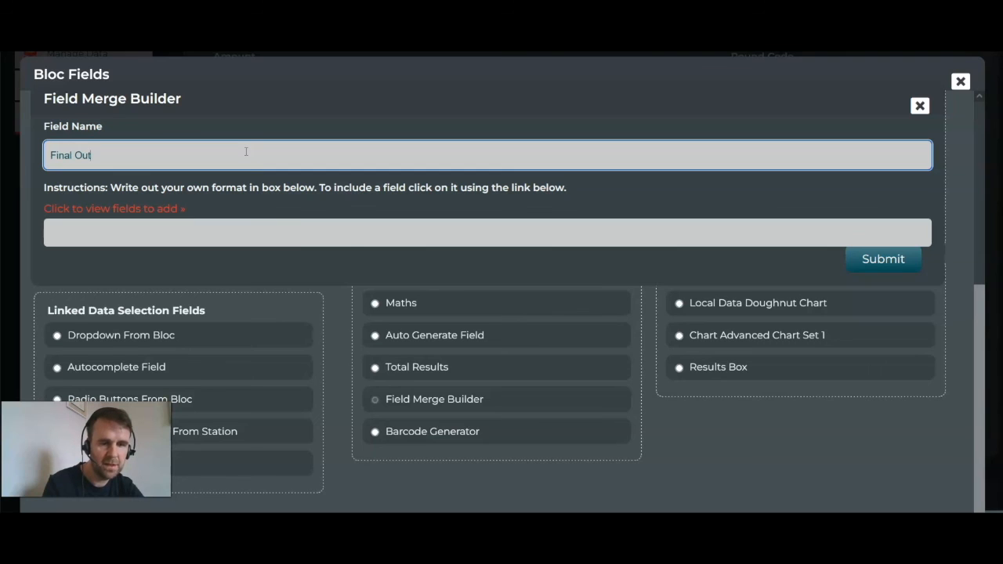
# Write "The total amount in US Dollar is $" as the merge format and insert the Final USD Amount field after it
pyautogui.click(102, 231)
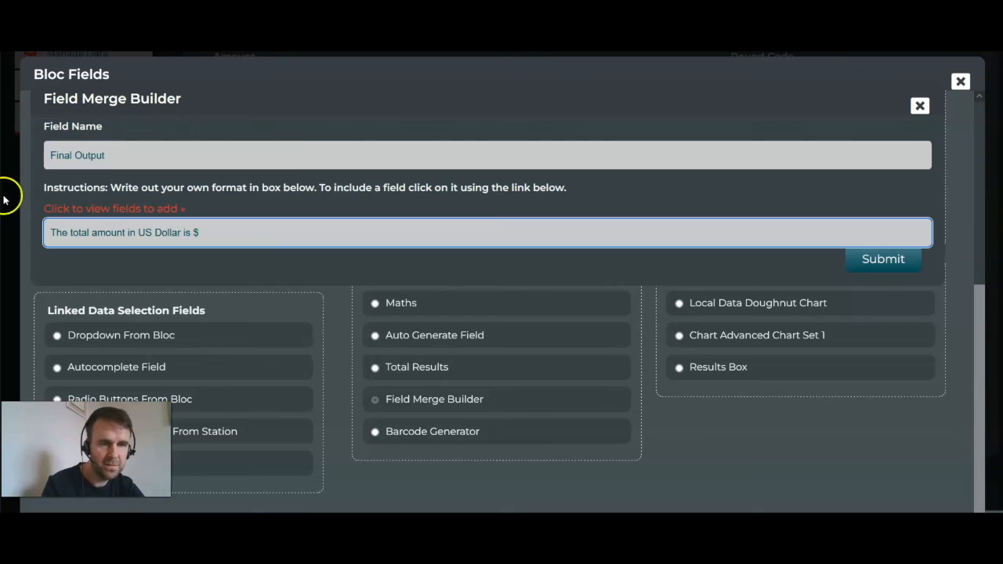
pyautogui.click(116, 208)
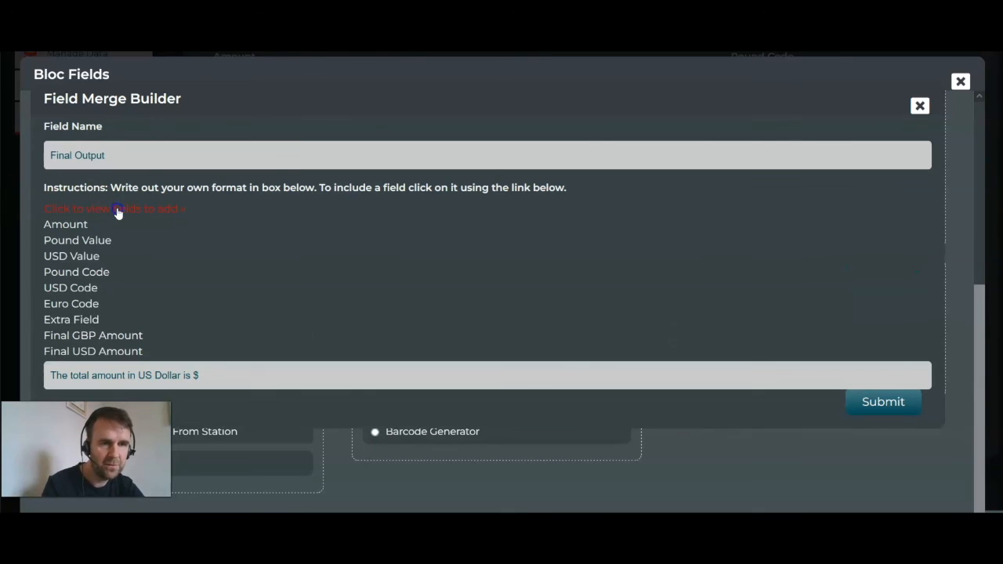
pyautogui.click(113, 354)
pyautogui.click(365, 376)
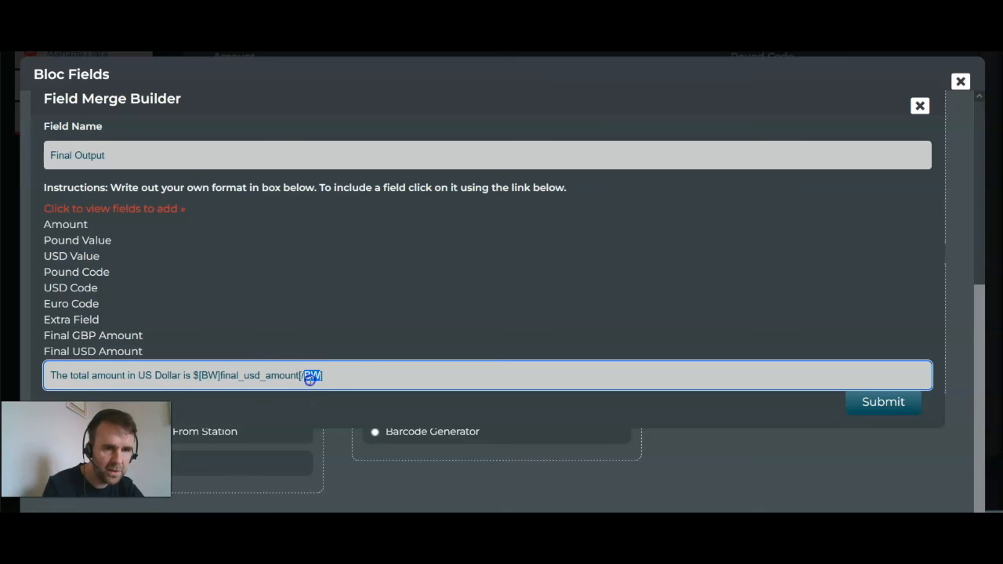
pyautogui.doubleClick(267, 377)
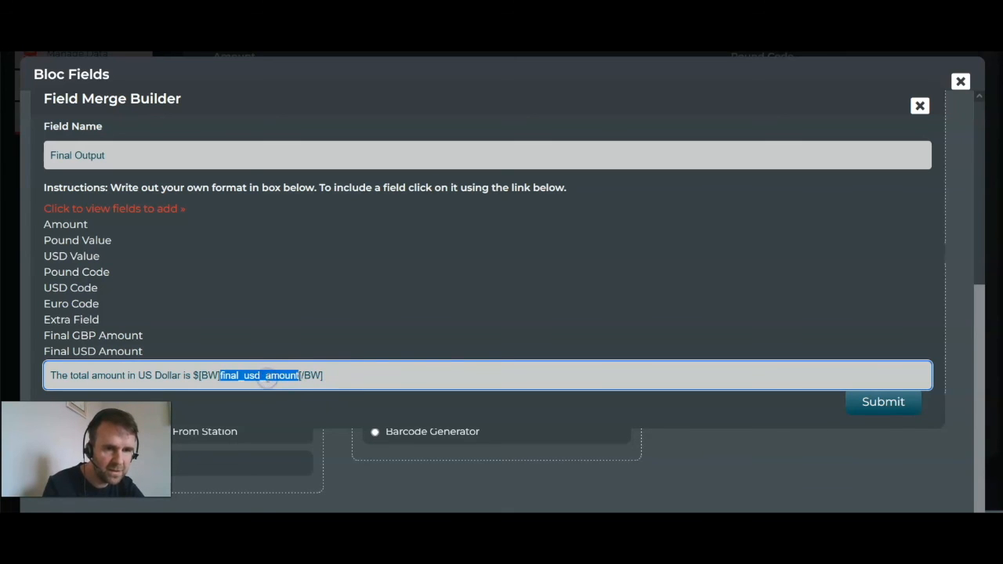
# Extend the merge format with "and the total amount in Pounds is £", insert Final GBP Amount after it, and submit the field
pyautogui.click(267, 376)
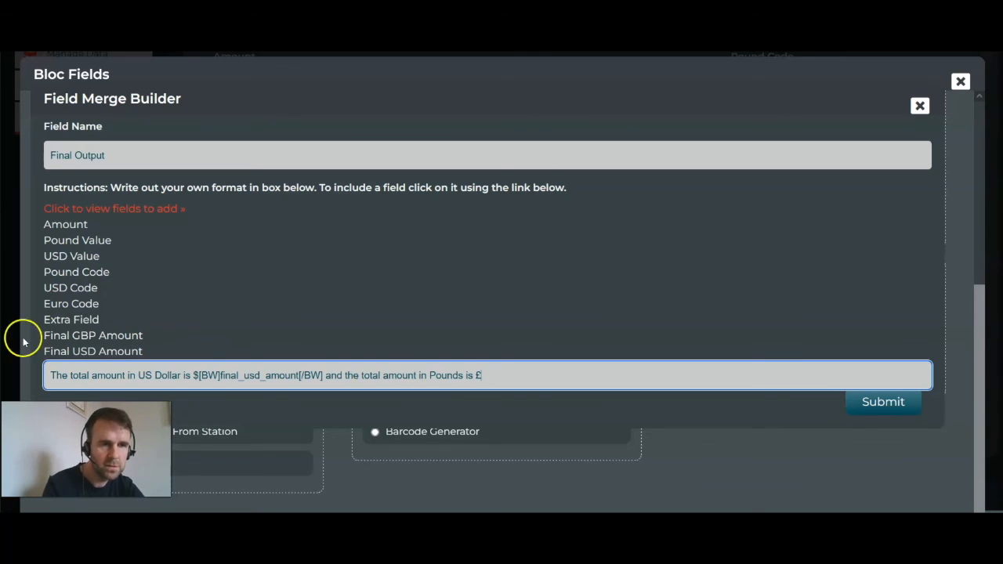
pyautogui.click(96, 336)
pyautogui.click(894, 402)
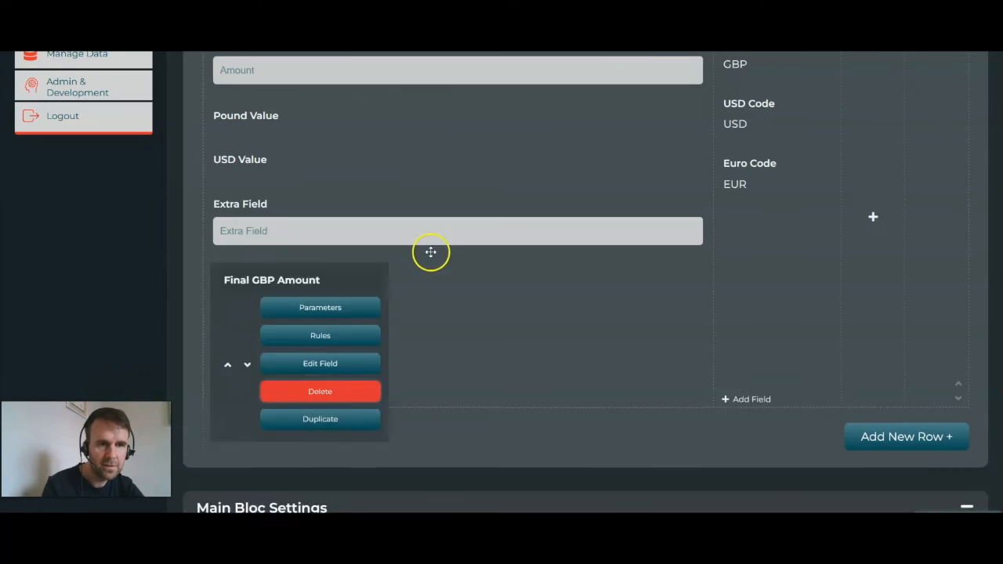
# Set the Final GBP Amount field to be visually hidden in the form but remain functional
pyautogui.moveTo(267, 303)
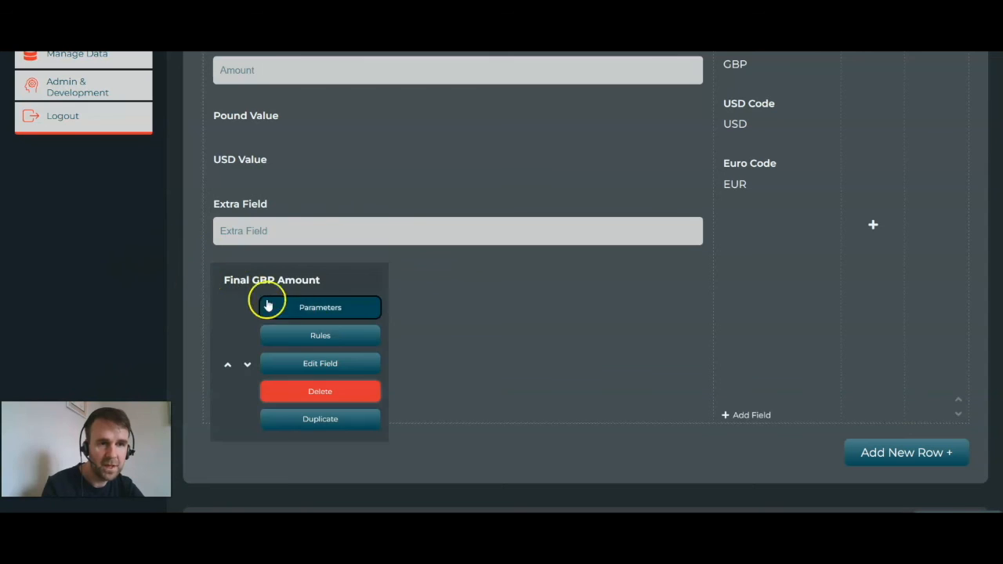
pyautogui.click(306, 318)
pyautogui.click(860, 388)
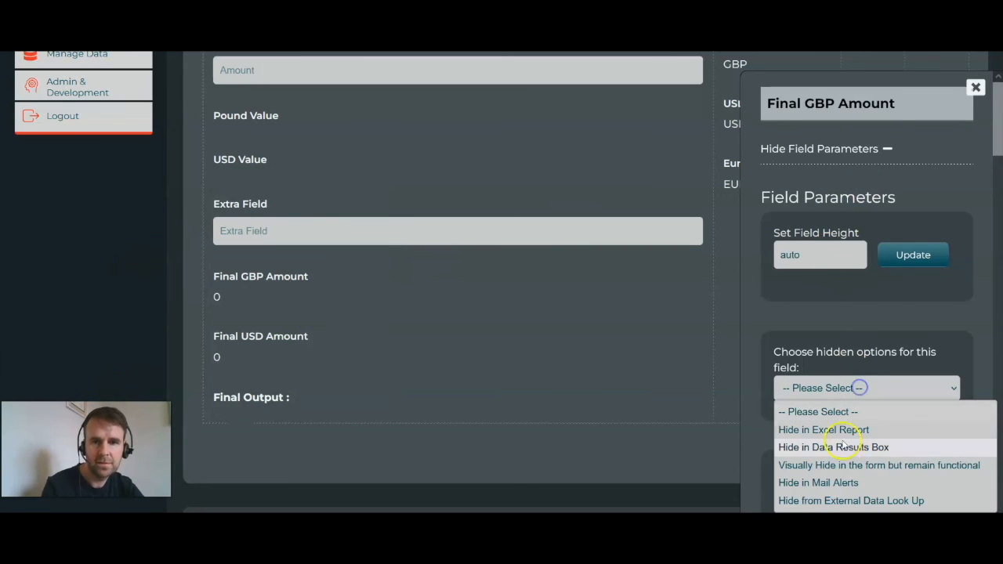
pyautogui.click(865, 463)
# Set the Final USD Amount field to be visually hidden in the form but remain functional
pyautogui.moveTo(219, 352)
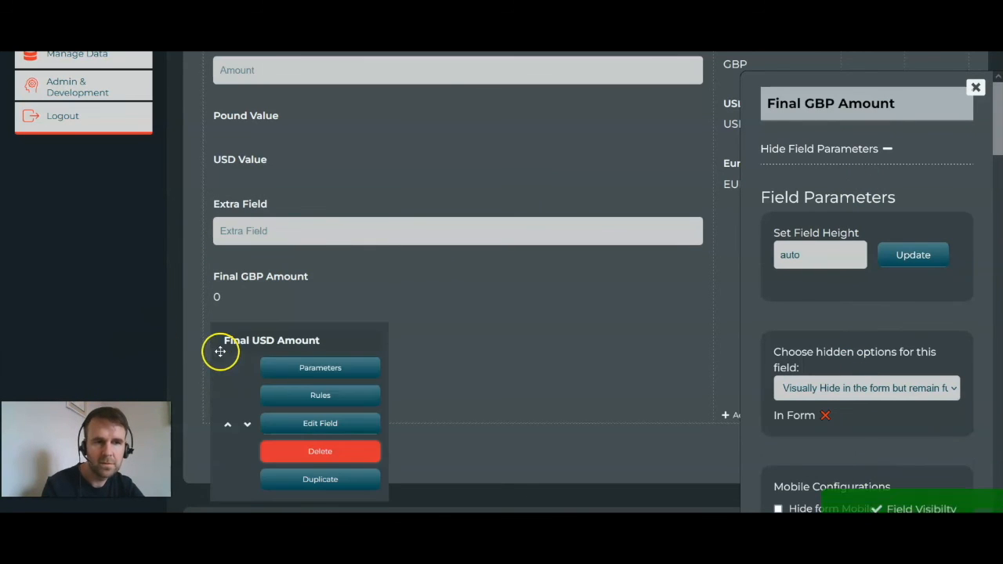
pyautogui.click(283, 371)
pyautogui.click(819, 390)
pyautogui.click(831, 411)
pyautogui.click(811, 393)
pyautogui.click(831, 468)
# Switch to the live Invoice form and enter an Amount of 50 to check the Final Output sentence
pyautogui.scroll(4, 123, 273)
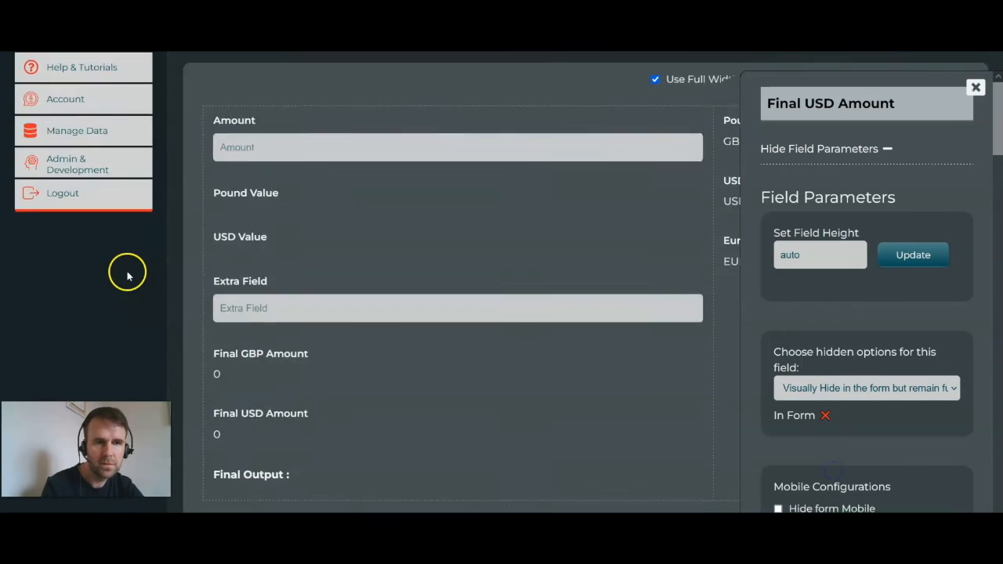
pyautogui.click(384, 208)
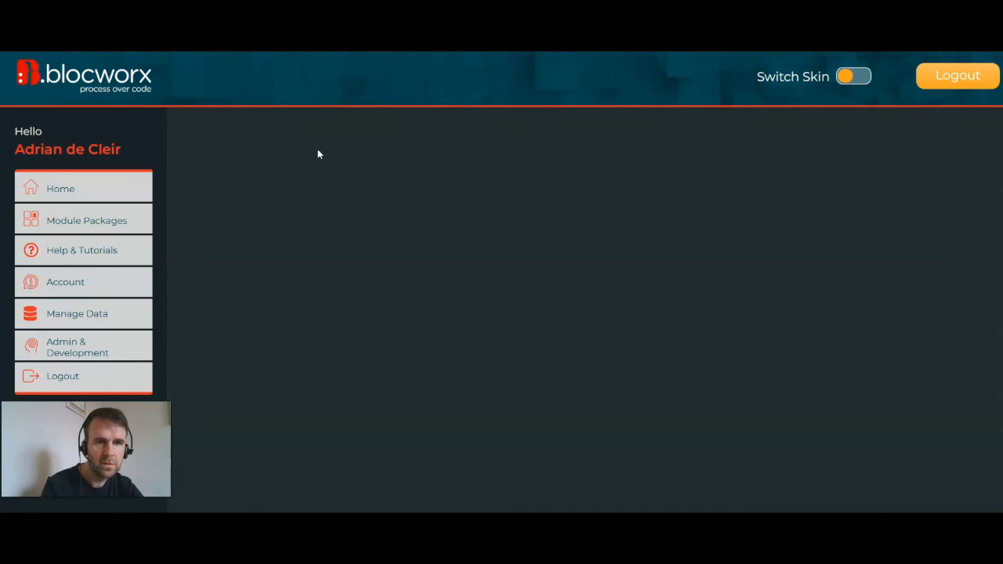
pyautogui.click(362, 269)
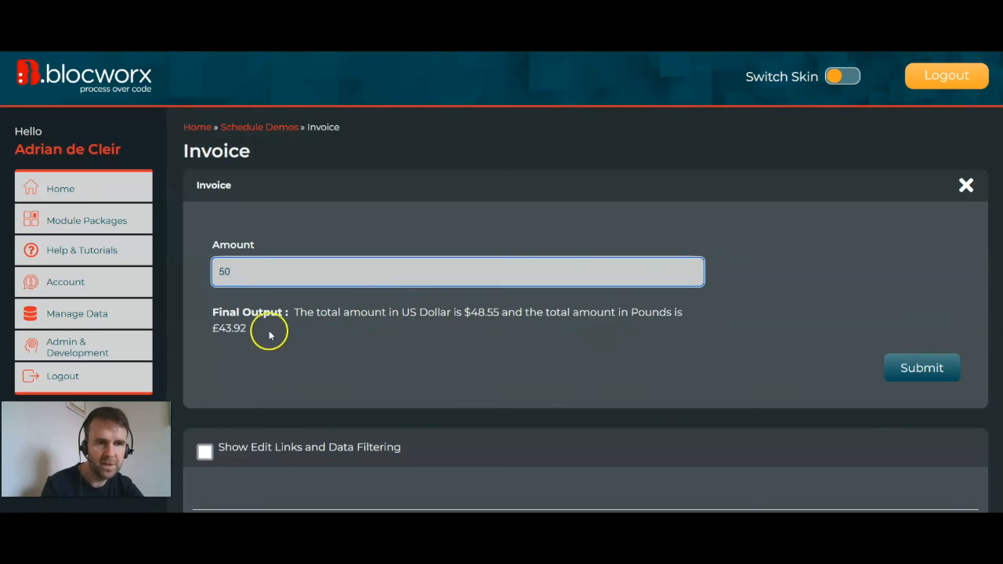
# Open the FX Rates bloc in Schedule Demos and review its conversion form and stored EUR rates
pyautogui.click(280, 127)
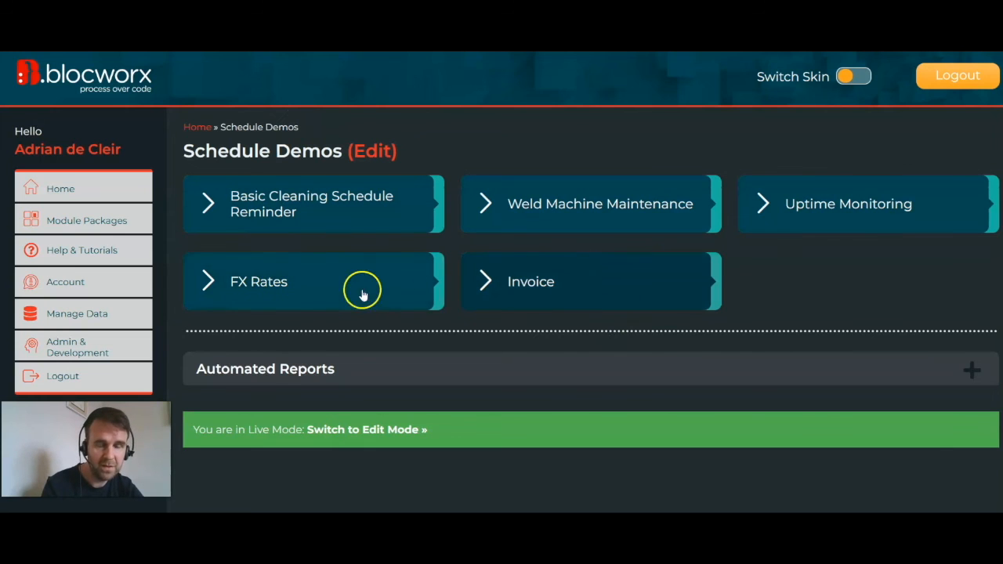
pyautogui.click(309, 295)
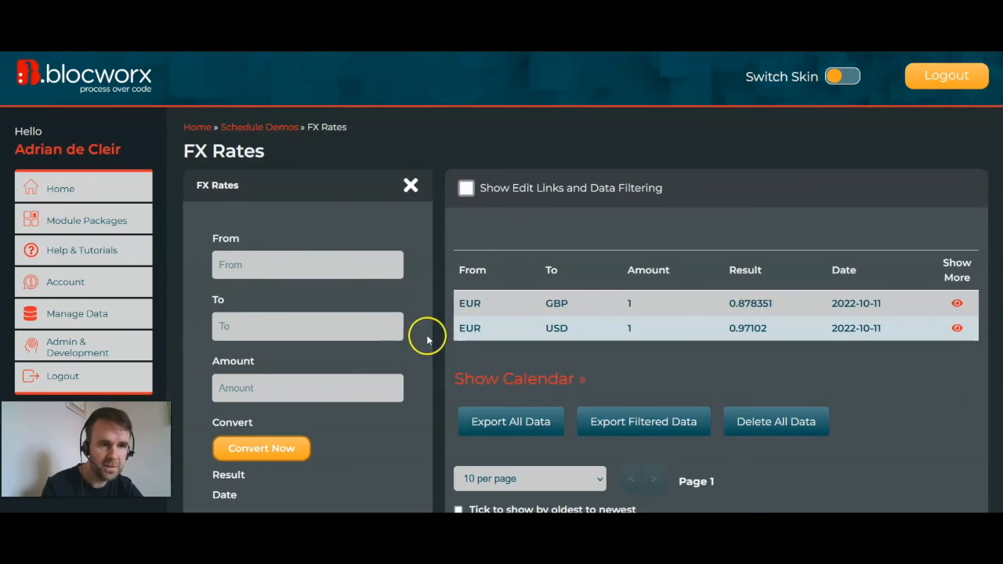
pyautogui.scroll(-1, 407, 377)
pyautogui.scroll(1, 407, 377)
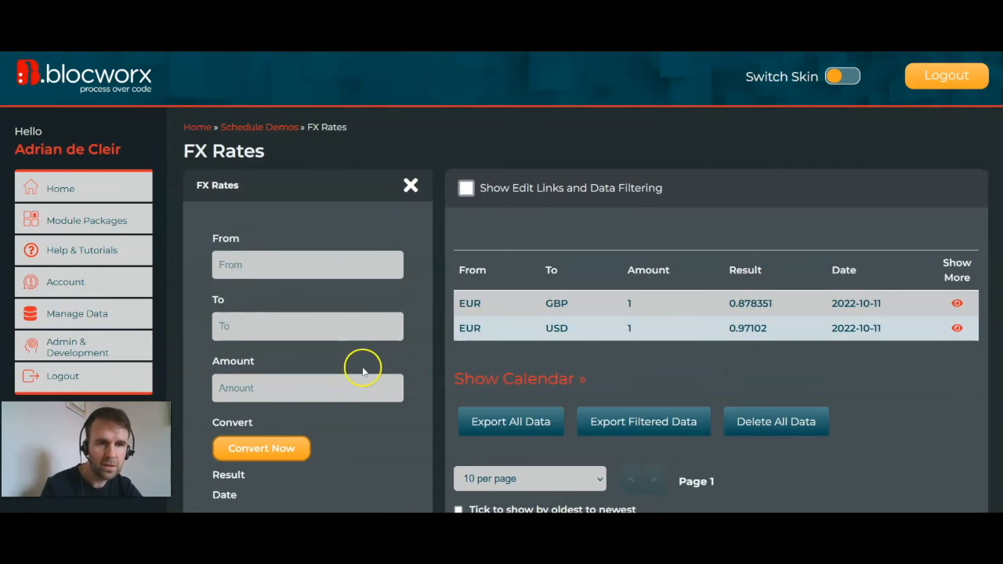
pyautogui.scroll(-1, 420, 386)
pyautogui.click(407, 357)
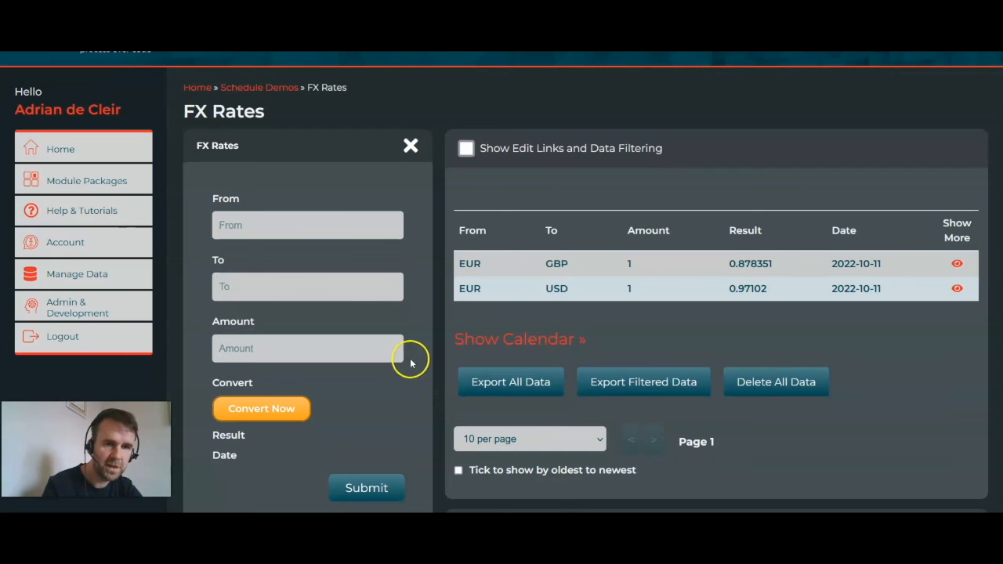